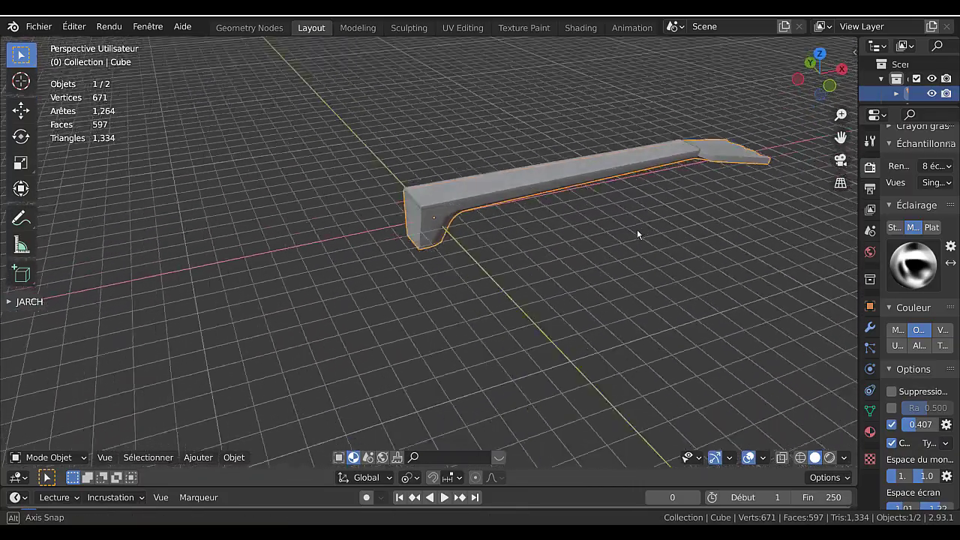
Examine the guitar neck and its fretboard from several angles, including in rendered shading
scroll(572, 246, up, 4)
middle_drag(557, 225, 506, 260)
scroll(516, 227, down, 1)
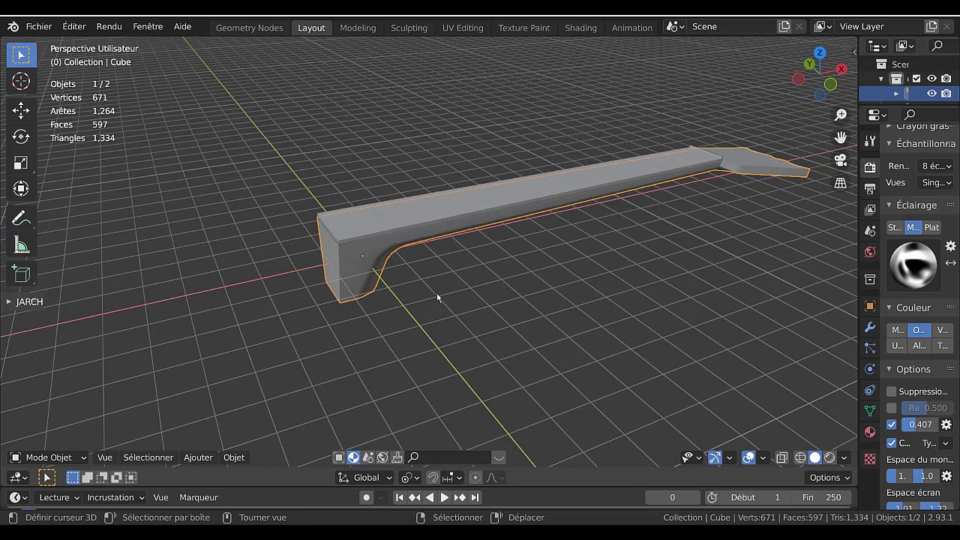
click(471, 229)
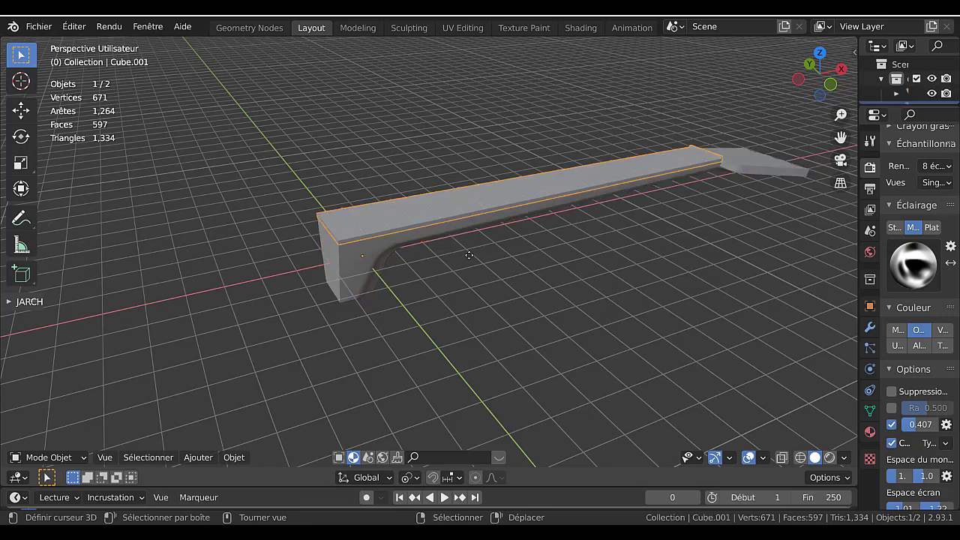
key(g)
key(Escape)
middle_drag(515, 213, 506, 263)
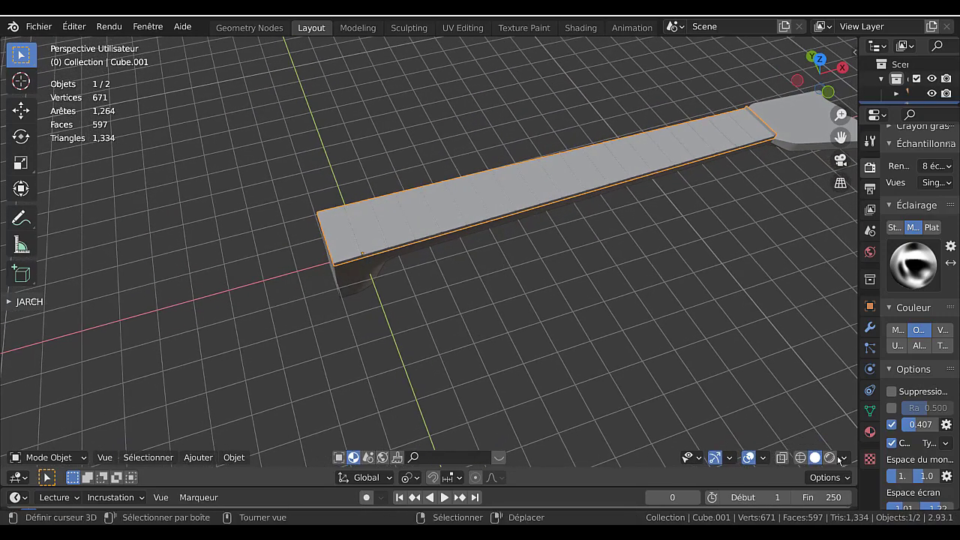
click(829, 458)
right_drag(507, 217, 521, 158)
key(Escape)
middle_drag(527, 240, 496, 196)
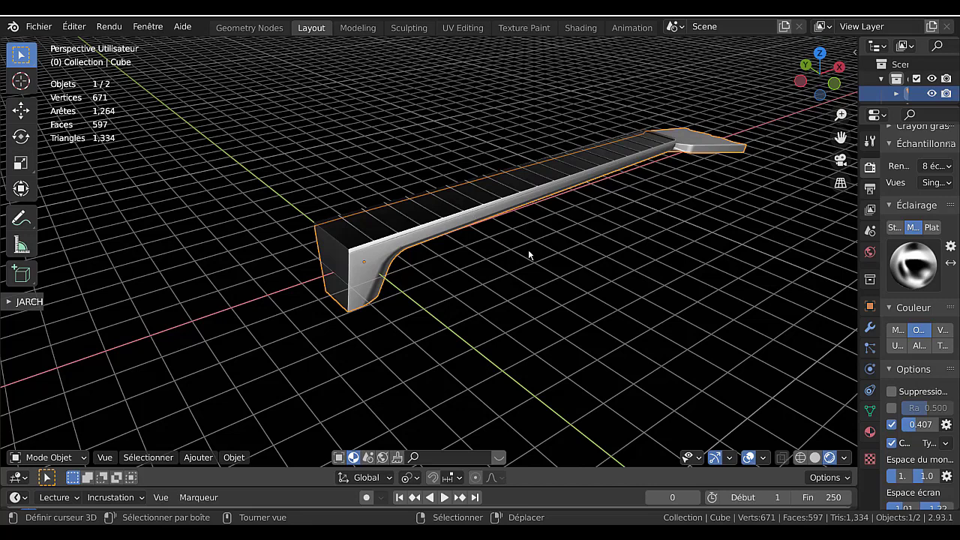
Hide both the guitar neck and the fretboard
right_click(501, 188)
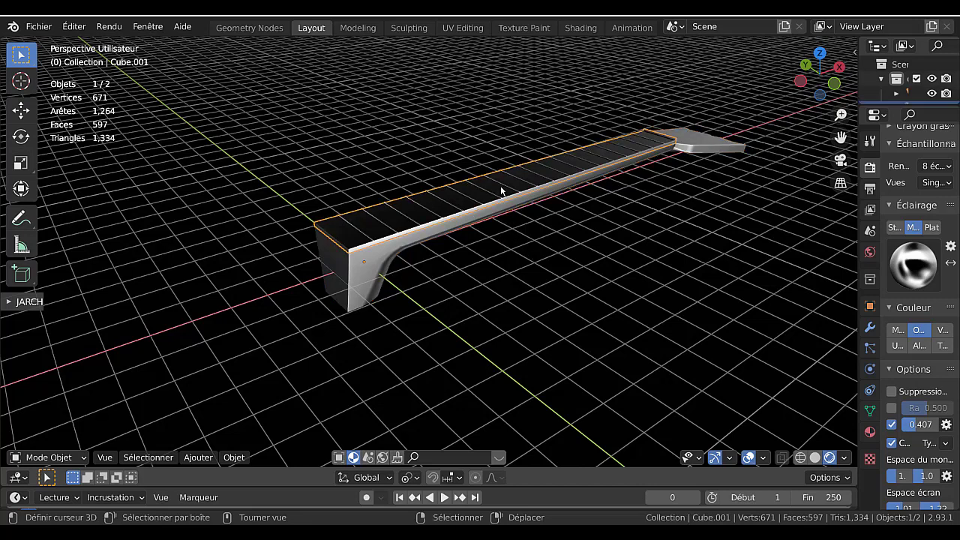
right_click(501, 206)
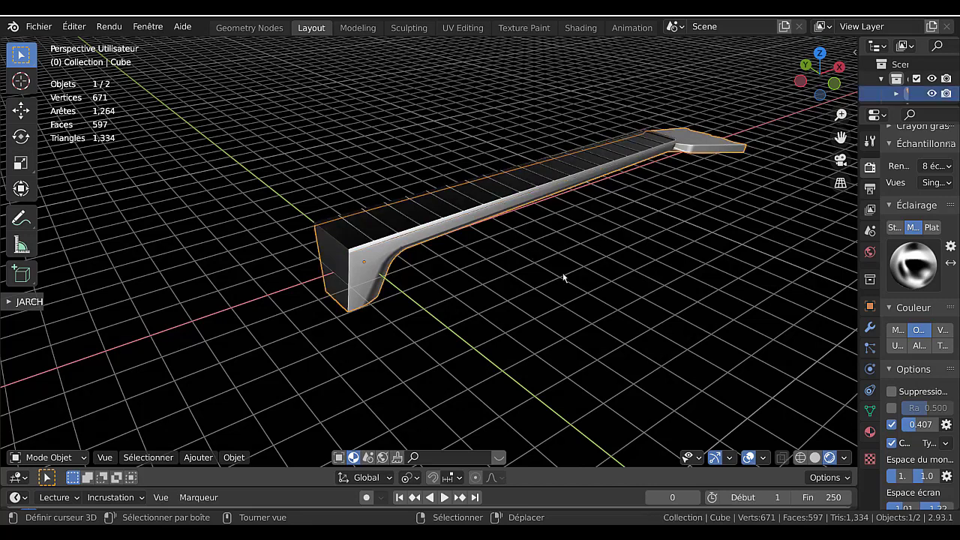
key(Delete)
right_click(514, 193)
key(Delete)
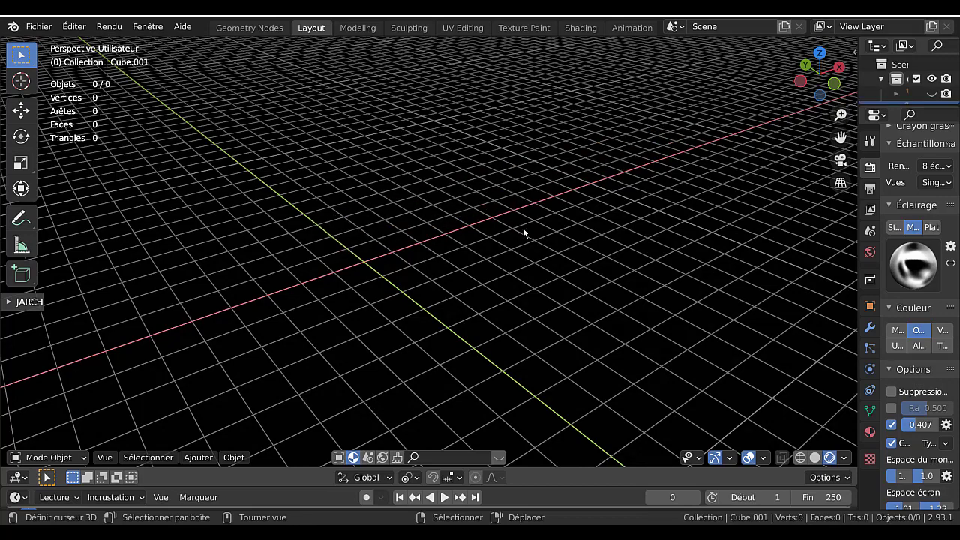
Set up a top orthographic view in solid shading and reset the 3D cursor to the world origin
key(KP_7)
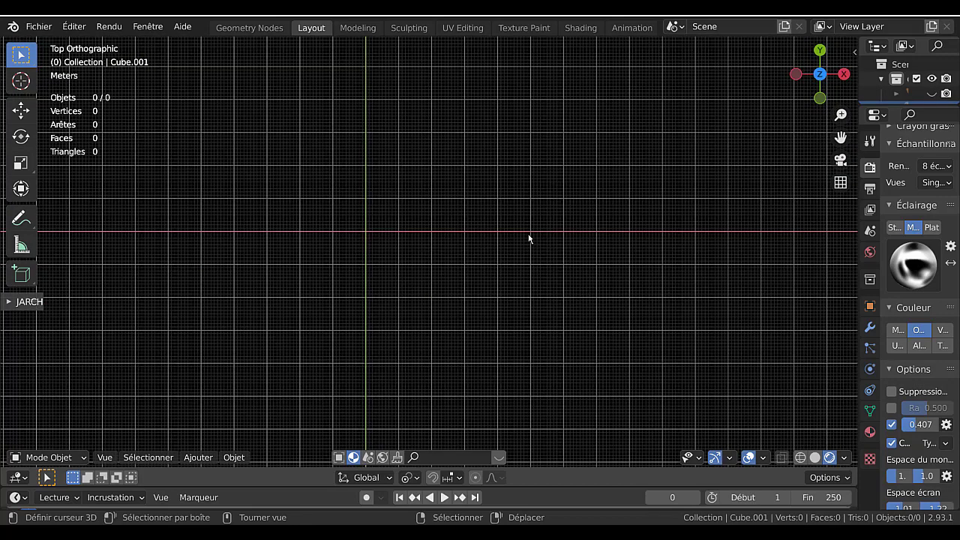
click(815, 457)
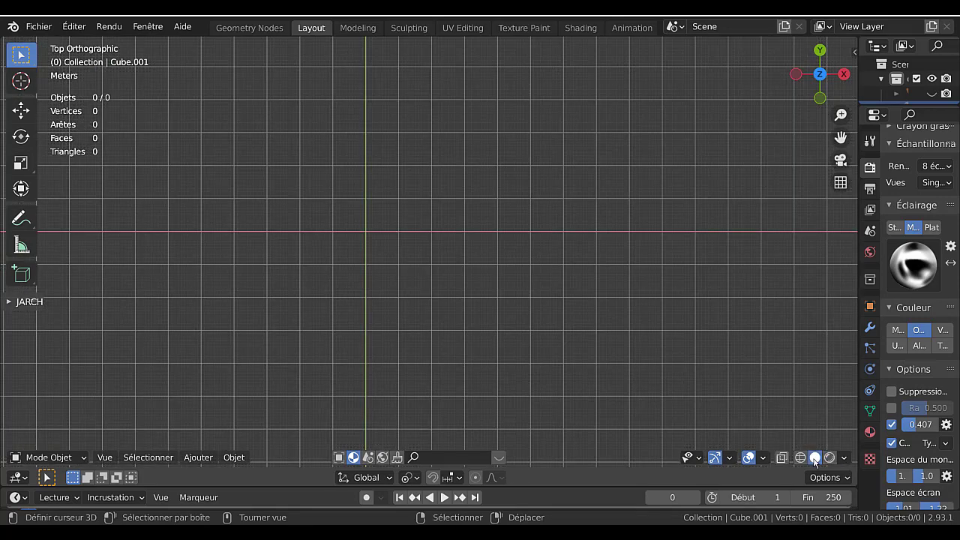
scroll(651, 353, down, 1)
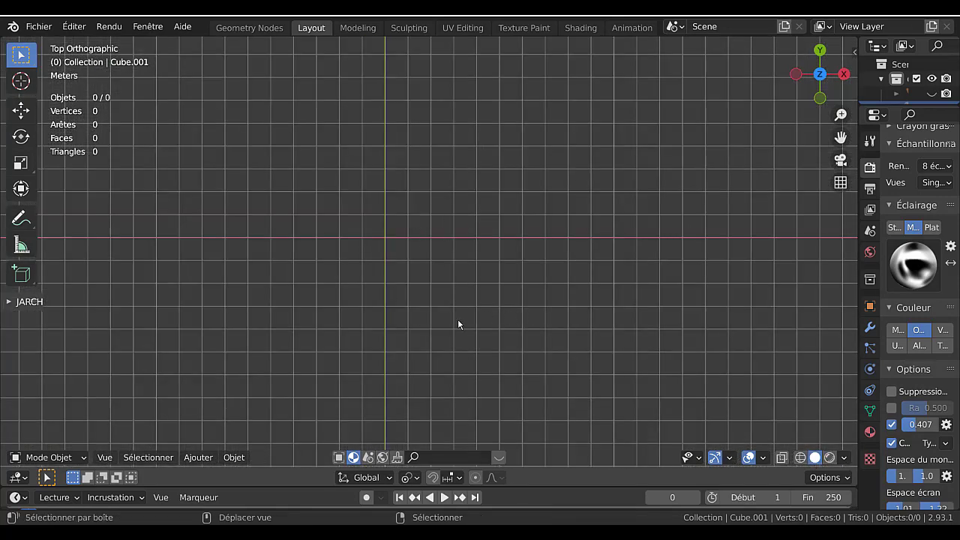
shift+middle_drag(458, 325, 499, 332)
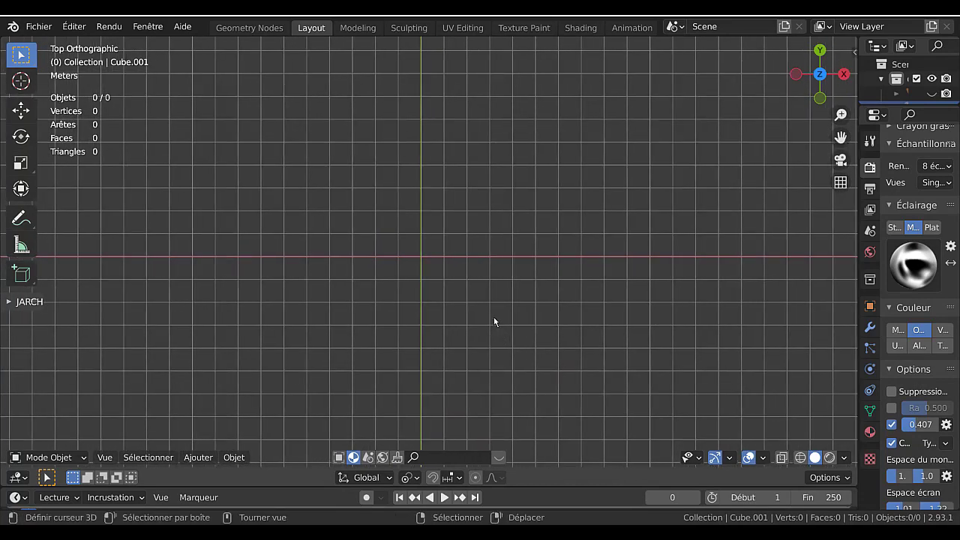
scroll(495, 321, down, 1)
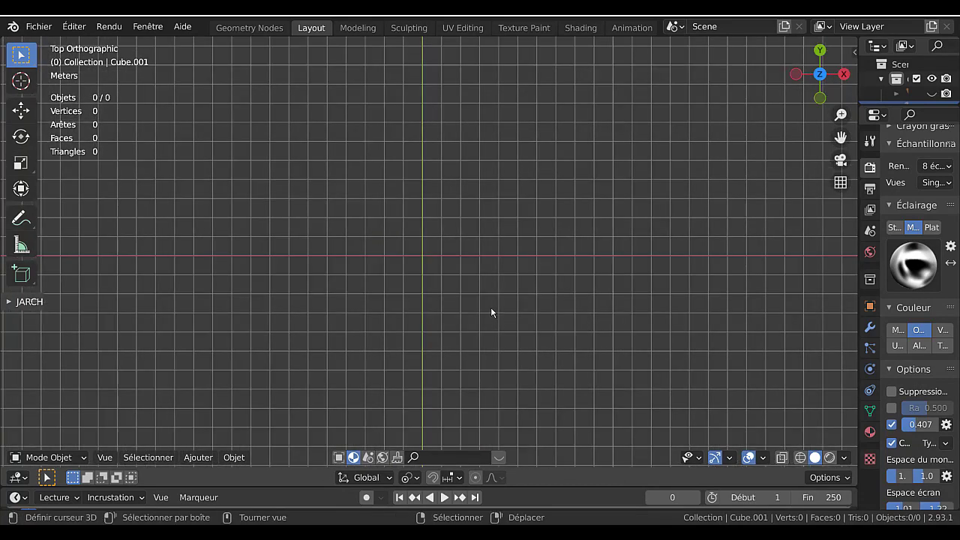
key(shift+c)
key(shift+a)
mouse_move(647, 314)
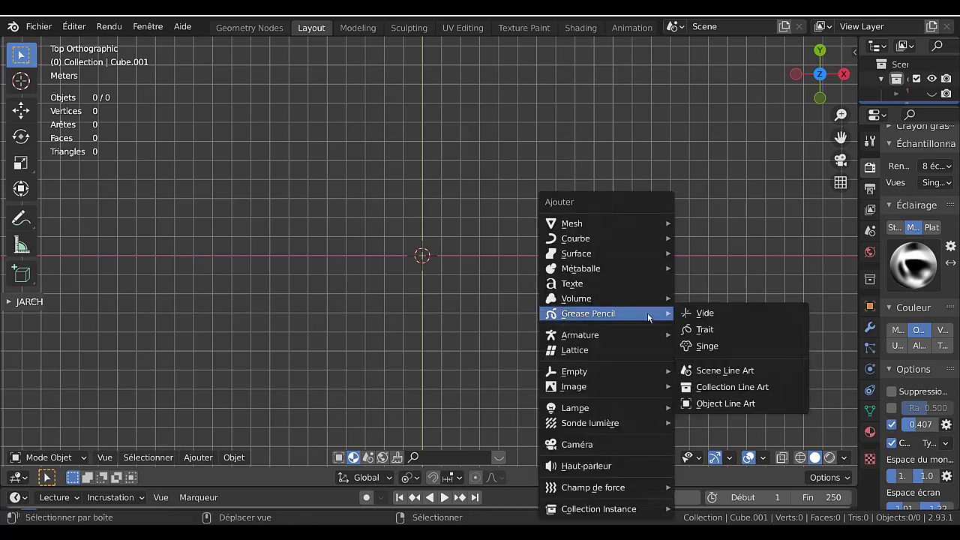
key(m)
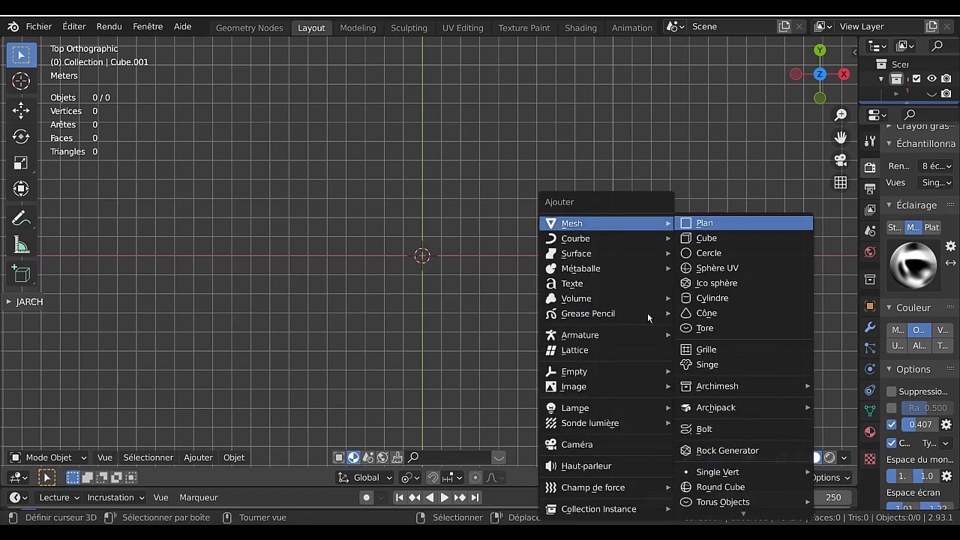
key(c)
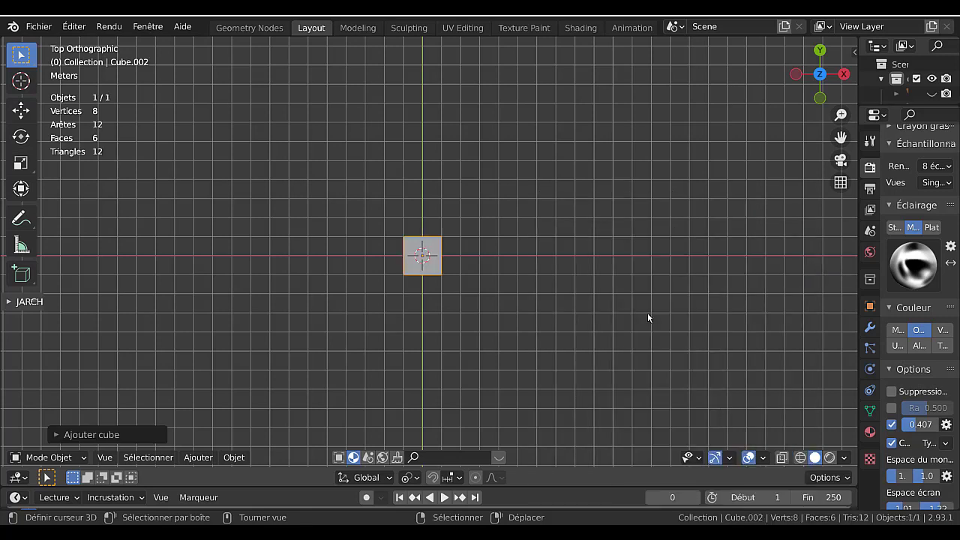
right_click(425, 257)
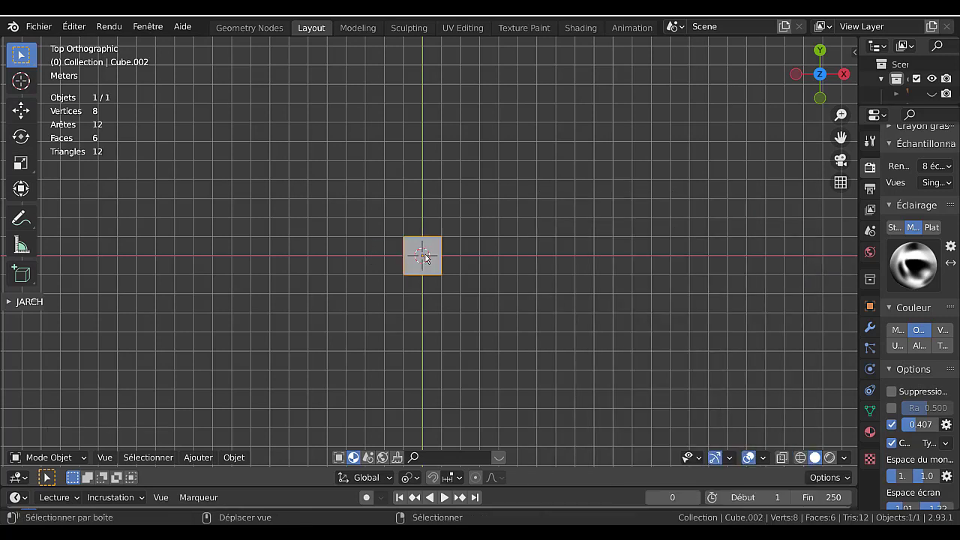
key(x)
click(424, 257)
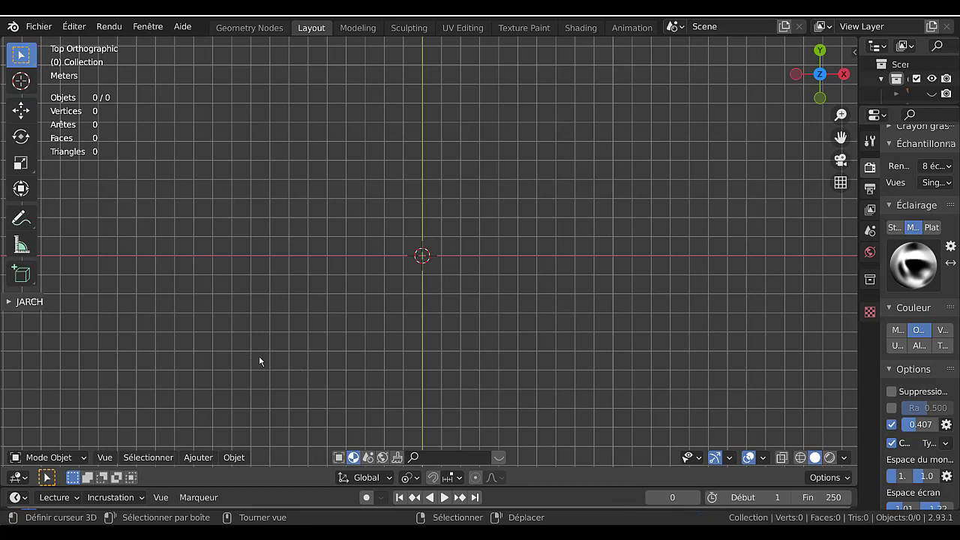
Add a mesh circle at the world origin
key(shift+a)
mouse_move(240, 219)
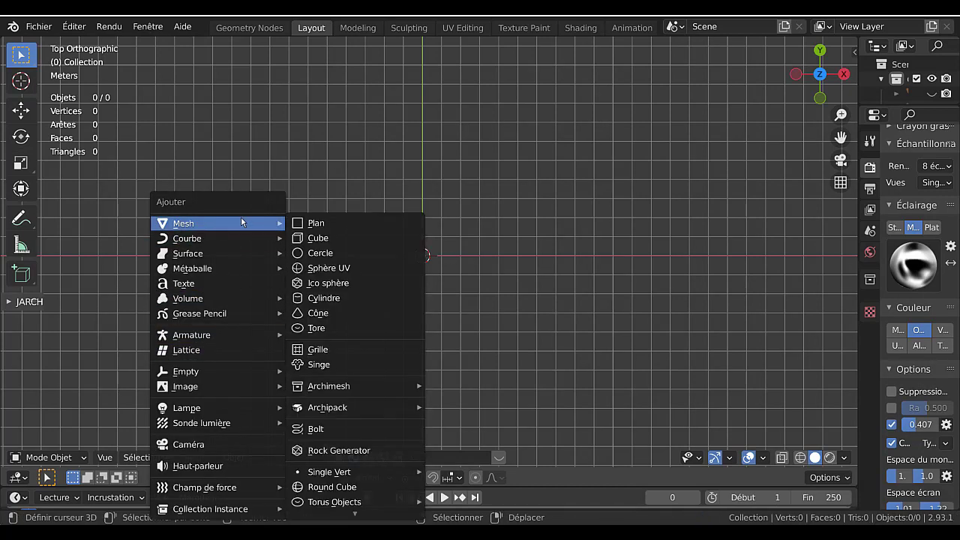
click(331, 254)
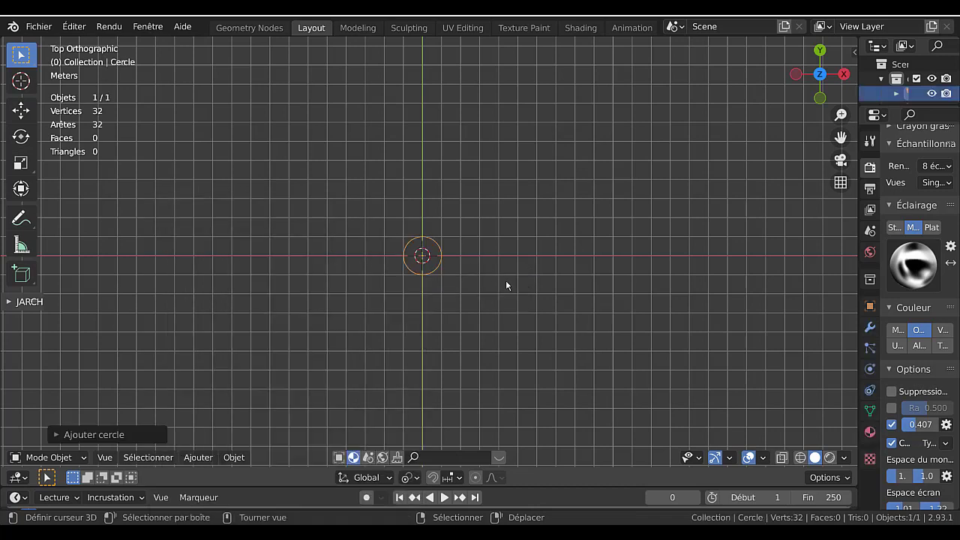
scroll(527, 311, up, 2)
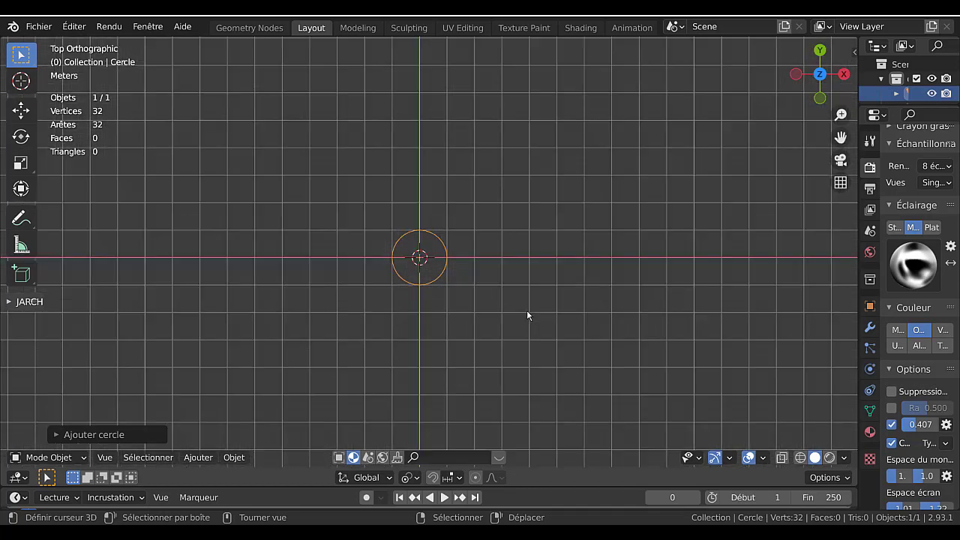
scroll(529, 312, up, 3)
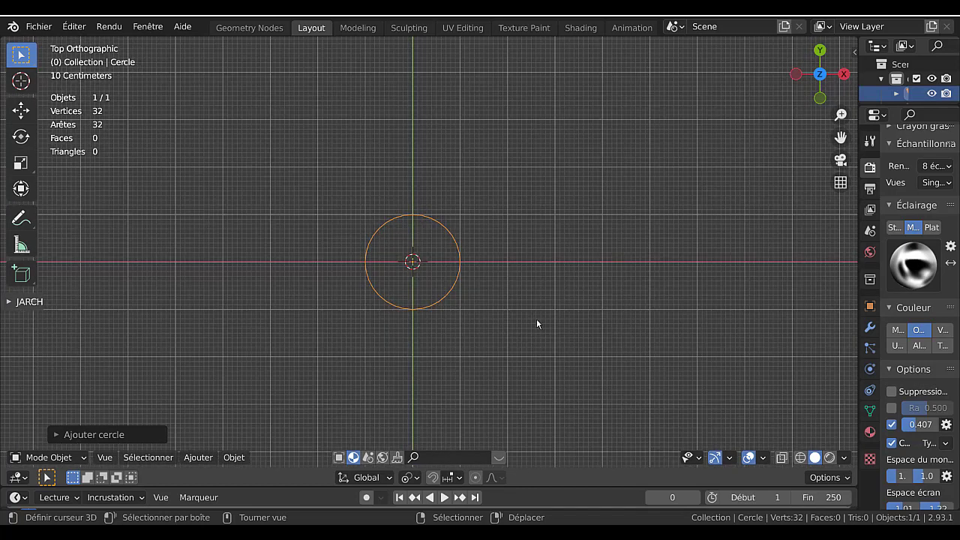
scroll(537, 318, up, 2)
In Edit Mode with vertex selection, scale the whole circle along X into an ellipse about three quarters as wide as it is tall
key(Tab)
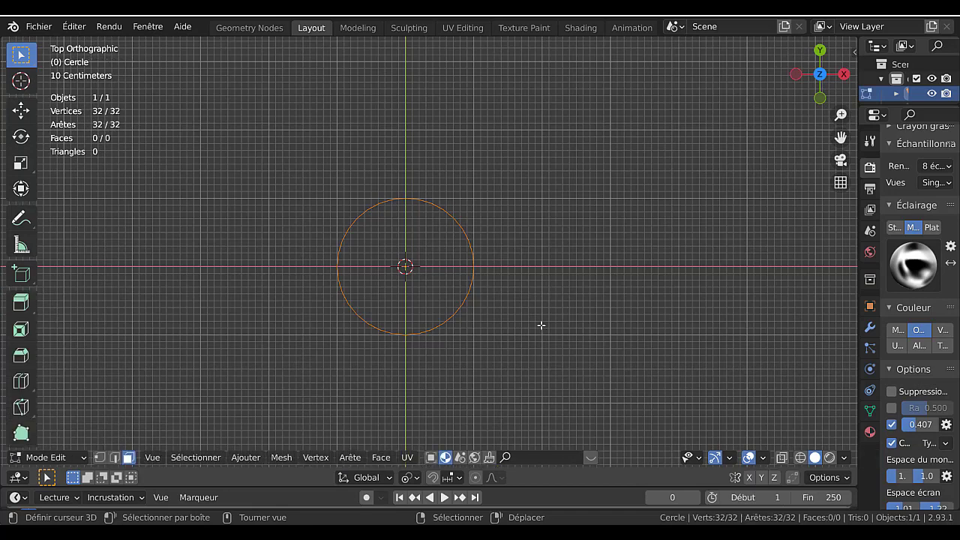
key(1)
key(alt+a)
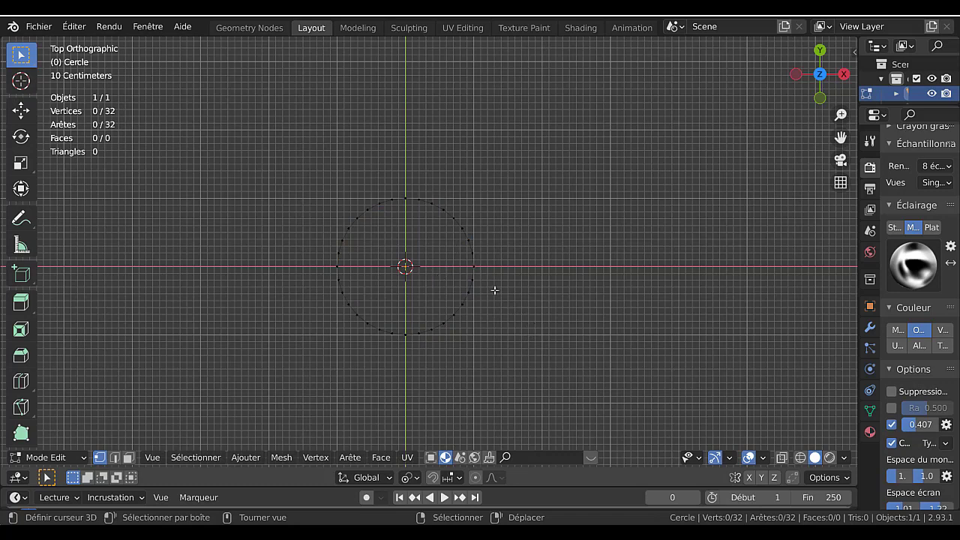
key(a)
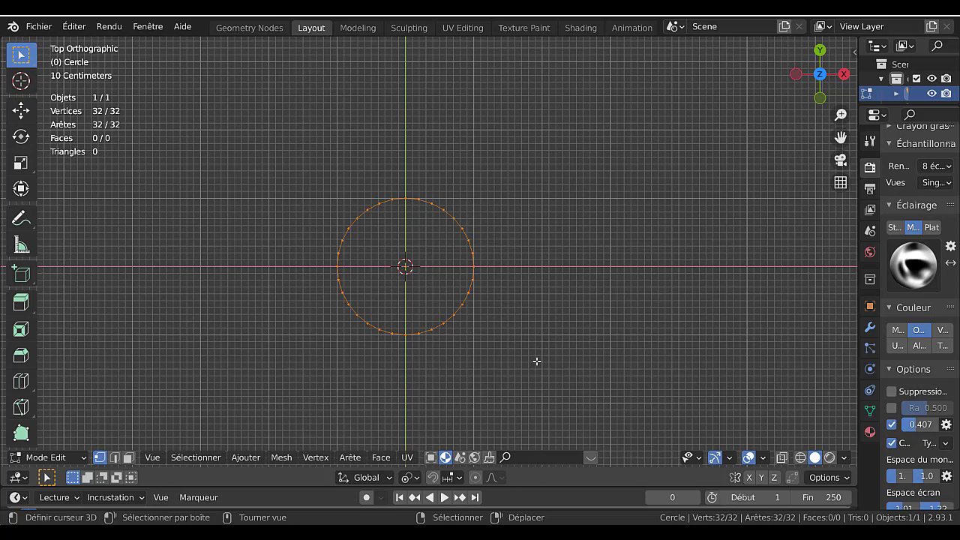
key(s)
key(x)
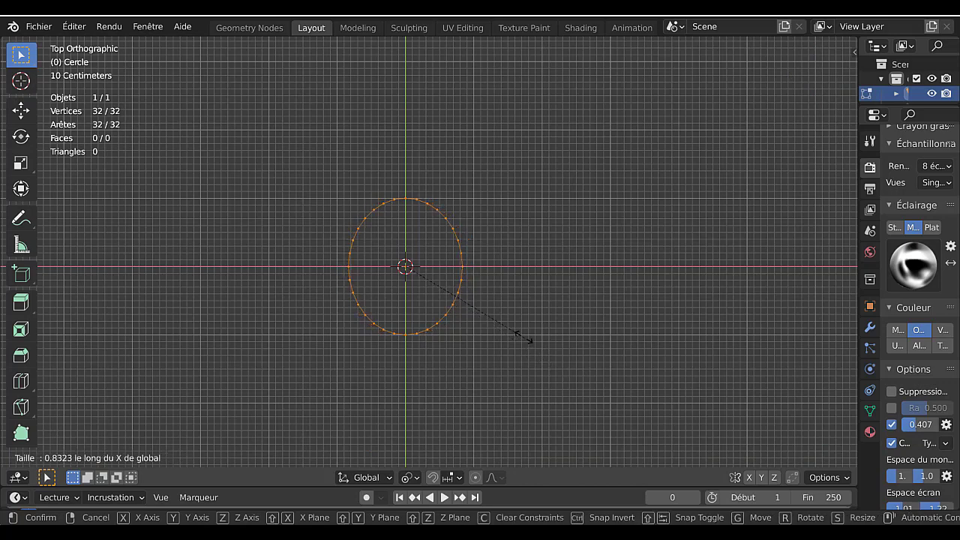
click(514, 323)
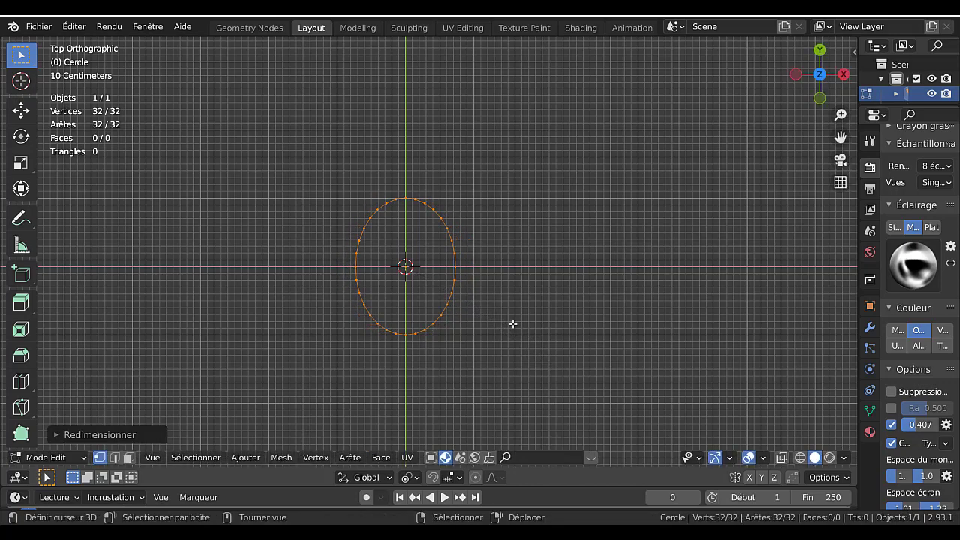
Select the ellipse's vertices on the positive X side and move them about 1.36 m along X
click(476, 255)
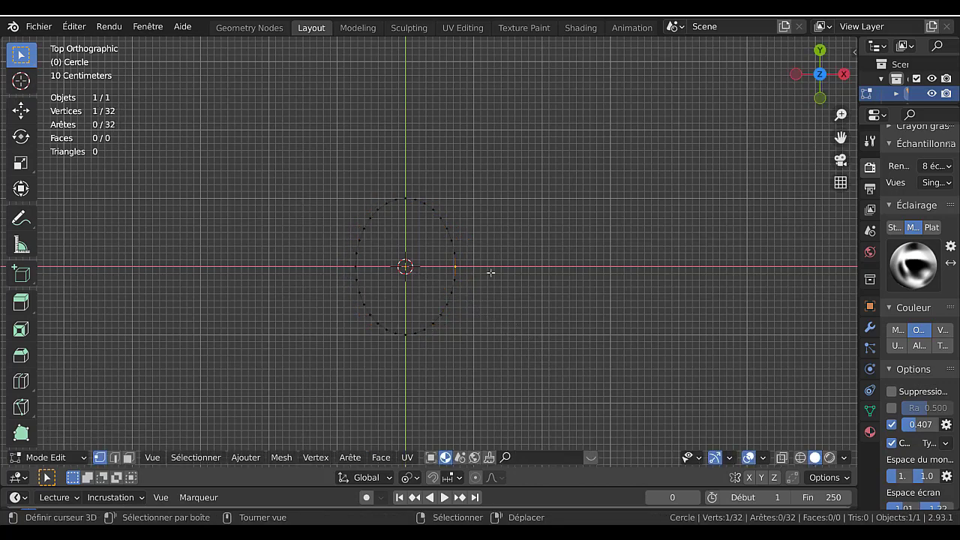
key(alt+a)
key(b)
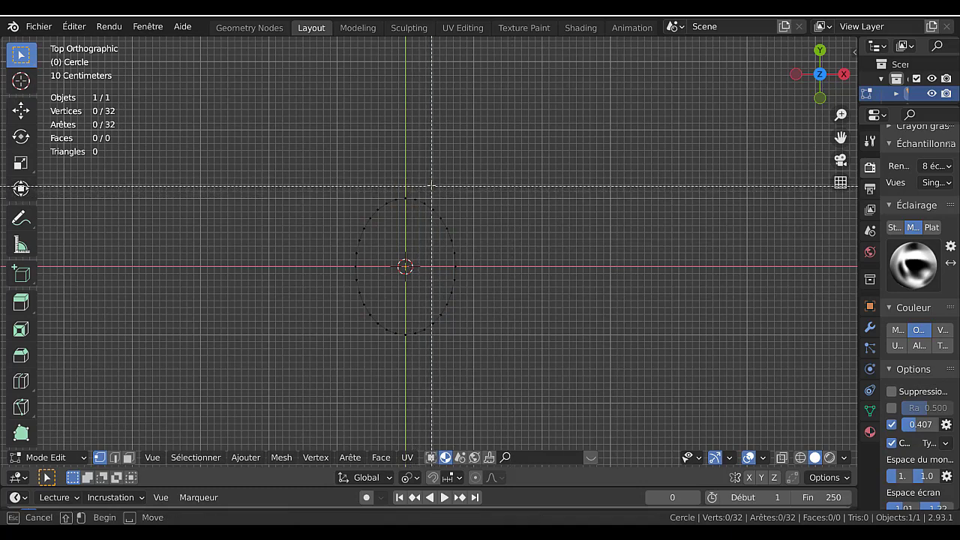
drag(430, 185, 496, 357)
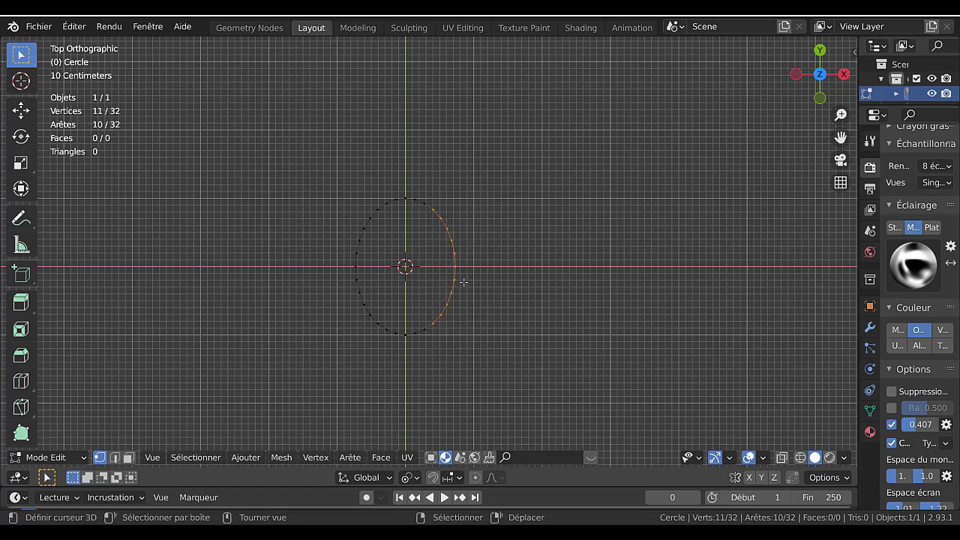
key(g)
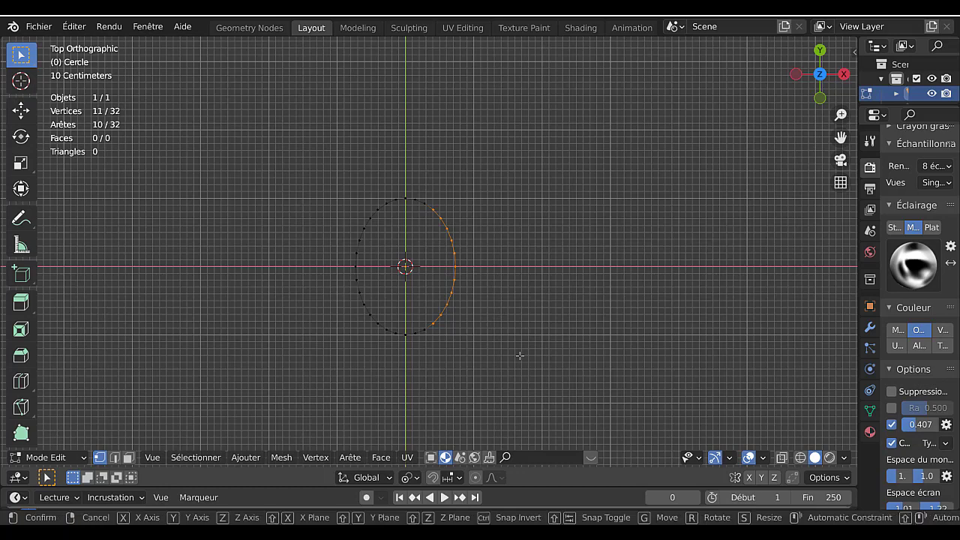
key(x)
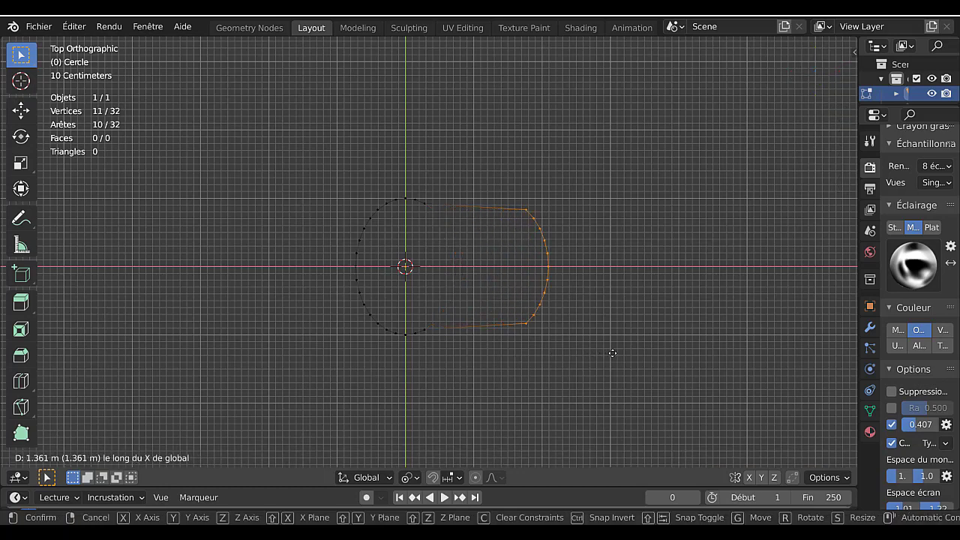
click(615, 350)
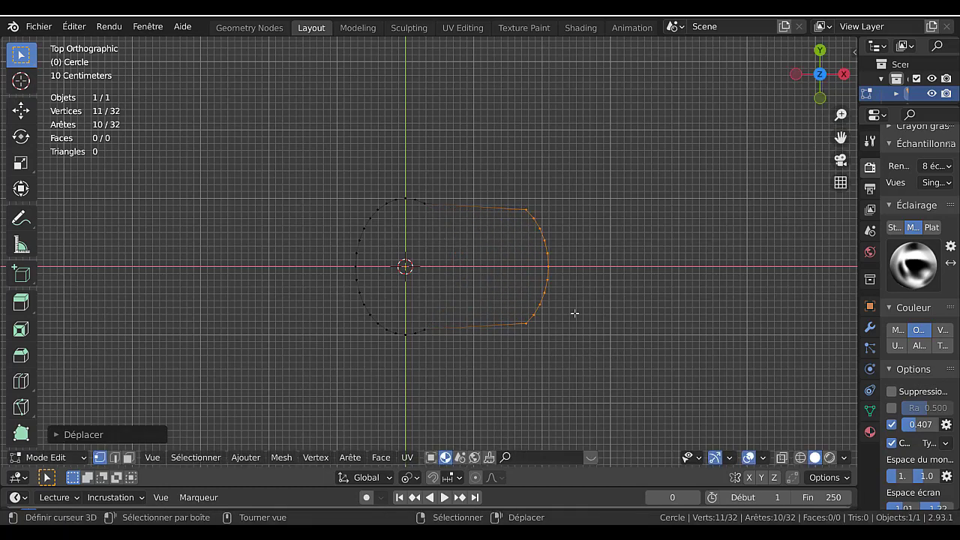
Add one loop cut at the middle of each of the two long stretched edges and select both new vertices
key(ctrl+r)
click(472, 209)
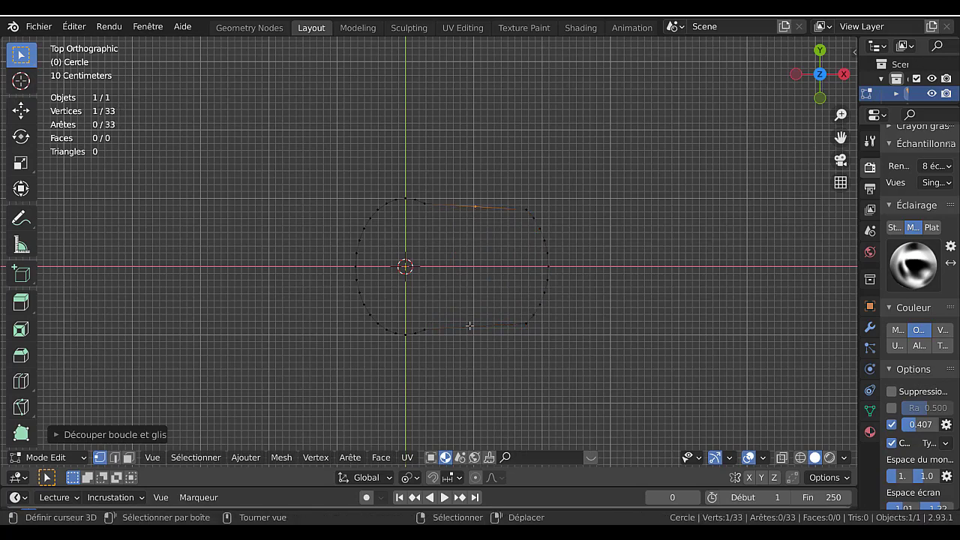
key(ctrl+r)
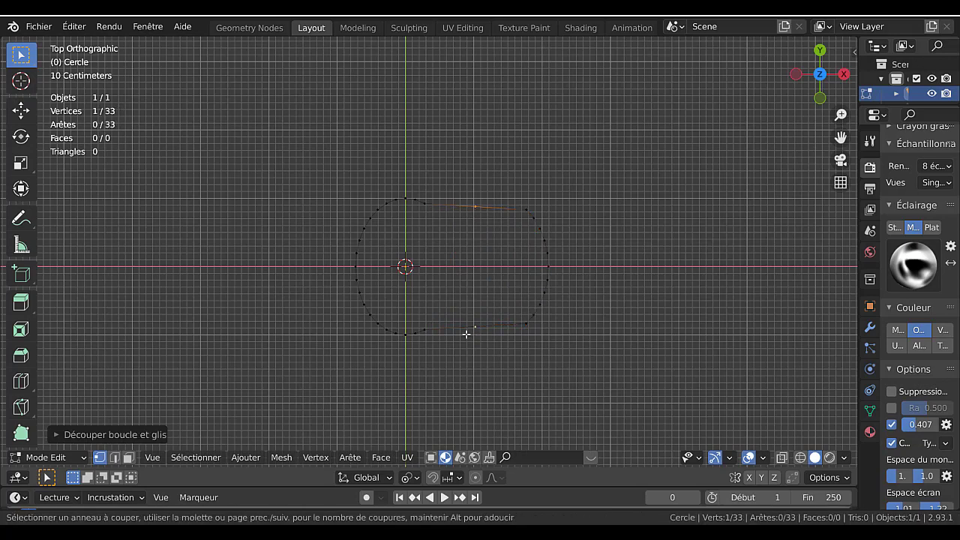
click(465, 335)
shift+click(475, 206)
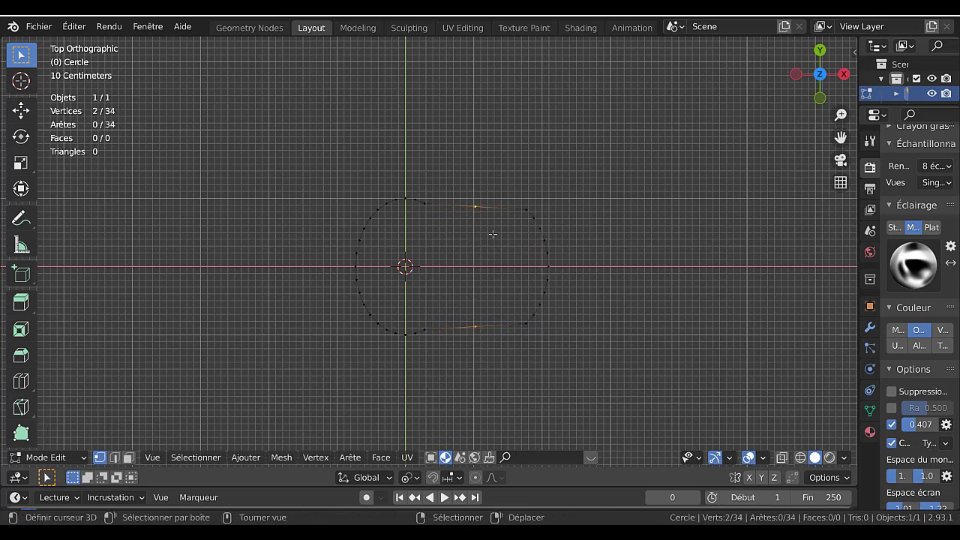
Set the transform pivot point to Barycentre and scale the two new mid-edge vertices toward each other to about 0.8 to form the waist
key(s)
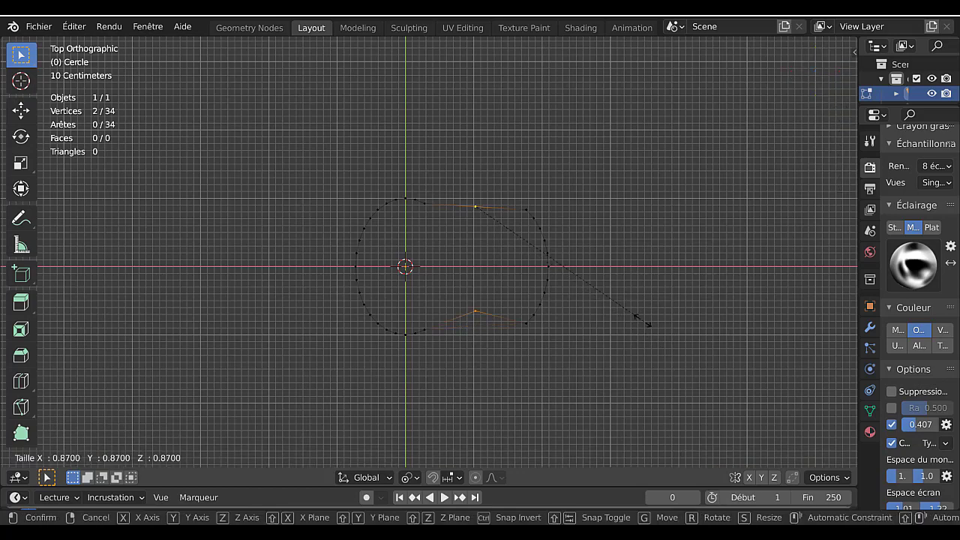
key(Escape)
click(409, 477)
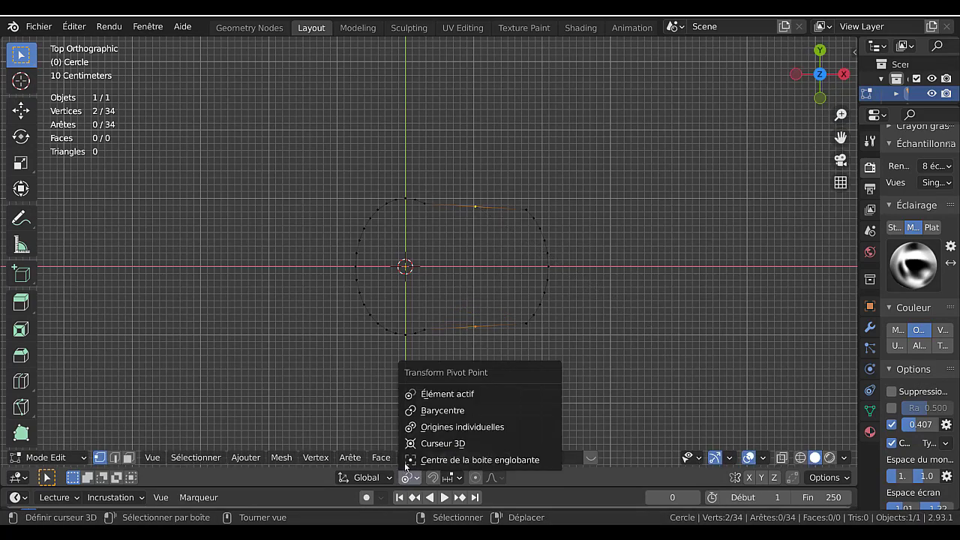
click(448, 410)
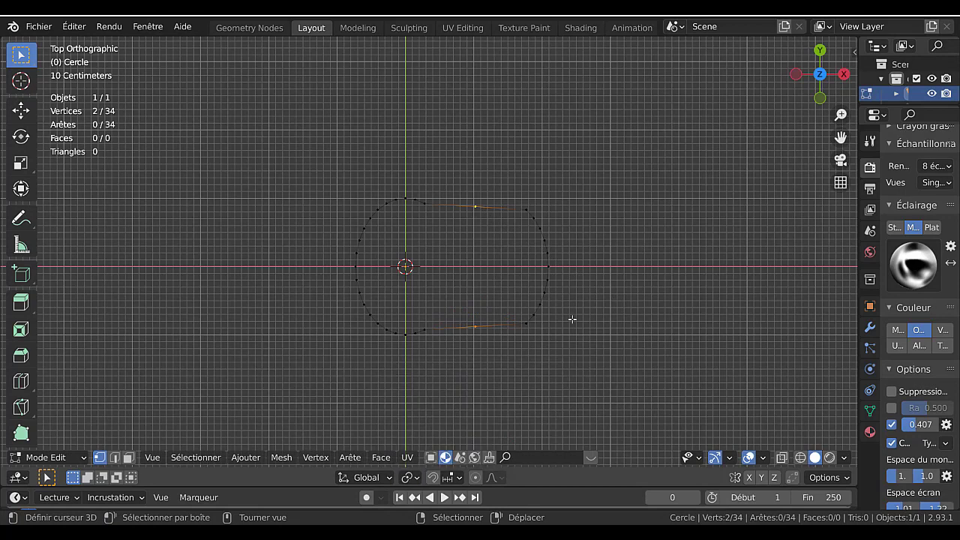
key(s)
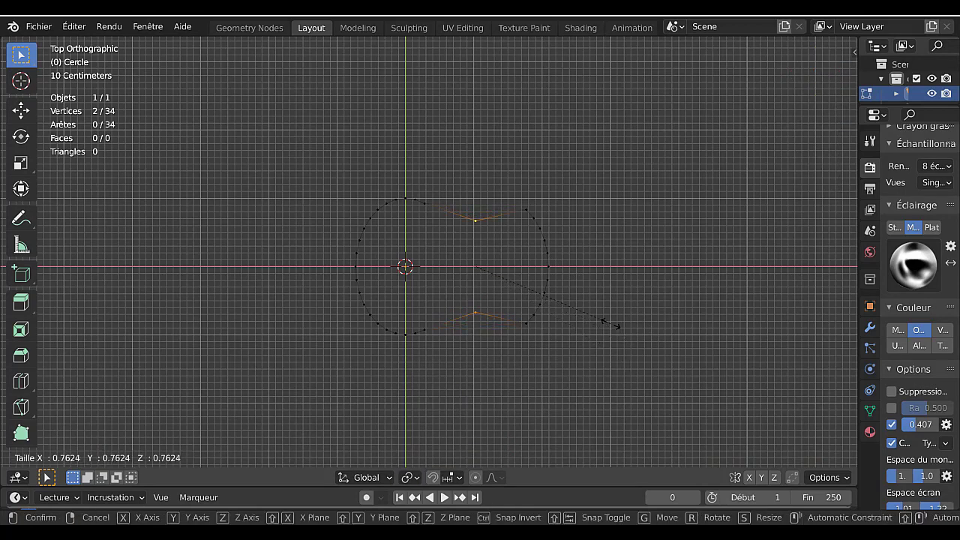
click(614, 330)
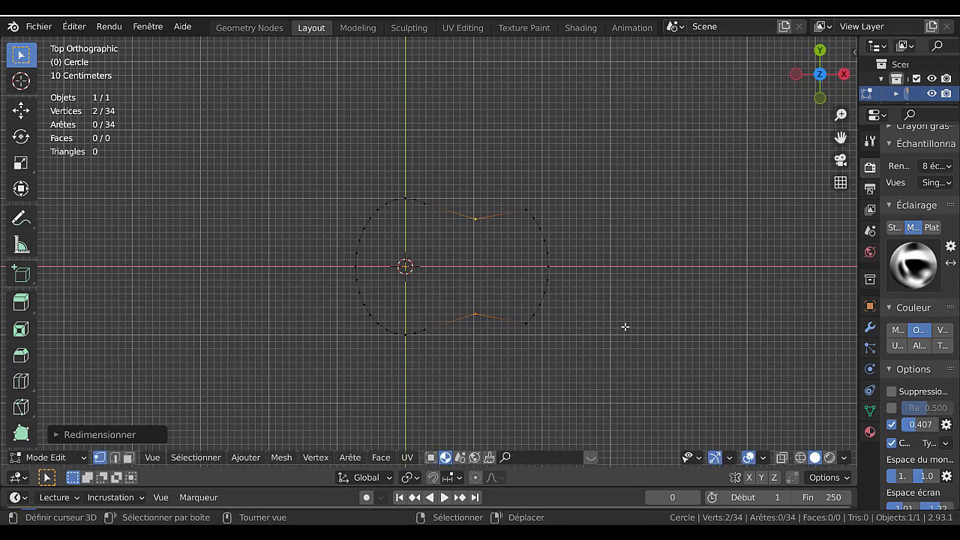
Select the whole outline and distribute its vertices evenly with LoopTools Space
key(a)
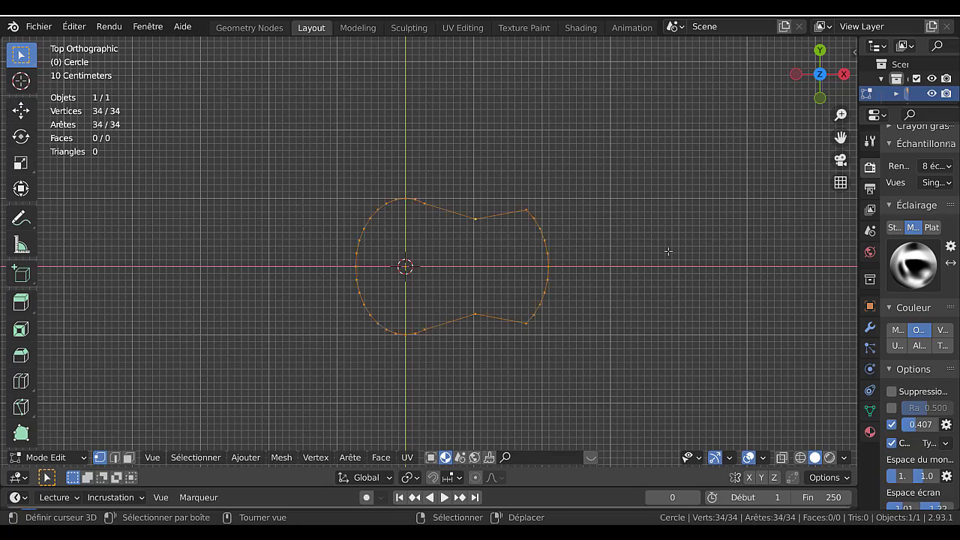
key(q)
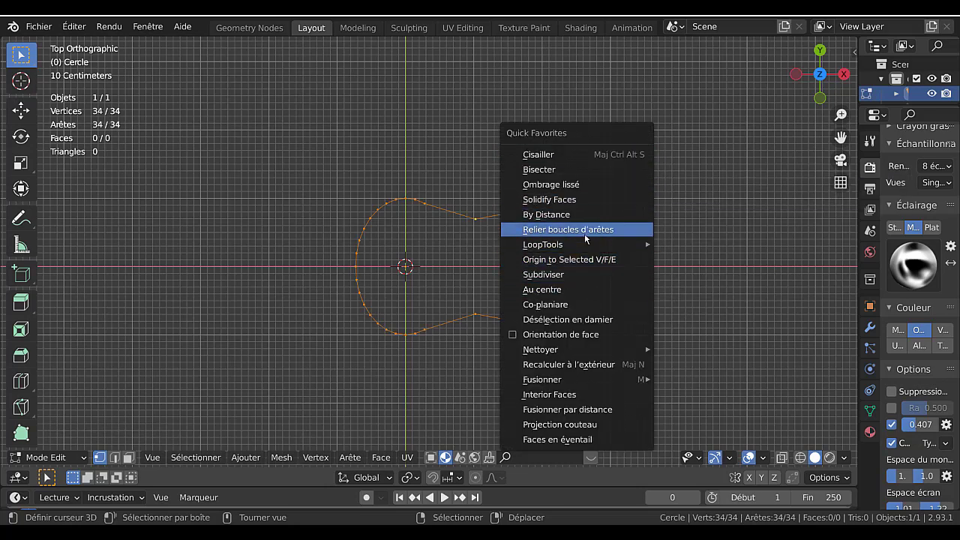
mouse_move(581, 248)
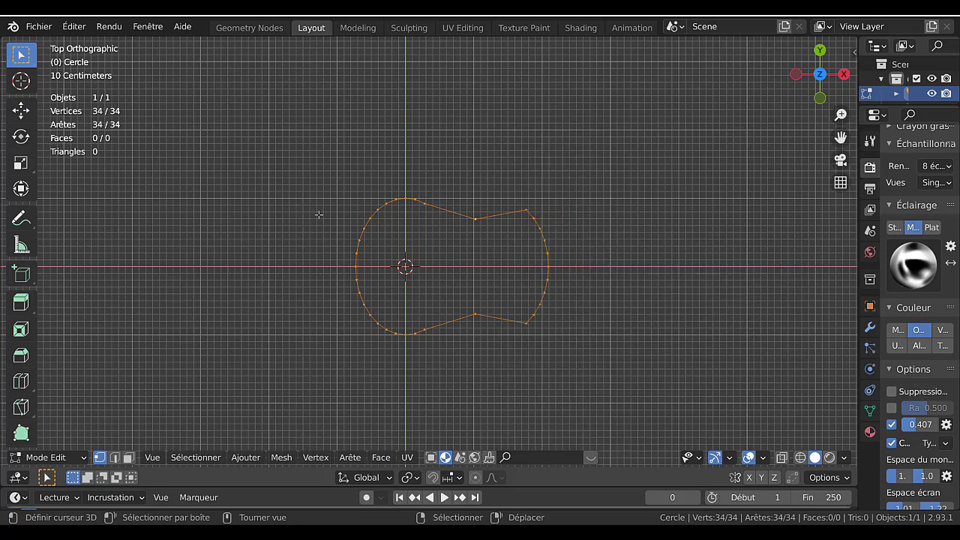
right_click(659, 134)
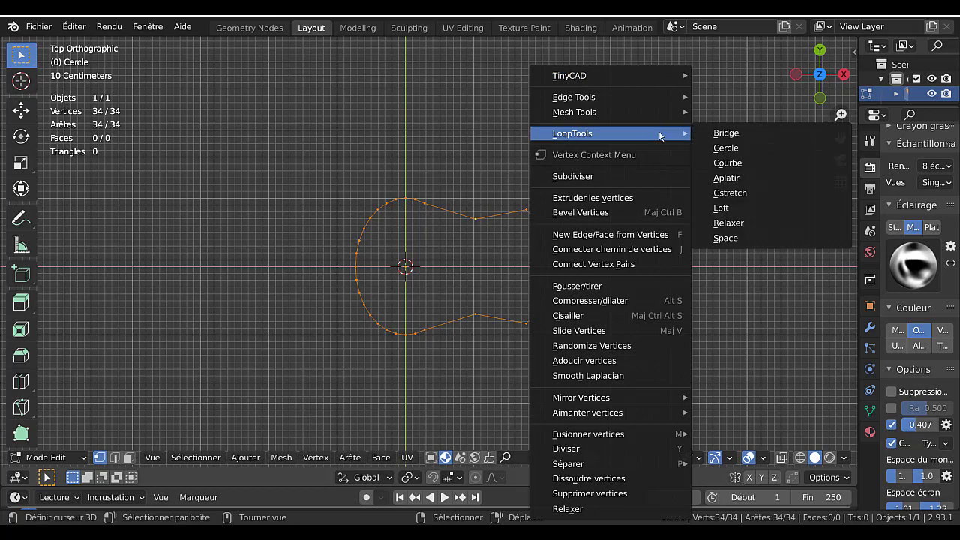
mouse_move(610, 113)
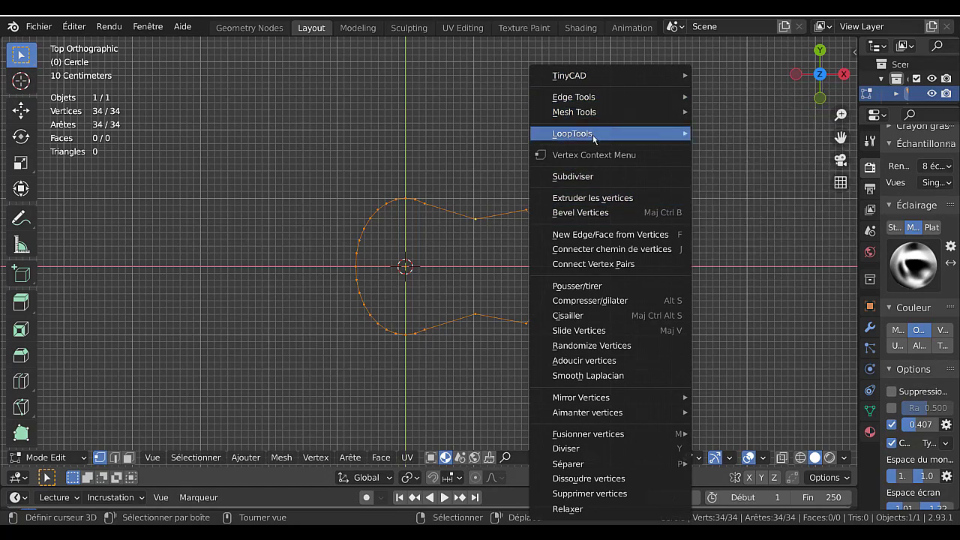
mouse_move(638, 134)
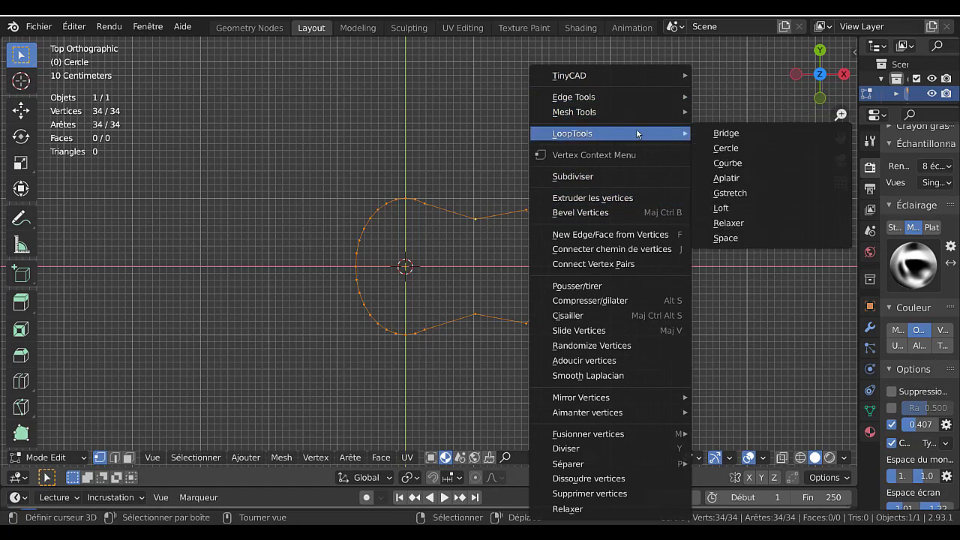
click(735, 238)
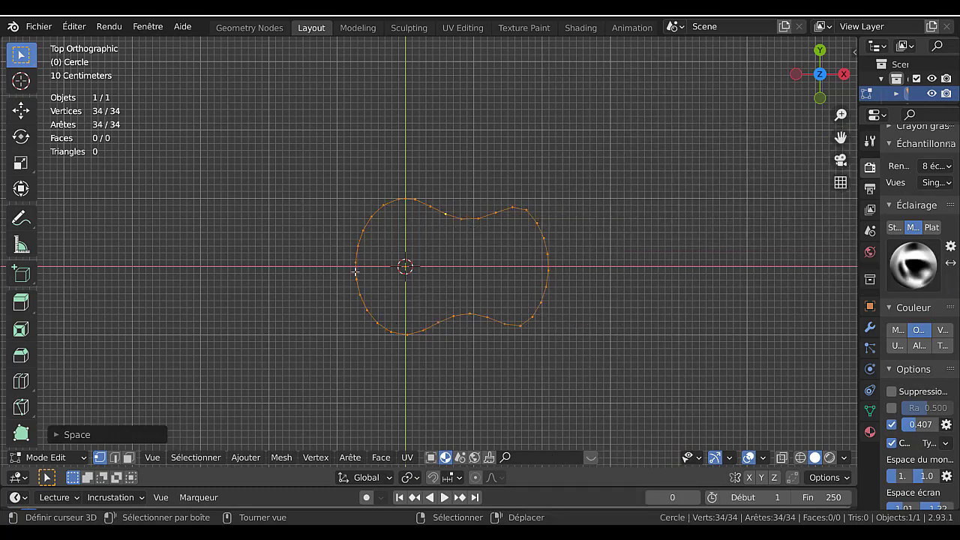
Subdivide all edges of the outline with one cut
scroll(600, 259, up, 2)
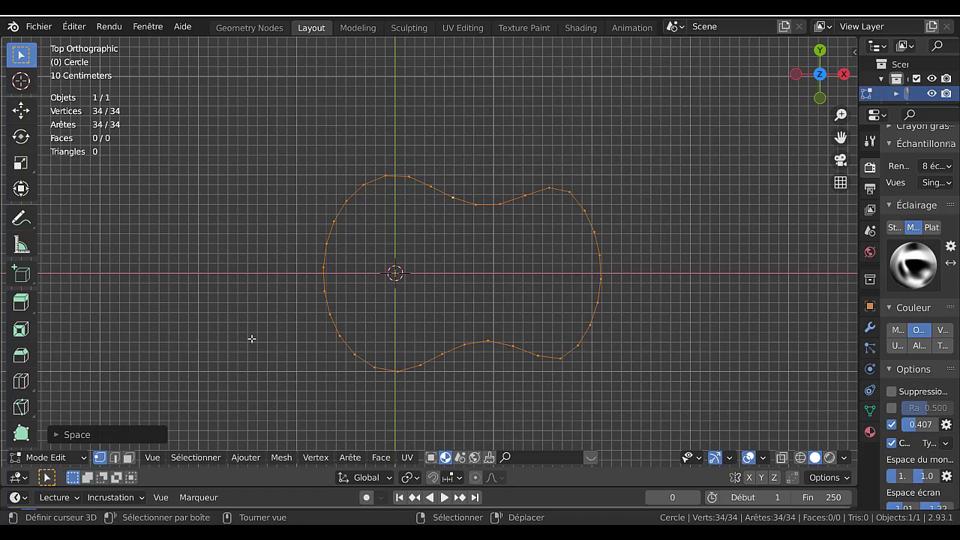
key(q)
click(380, 458)
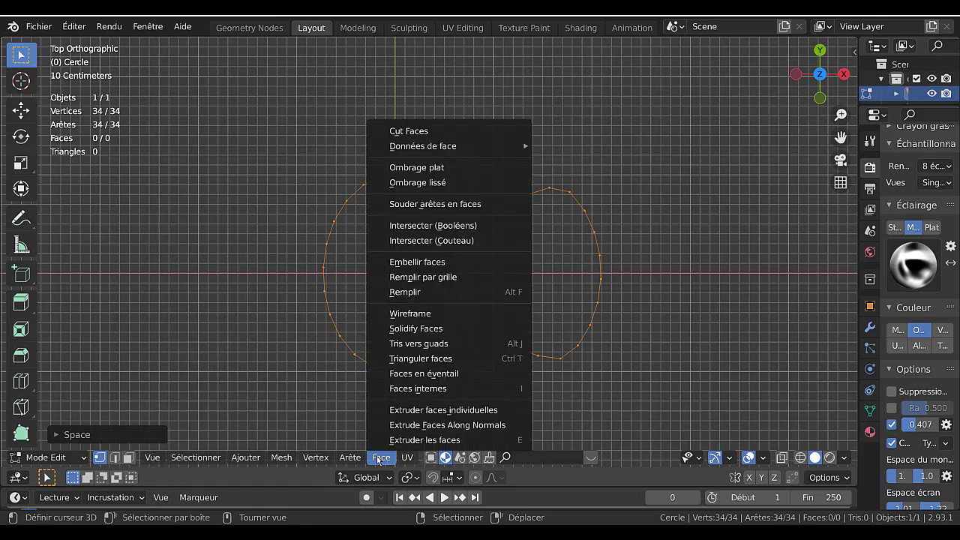
mouse_move(346, 461)
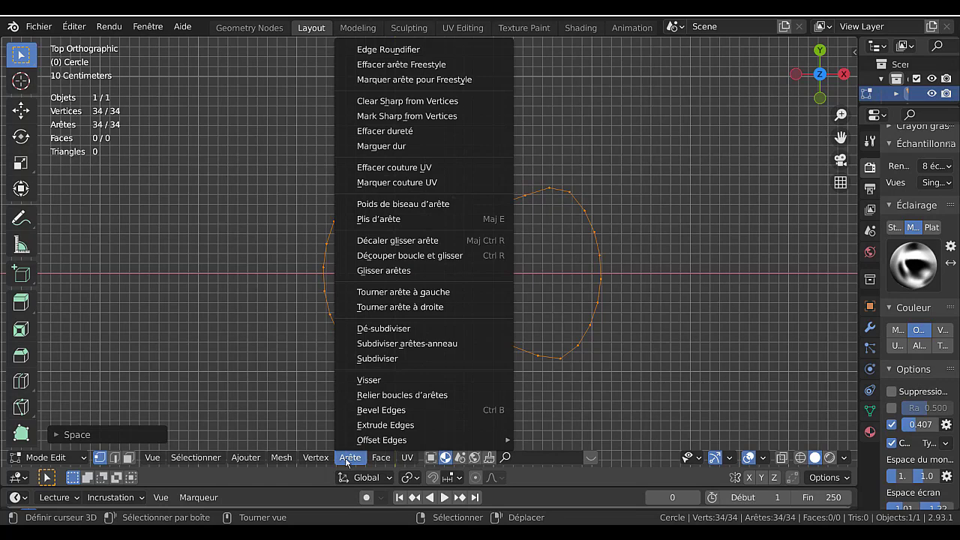
mouse_move(277, 461)
click(382, 359)
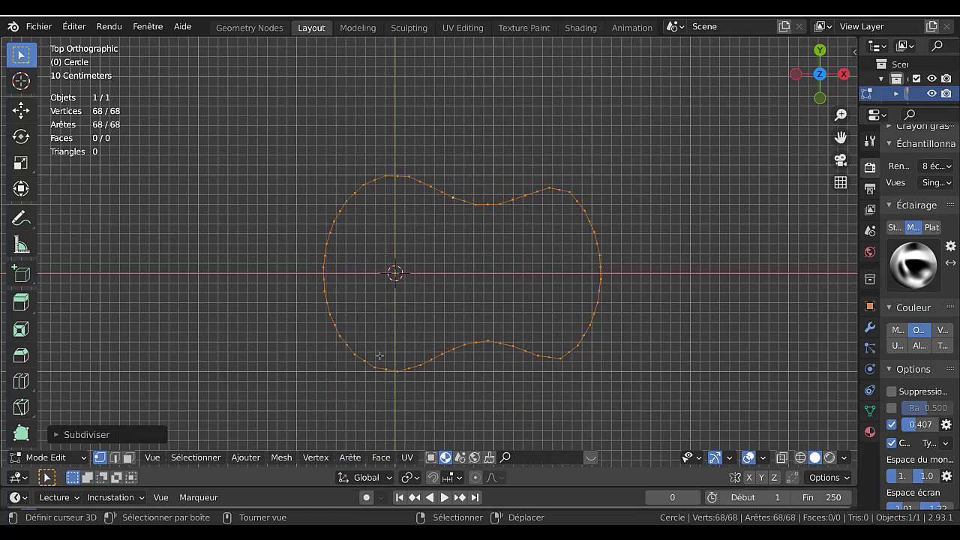
click(88, 439)
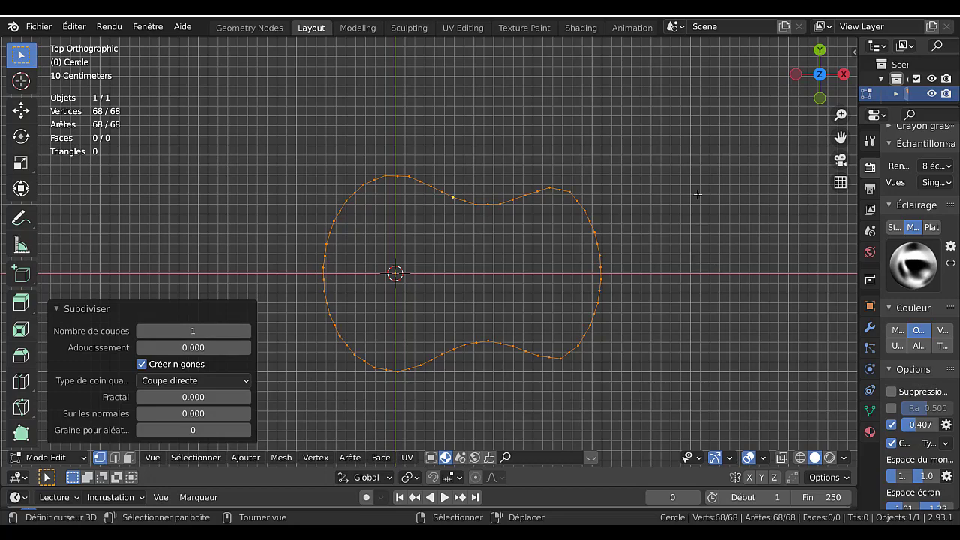
Smooth the subdivided outline with LoopTools Relaxer and check the curve in Object Mode before returning to Edit Mode
scroll(485, 194, up, 2)
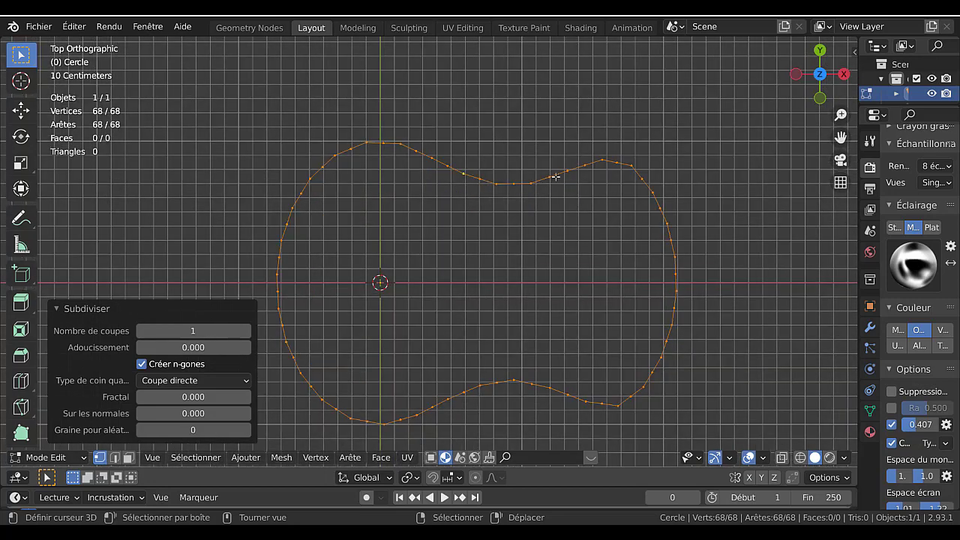
scroll(654, 201, down, 3)
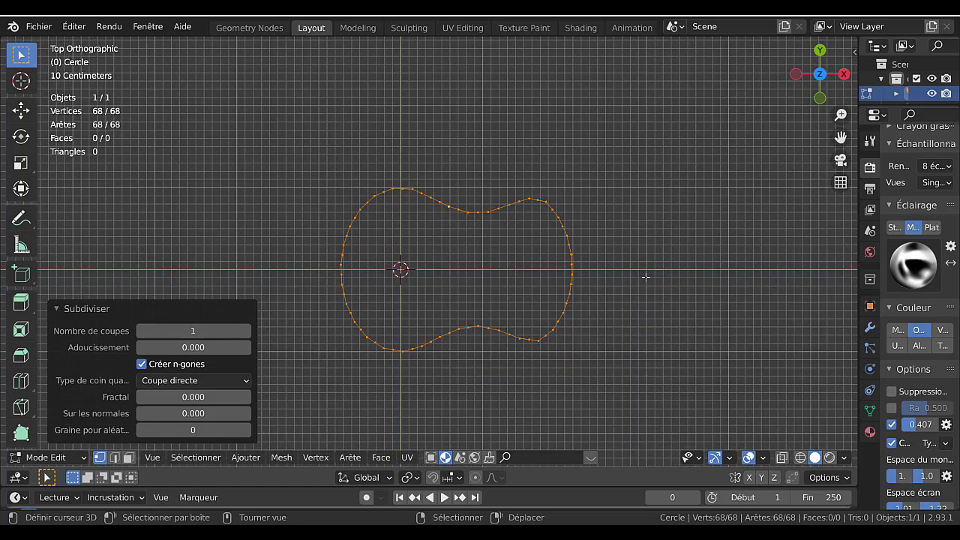
right_click(625, 273)
mouse_move(591, 134)
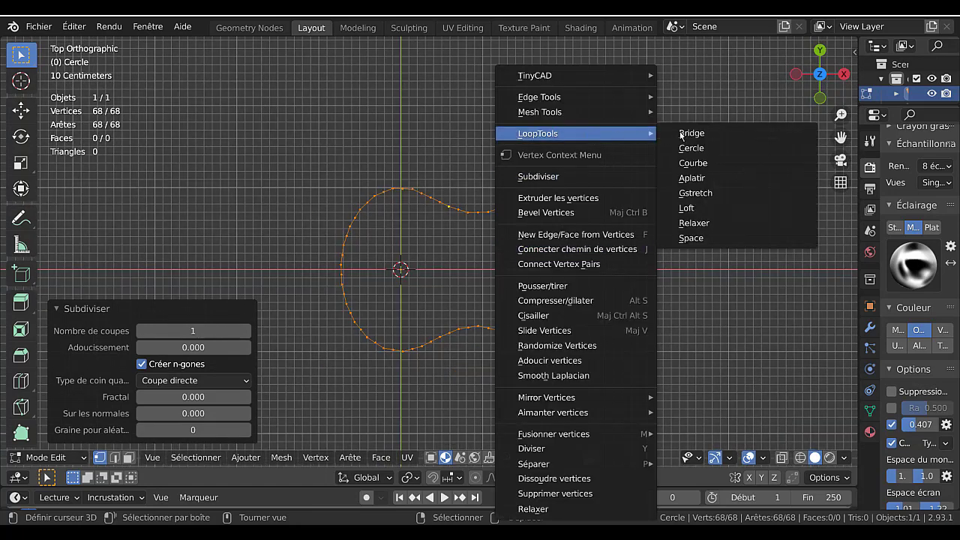
click(693, 223)
key(Tab)
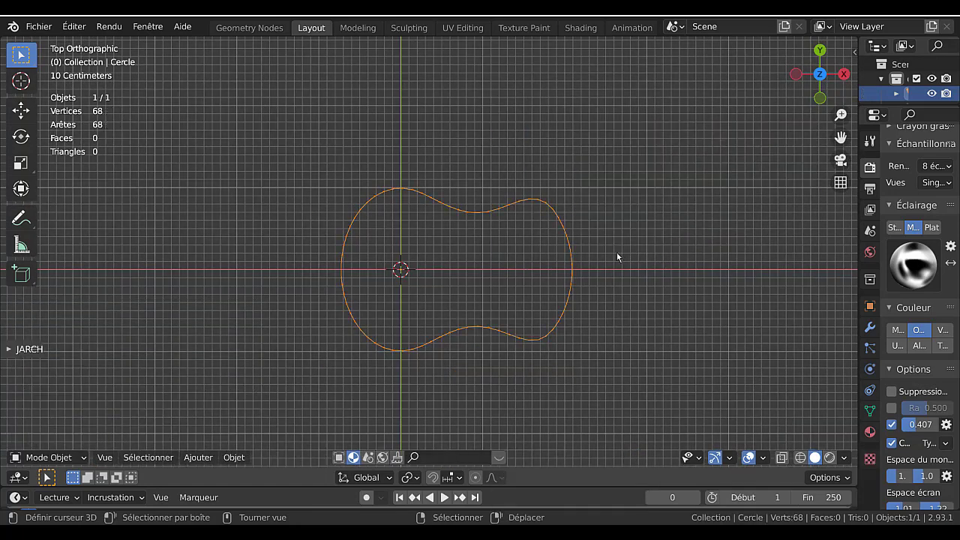
key(Tab)
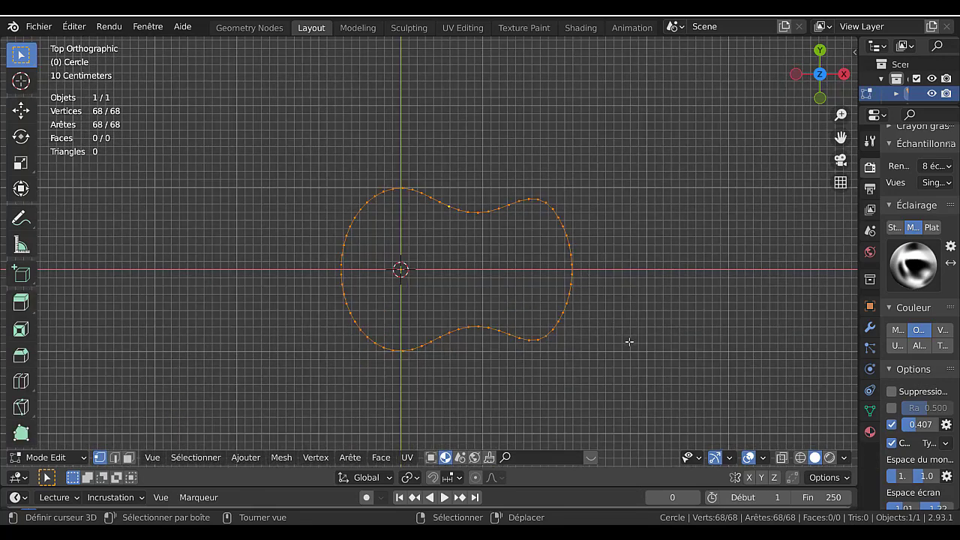
Scale the whole outline along X to about 0.983
key(s)
key(x)
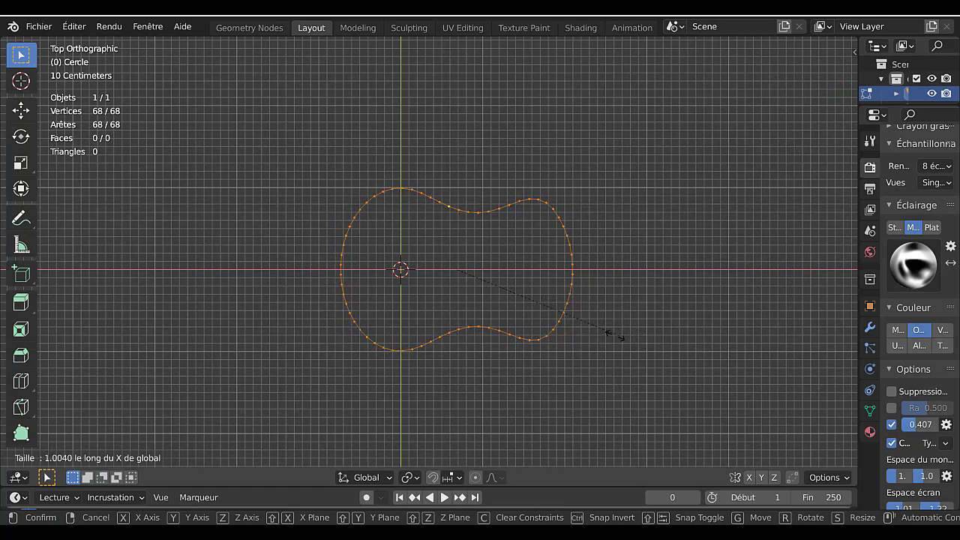
click(617, 334)
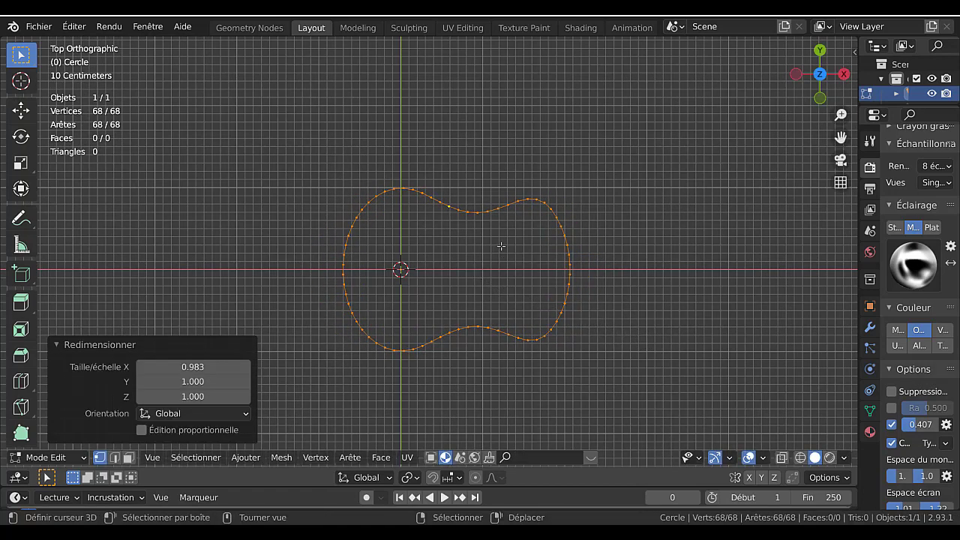
Circle-select only the vertices of the smaller lobe beyond the waist on the positive X side and scale them uniformly to about 0.908
click(501, 246)
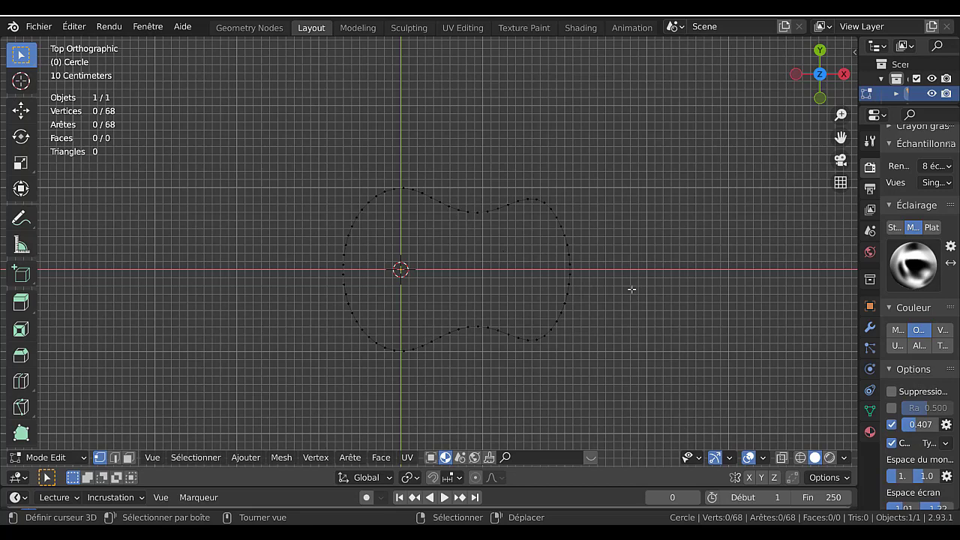
key(c)
mouse_move(505, 214)
mouse_down()
mouse_move(554, 223)
mouse_move(553, 317)
mouse_move(503, 323)
mouse_up()
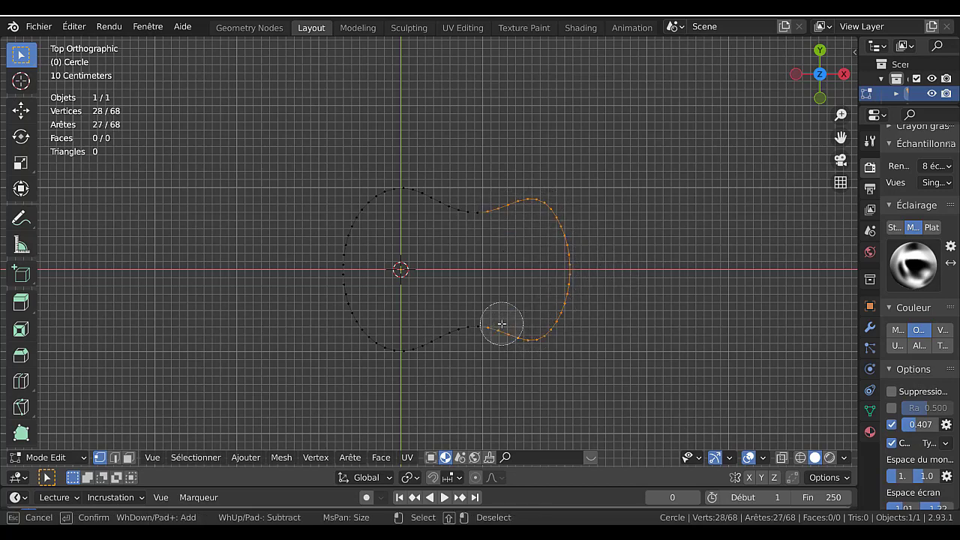
right_click(648, 222)
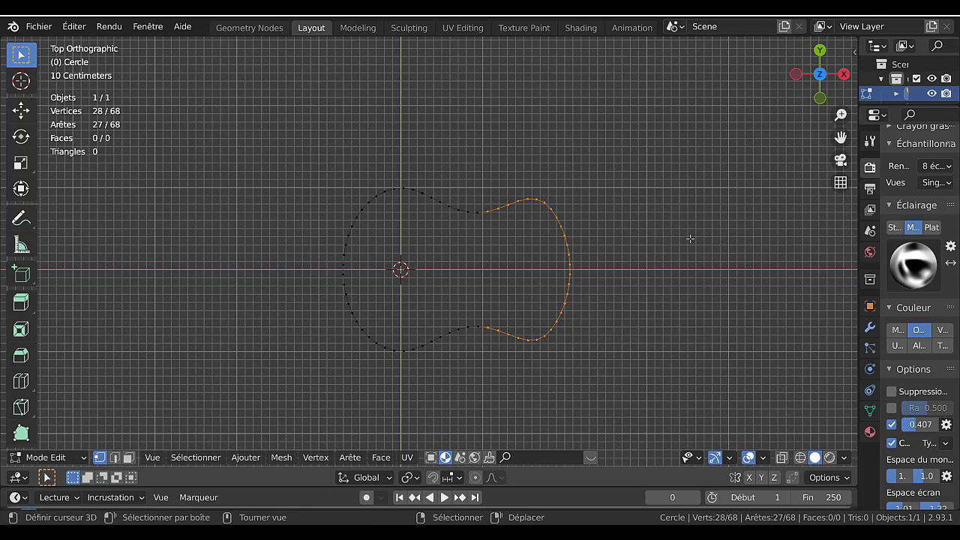
key(s)
click(670, 329)
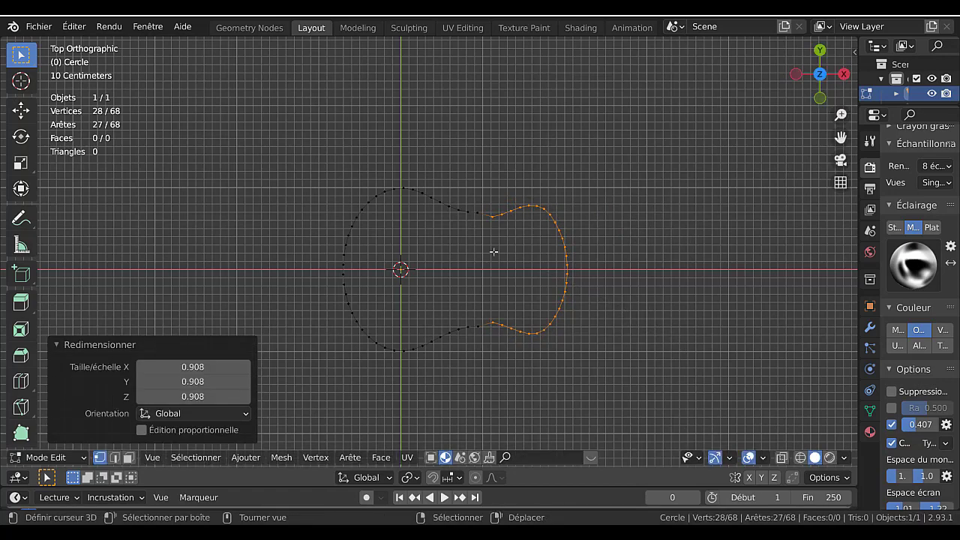
Select the whole outline and smooth the kinks at the waist with LoopTools Relaxer
key(a)
key(s)
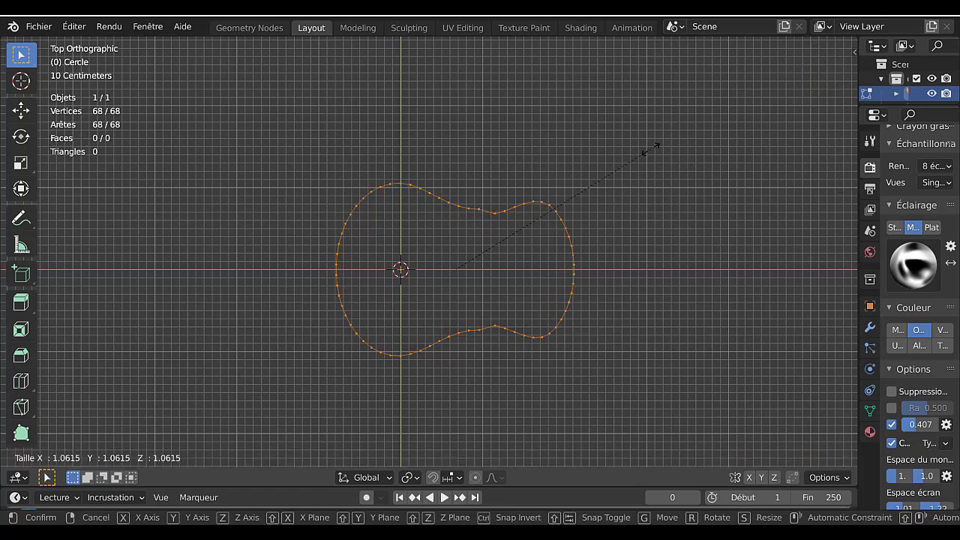
right_click(639, 154)
key(q)
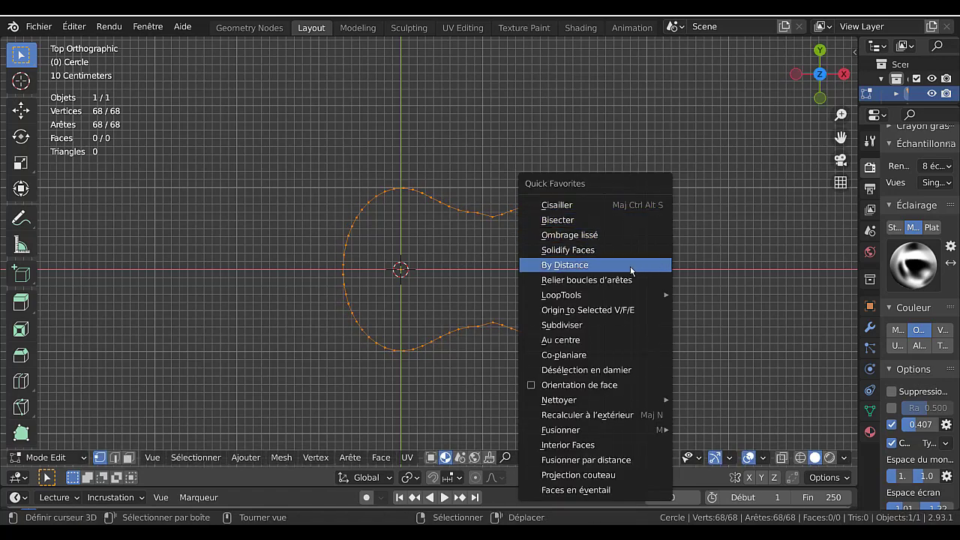
mouse_move(624, 295)
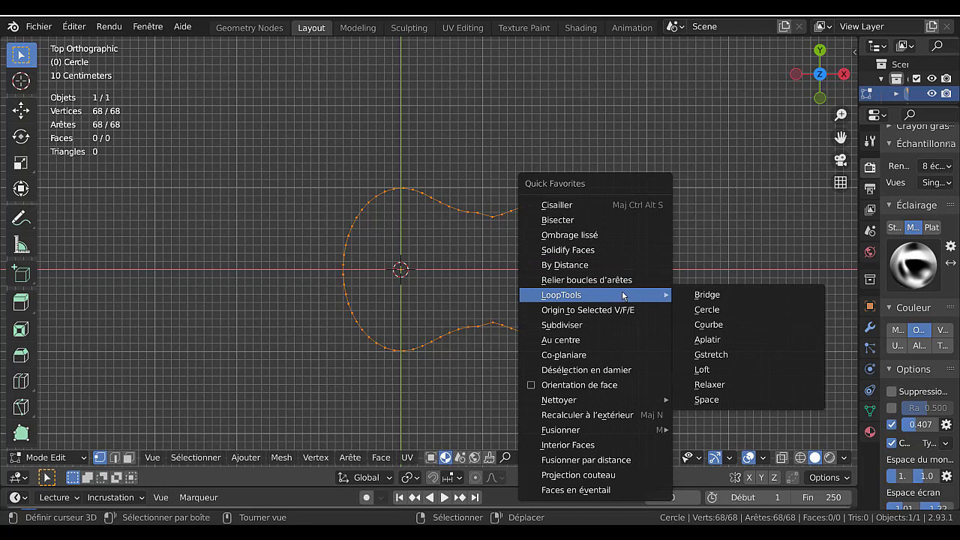
click(709, 385)
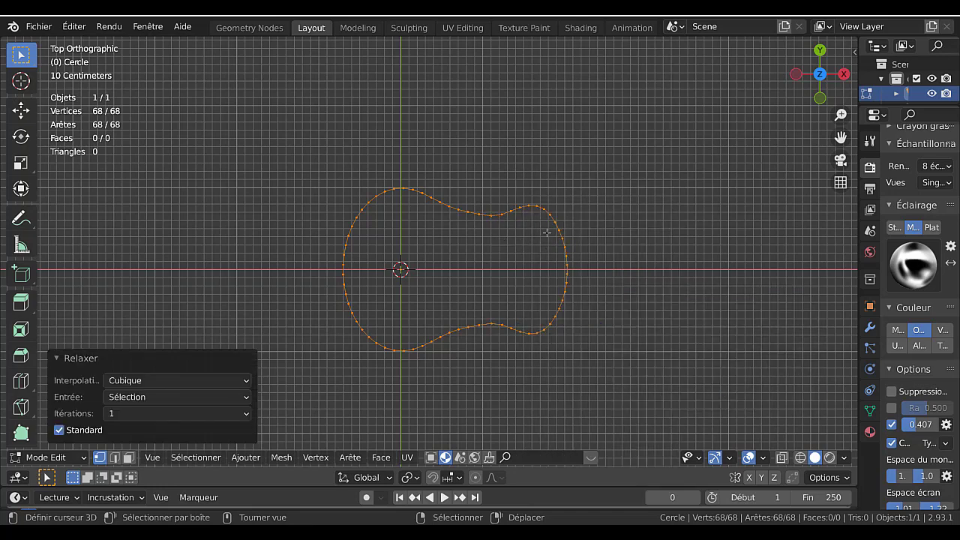
Circle-select only the vertices of the smaller lobe beyond the waist on the positive X side and scale them along X to about 1.481
click(645, 256)
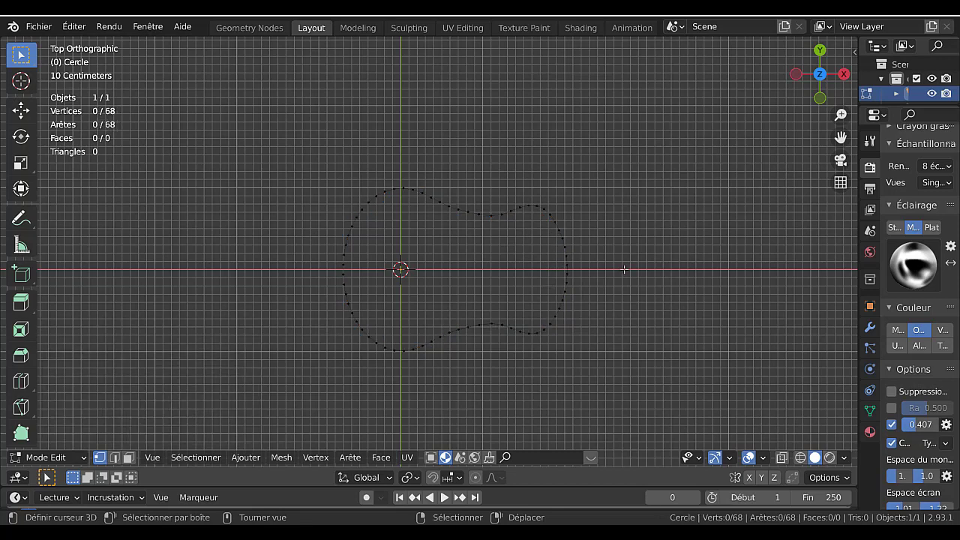
key(c)
mouse_move(516, 209)
mouse_down()
mouse_move(561, 257)
mouse_move(514, 325)
mouse_up()
key(Escape)
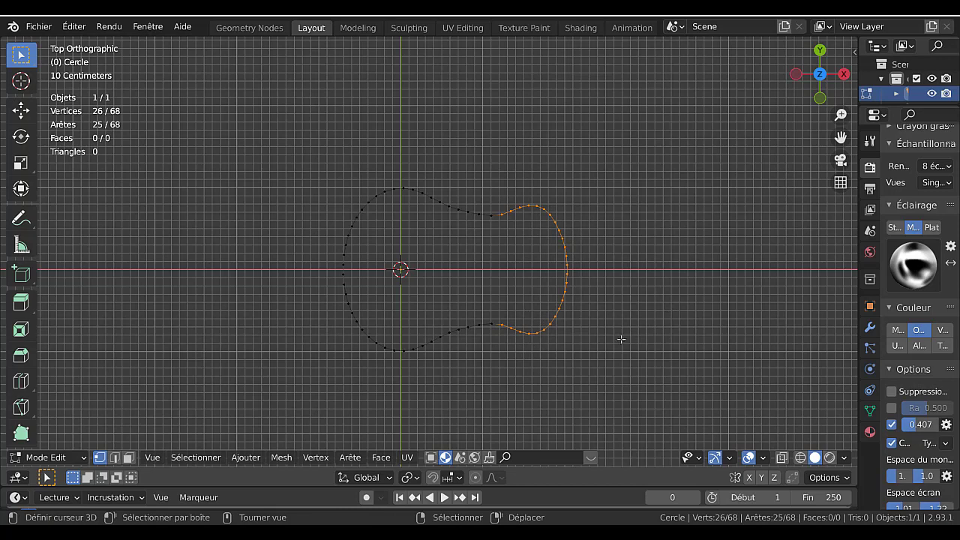
key(s)
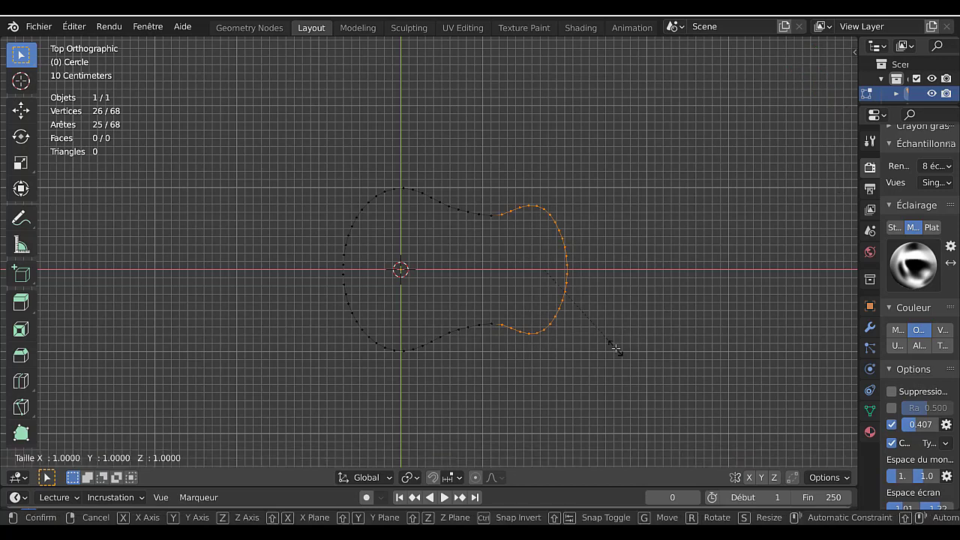
key(x)
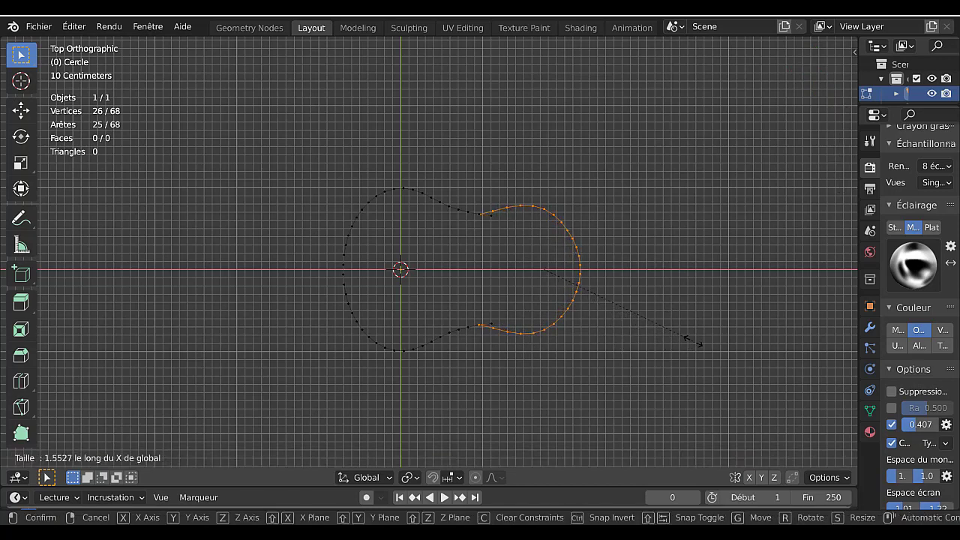
click(688, 342)
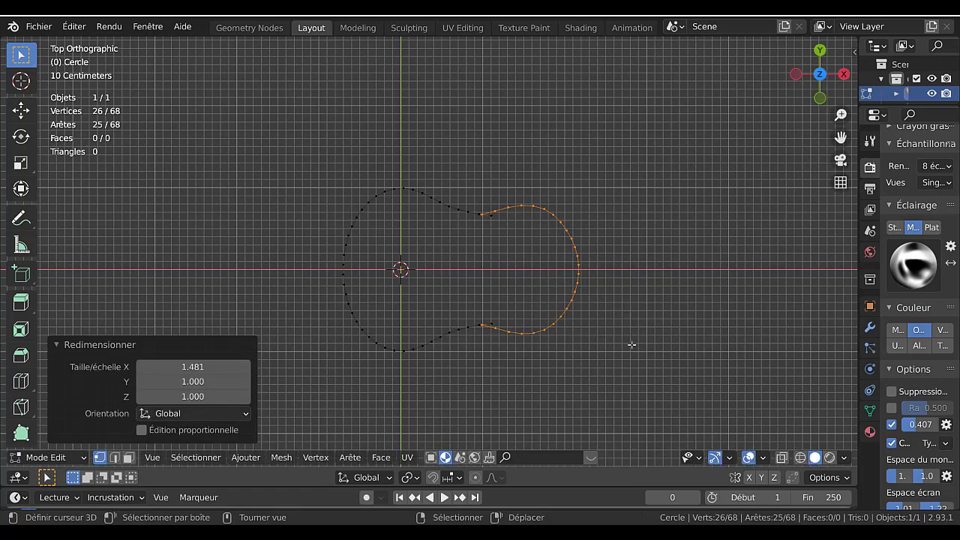
Move the selected smaller lobe about 0.26 m along positive X to line it up with the waist
key(g)
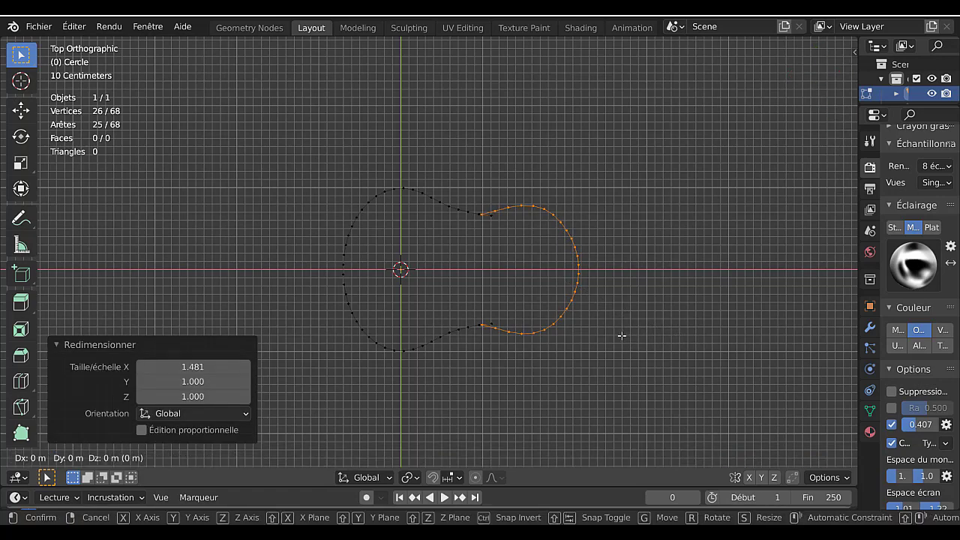
key(x)
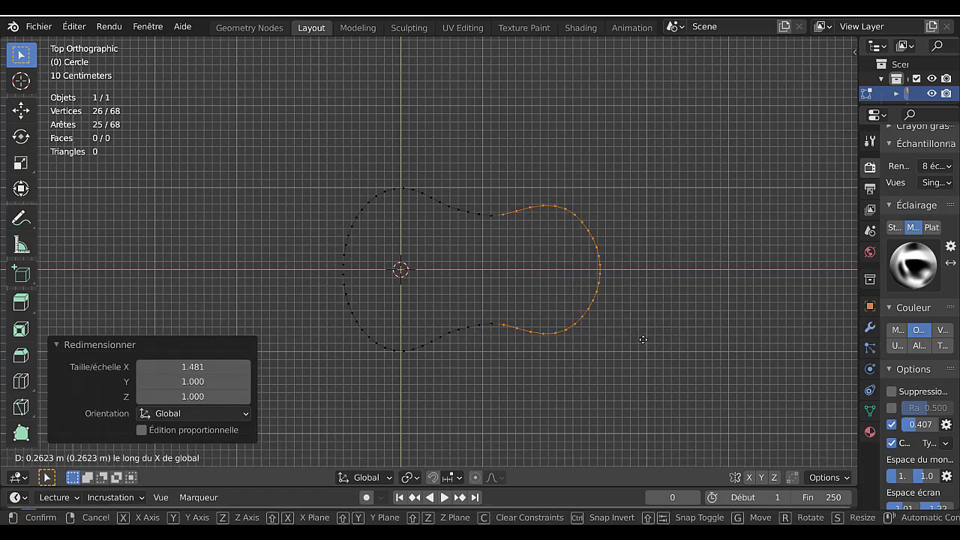
click(643, 340)
Select the whole outline and scale it along X to about 0.836
key(a)
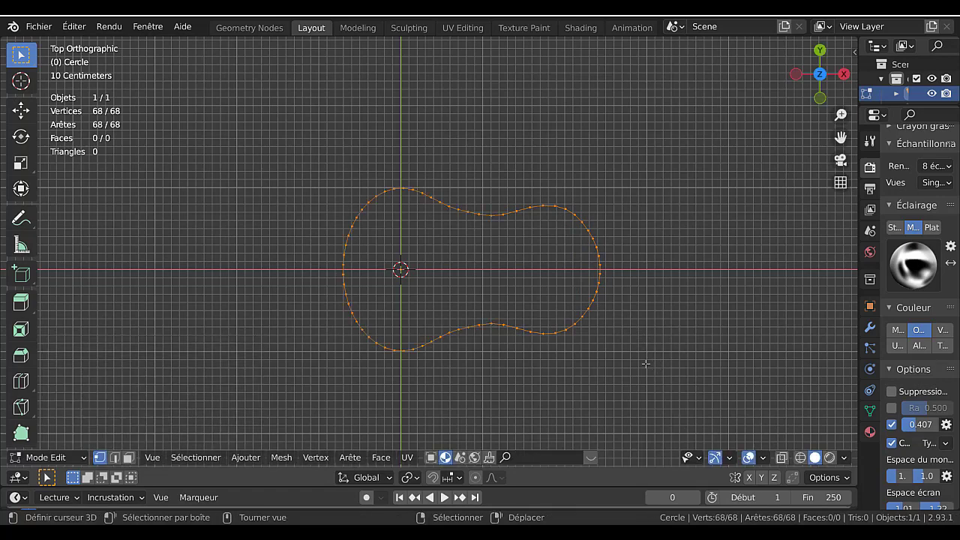
key(s)
key(x)
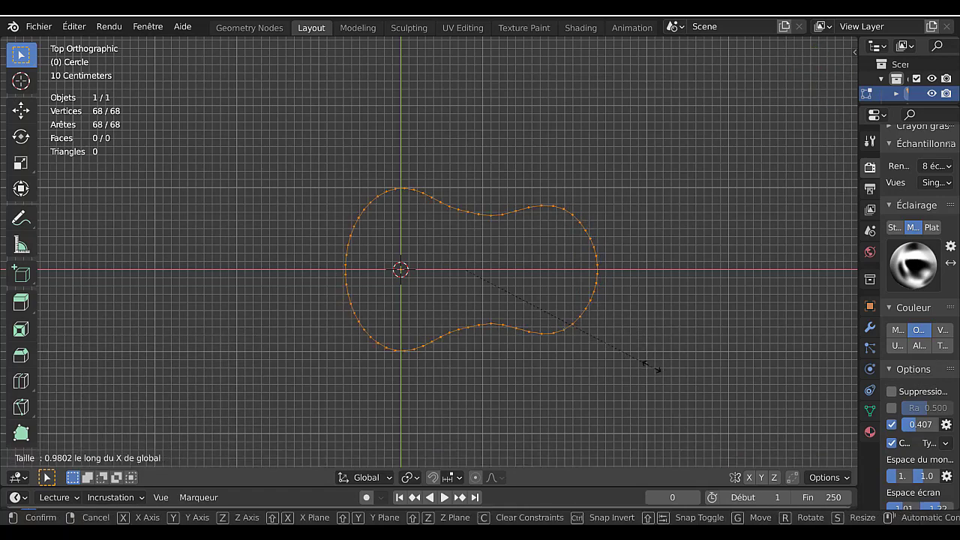
click(623, 350)
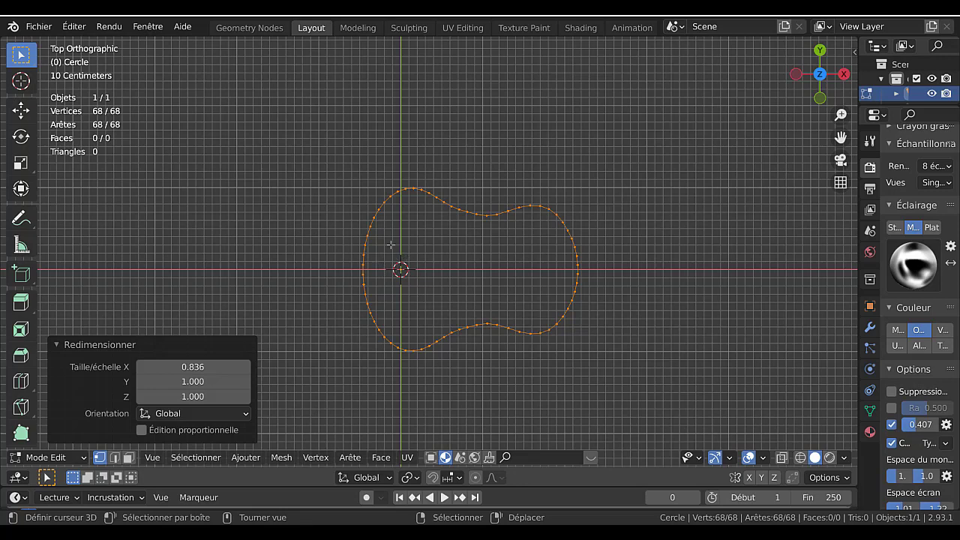
Box-select only the end vertices of the larger lobe on the negative X side and scale them along X to about 2.251
click(410, 259)
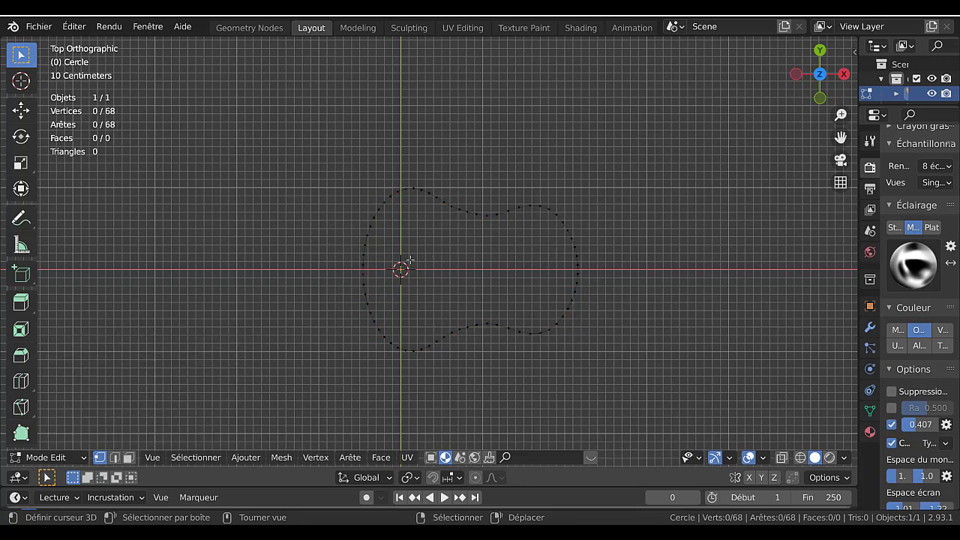
key(b)
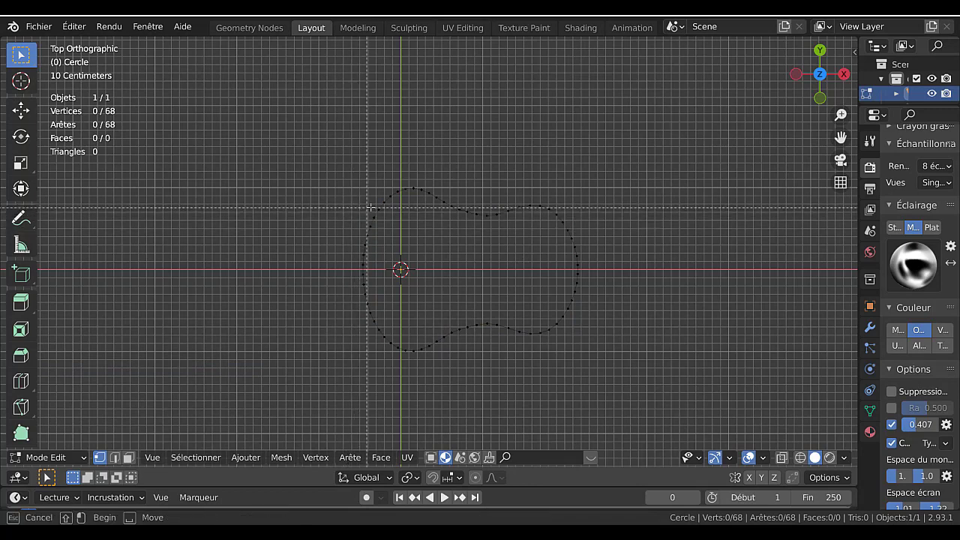
drag(375, 195, 333, 345)
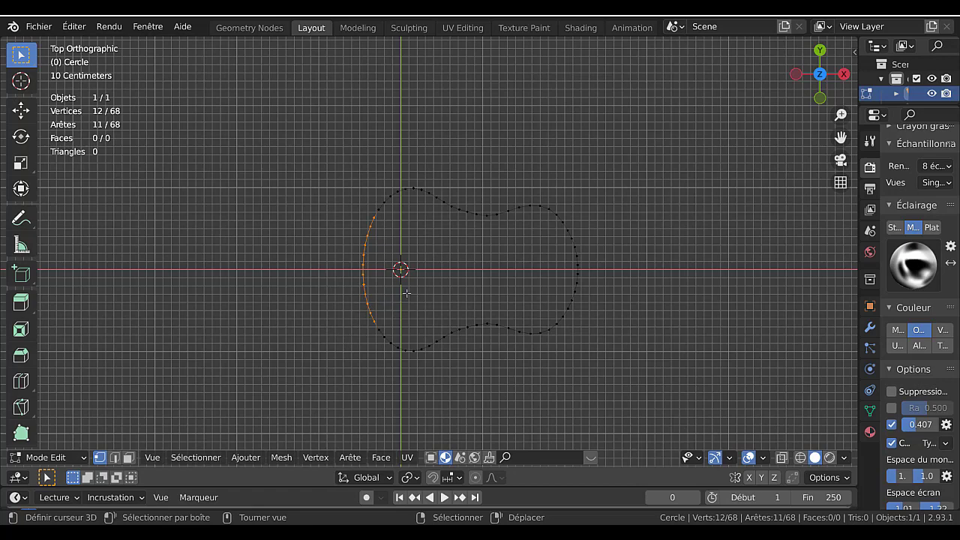
key(s)
key(x)
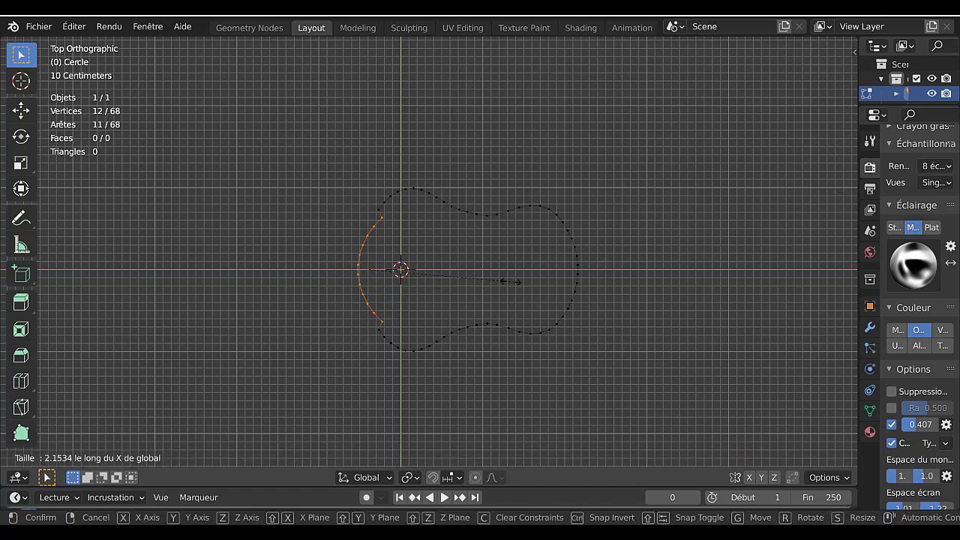
click(521, 281)
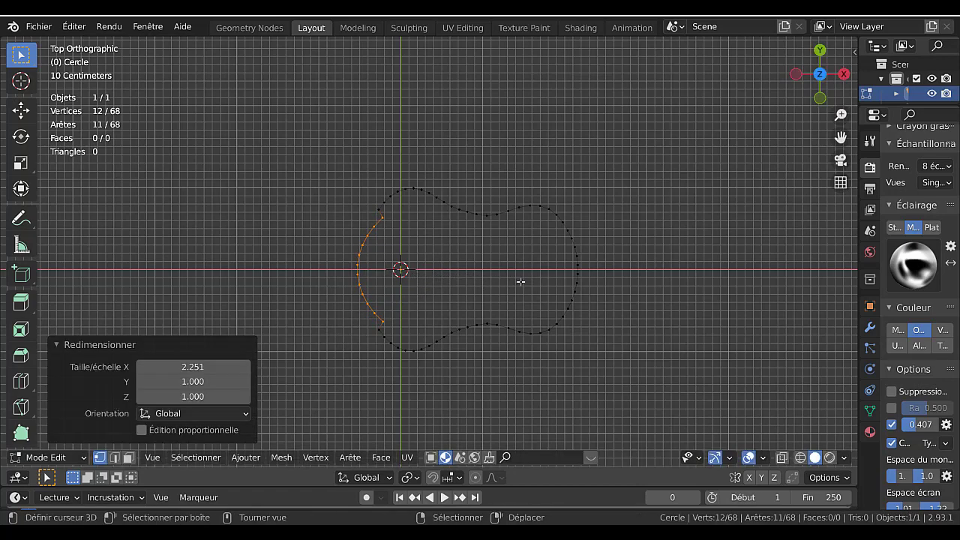
Move the selected end arc of the larger lobe about 0.25 m along negative X
key(g)
key(x)
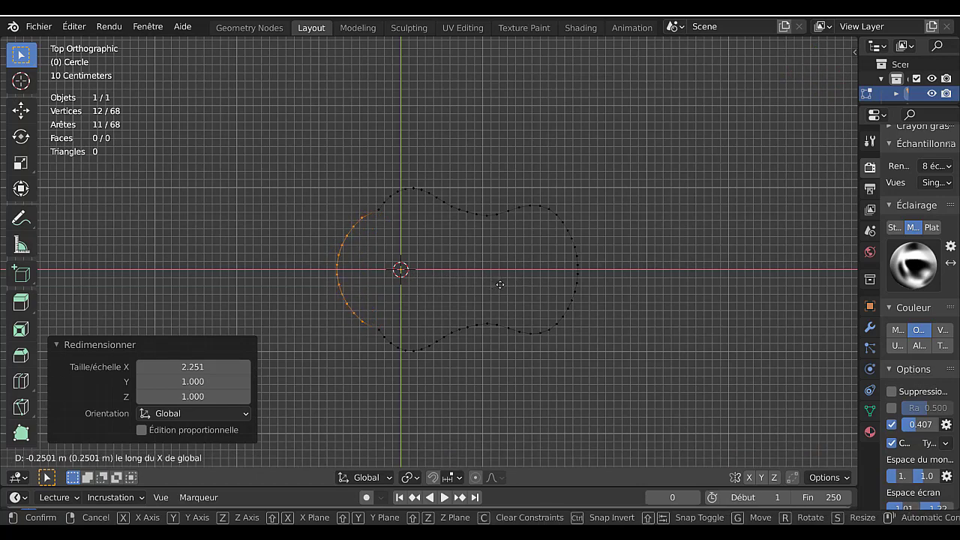
click(500, 285)
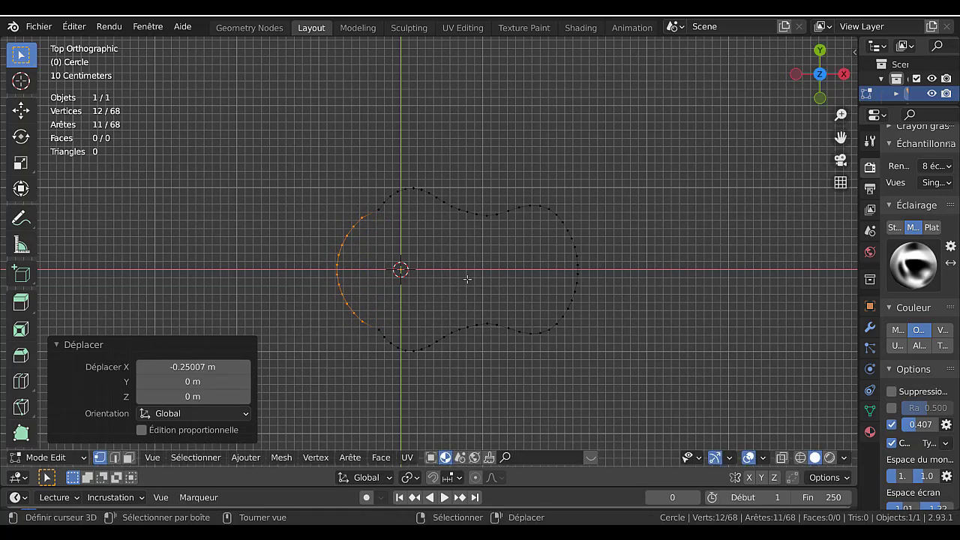
Try the end arc further out along negative X, check it in Object Mode, and move it back about 0.311 m along positive X
key(g)
key(x)
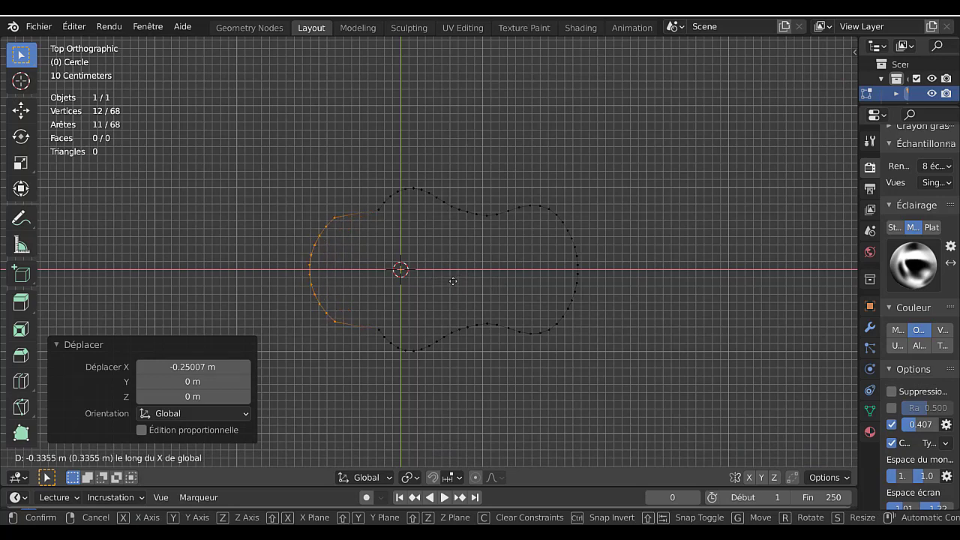
click(444, 271)
key(Tab)
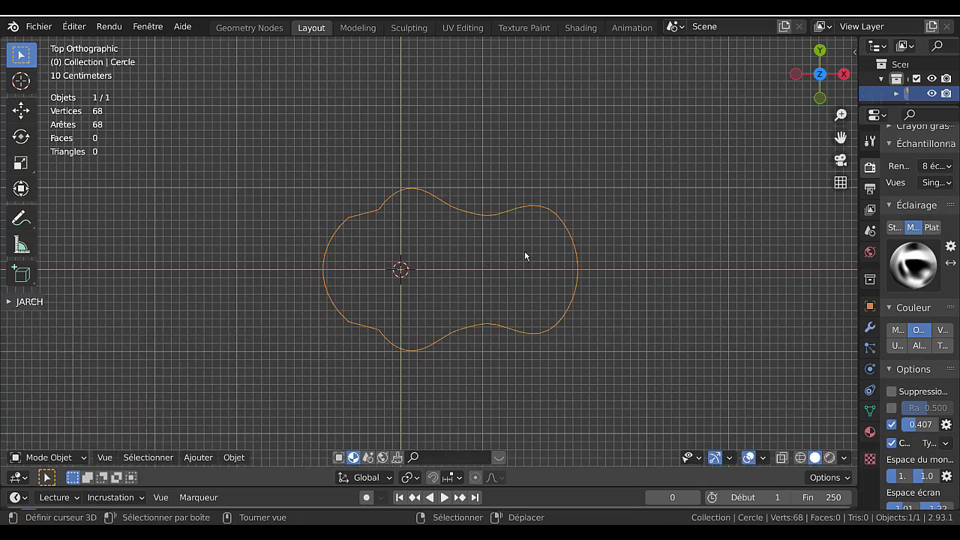
key(Tab)
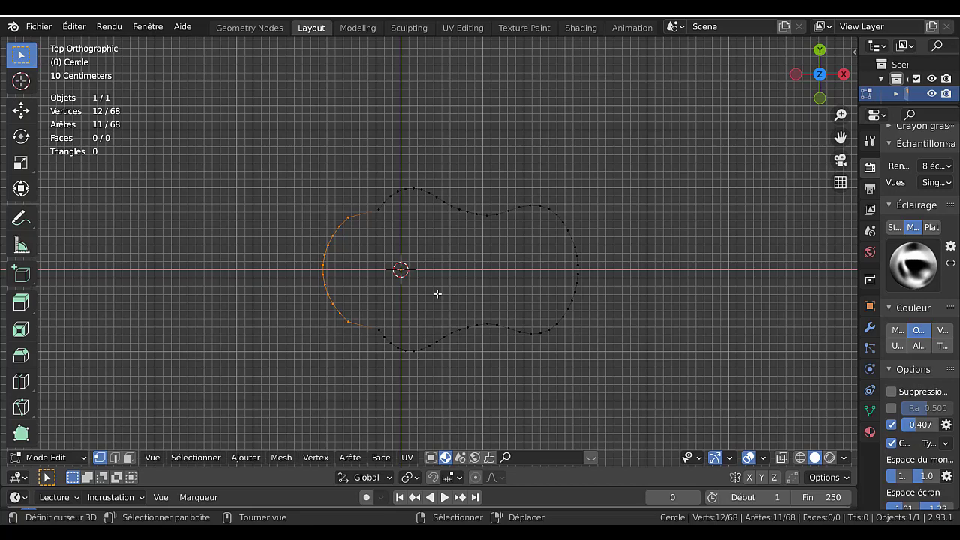
key(g)
key(x)
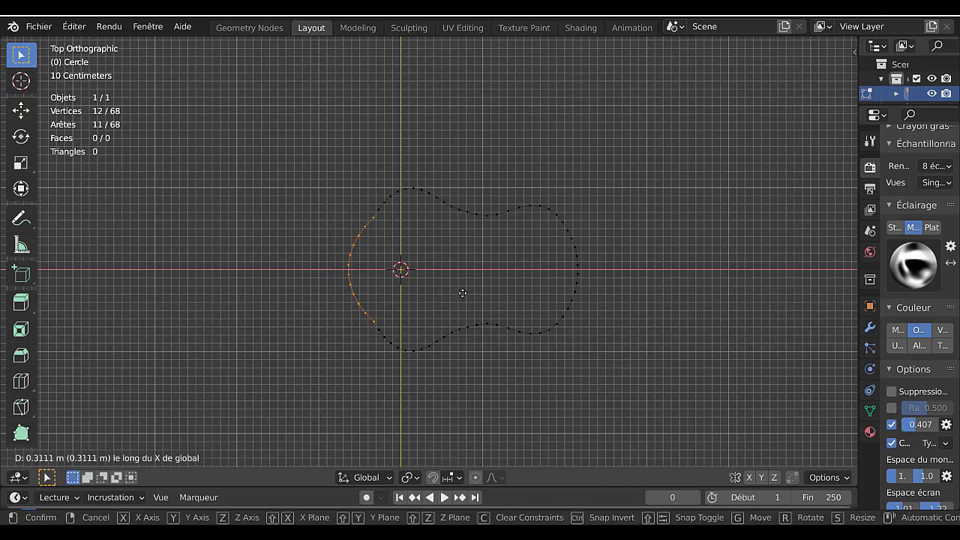
click(463, 293)
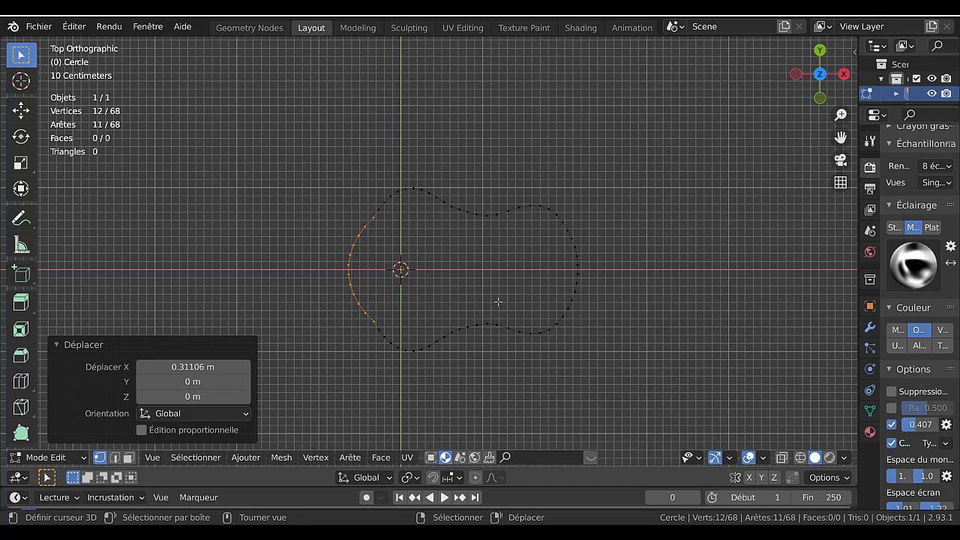
Flatten the larger lobe's end arc by scaling it along X to about 0.411 and move it about 0.122 m along positive X
key(s)
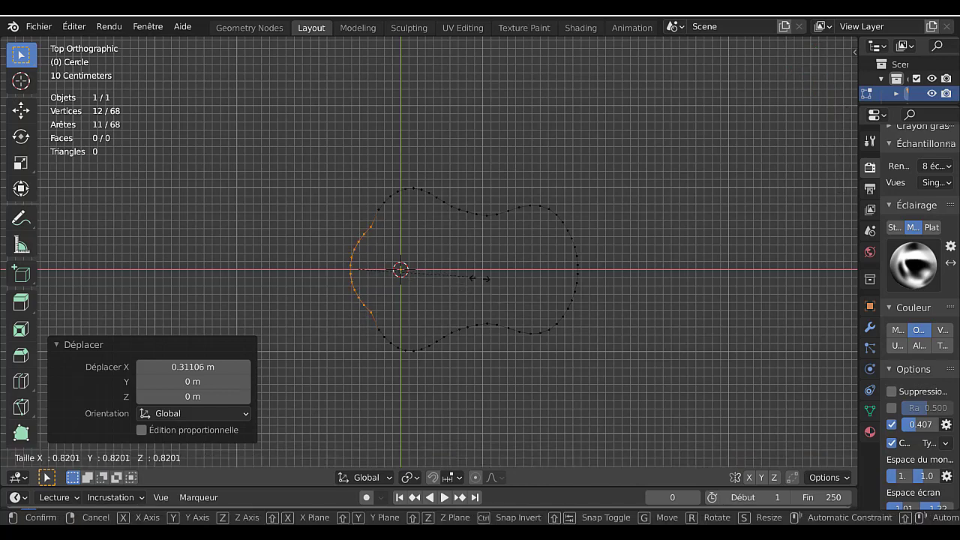
key(Escape)
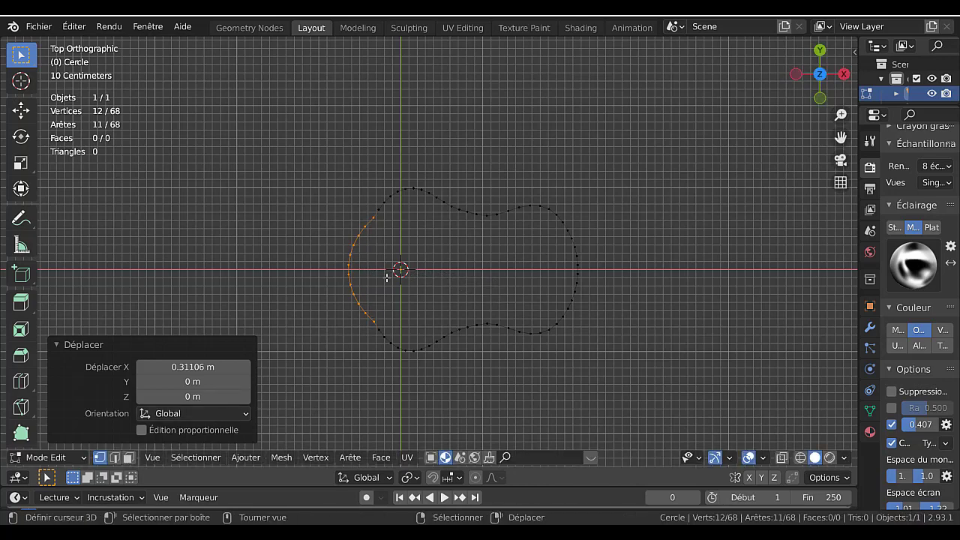
key(s)
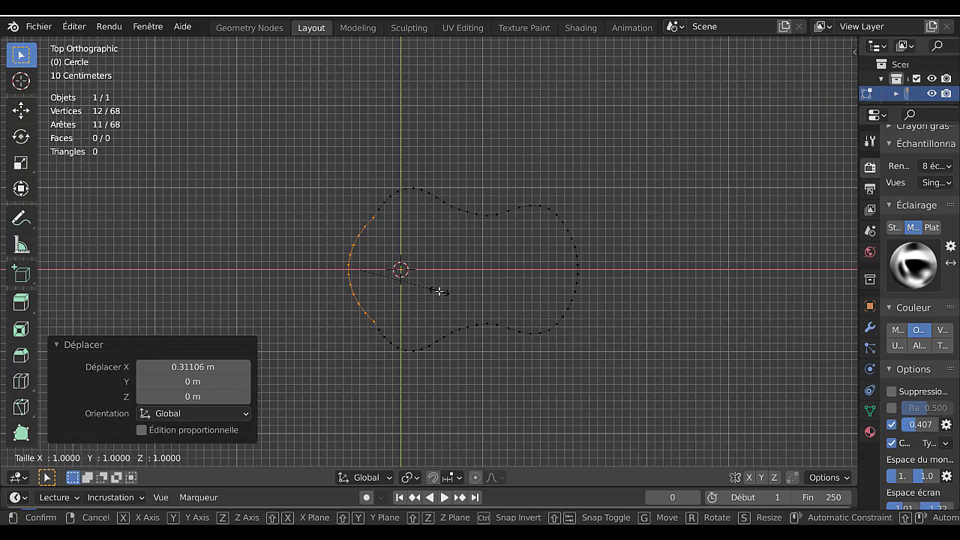
key(x)
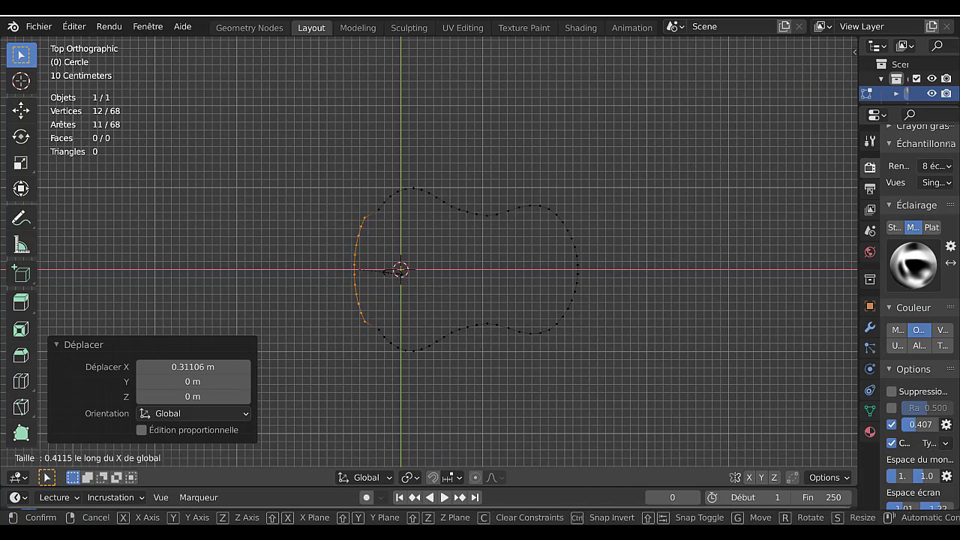
click(387, 271)
key(g)
key(x)
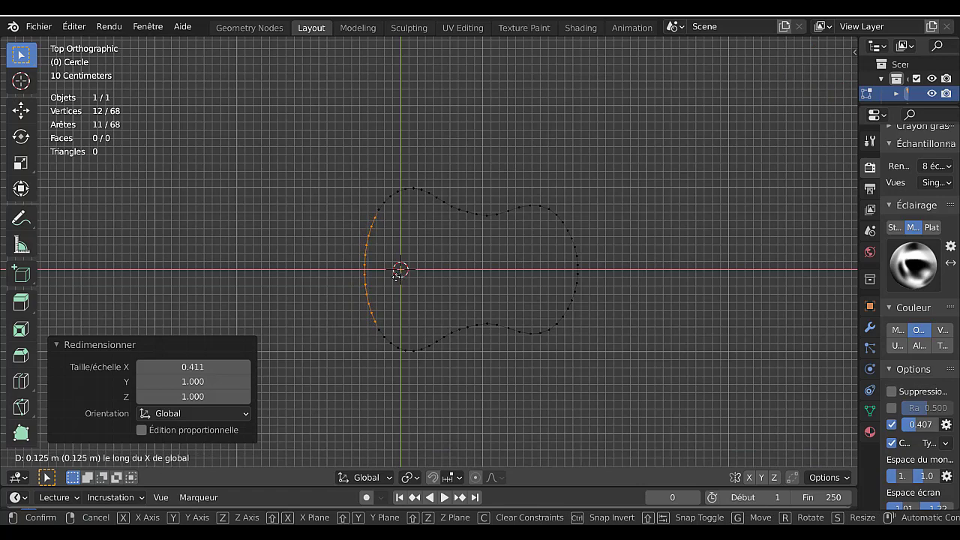
click(396, 276)
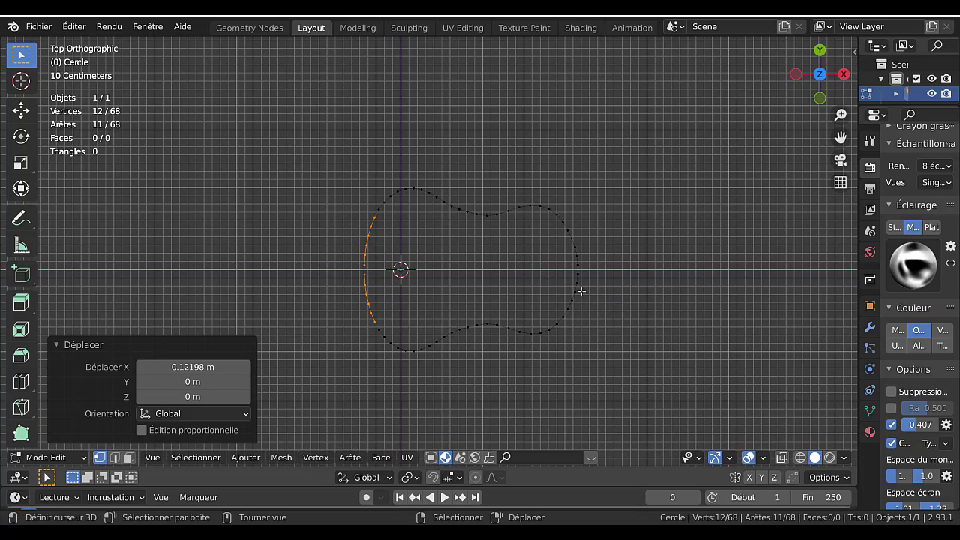
Smooth the selected end arc of the larger lobe with LoopTools Relaxer
key(q)
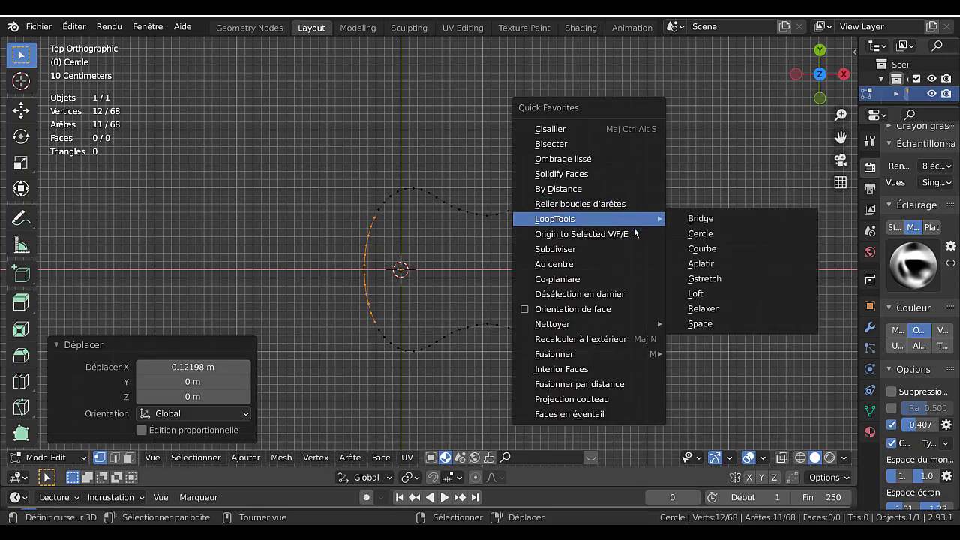
key(Escape)
key(q)
mouse_move(634, 237)
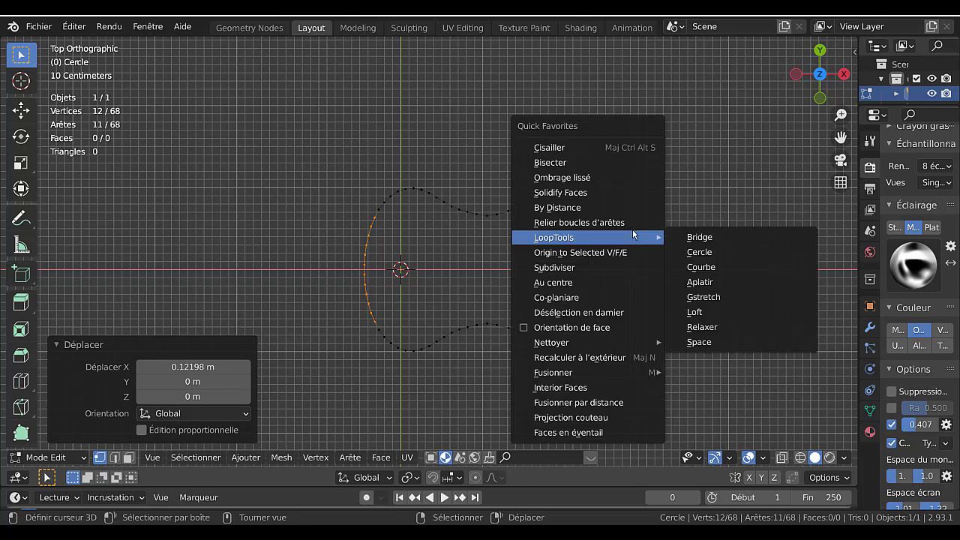
click(700, 327)
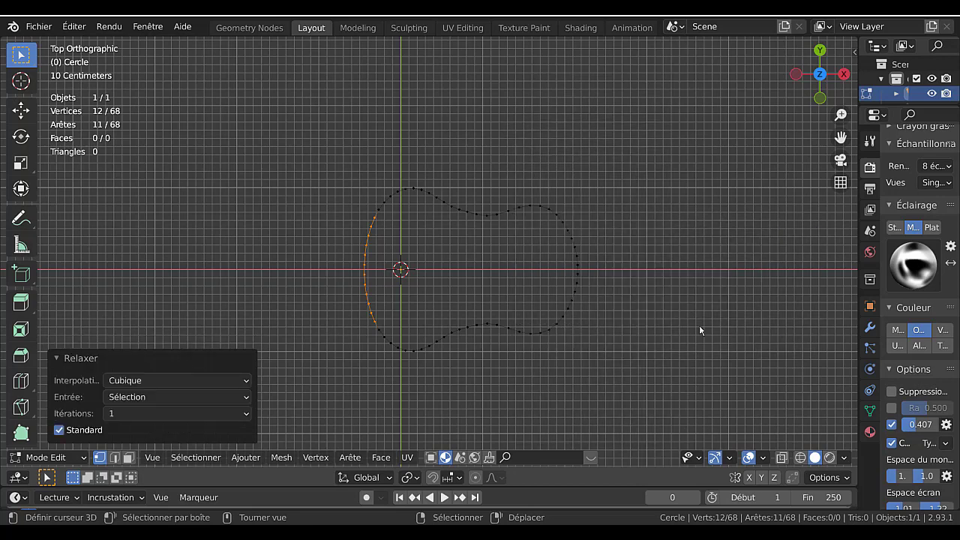
Select the whole outline, smooth it with LoopTools Relaxer, and check the curve in Object Mode before returning to Edit Mode
key(a)
key(q)
mouse_move(656, 256)
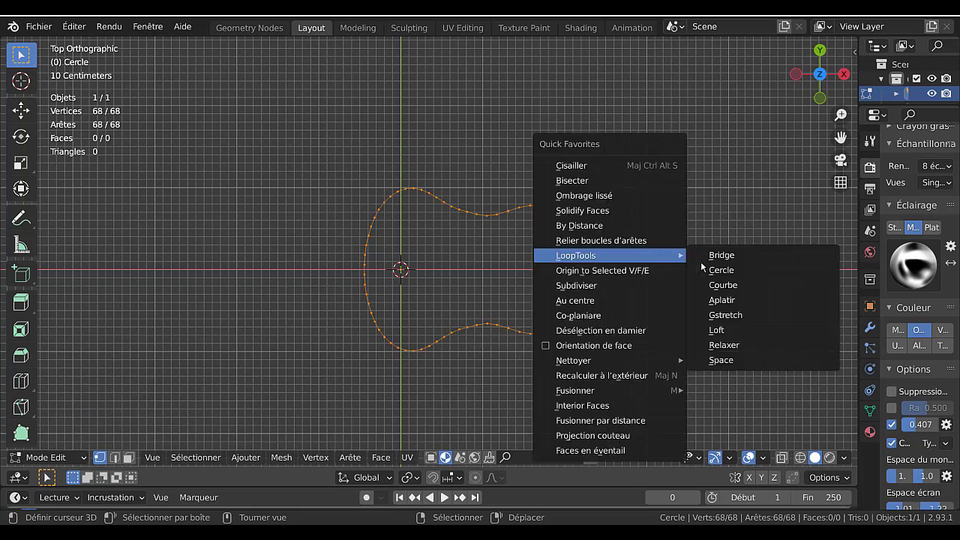
click(725, 344)
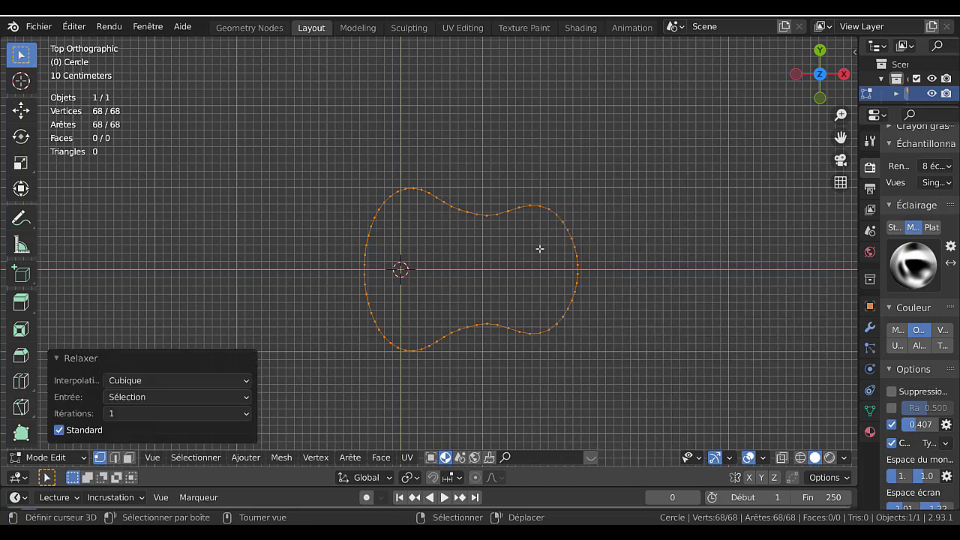
key(Tab)
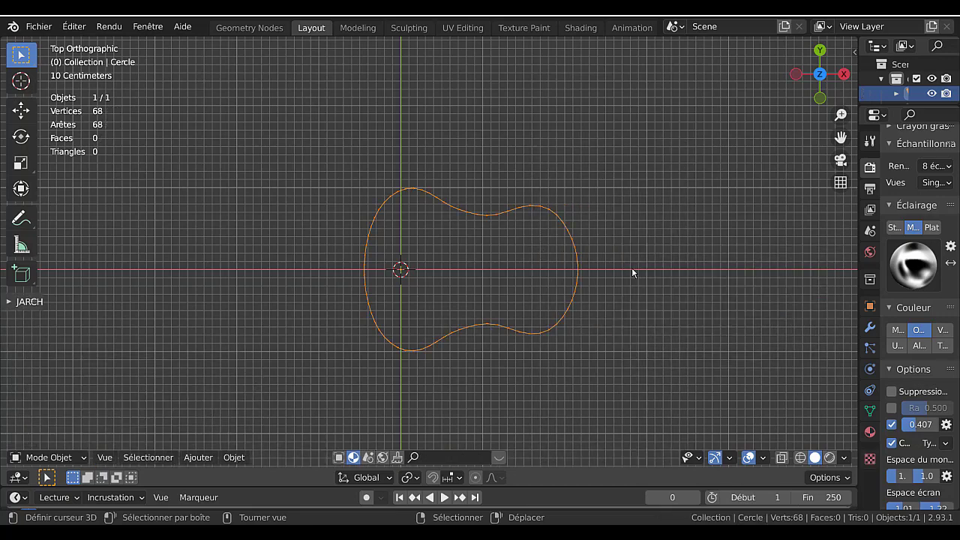
key(Tab)
shift+middle_drag(643, 266, 622, 255)
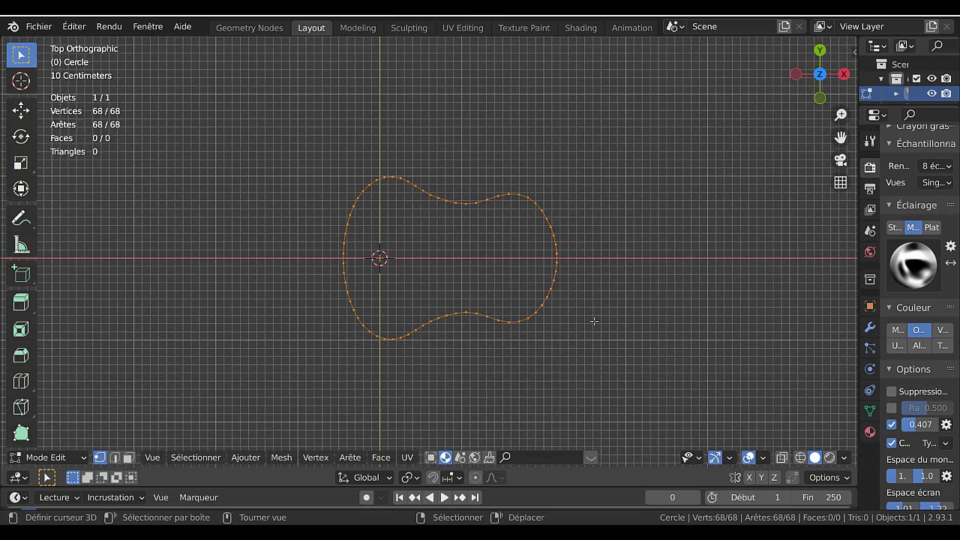
Fill the whole body outline with a single face and extrude it upward by about 0.222 m
scroll(594, 321, up, 2)
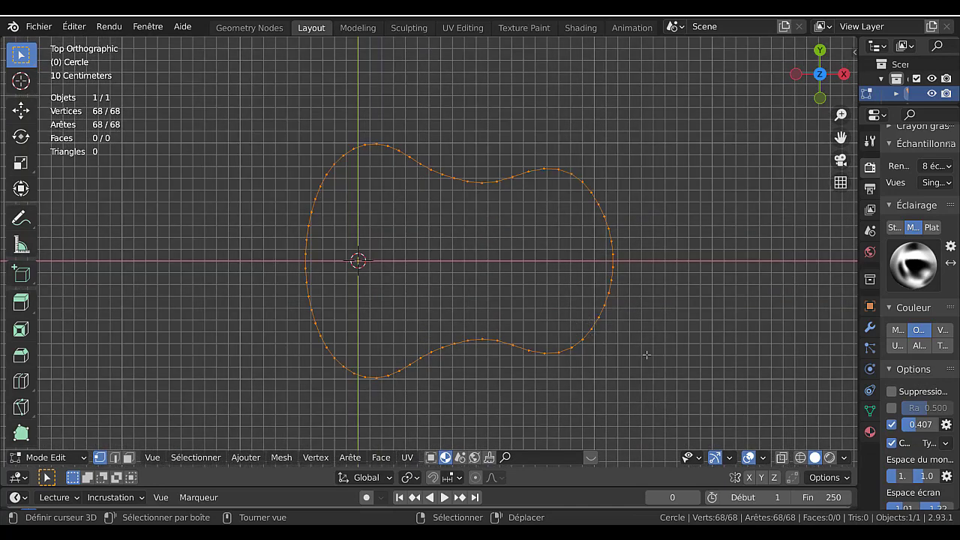
key(f)
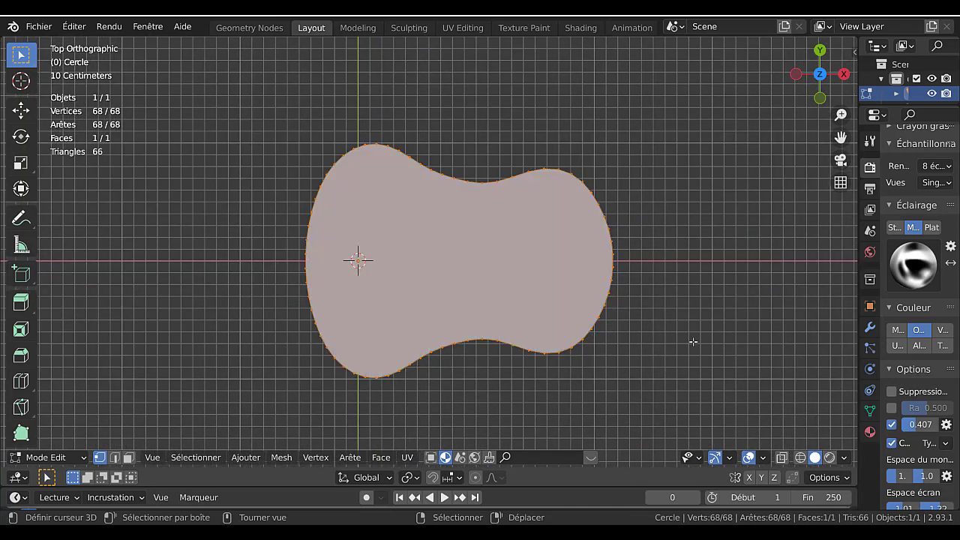
middle_drag(664, 375, 645, 229)
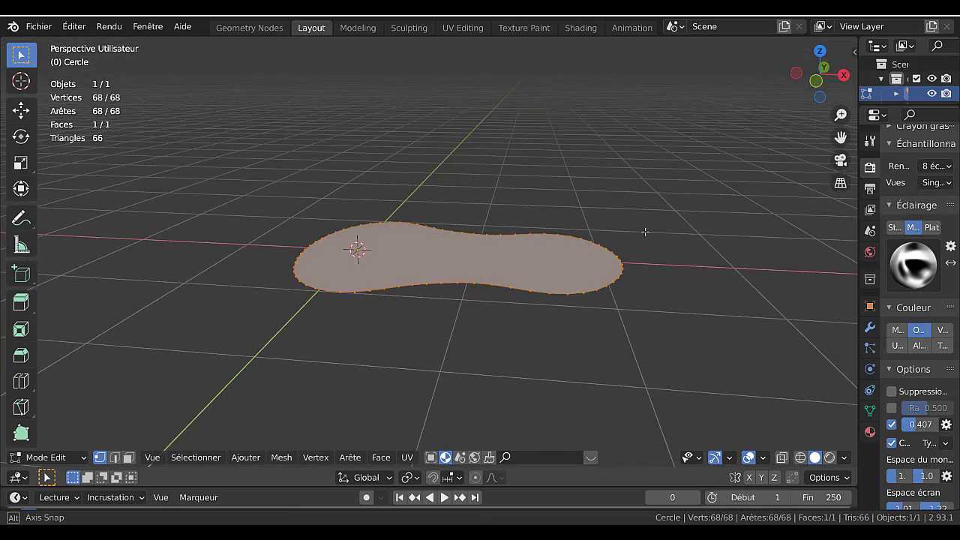
middle_drag(645, 263, 606, 277)
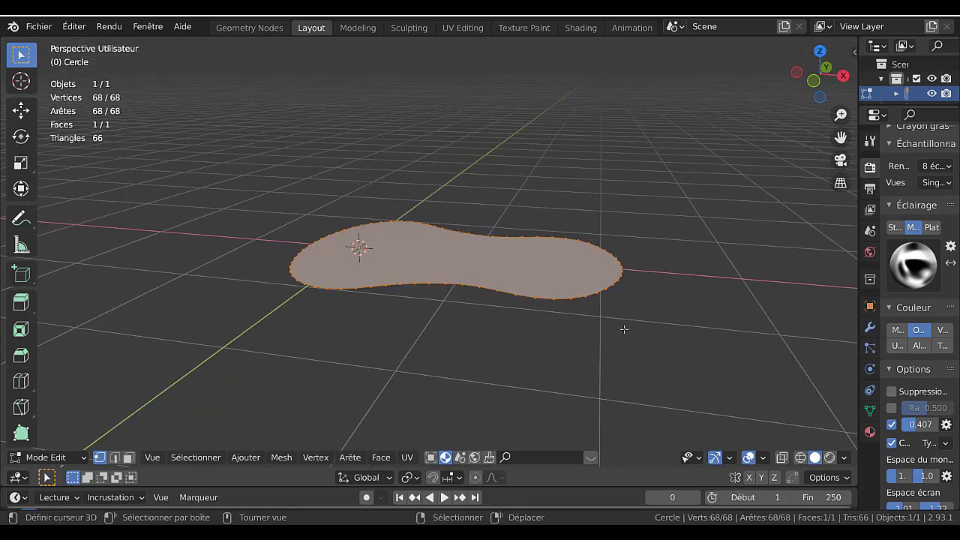
key(e)
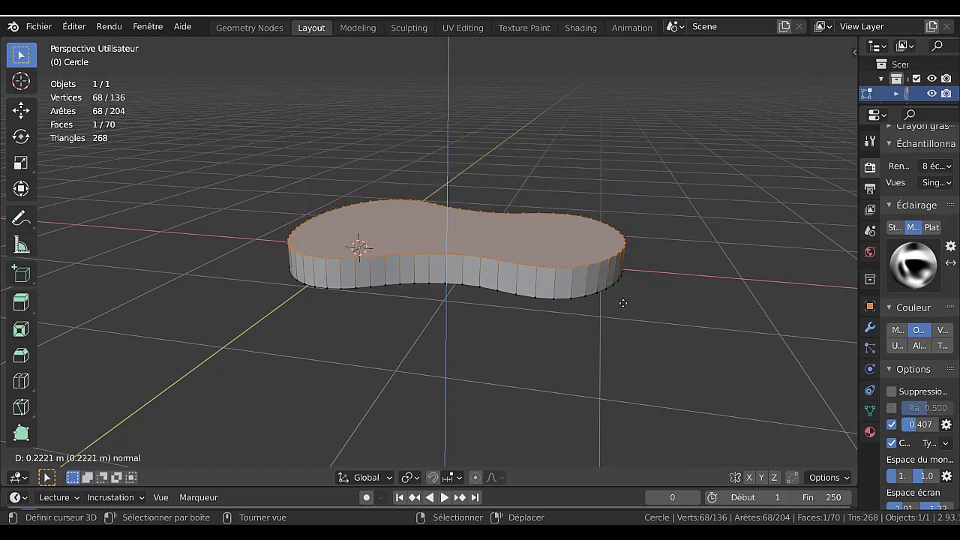
click(623, 303)
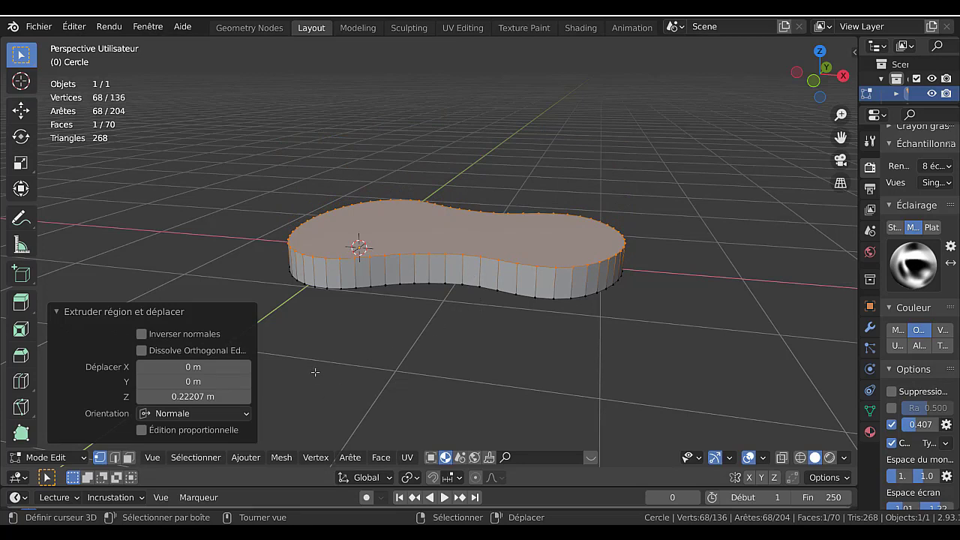
Enable the face orientation display and check the normals around the extruded body
key(q)
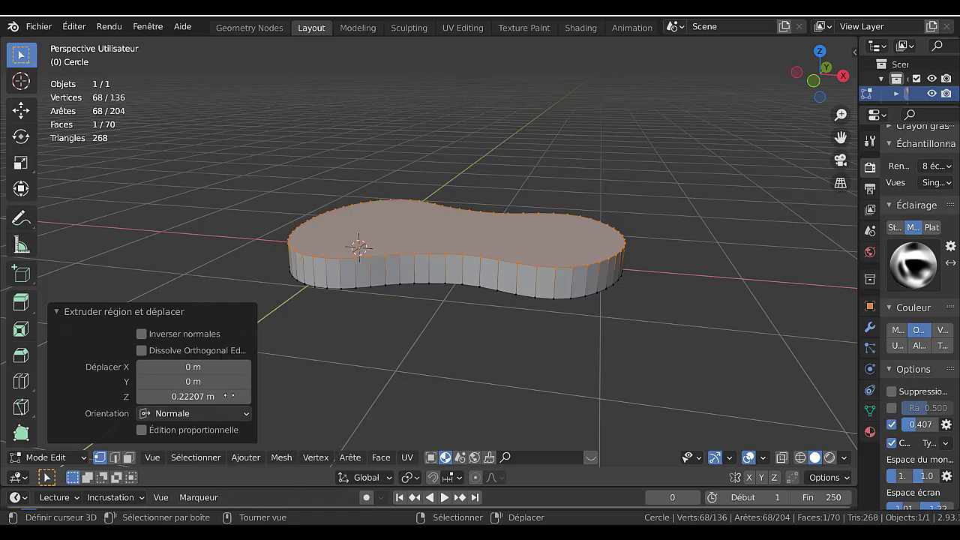
key(q)
click(178, 403)
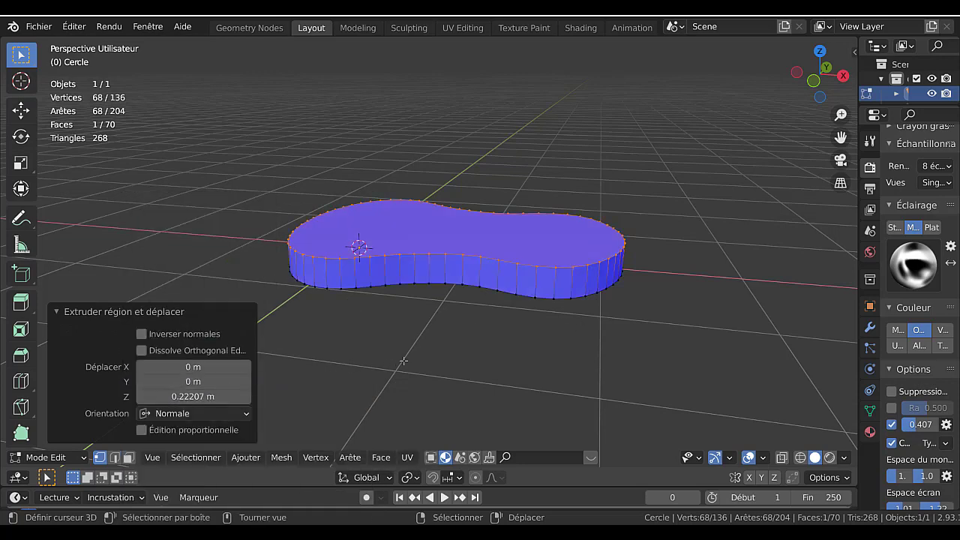
middle_drag(474, 341, 429, 300)
middle_drag(487, 318, 623, 295)
Thicken the body by moving its top face up about 0.033 m along the global Z axis
key(g)
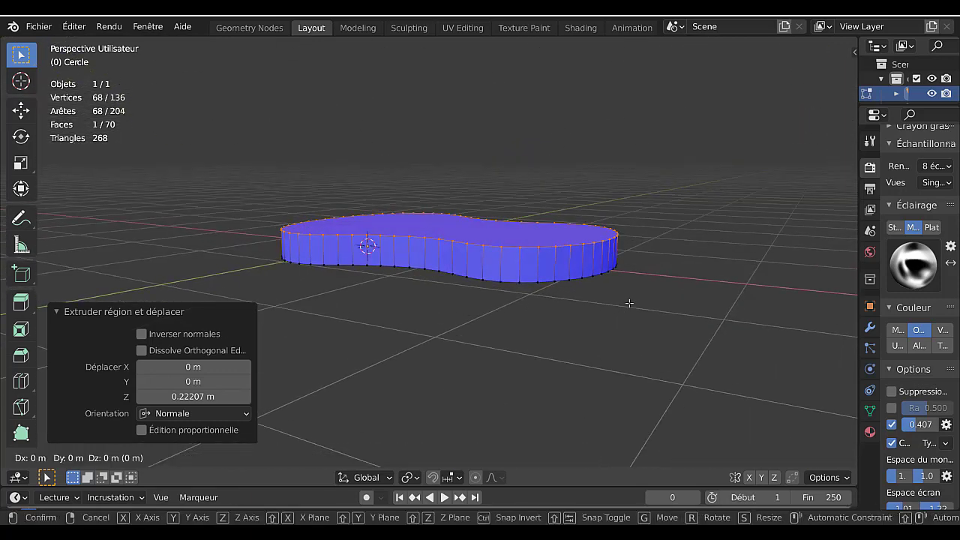
key(z)
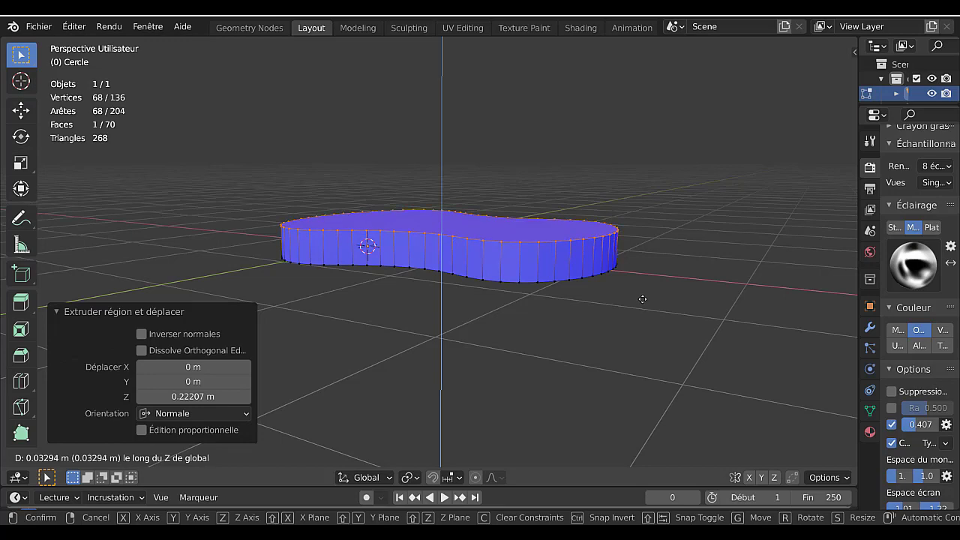
click(639, 297)
middle_drag(615, 318, 587, 325)
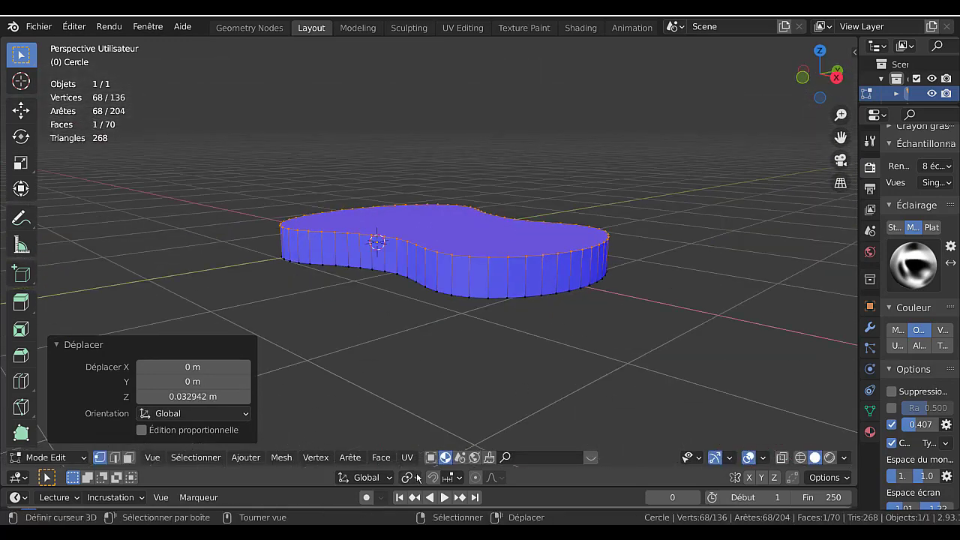
Select the body's bottom outline, set the pivot point to the active element, and make the smaller lobe's middle end vertex active
click(408, 479)
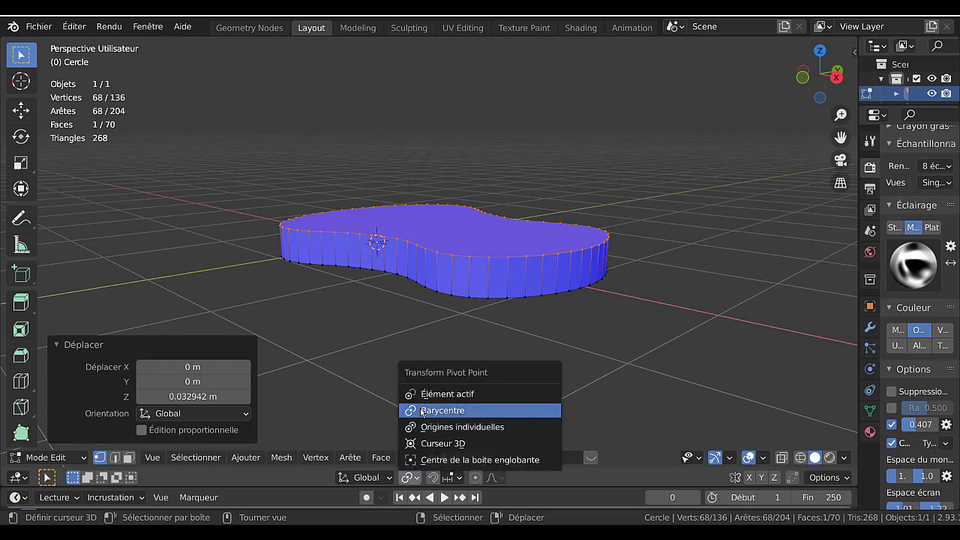
middle_drag(600, 342, 545, 356)
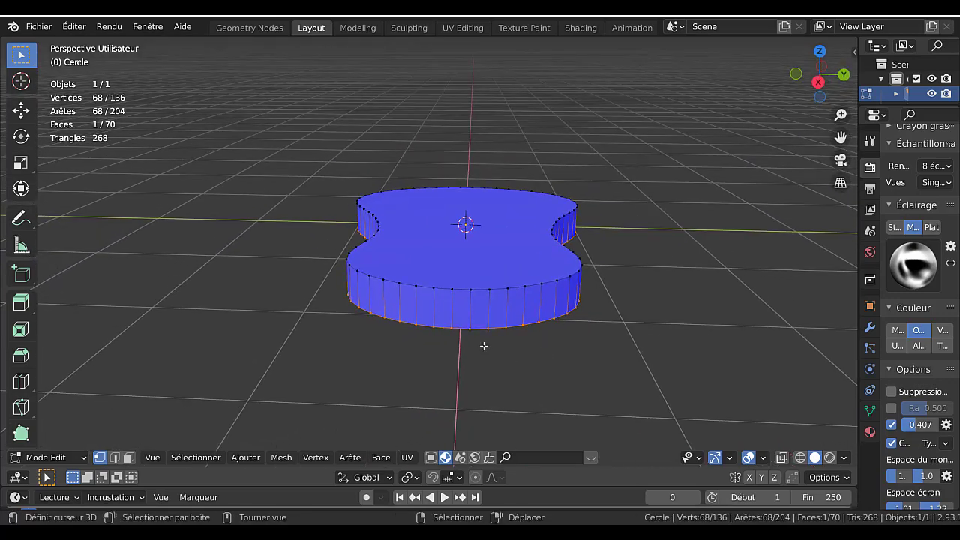
middle_drag(511, 313, 587, 268)
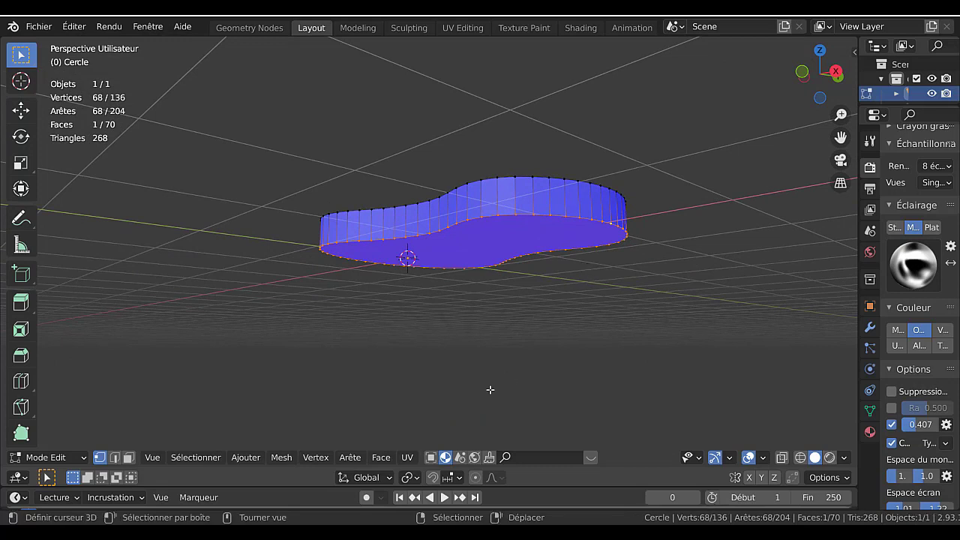
click(409, 477)
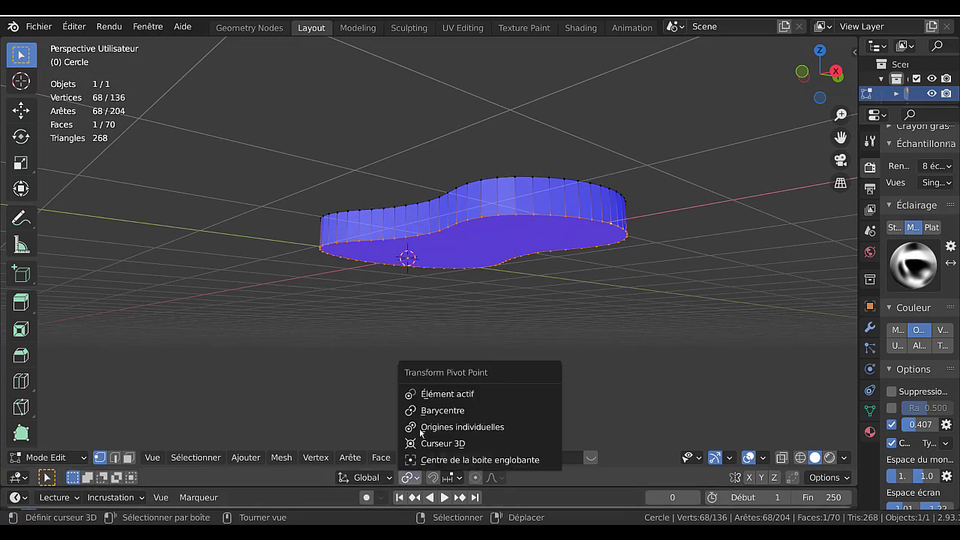
click(450, 393)
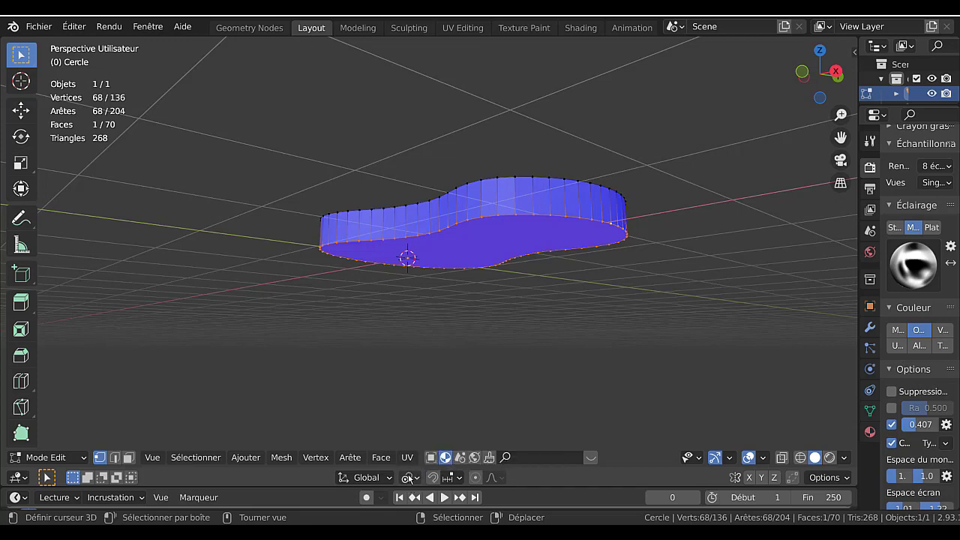
middle_drag(550, 319, 478, 359)
scroll(475, 351, up, 1)
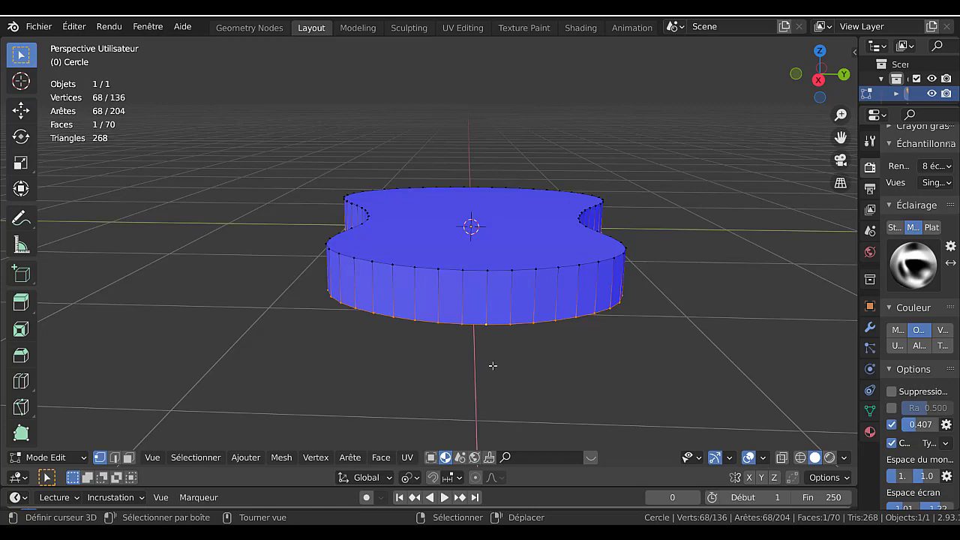
shift+right_click(488, 326)
shift+right_click(488, 325)
scroll(490, 364, up, 1)
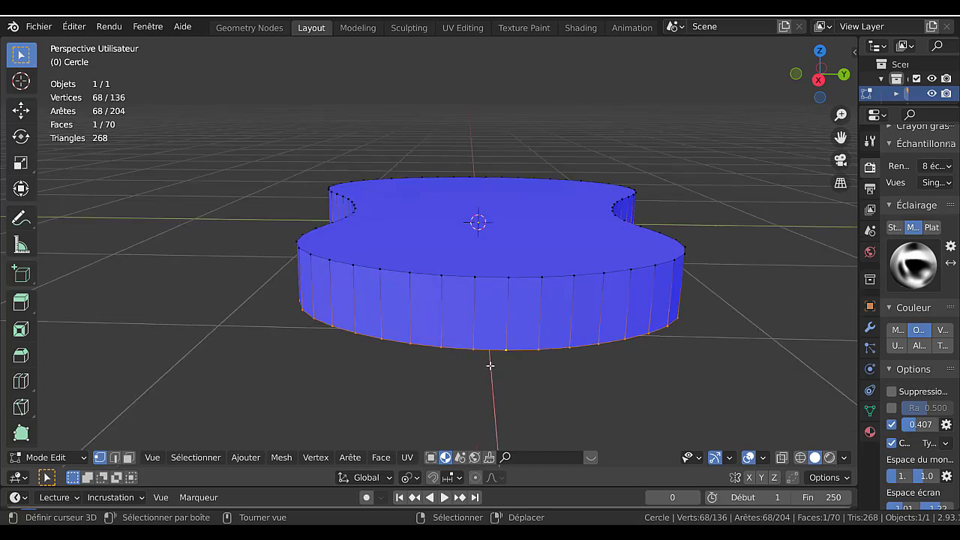
In front view, rotate the bottom face about -2.42° around the smaller lobe's end so the body deepens toward the larger lobe
scroll(510, 346, down, 1)
middle_drag(398, 354, 576, 339)
key(KP_1)
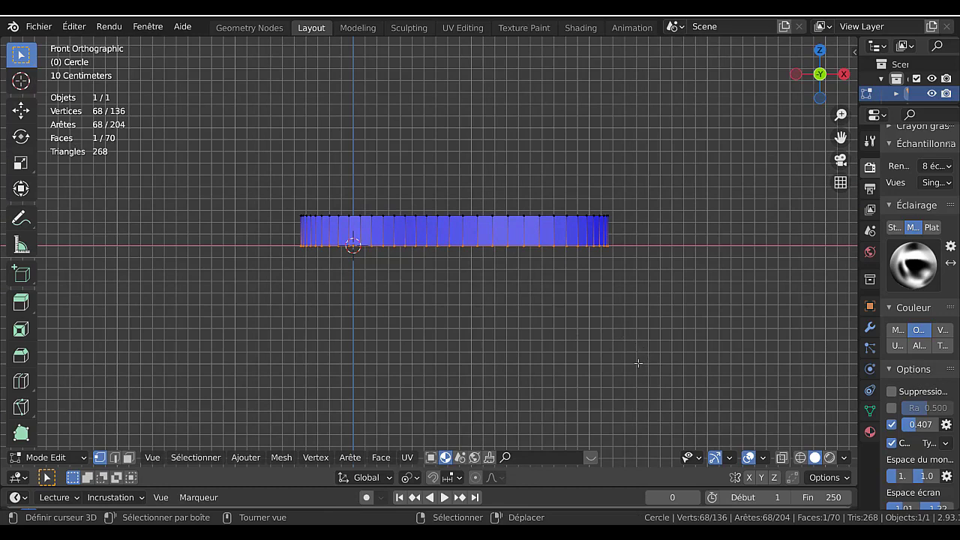
key(r)
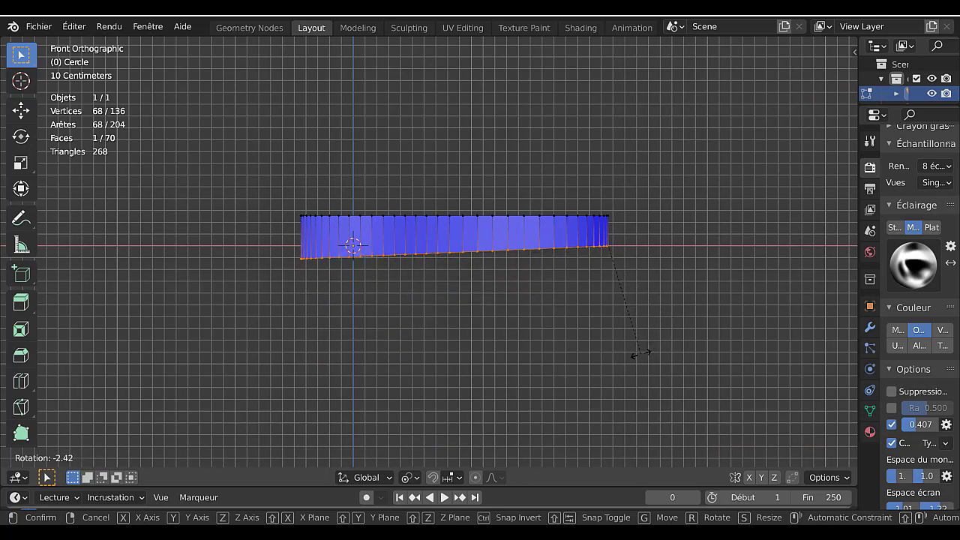
click(640, 352)
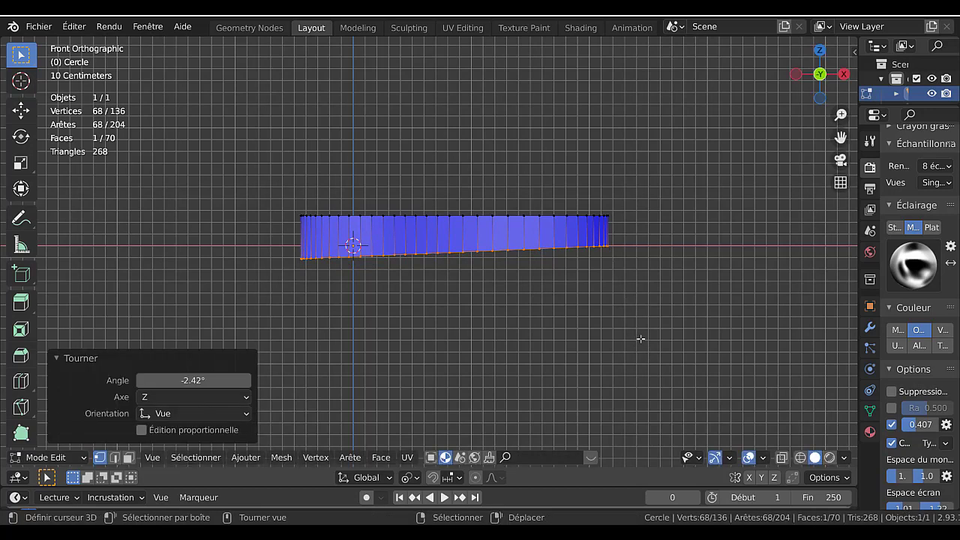
Lower the bottom face about 0.068 m along Z and rotate it a further -0.996°, finishing in Object Mode
key(g)
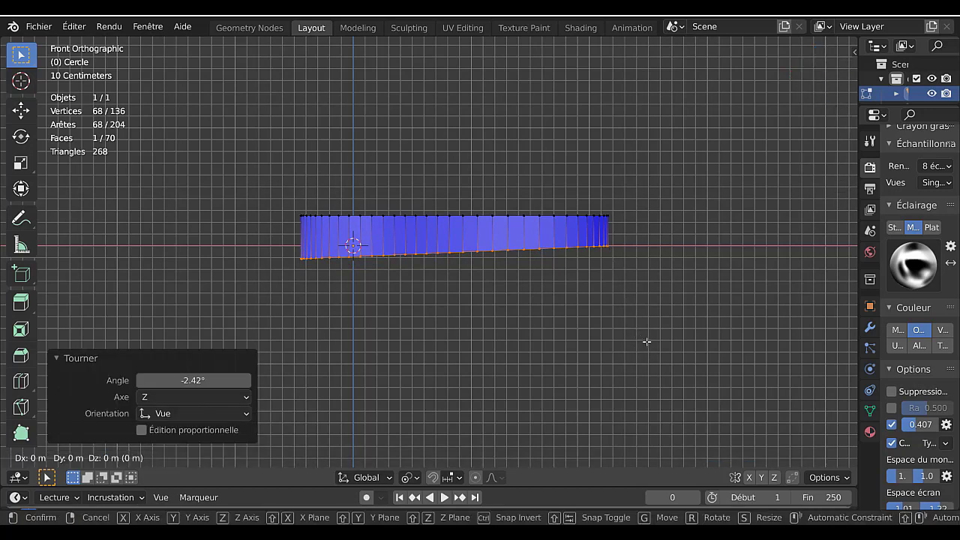
key(z)
click(648, 354)
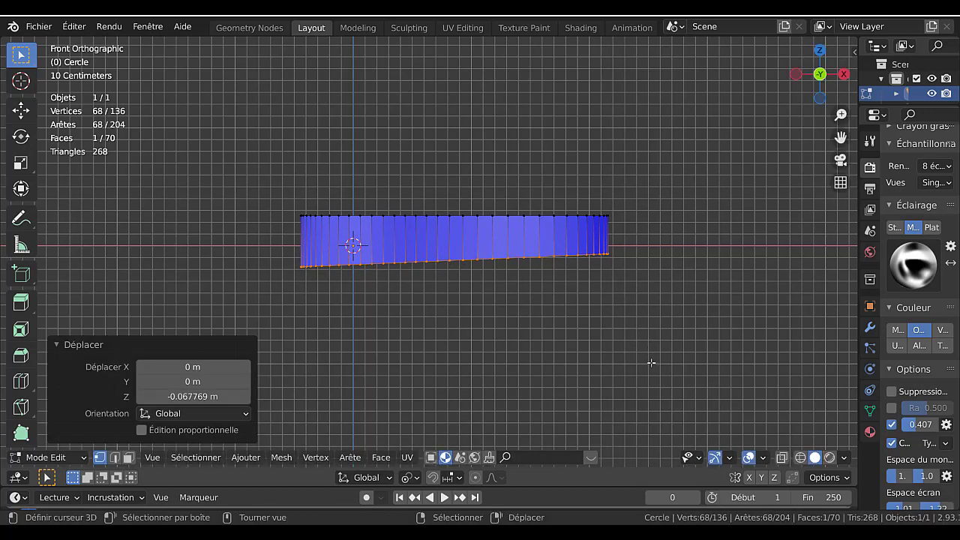
key(r)
click(653, 362)
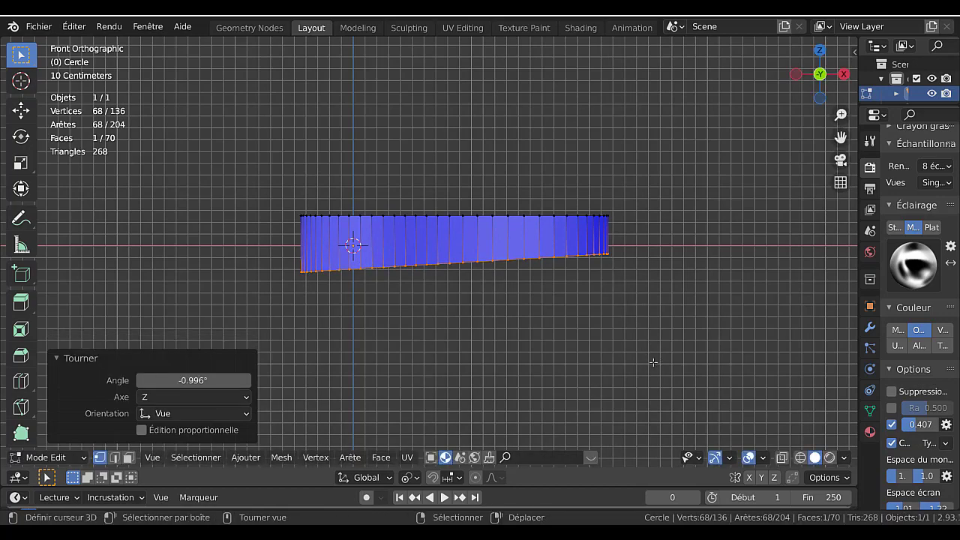
key(Tab)
middle_drag(649, 317, 517, 208)
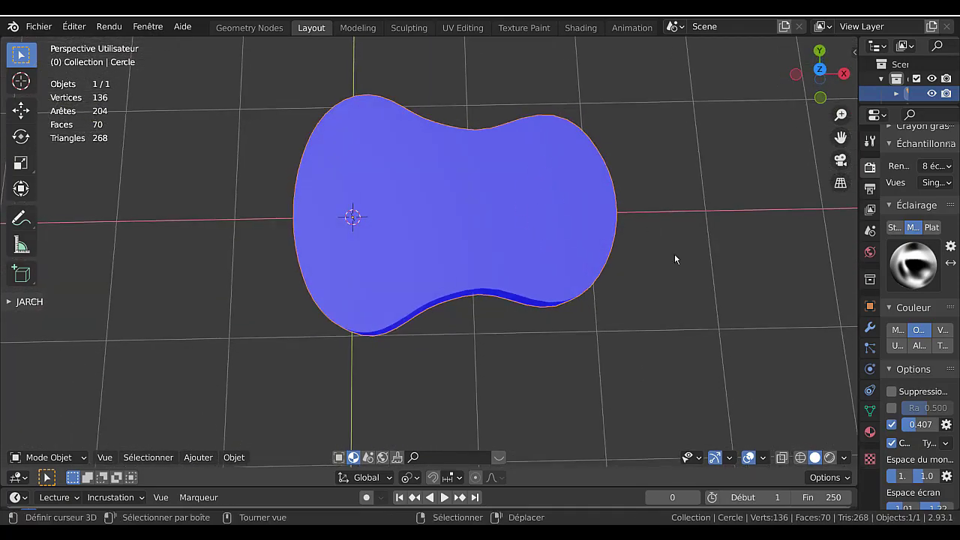
middle_drag(675, 260, 641, 249)
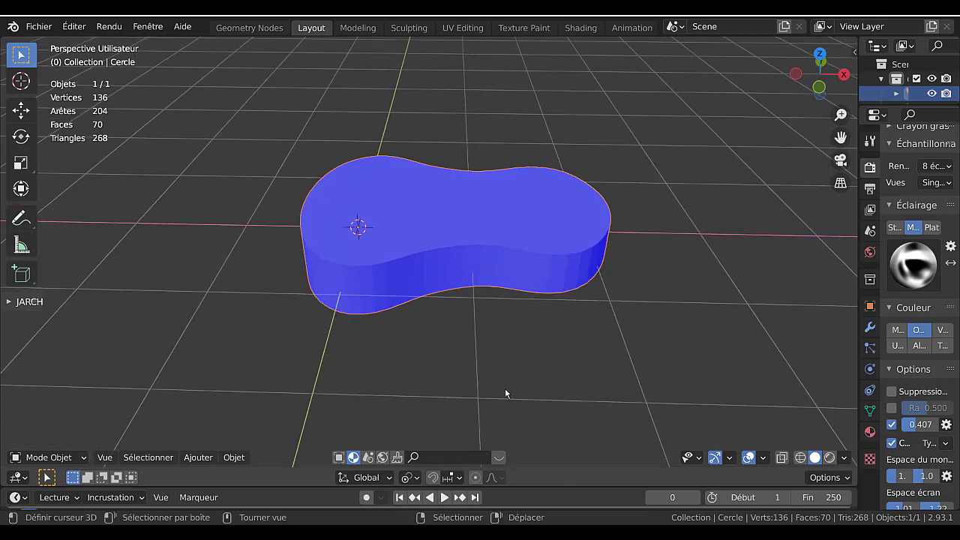
Add a cylinder scaled to 0.148 and, in front view, move it about 1.516 m along X and 0.22 m up
key(KP_1)
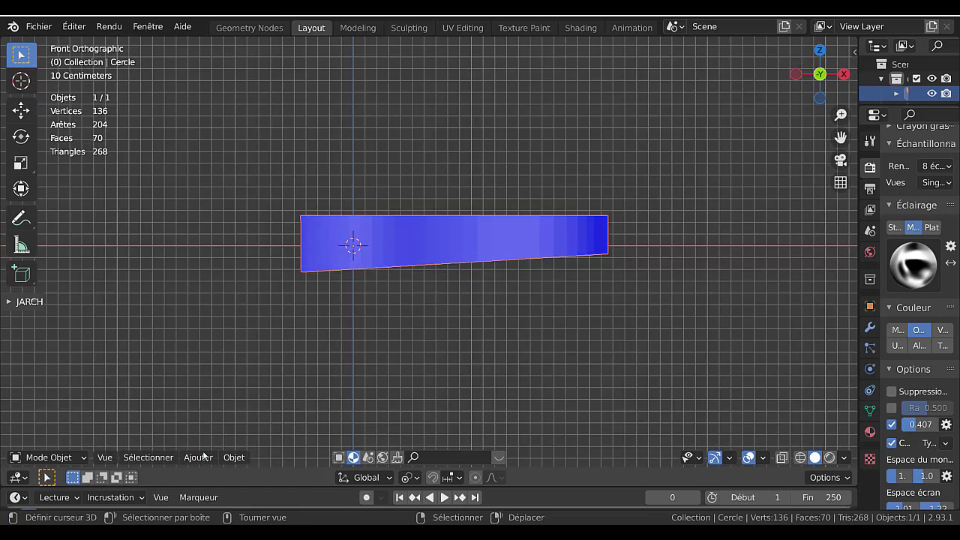
click(201, 457)
mouse_move(206, 441)
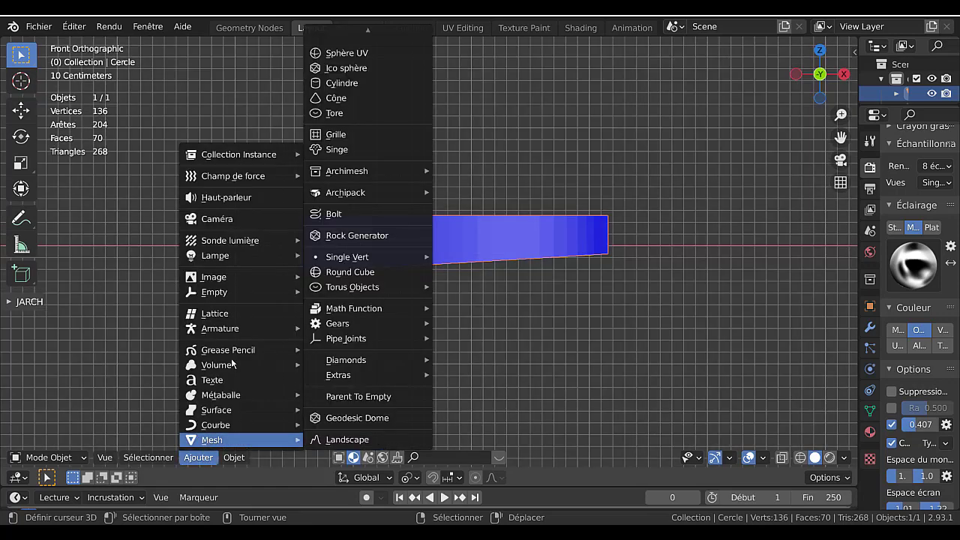
click(341, 82)
key(s)
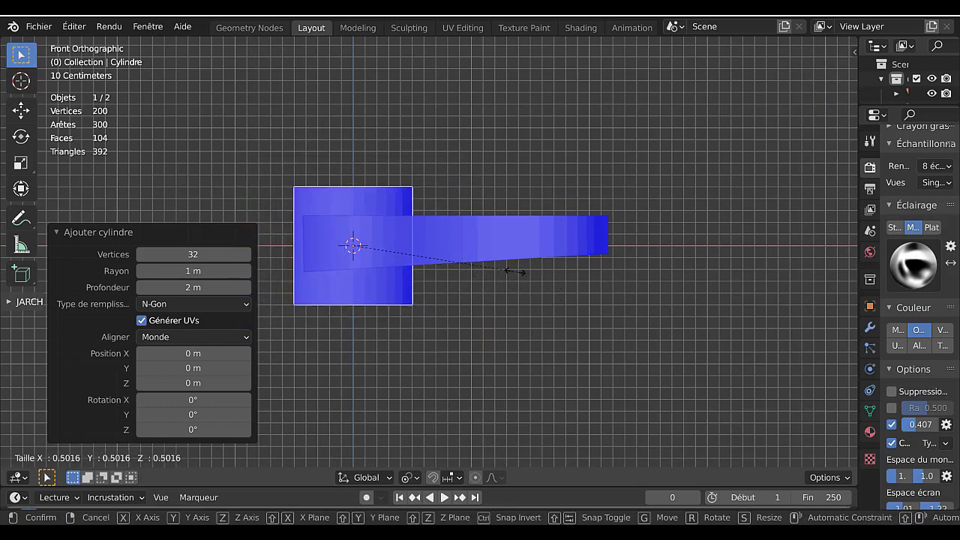
click(401, 252)
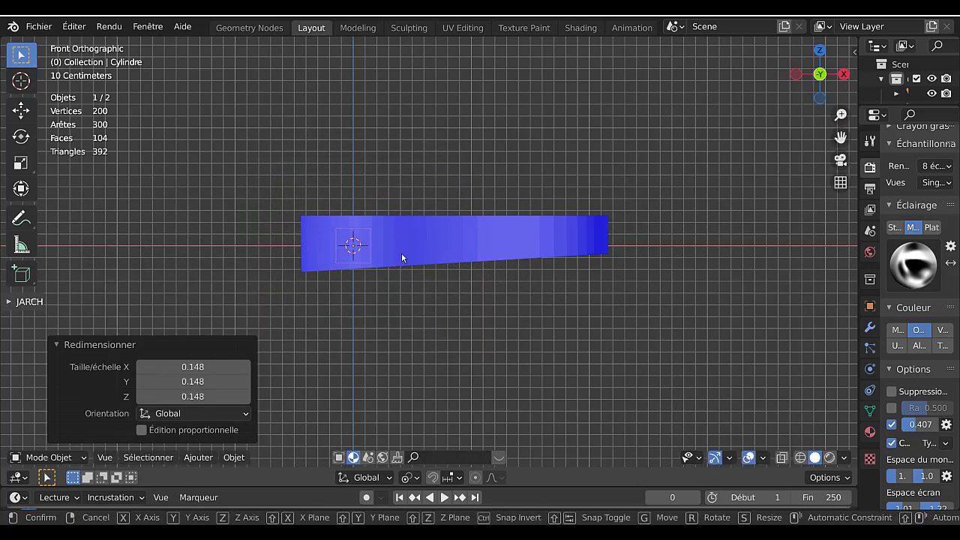
key(g)
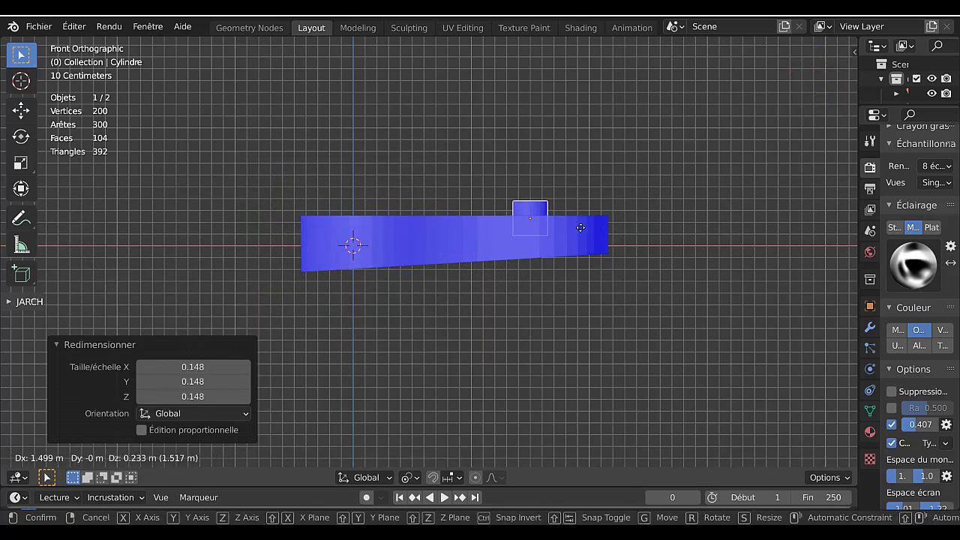
click(581, 227)
In top view, enlarge the cylinder on the smaller lobe uniformly by a factor of about 1.542
key(KP_7)
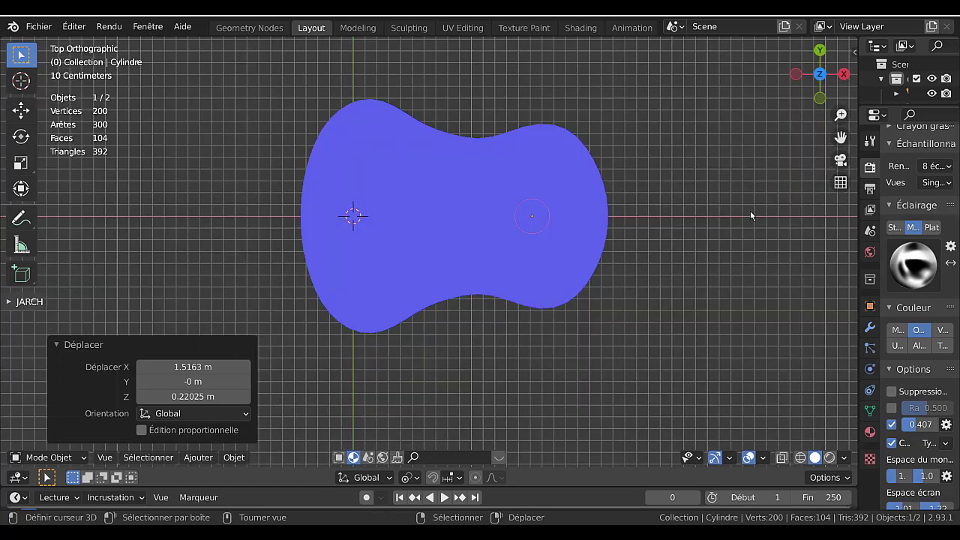
key(s)
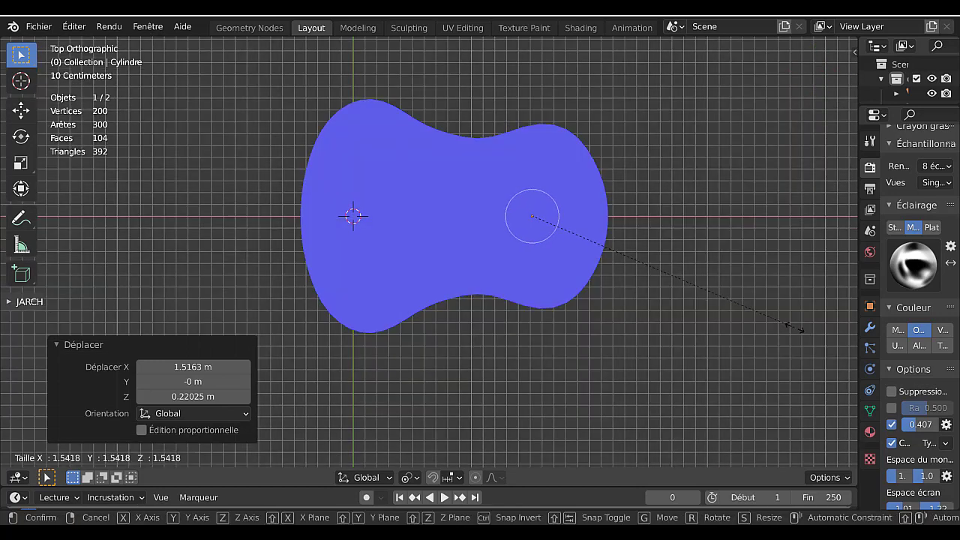
click(797, 327)
Unhide the hidden neck and fretboard objects and bring them into view with the body
shift+middle_drag(732, 332, 684, 345)
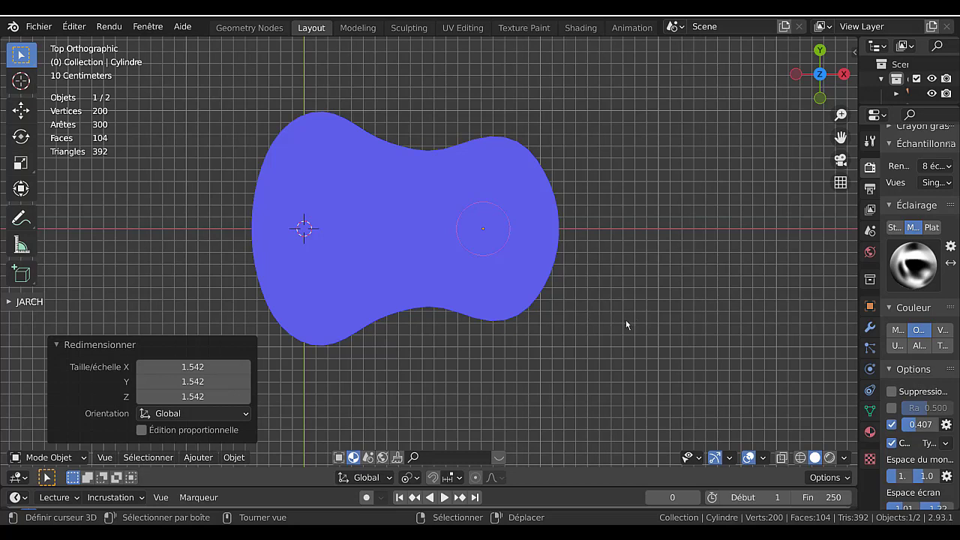
key(alt+h)
scroll(625, 321, down, 4)
scroll(625, 319, down, 5)
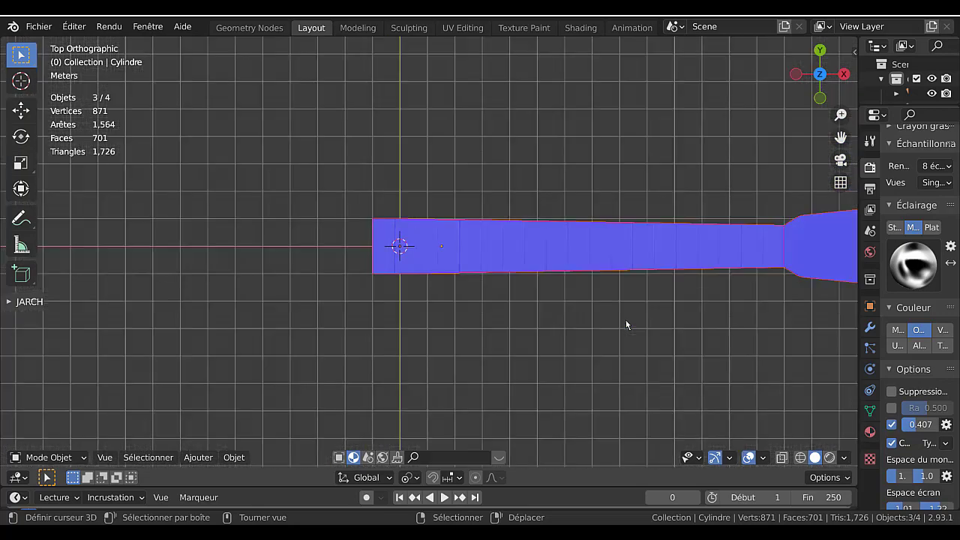
In top view, select the neck and fretboard together and move them along X until they are clear of the body
scroll(625, 320, up, 1)
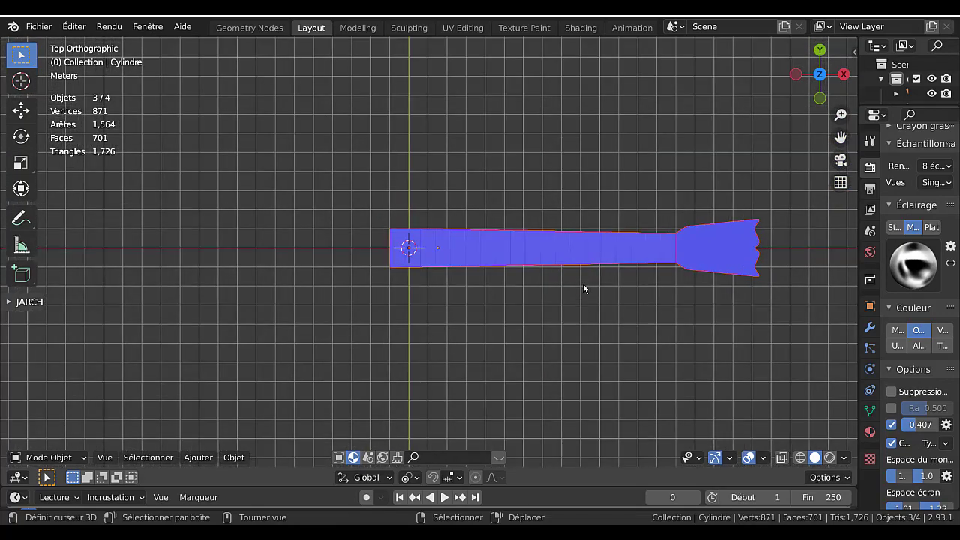
scroll(582, 283, up, 2)
scroll(580, 287, down, 3)
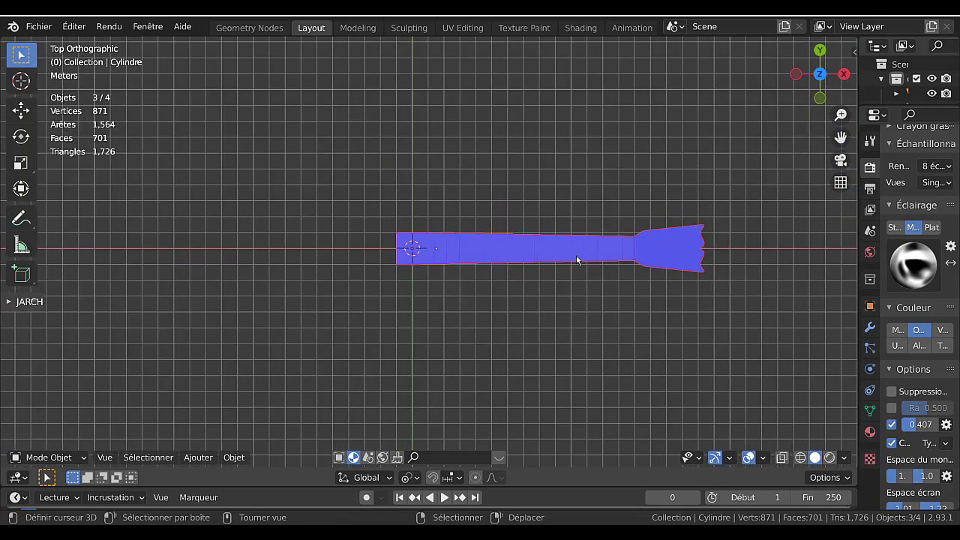
click(575, 256)
shift+click(573, 249)
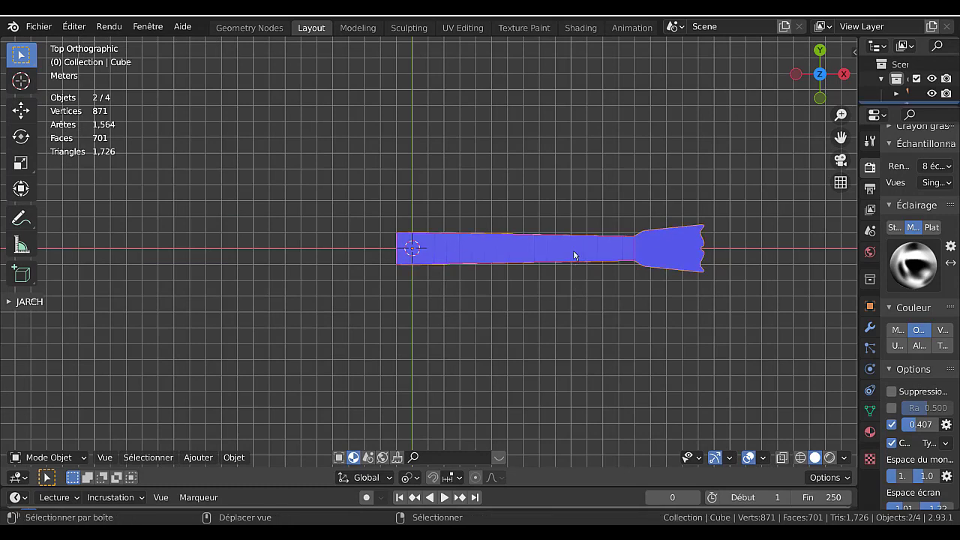
key(g)
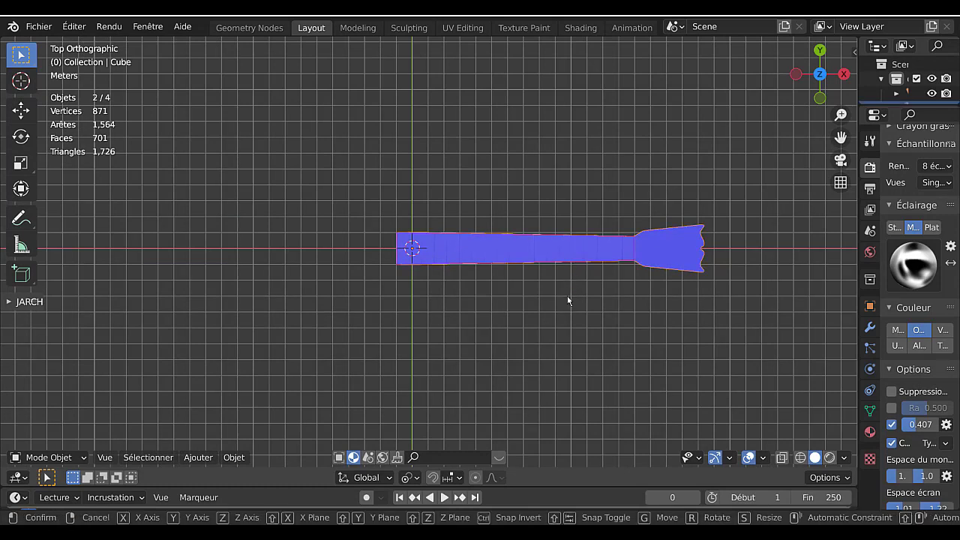
key(x)
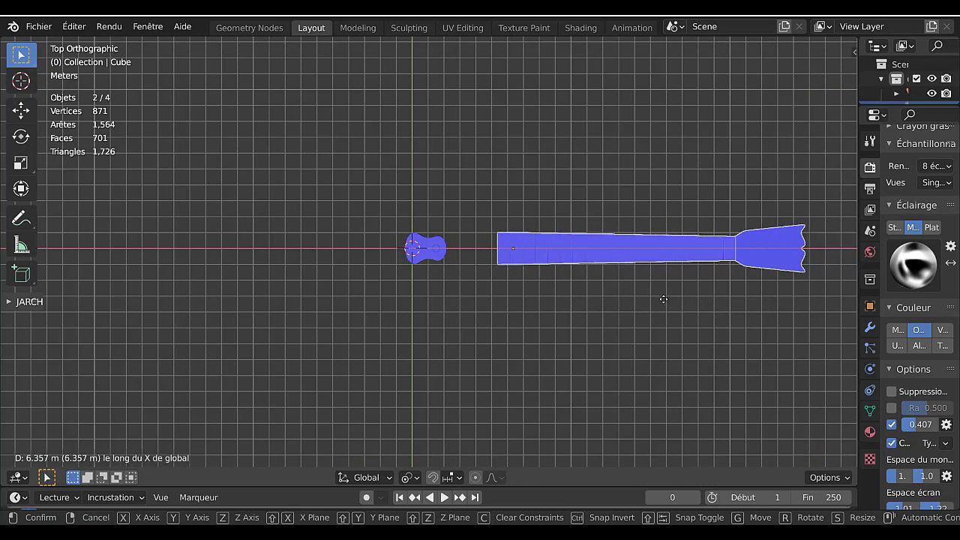
click(645, 304)
Cut the cylinder out of the guitar body with a Boolean difference to form the sound hole
click(438, 253)
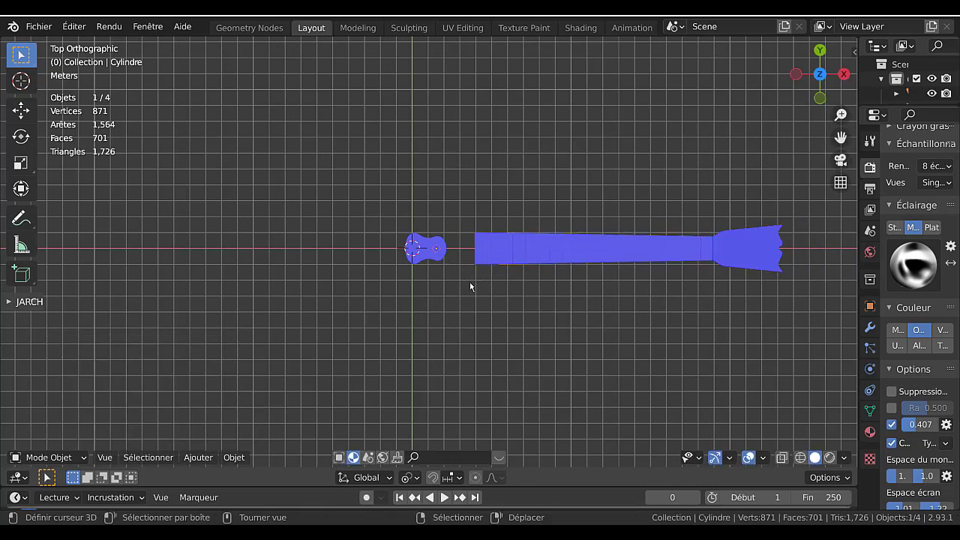
scroll(431, 255, up, 8)
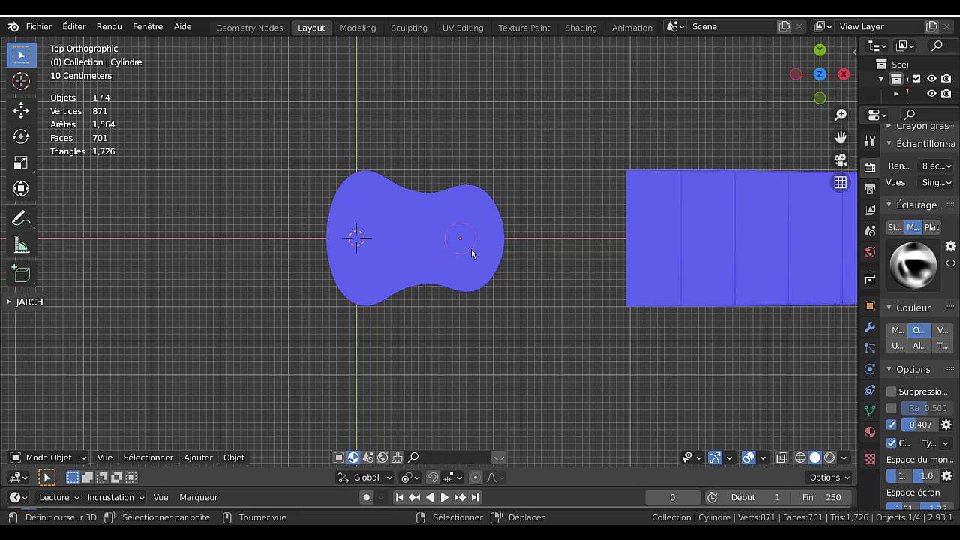
mouse_move(471, 249)
middle_down()
mouse_move(482, 272)
mouse_move(475, 250)
middle_up()
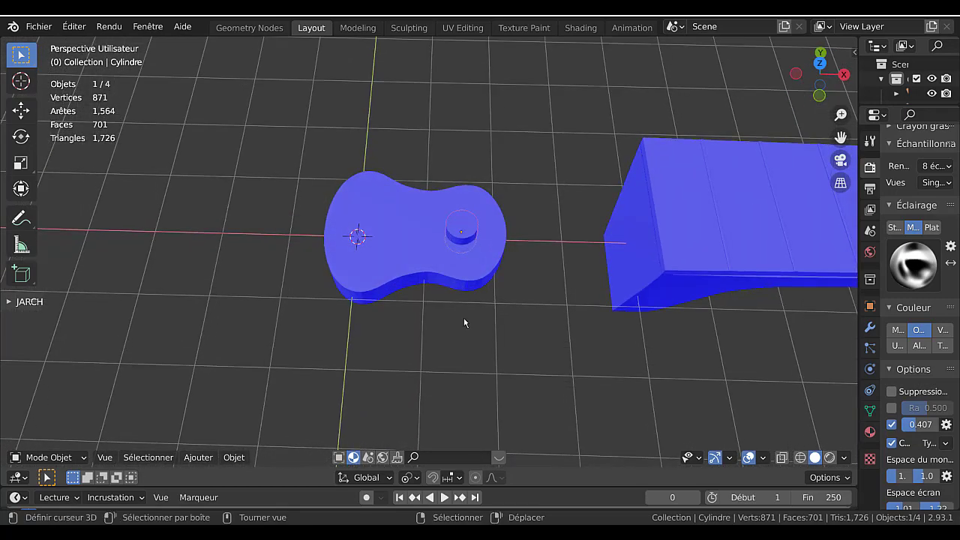
key(KP_7)
scroll(416, 201, up, 2)
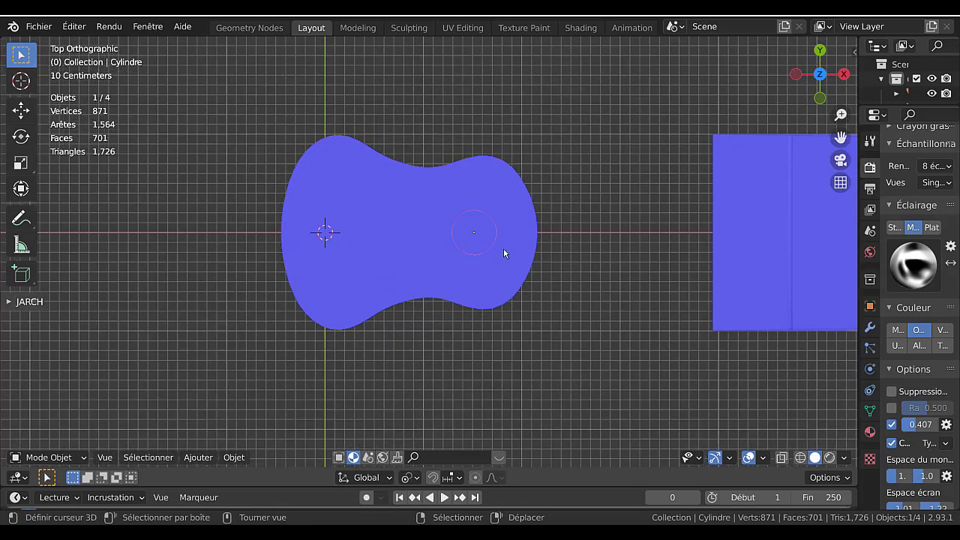
middle_drag(485, 275, 481, 216)
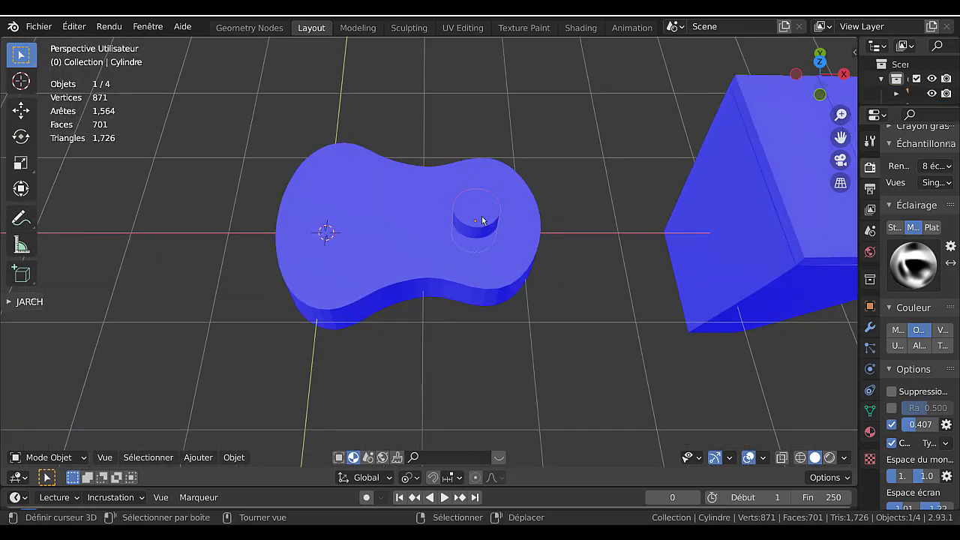
key(shift)
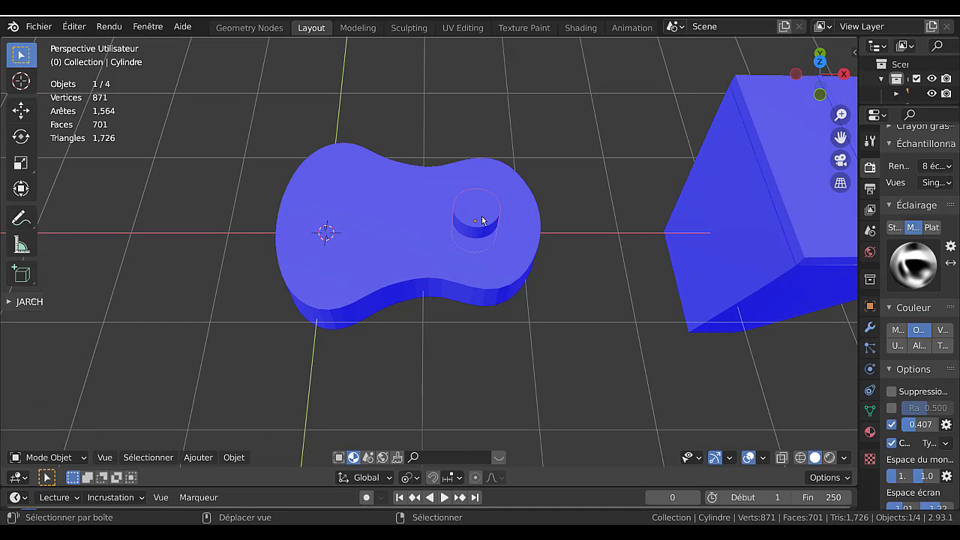
shift+click(422, 283)
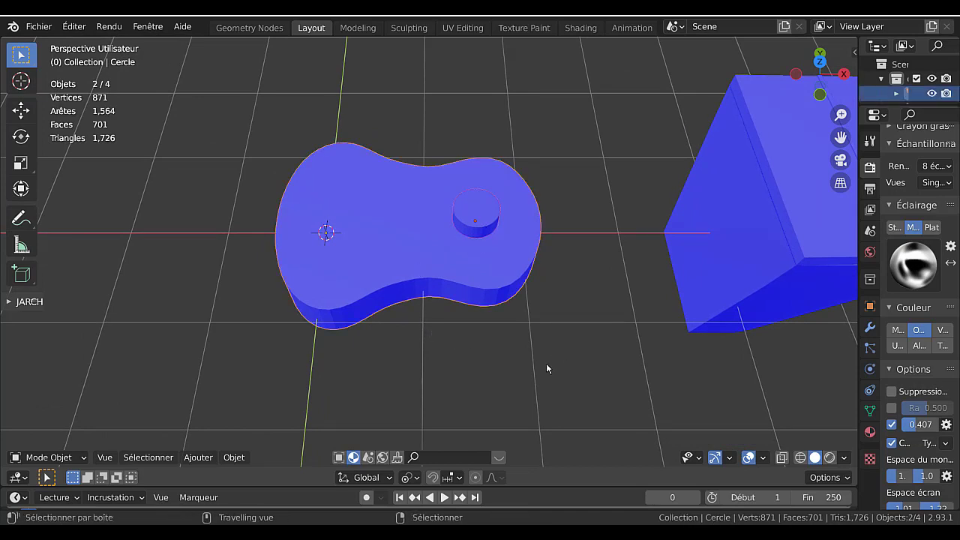
key(ctrl+KP_Subtract)
Enter Edit Mode on the body and, in face selection mode, select the bottom face inside the sound hole
key(Tab)
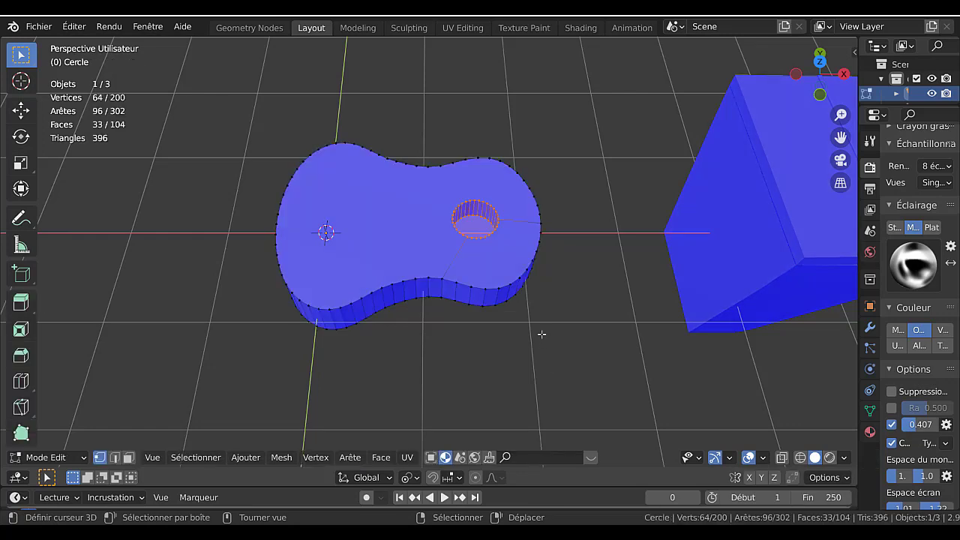
scroll(541, 330, up, 3)
click(128, 456)
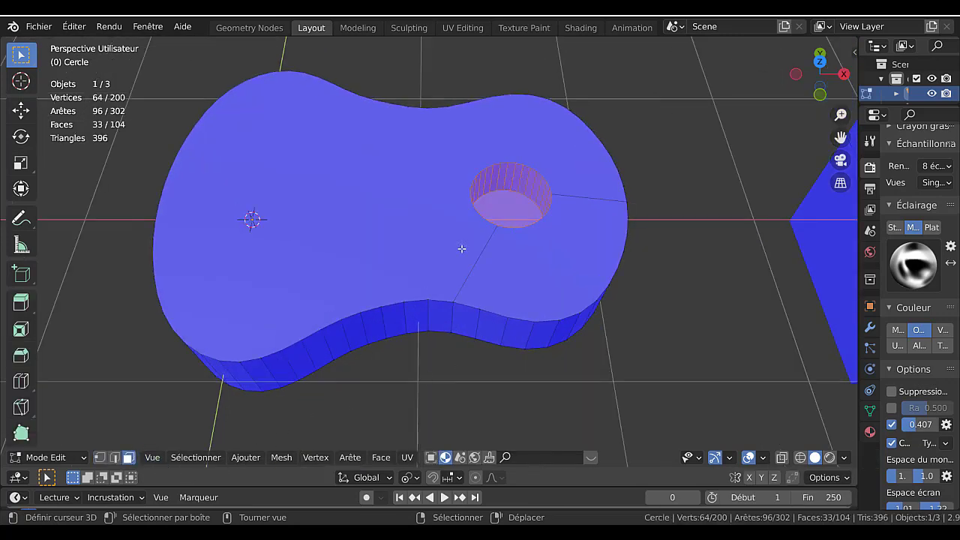
middle_drag(461, 249, 452, 296)
click(504, 231)
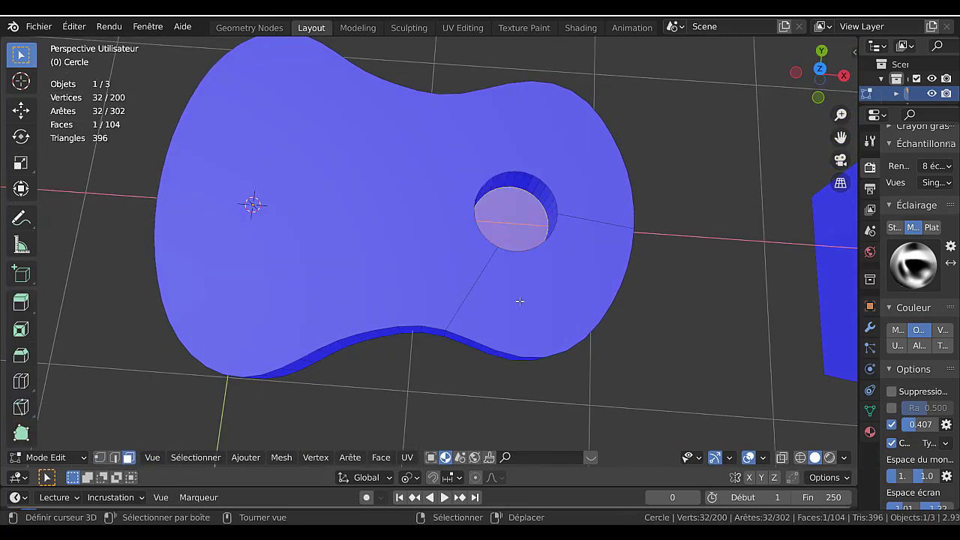
Try deleting the sound hole's recessed bottom face, and undo the deletion
key(x)
click(490, 336)
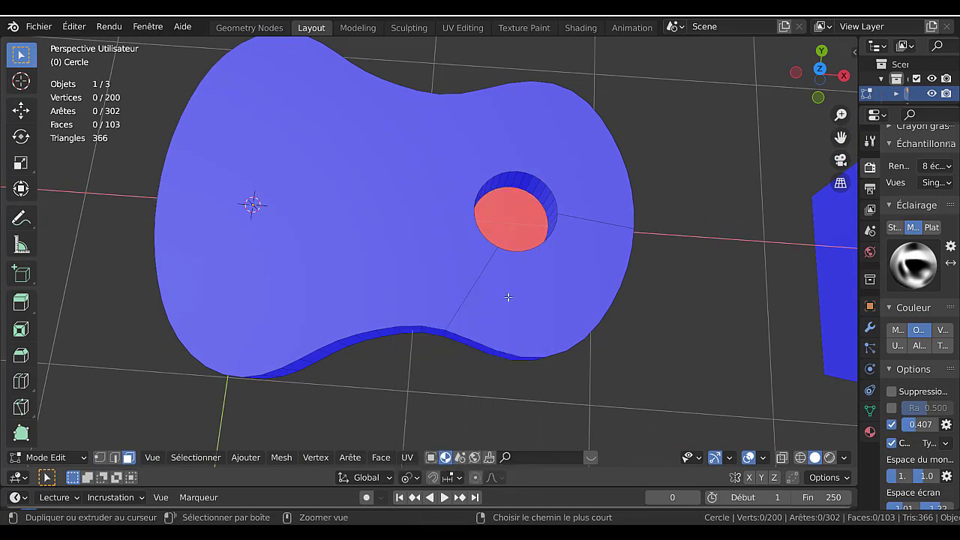
key(ctrl+z)
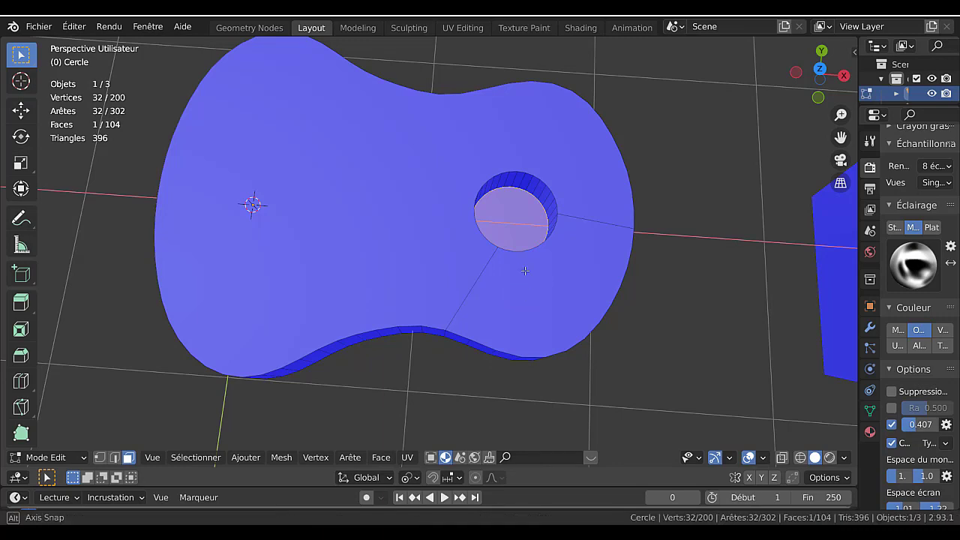
Raise the sound hole's bottom face about 0.246 m along Z and delete it
middle_drag(521, 267, 525, 252)
key(g)
key(z)
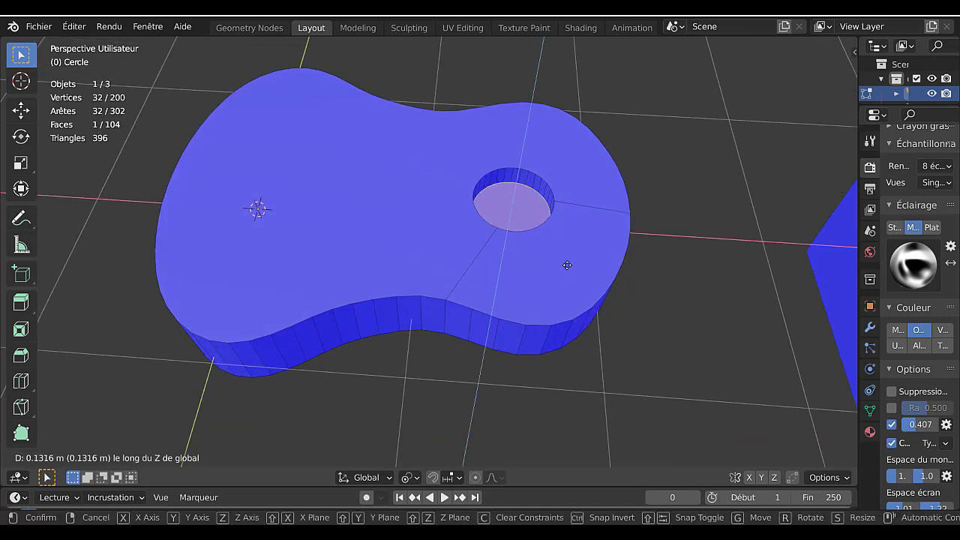
click(565, 257)
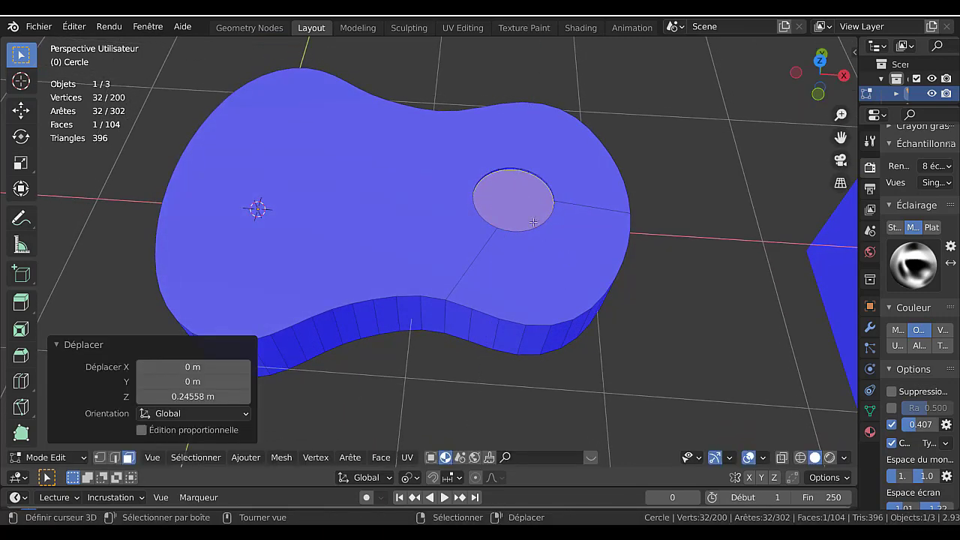
key(x)
click(527, 216)
In top view, select the whole body mesh and enlarge it uniformly by a factor of about 5.628
scroll(533, 239, down, 3)
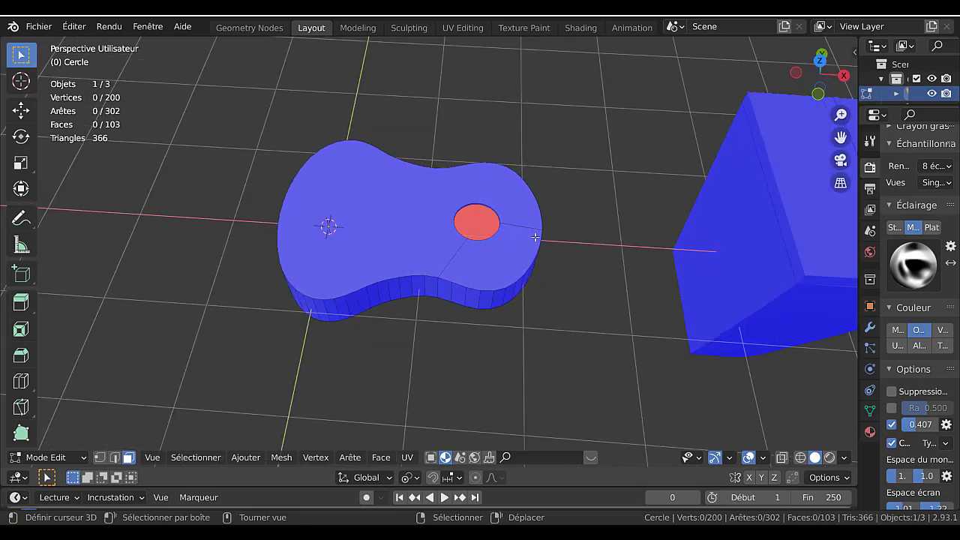
scroll(535, 240, down, 3)
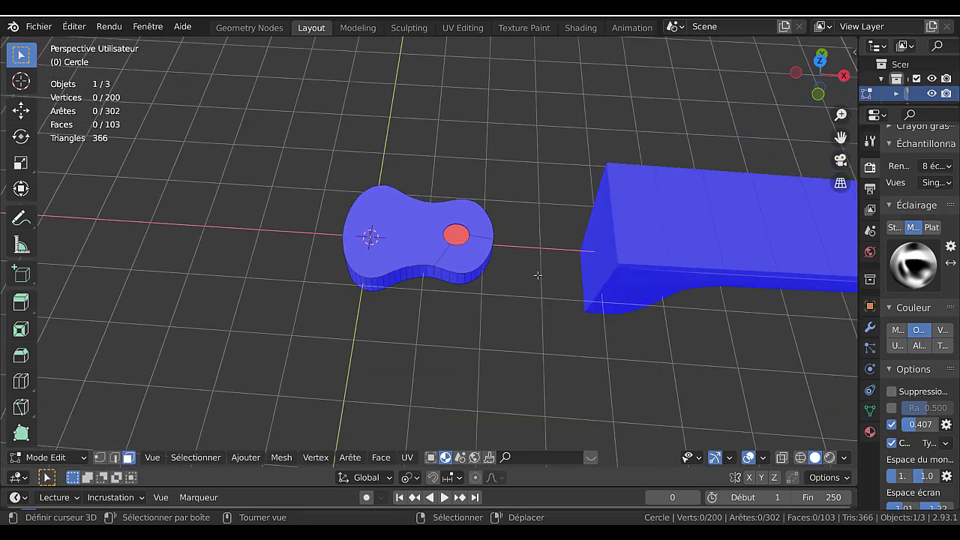
key(KP_7)
scroll(535, 274, down, 3)
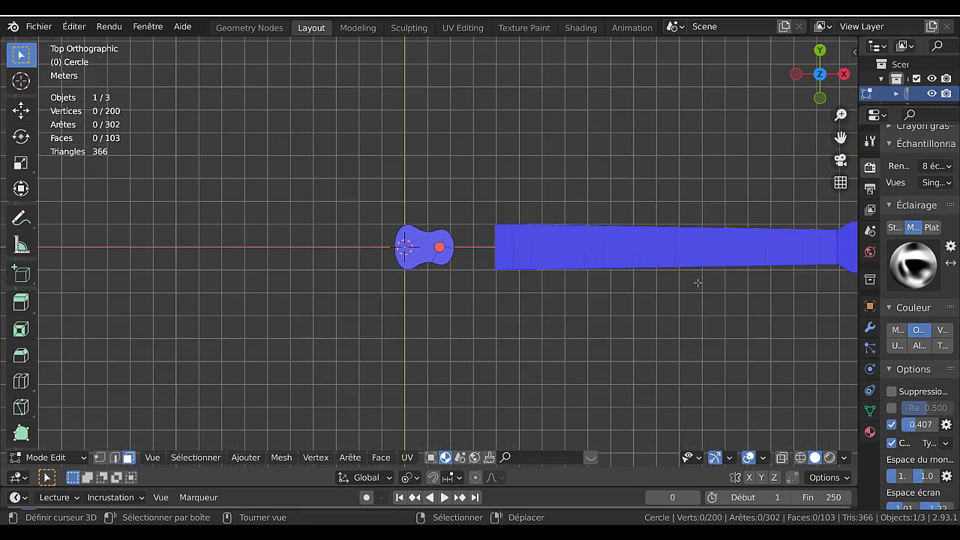
scroll(660, 299, down, 2)
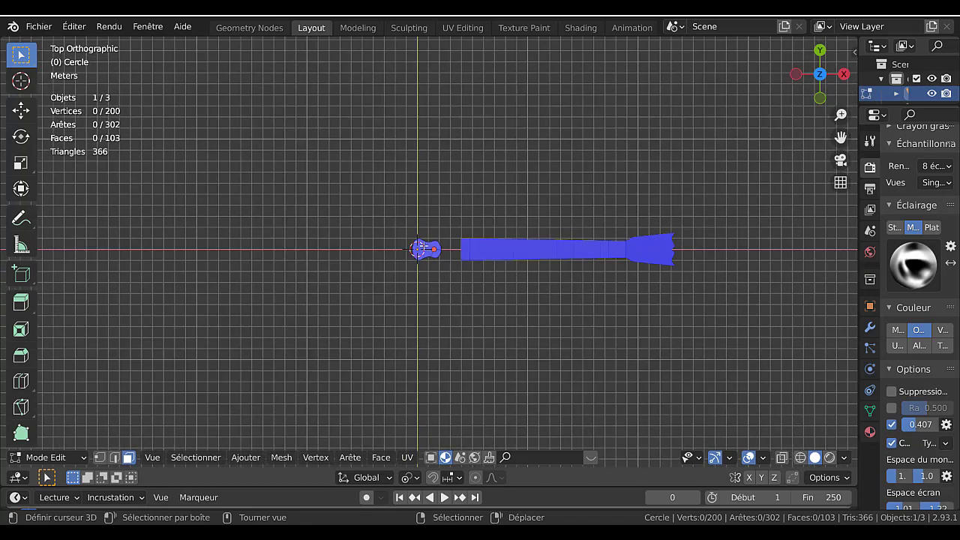
click(422, 248)
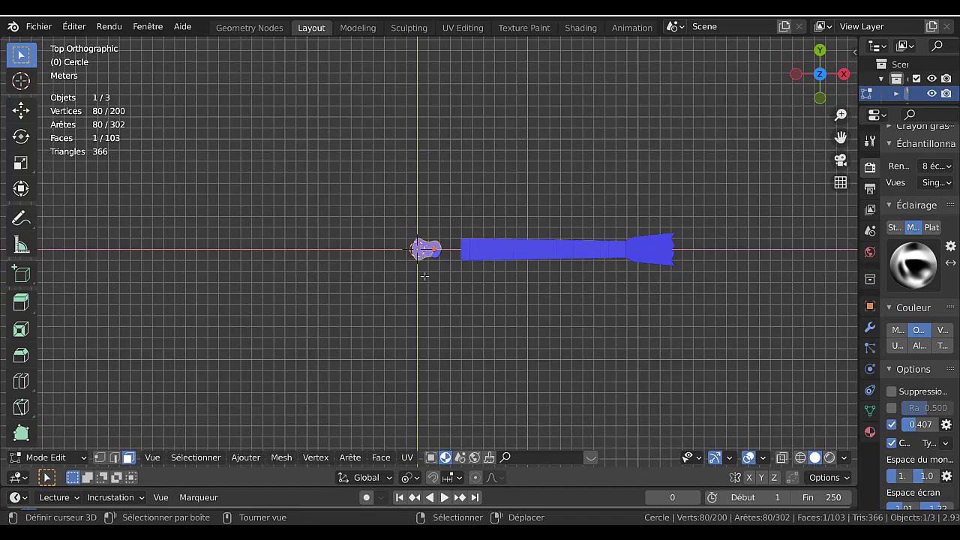
key(a)
key(s)
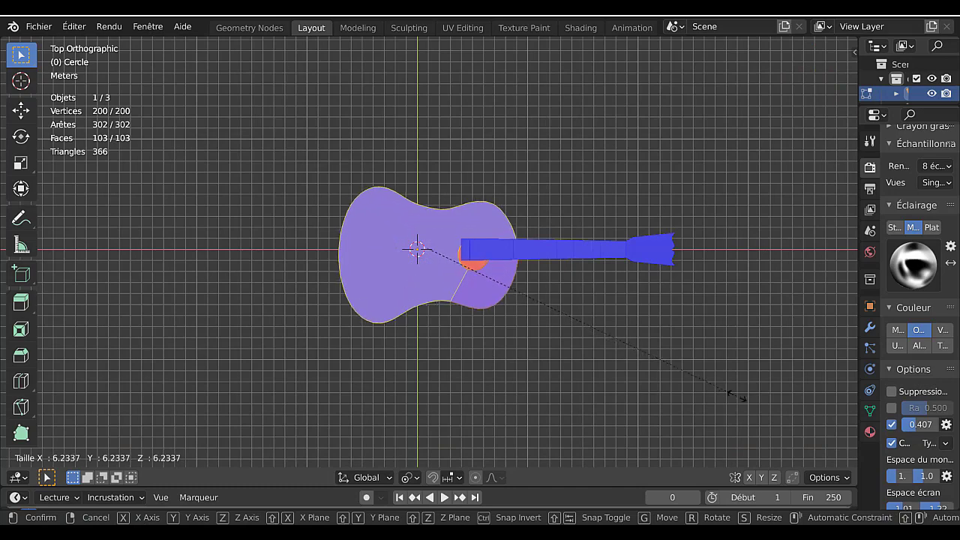
click(705, 385)
Move the enlarged body about -3.308 m along X so its smaller lobe slightly overlaps the neck's end
key(g)
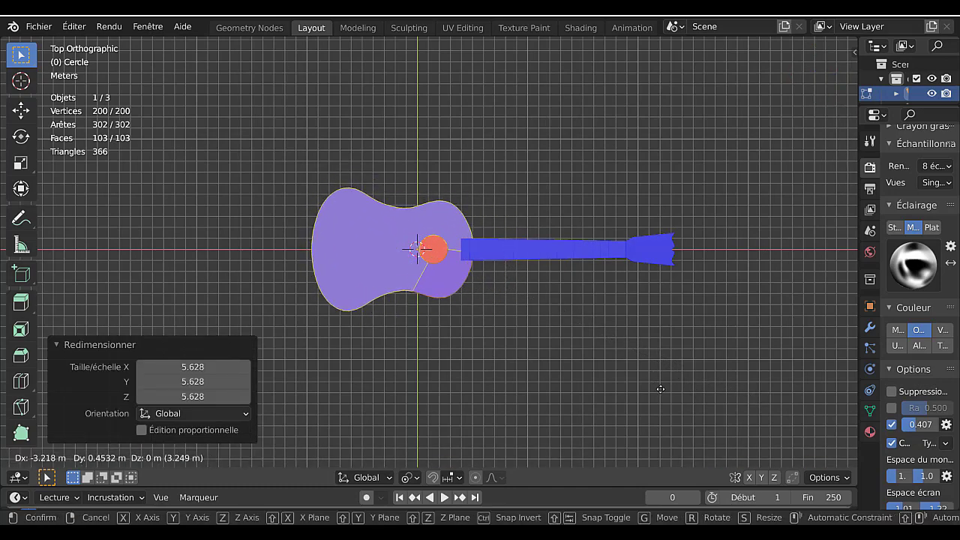
key(x)
click(660, 389)
scroll(630, 373, up, 2)
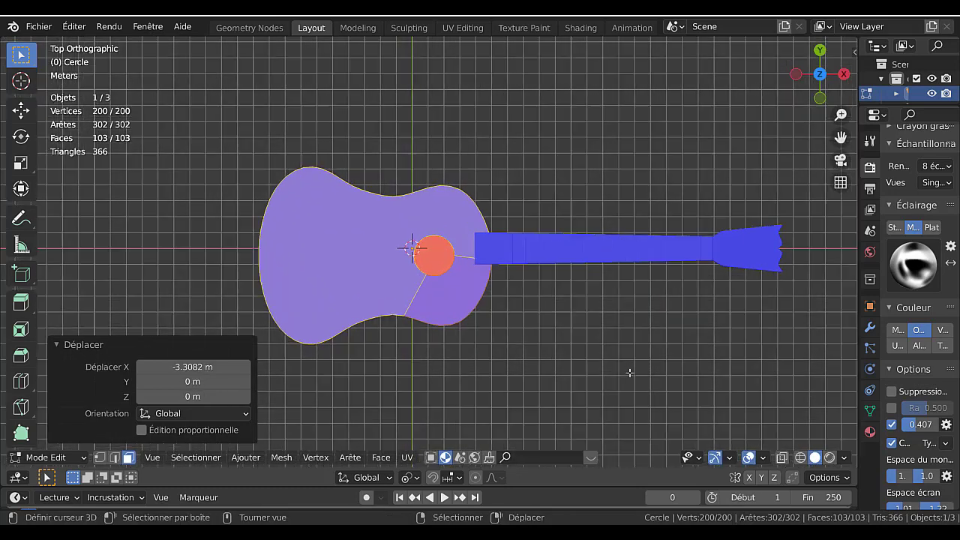
scroll(596, 346, up, 2)
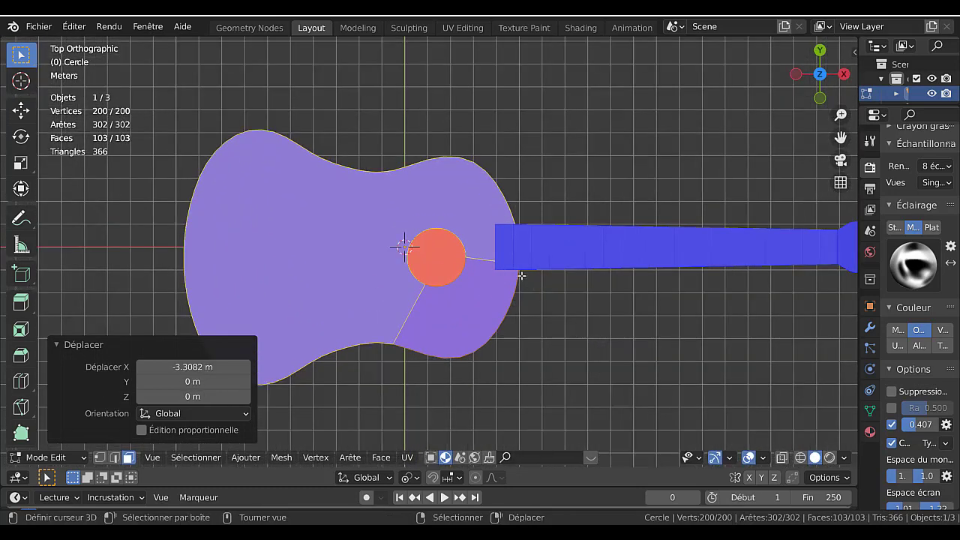
scroll(530, 278, down, 1)
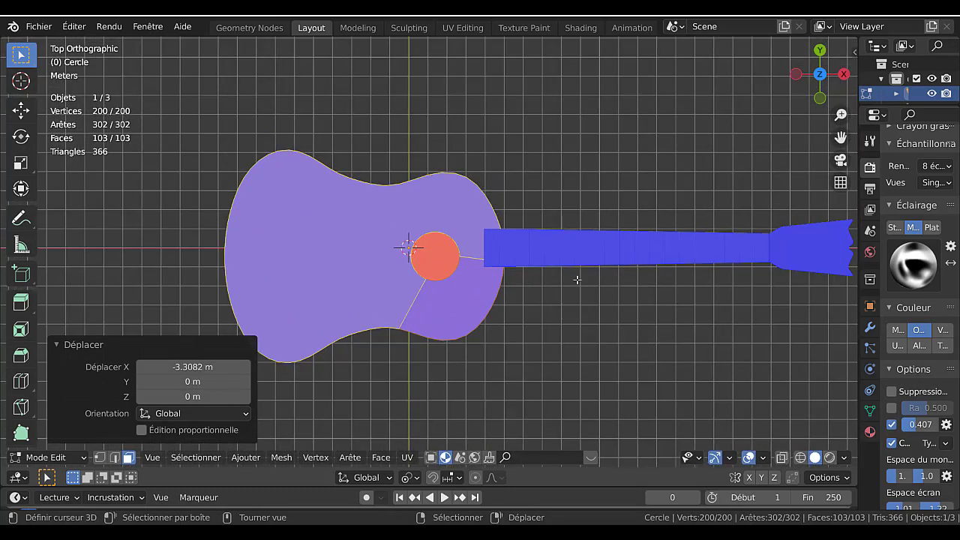
scroll(577, 280, down, 2)
scroll(576, 279, up, 2)
scroll(480, 273, up, 1)
key(g)
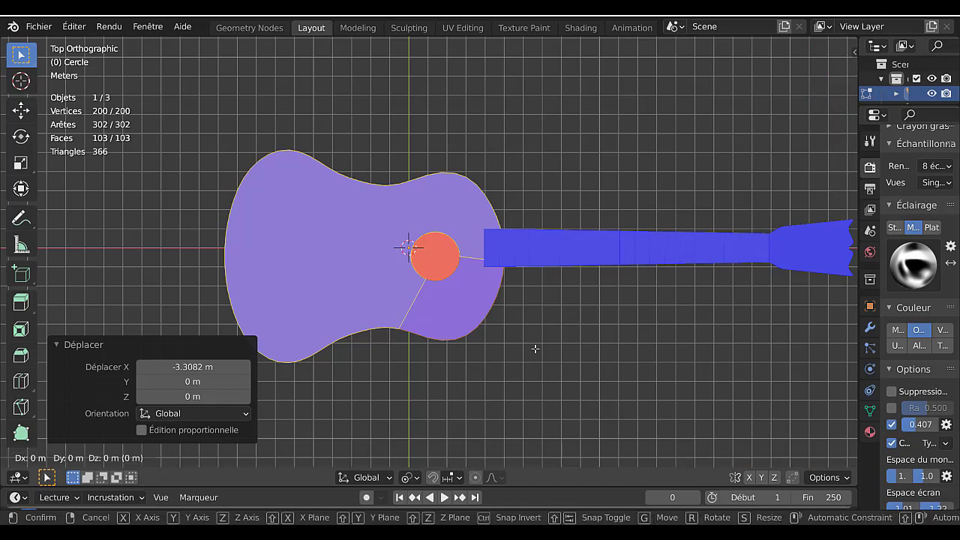
key(y)
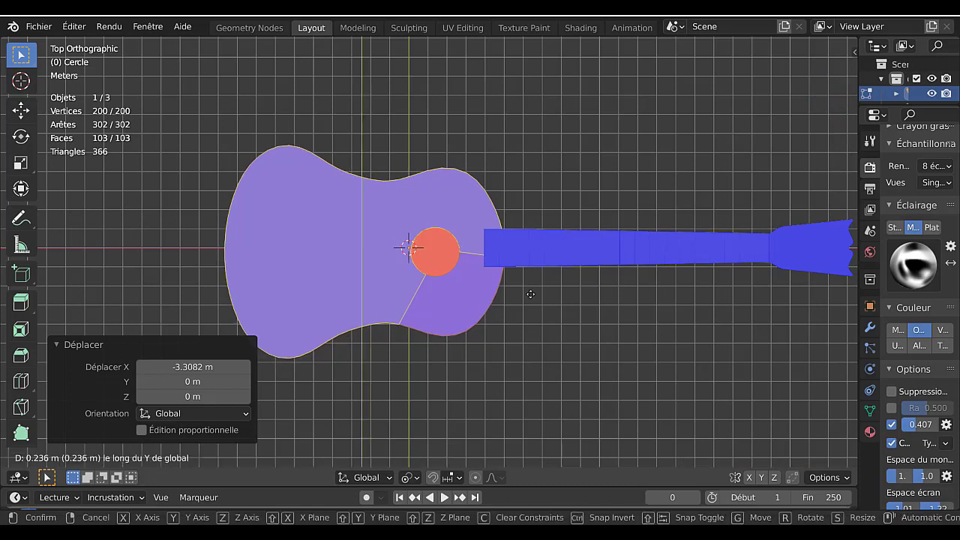
click(512, 314)
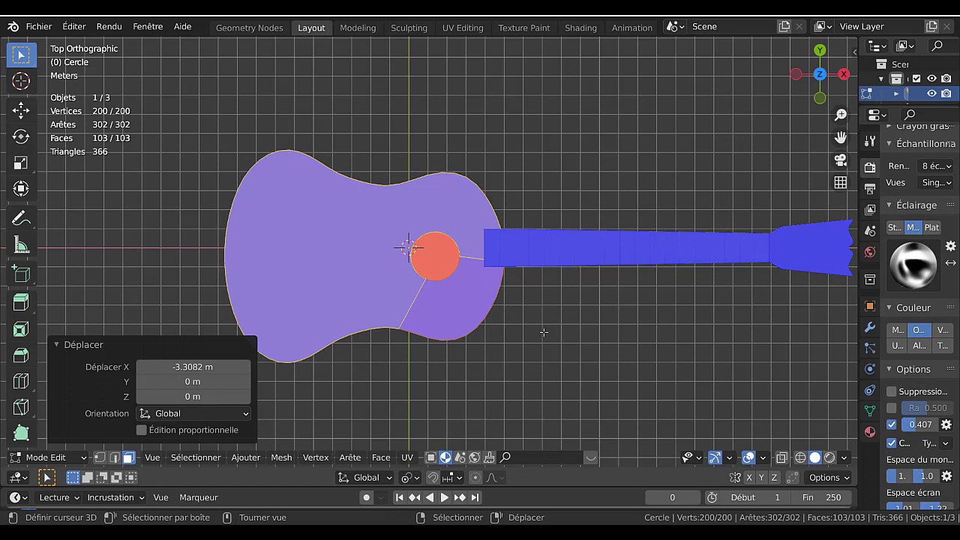
Move the body about 0.315 m along Y to line it up with the neck's centreline
key(g)
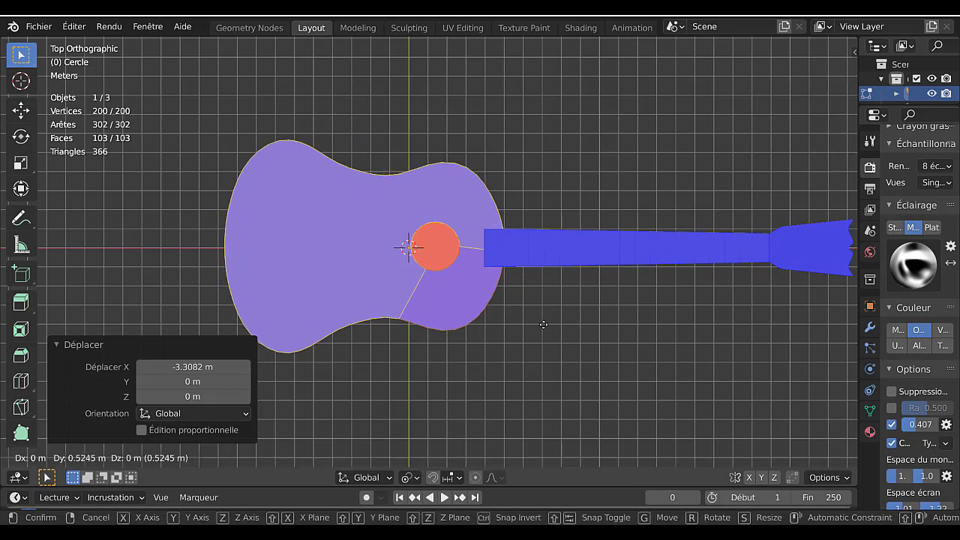
key(y)
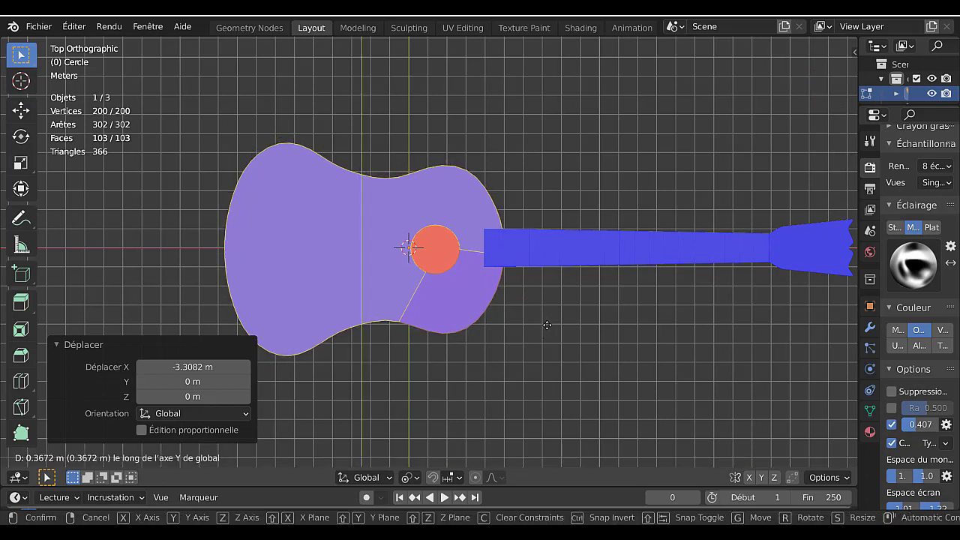
click(544, 327)
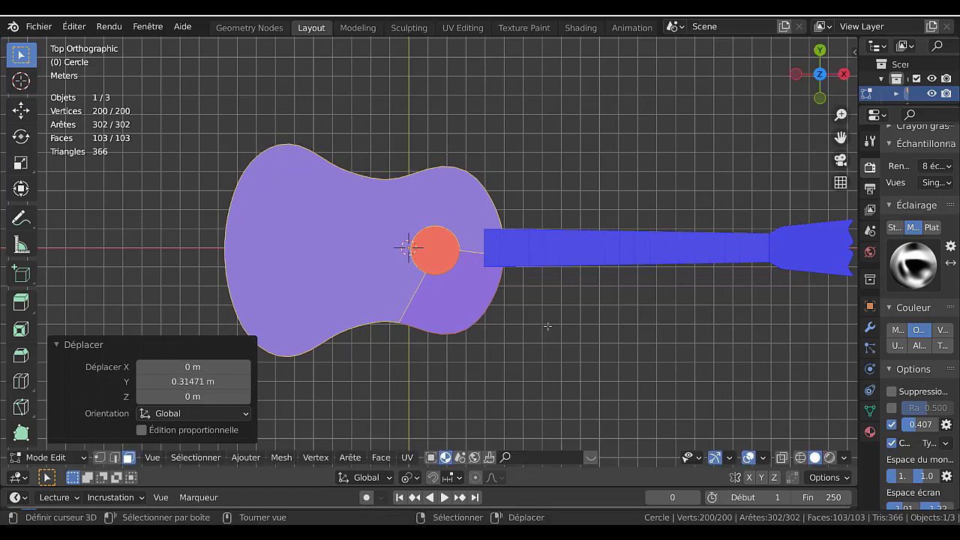
In front view, raise the guitar body about 0.82 m along Z so its top sits just under the fretboard's surface
middle_drag(545, 327, 562, 305)
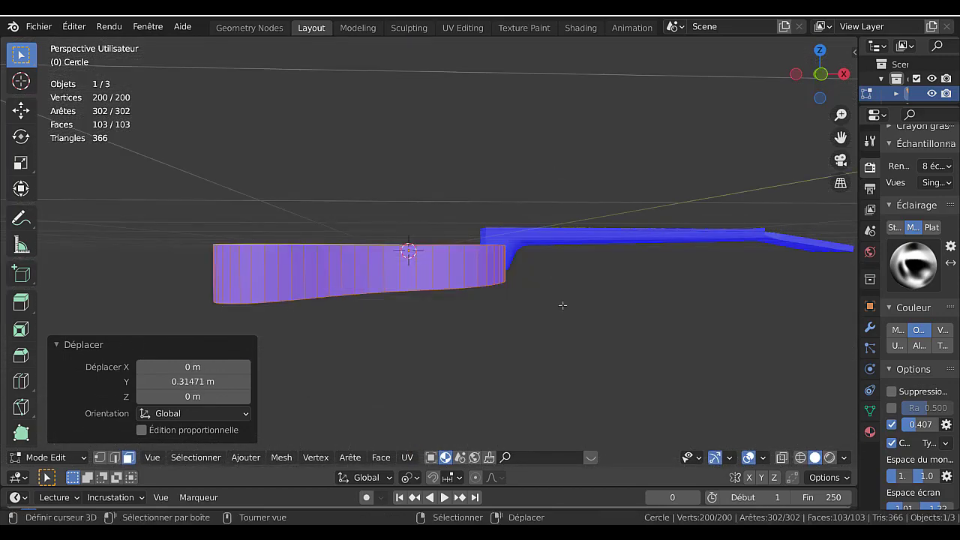
key(KP_1)
scroll(562, 306, up, 2)
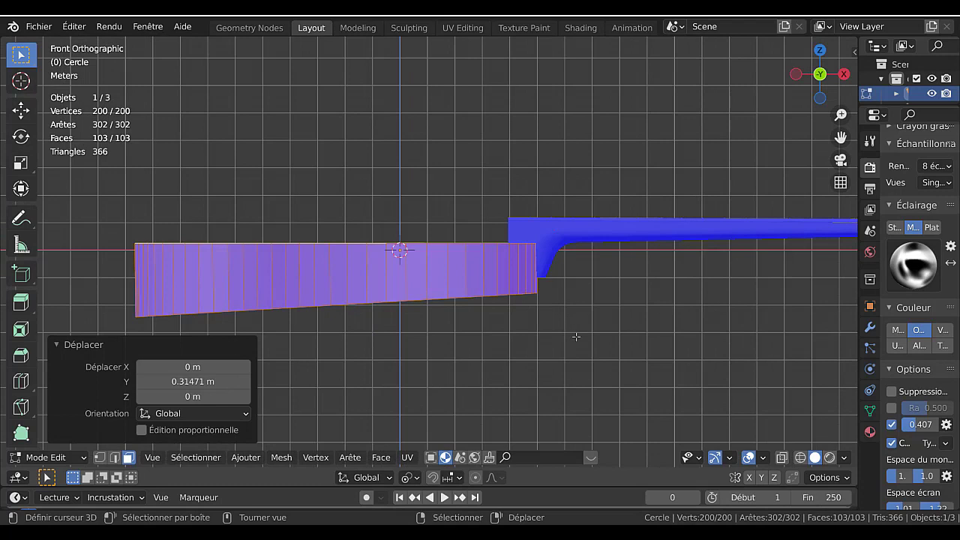
key(g)
key(z)
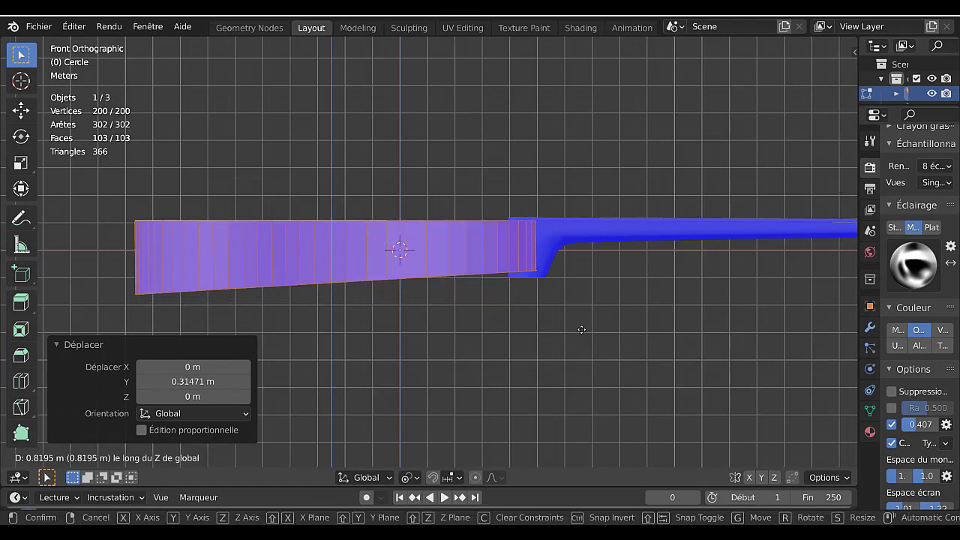
click(582, 330)
middle_drag(580, 328, 573, 276)
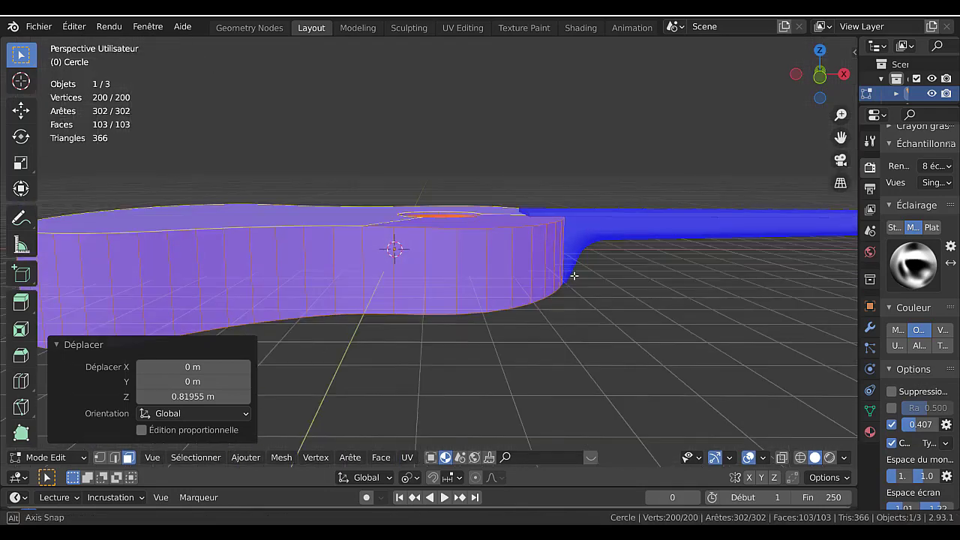
middle_drag(551, 252, 557, 243)
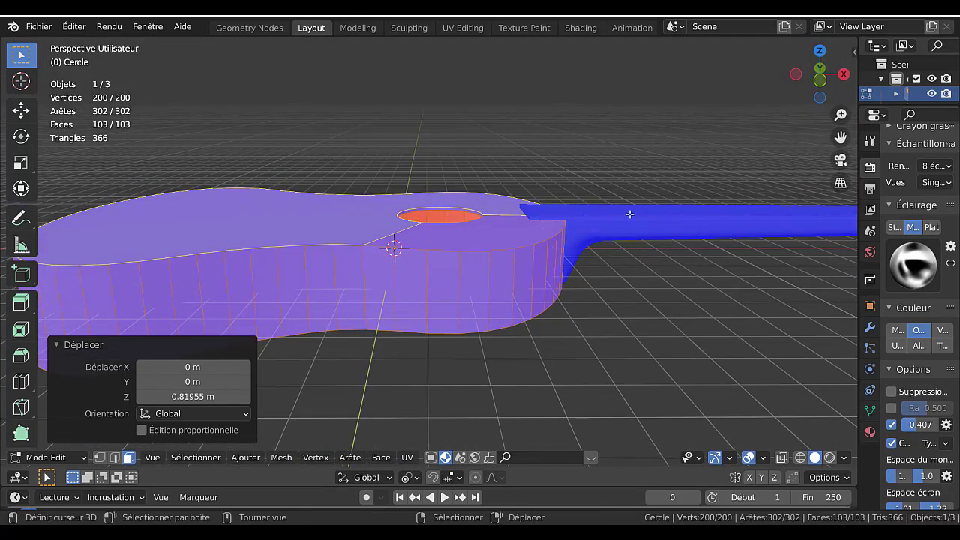
Select the body's underside face and lower it about 0.425 m along Z to deepen the body, then return to Object Mode
middle_drag(549, 307, 501, 259)
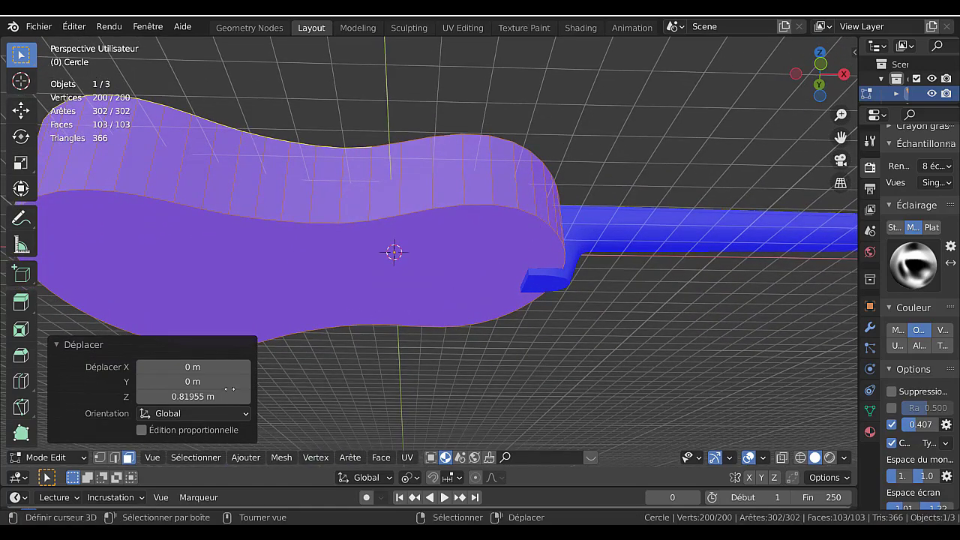
click(393, 285)
middle_drag(394, 285, 555, 360)
key(g)
key(z)
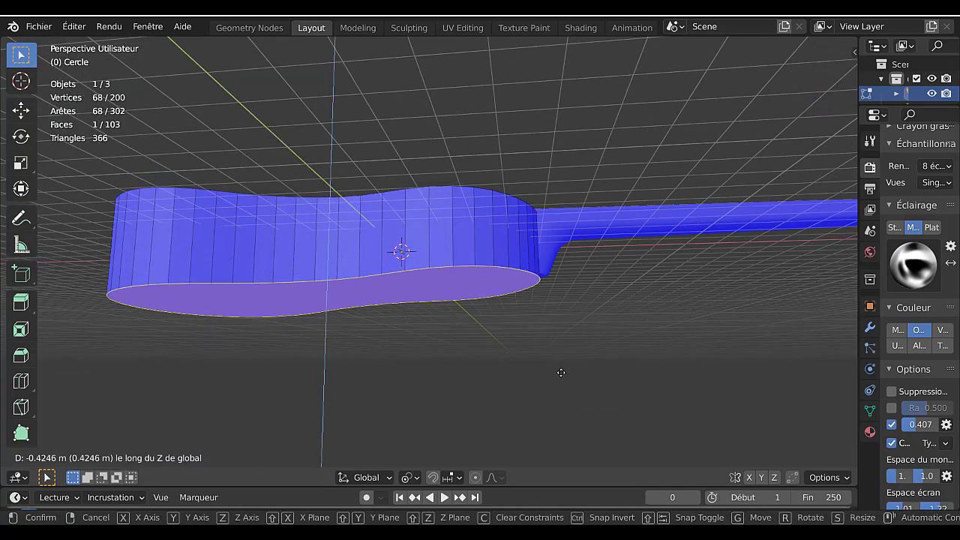
click(561, 371)
key(Tab)
middle_drag(581, 329, 647, 408)
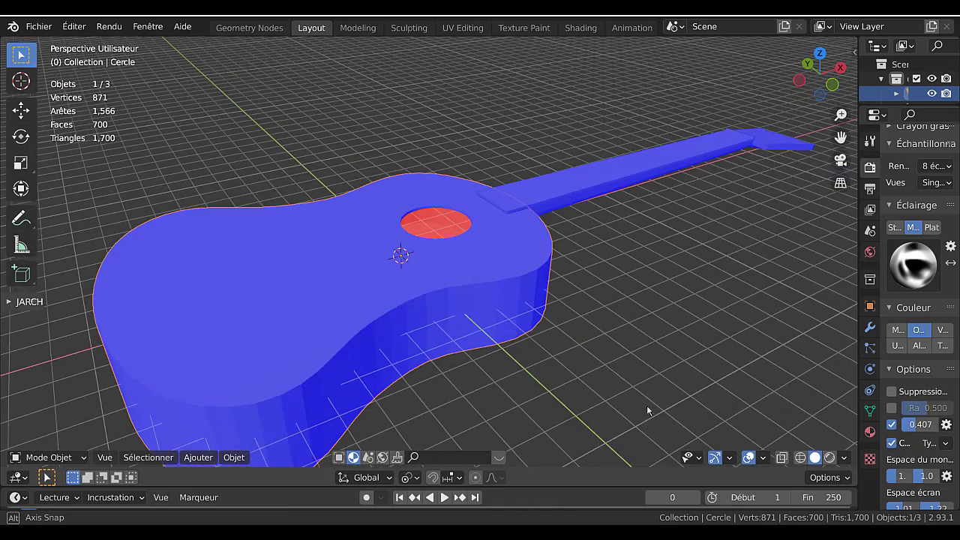
scroll(559, 224, up, 3)
key(Tab)
key(Tab)
click(545, 184)
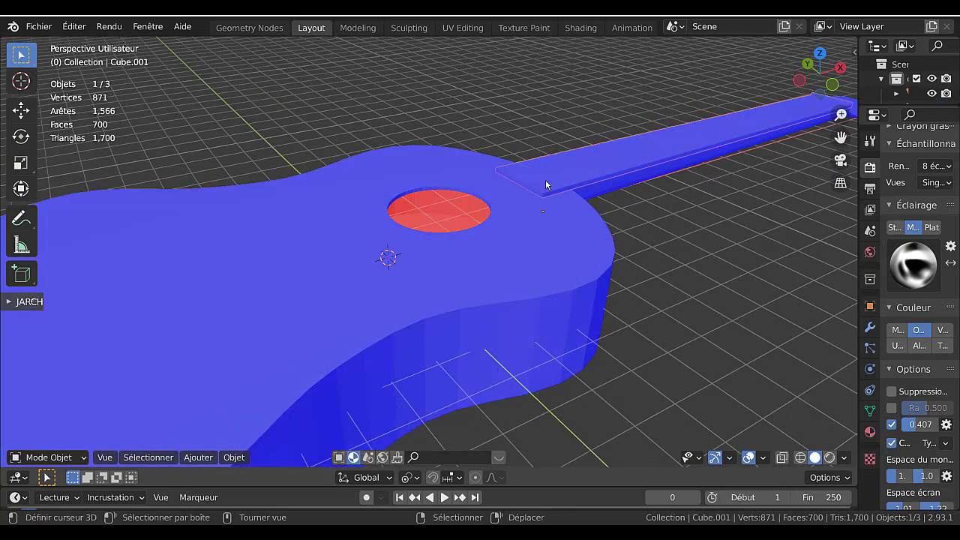
click(546, 182)
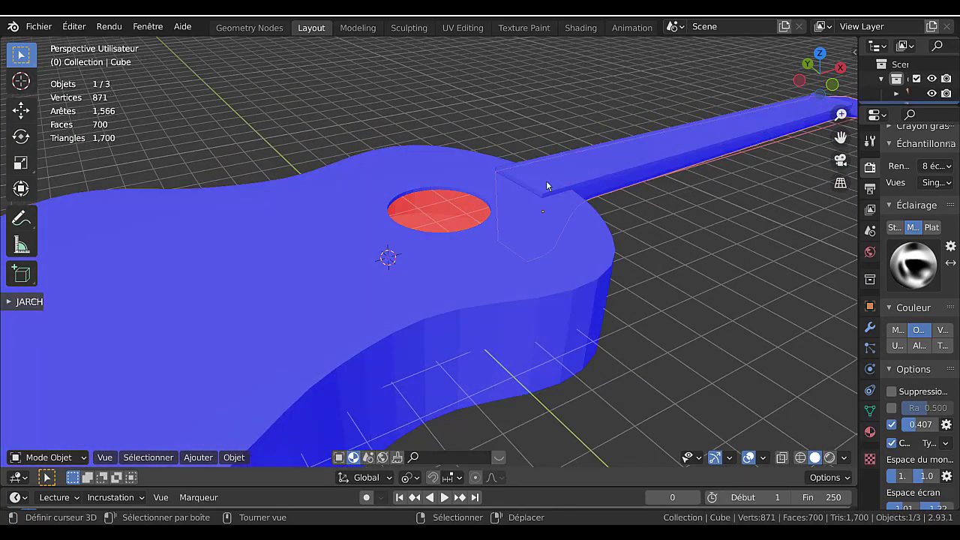
shift+middle_drag(551, 177, 494, 226)
scroll(494, 226, up, 2)
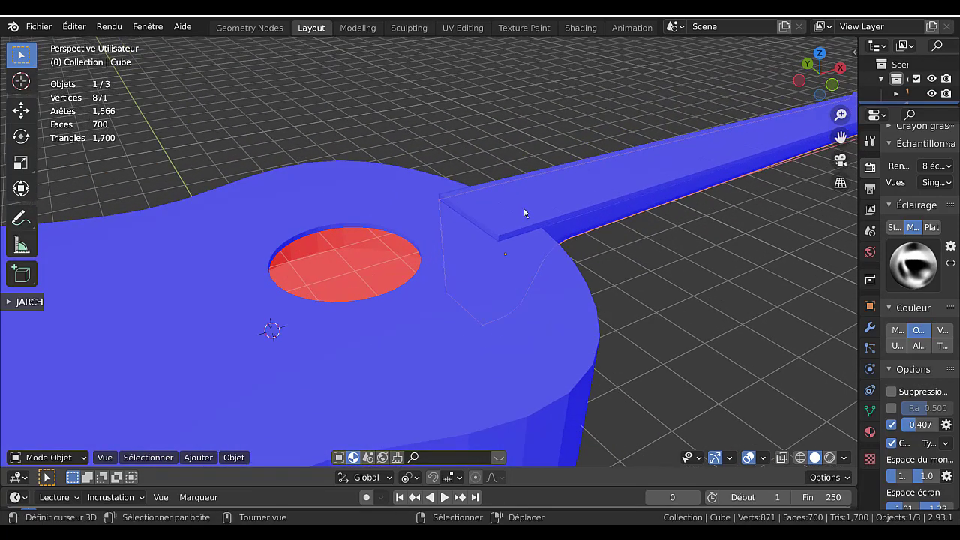
key(Tab)
key(Tab)
Extend the fretboard toward the sound hole by moving its end face about -0.889 m along X
click(516, 215)
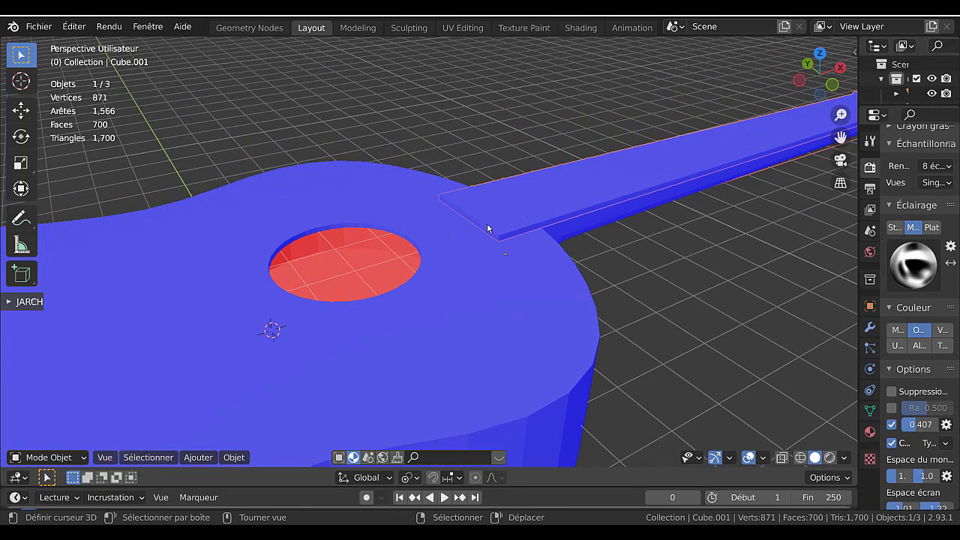
key(Tab)
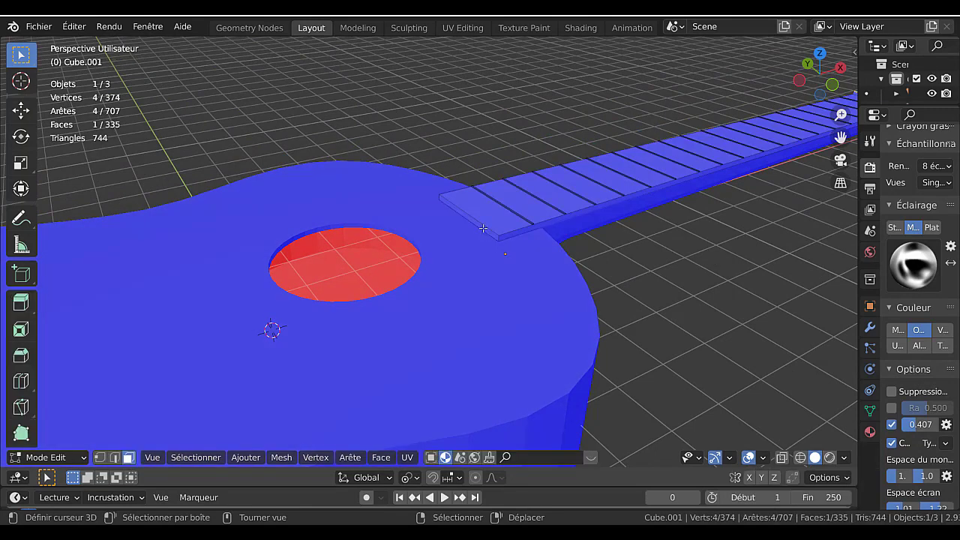
click(483, 228)
scroll(522, 291, down, 1)
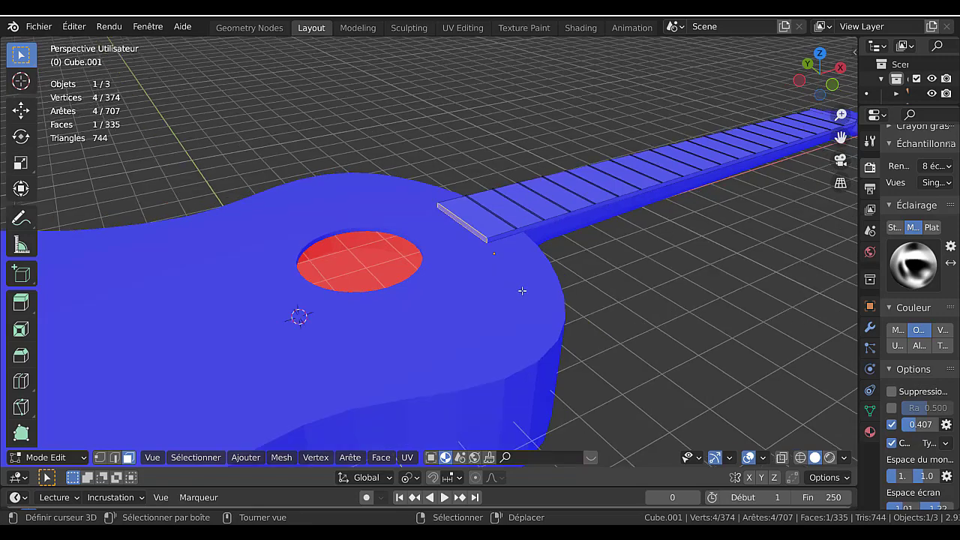
key(g)
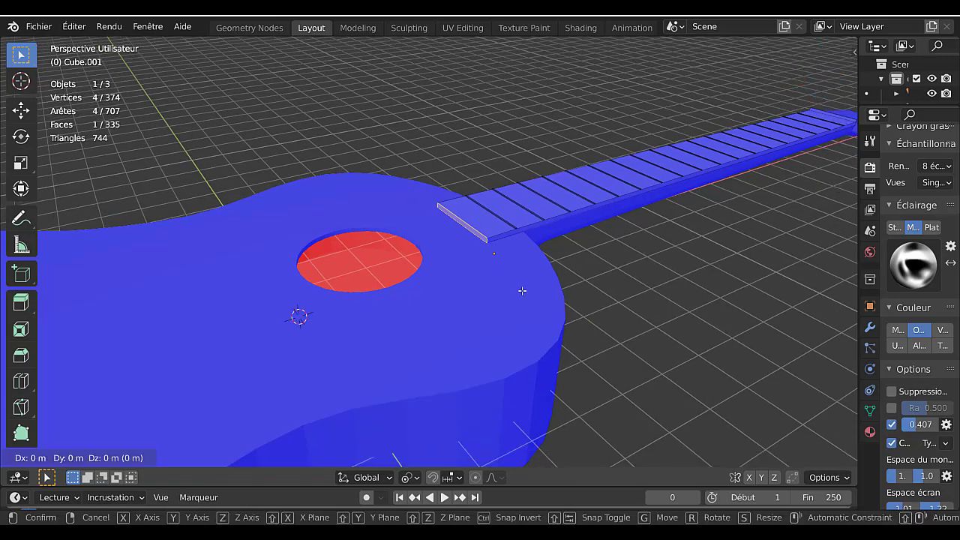
key(x)
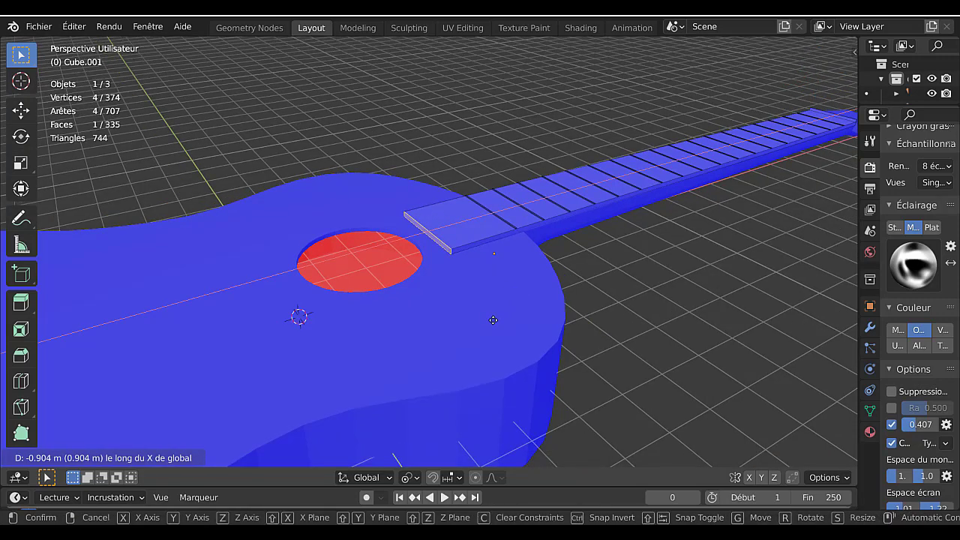
click(492, 321)
middle_drag(492, 319, 488, 275)
Add a centred loop cut across the extended fretboard section and bevel its top edge to a width of about 0.035 m
scroll(496, 255, up, 2)
key(ctrl+r)
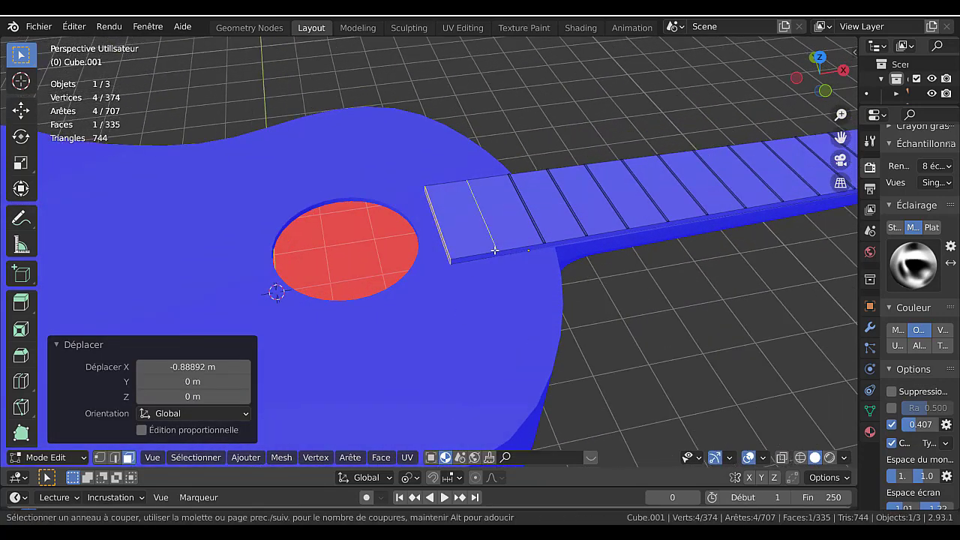
click(495, 249)
right_click(495, 250)
click(483, 228)
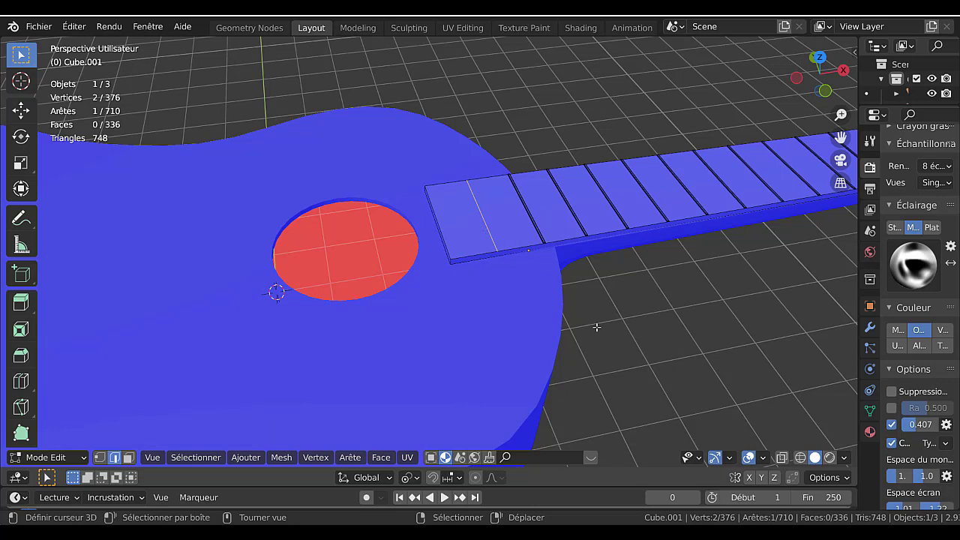
key(ctrl+b)
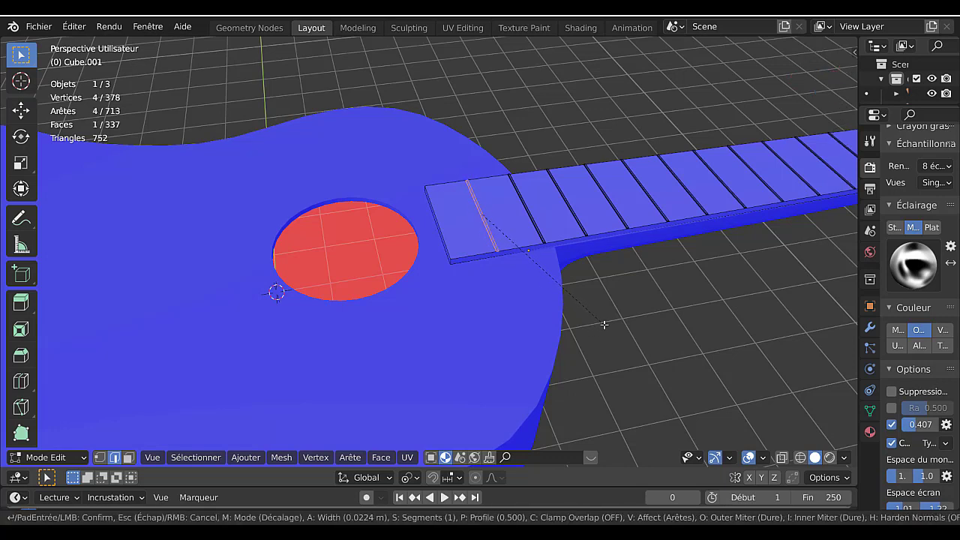
click(605, 325)
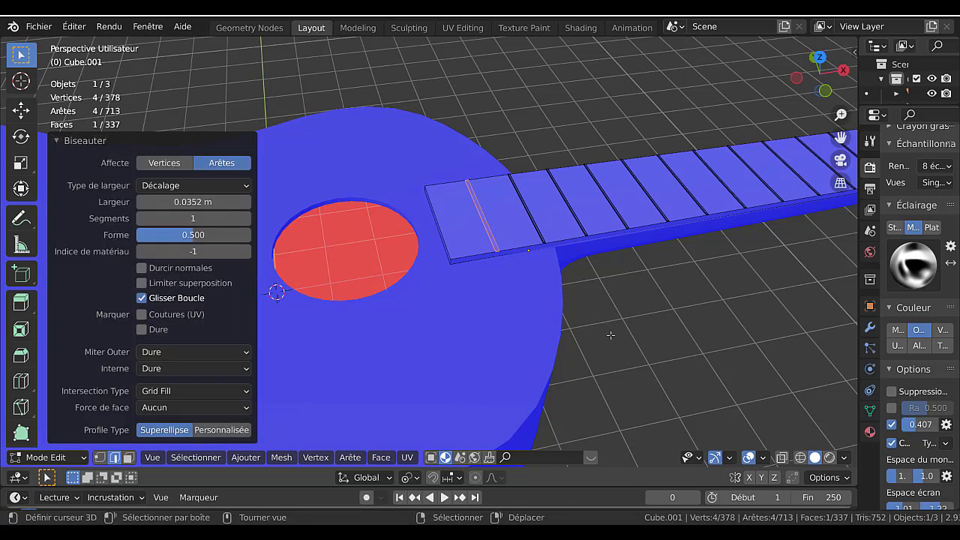
Extrude the new fret strip about 0.044 m upward, slightly bevel its edges and return to Object Mode
key(e)
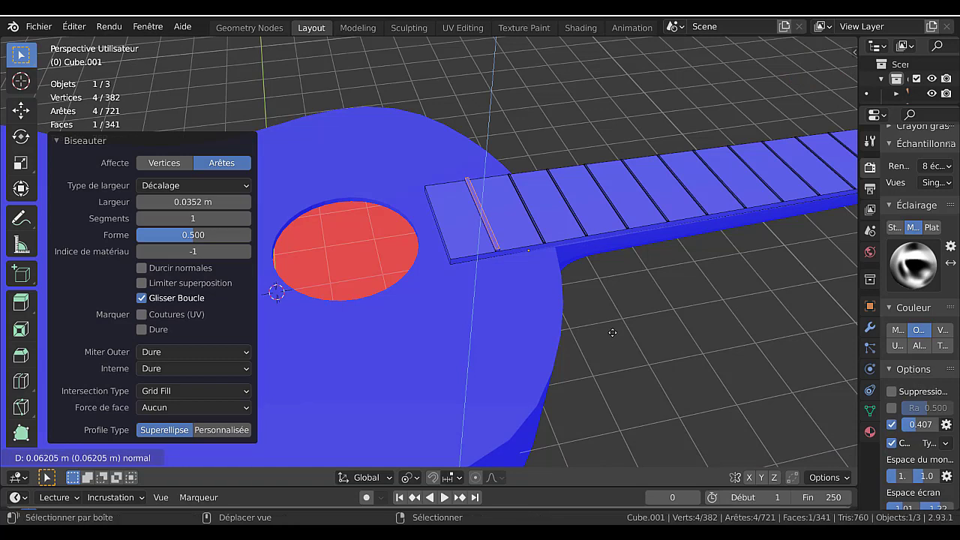
click(614, 340)
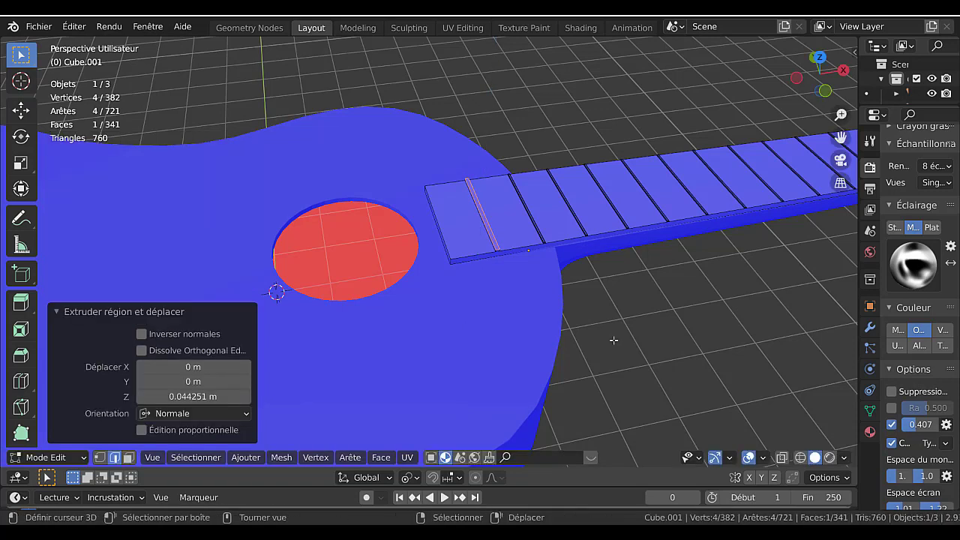
key(ctrl+b)
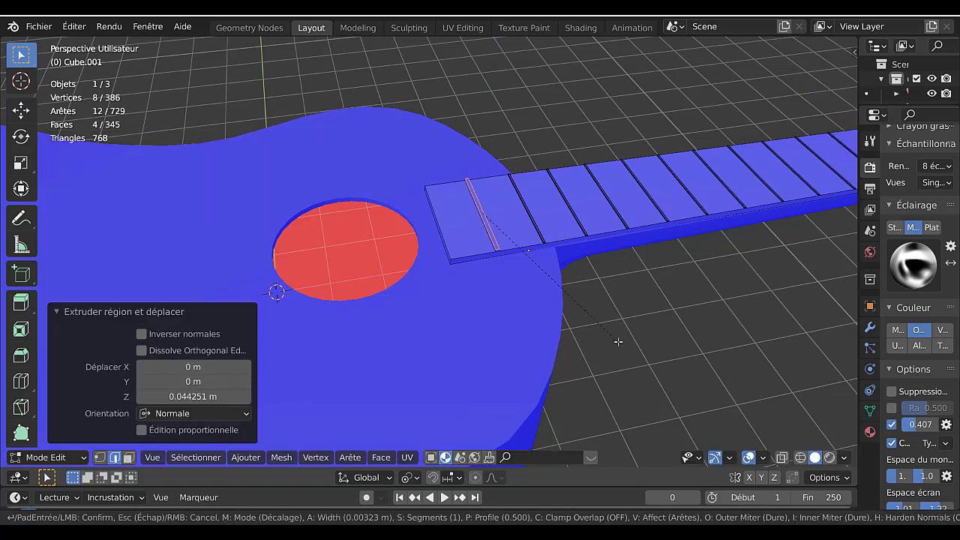
click(613, 341)
key(Tab)
Select the guitar body and apply smooth shading to it
middle_drag(612, 344, 474, 280)
click(436, 312)
middle_drag(437, 311, 607, 277)
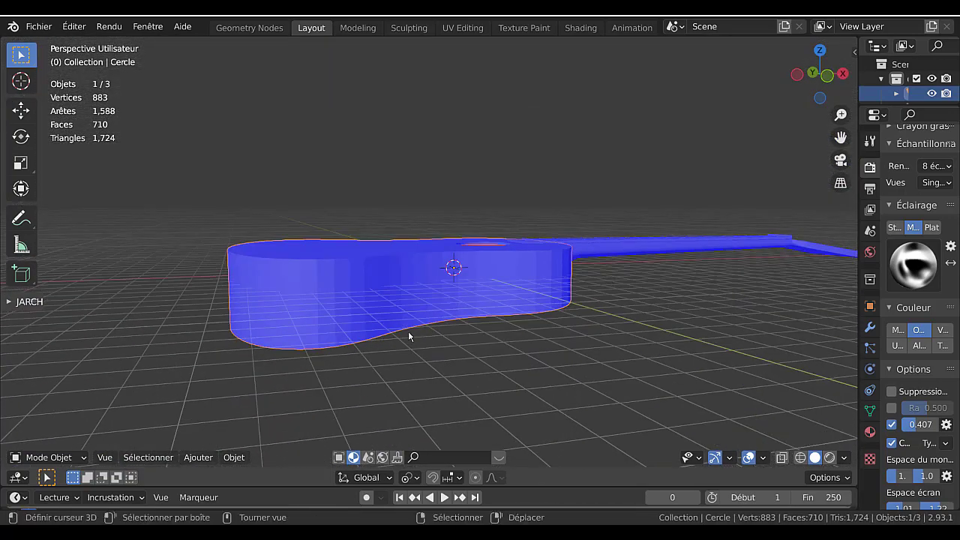
click(198, 456)
mouse_move(234, 458)
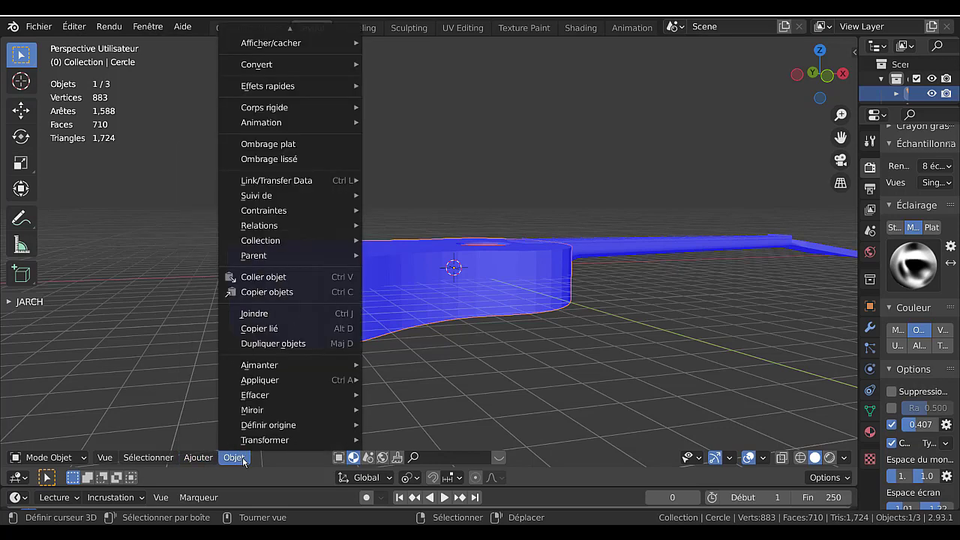
click(266, 160)
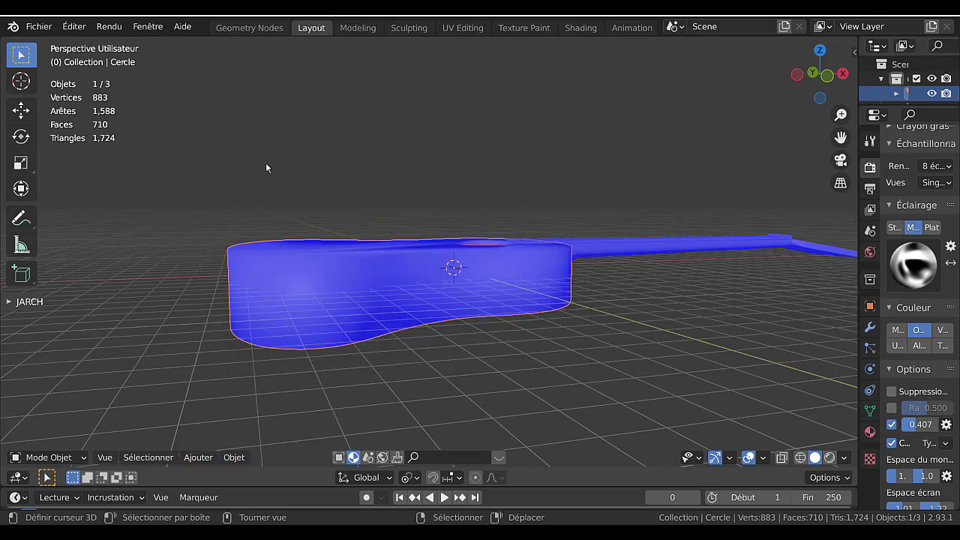
Widen the properties area and enable Auto Smooth at 30° for the body's normals
click(870, 410)
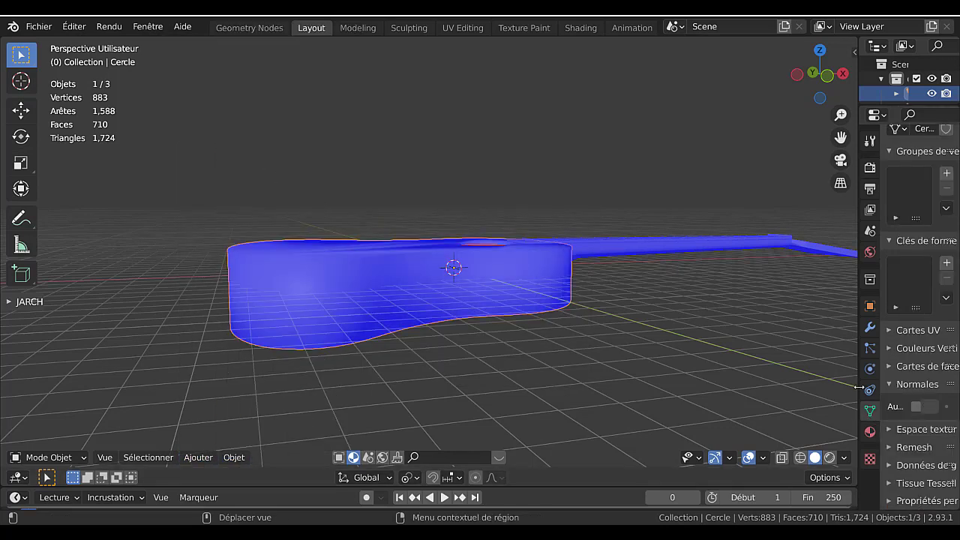
drag(859, 388, 773, 390)
click(863, 406)
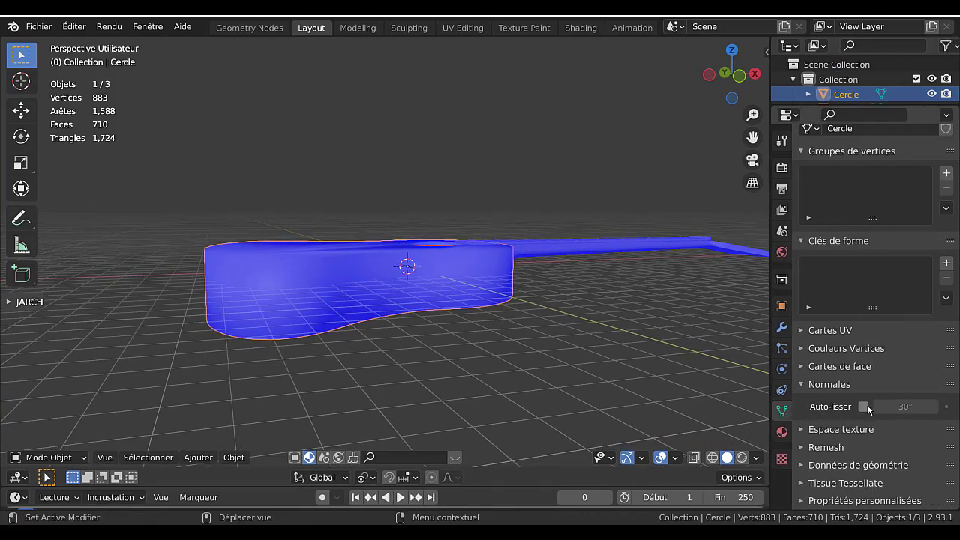
Examine the guitar's overall shape and the body's proportions from above and in perspective
middle_drag(599, 300, 618, 357)
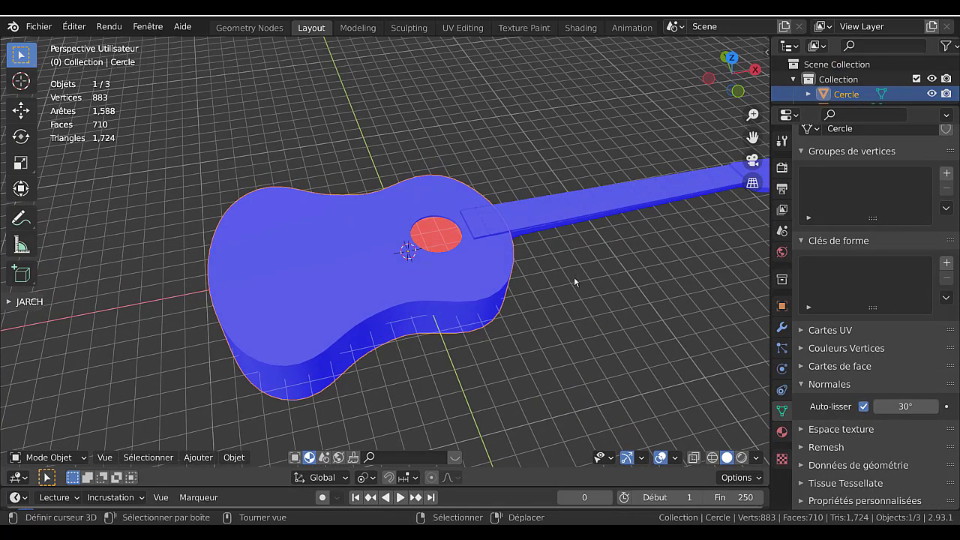
middle_drag(574, 282, 488, 351)
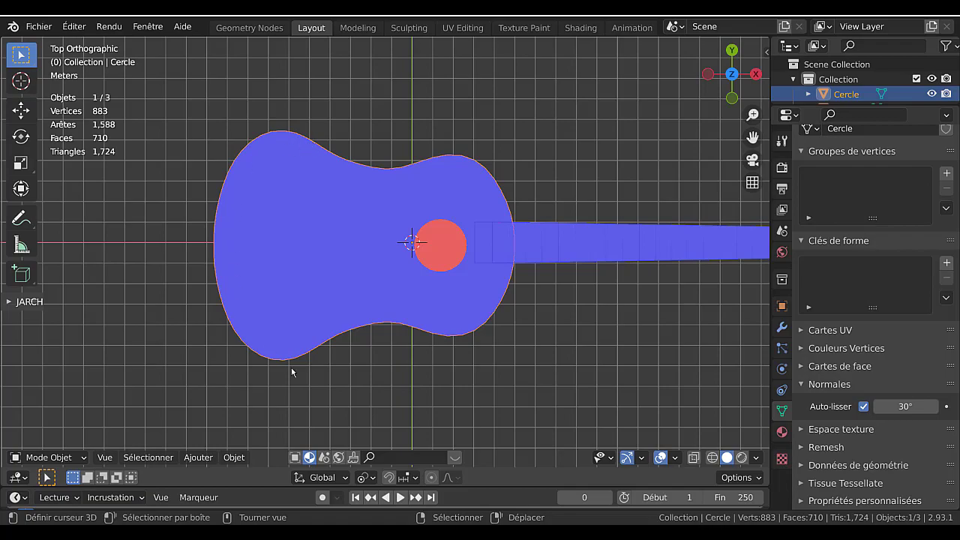
scroll(368, 338, down, 2)
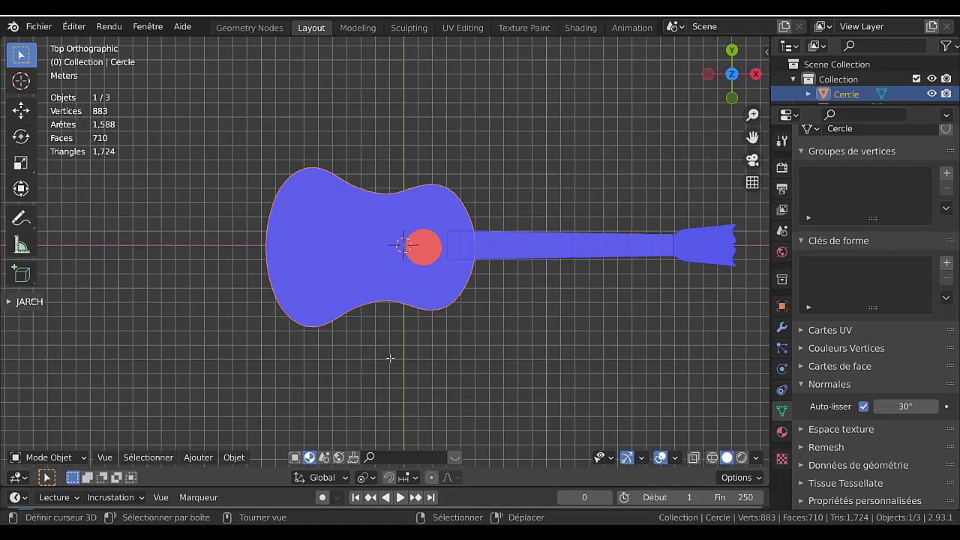
key(Tab)
middle_drag(424, 325, 446, 201)
middle_drag(490, 317, 600, 312)
key(Tab)
scroll(484, 281, up, 4)
scroll(389, 272, down, 3)
middle_drag(443, 315, 390, 327)
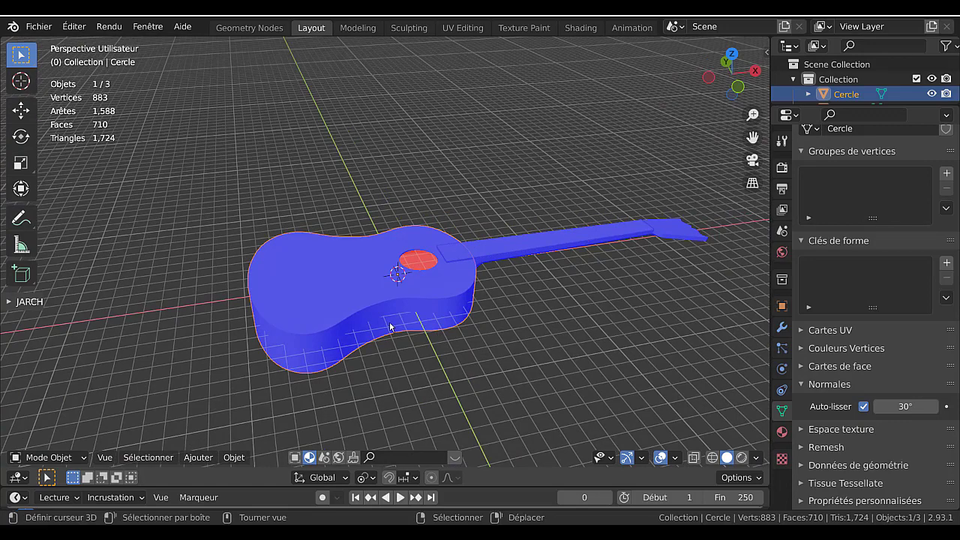
Select all vertices of the guitar body's wide lower bout, on both rims, using X-ray and circle selection in the top view
key(Tab)
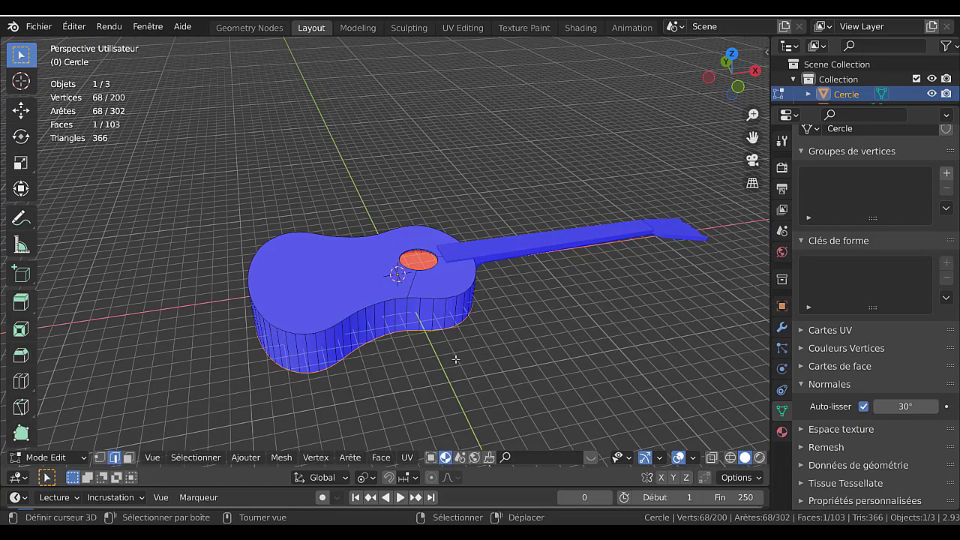
key(KP_7)
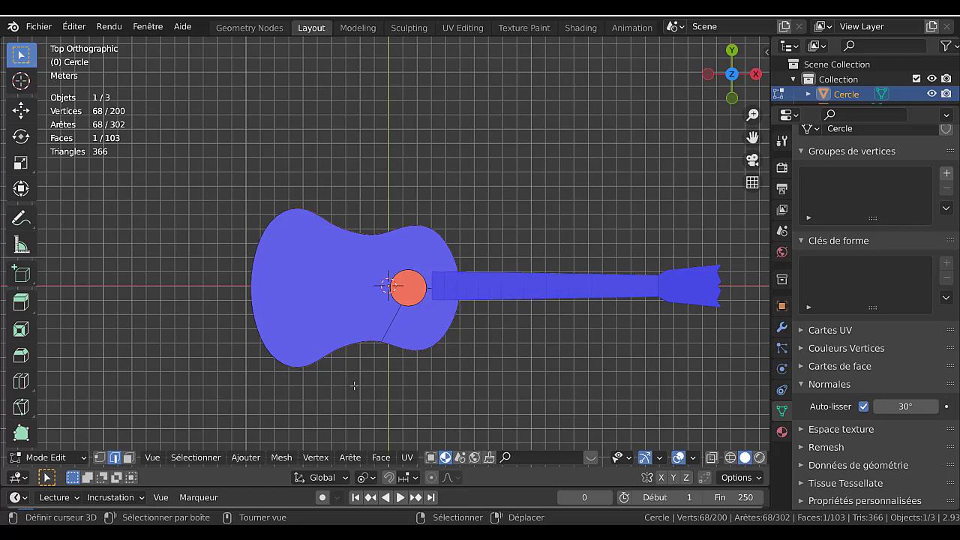
key(alt+z)
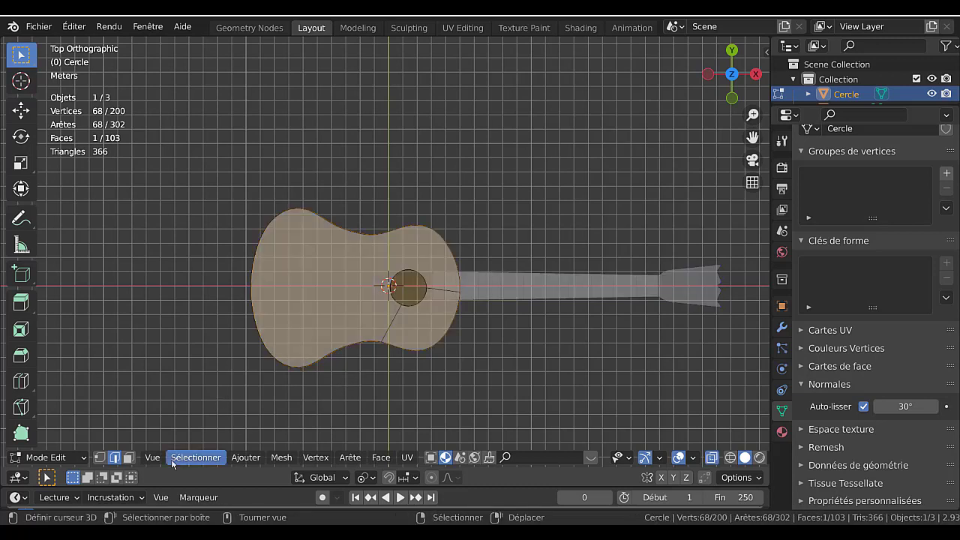
click(98, 459)
key(alt+a)
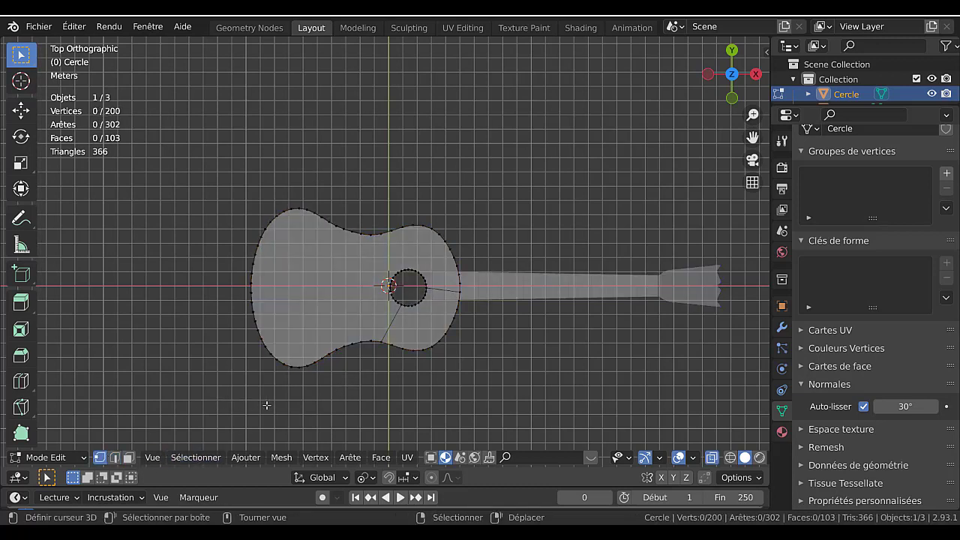
key(c)
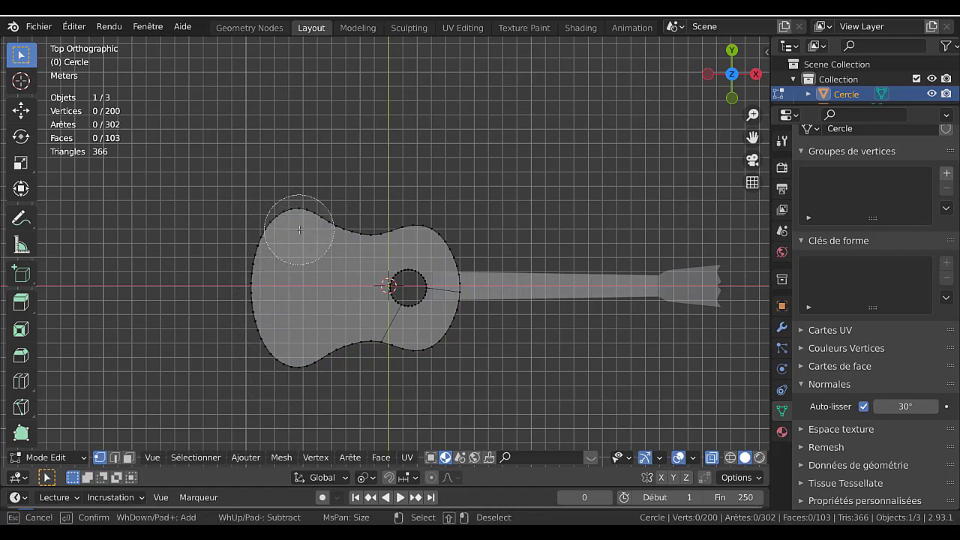
mouse_move(293, 229)
mouse_down()
mouse_move(293, 220)
mouse_move(258, 288)
mouse_move(269, 342)
mouse_move(288, 360)
mouse_up()
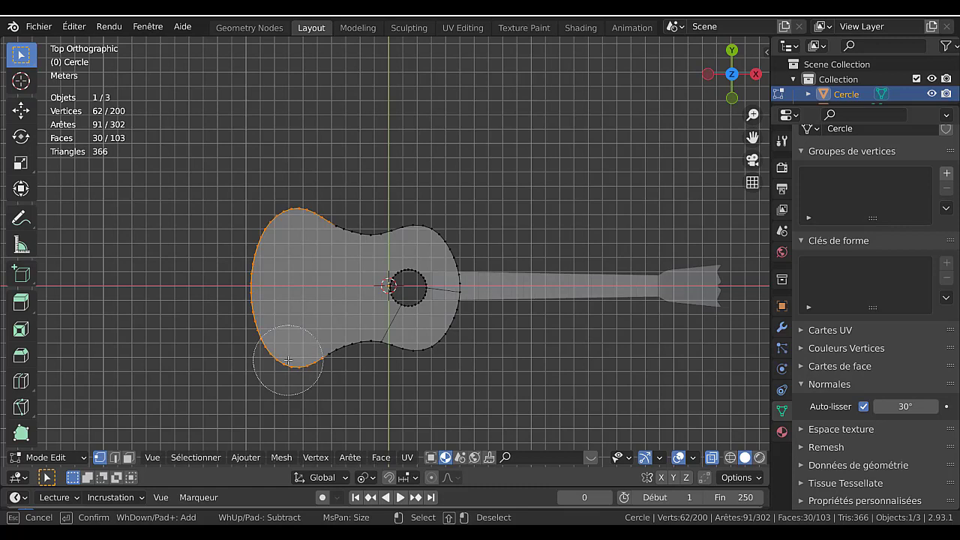
right_click(351, 396)
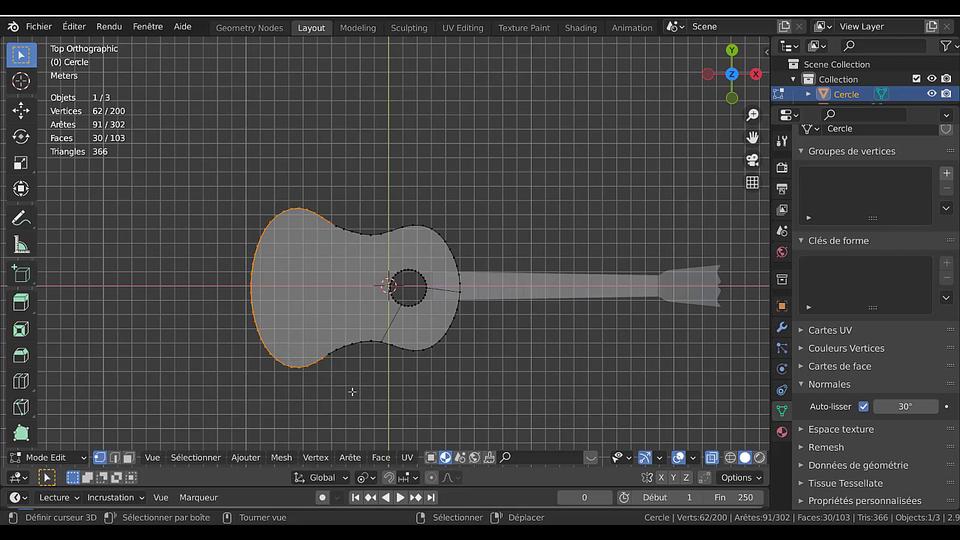
Scale the selected lower bout by about 1.085 along Y and about 1.217 along X
key(s)
key(y)
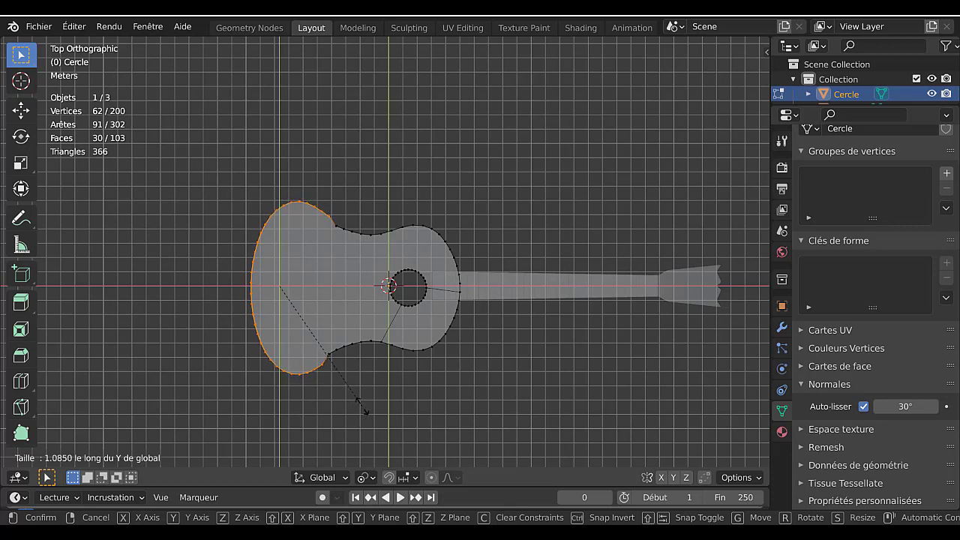
click(361, 405)
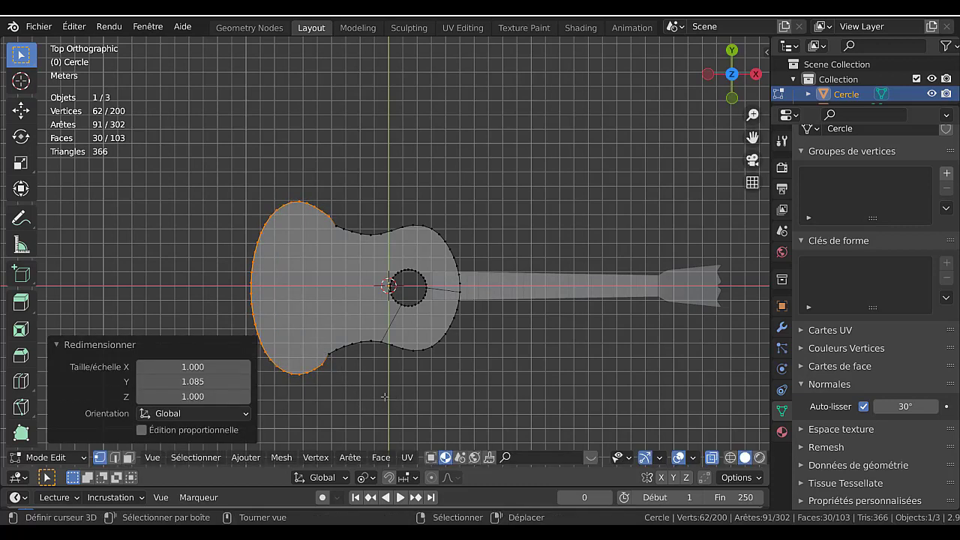
key(s)
key(x)
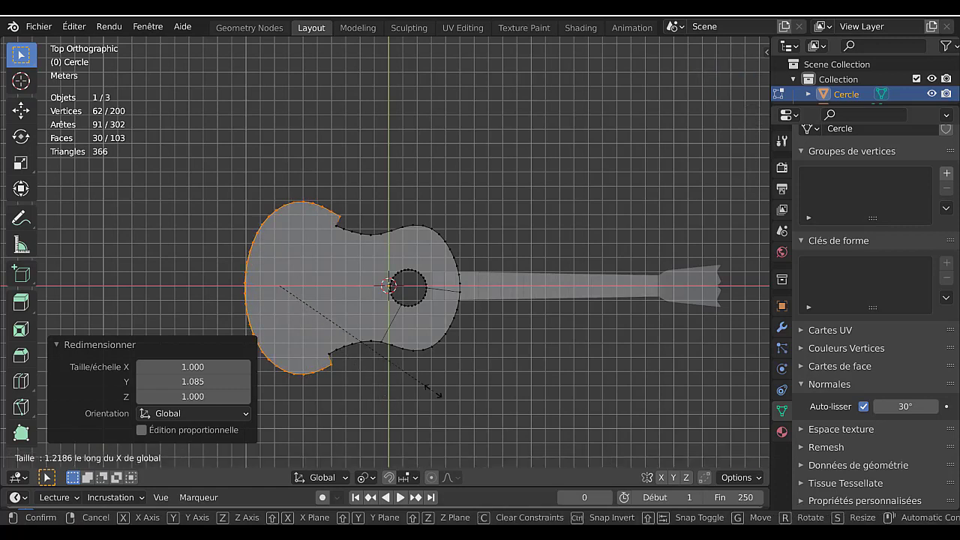
click(428, 393)
Move the lower bout about -0.947 m along X so its ends line up with the body's waist
key(g)
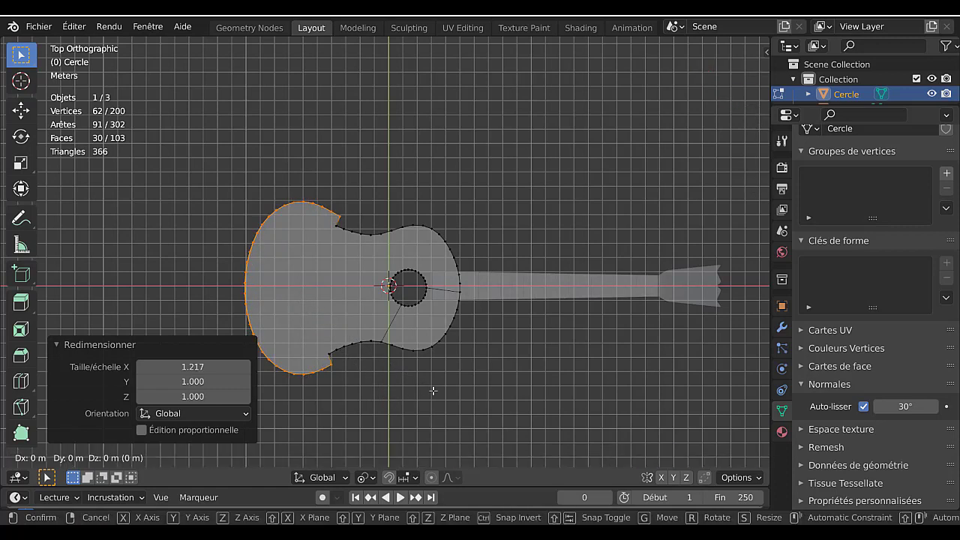
key(x)
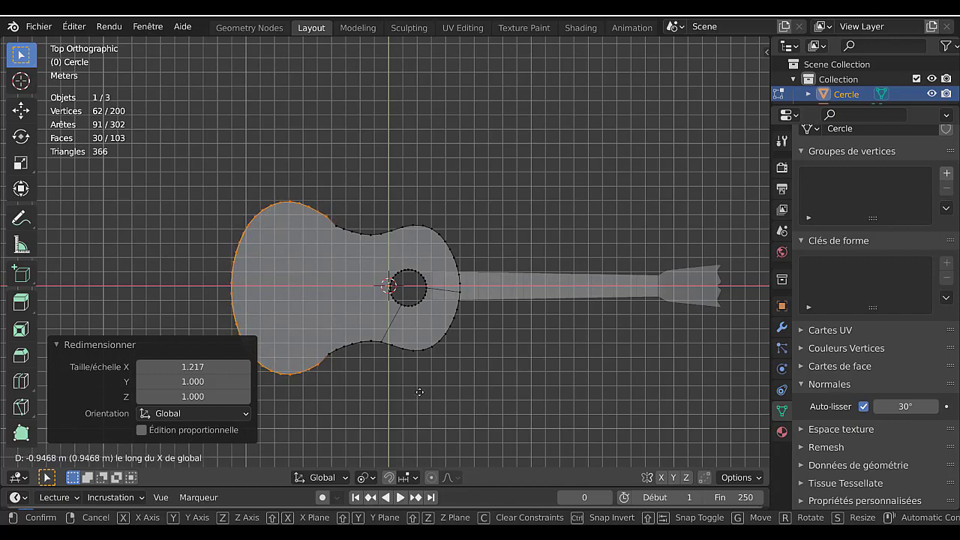
click(420, 391)
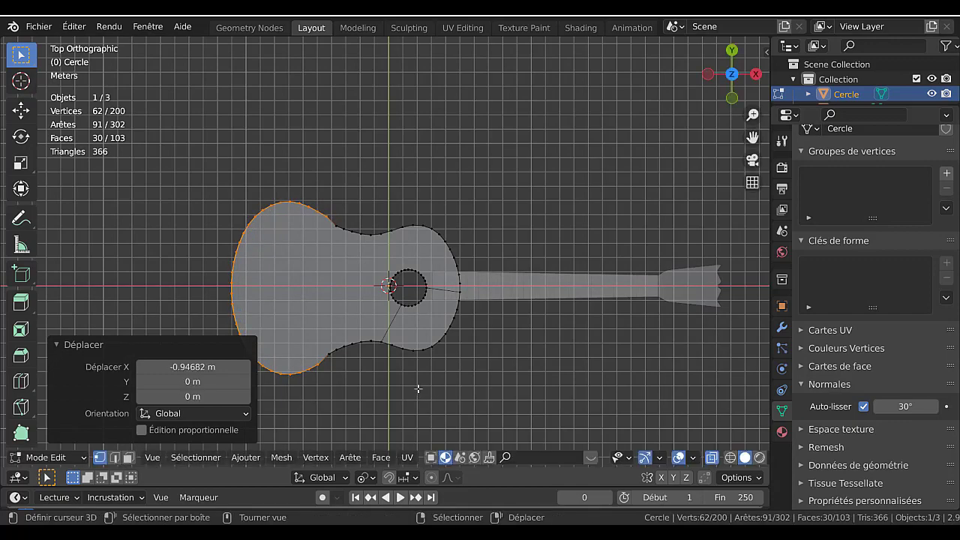
Select the edge loop around the bottom of the guitar body and smooth it with LoopTools Relax
middle_drag(366, 380, 400, 313)
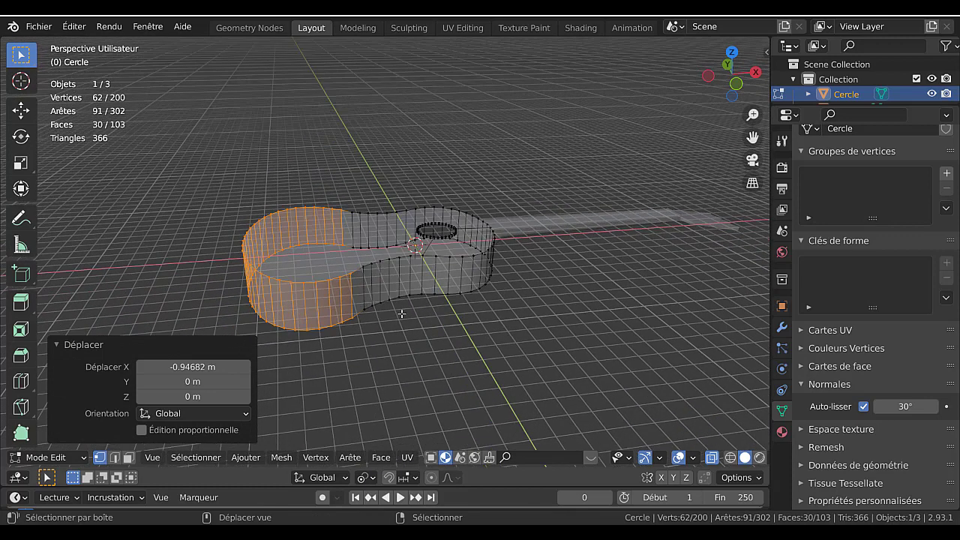
alt+click(399, 306)
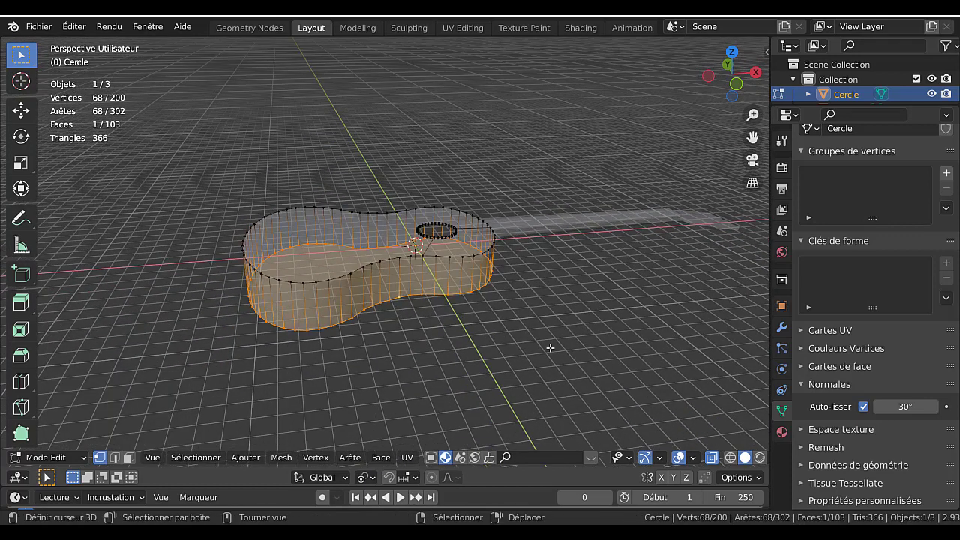
key(q)
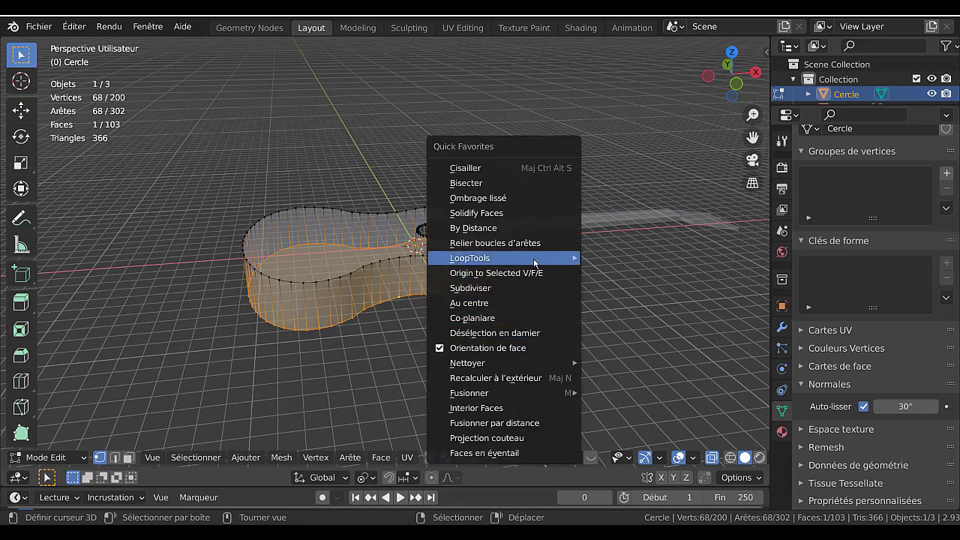
mouse_move(534, 262)
click(625, 346)
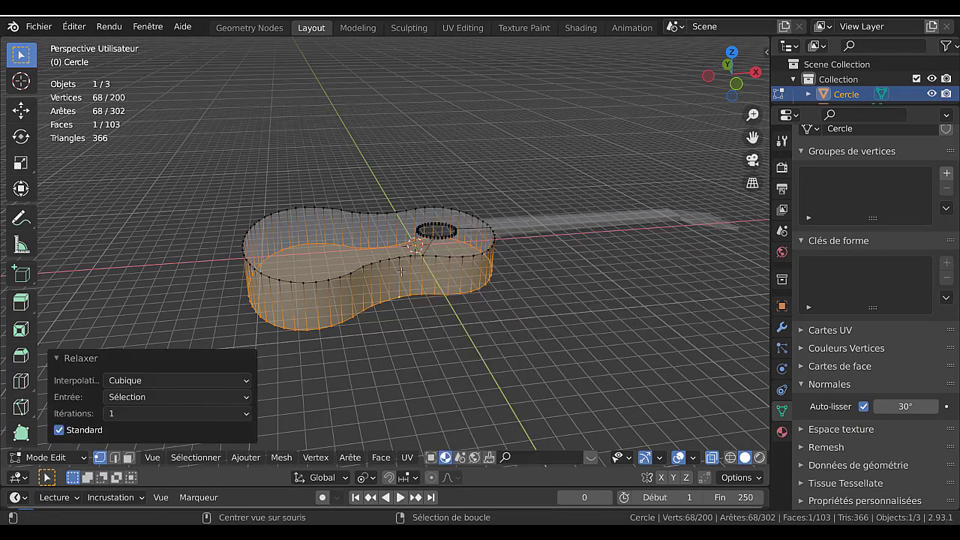
Select the complete edge loop around the top of the guitar body, smooth it with LoopTools Relax, and check the outline in Object Mode
key(ctrl+z)
key(ctrl+z)
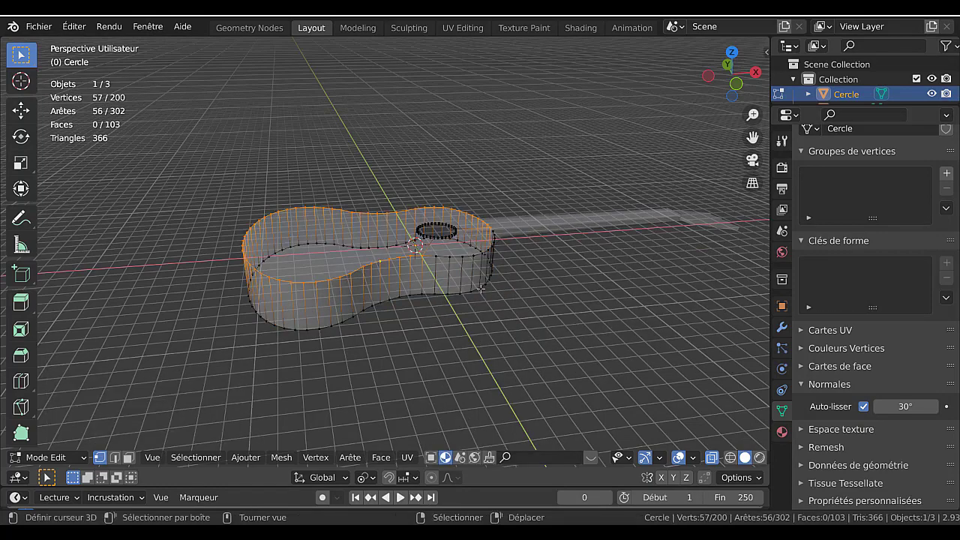
middle_drag(574, 328, 449, 289)
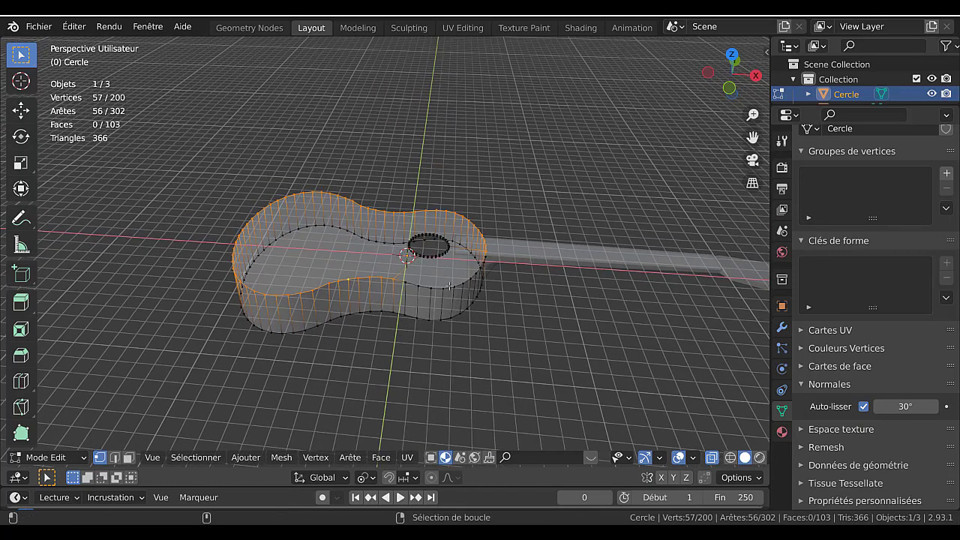
alt+click(448, 286)
middle_drag(506, 327, 495, 307)
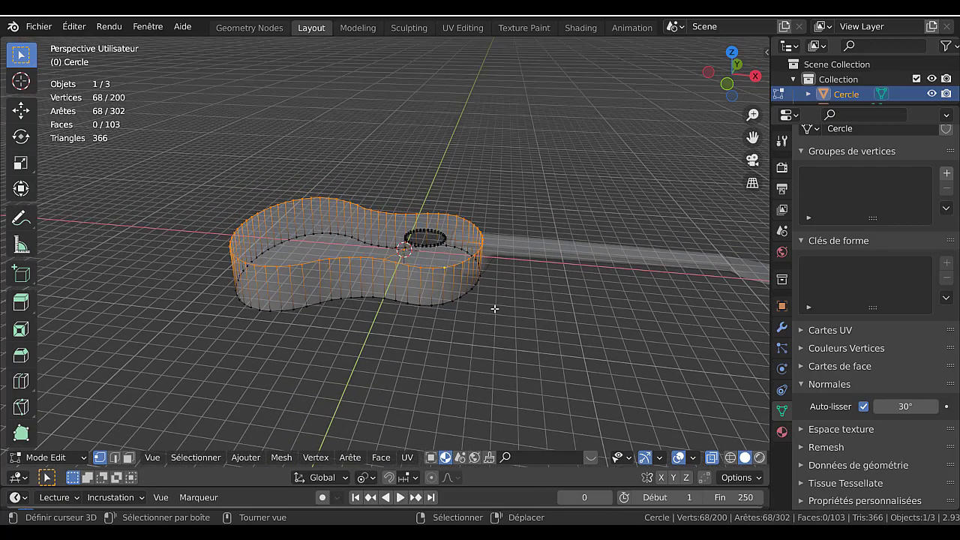
key(q)
mouse_move(486, 310)
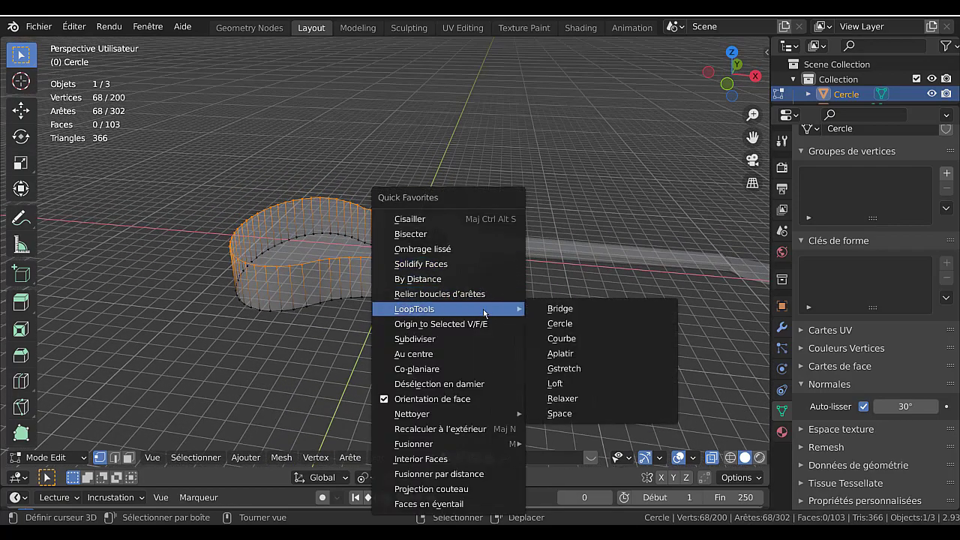
click(539, 395)
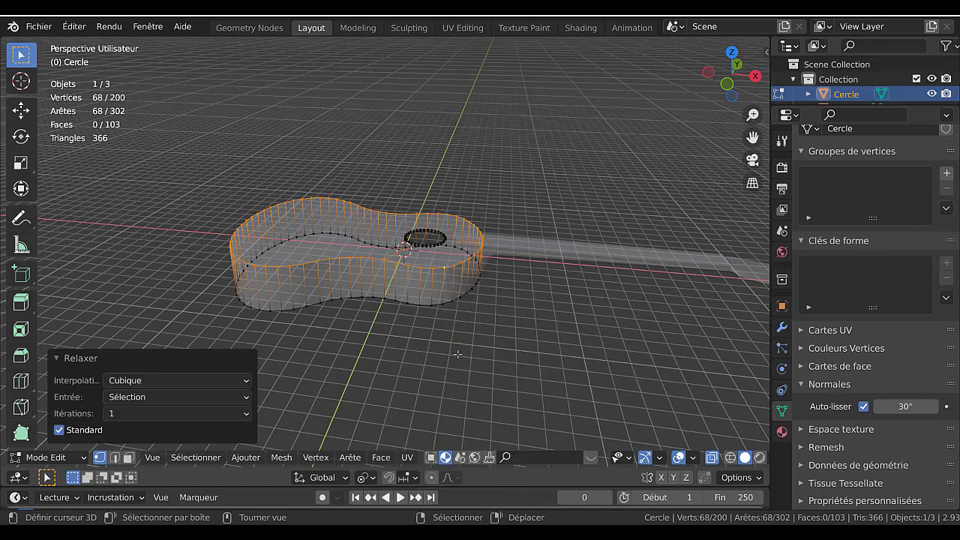
key(Tab)
middle_drag(465, 355, 468, 396)
middle_drag(495, 359, 499, 357)
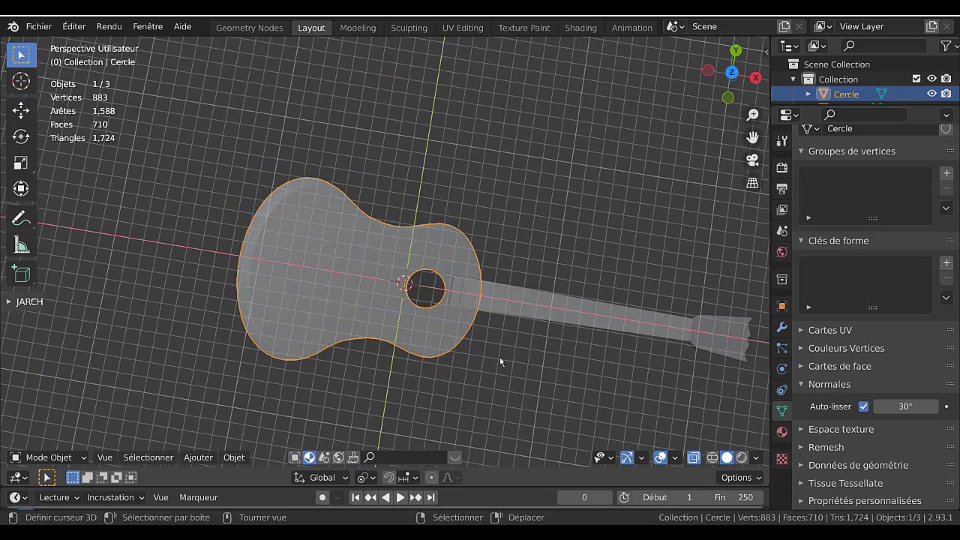
key(KP_7)
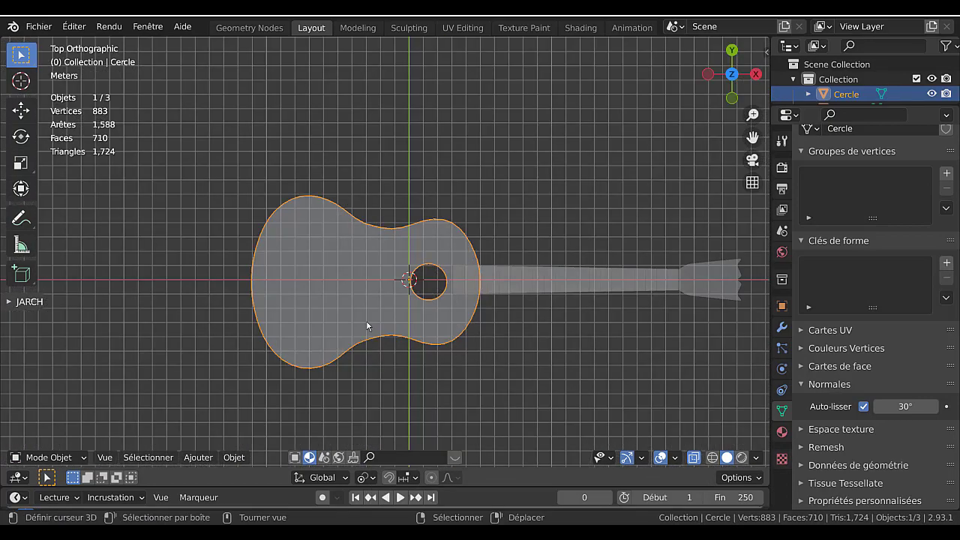
In Edit Mode, add the bottom rim loop to the selected top rim loop of the guitar body
key(Tab)
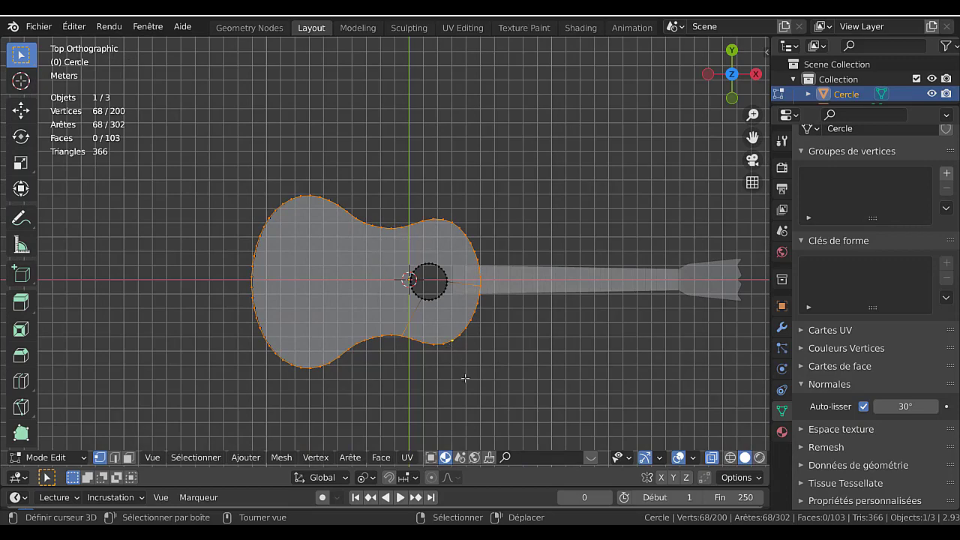
middle_drag(466, 378, 435, 320)
alt+shift+click(437, 328)
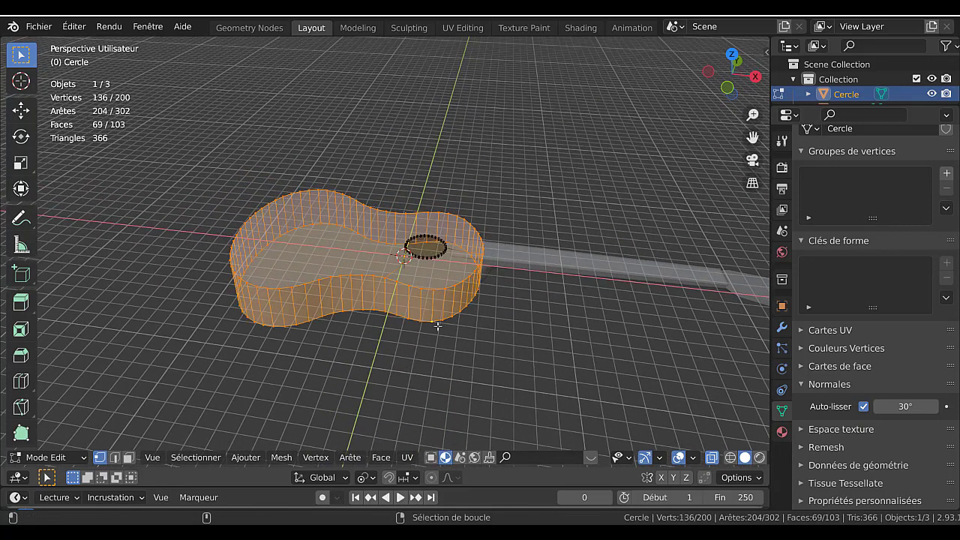
key(KP_7)
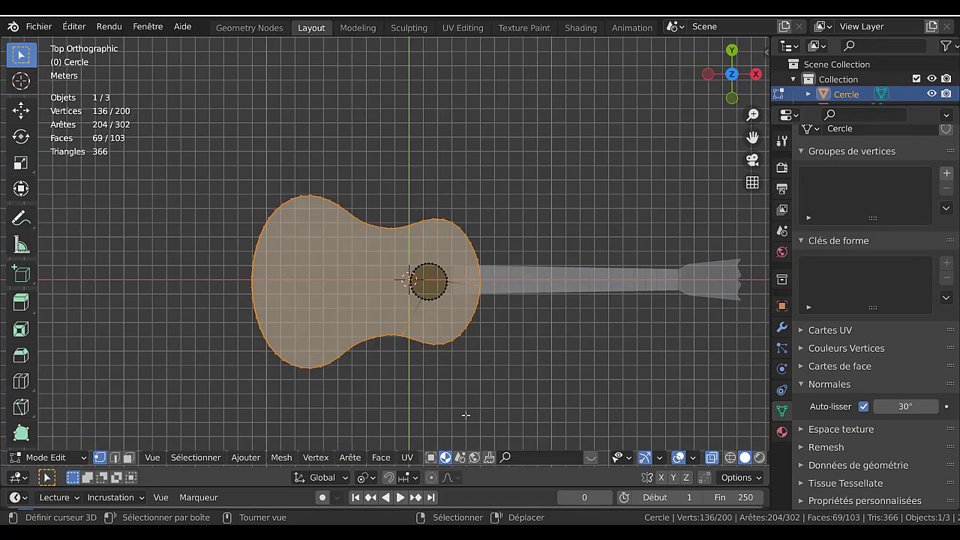
Try scaling both rim loops by about 1.154 along Y, and undo the scaling
key(s)
key(y)
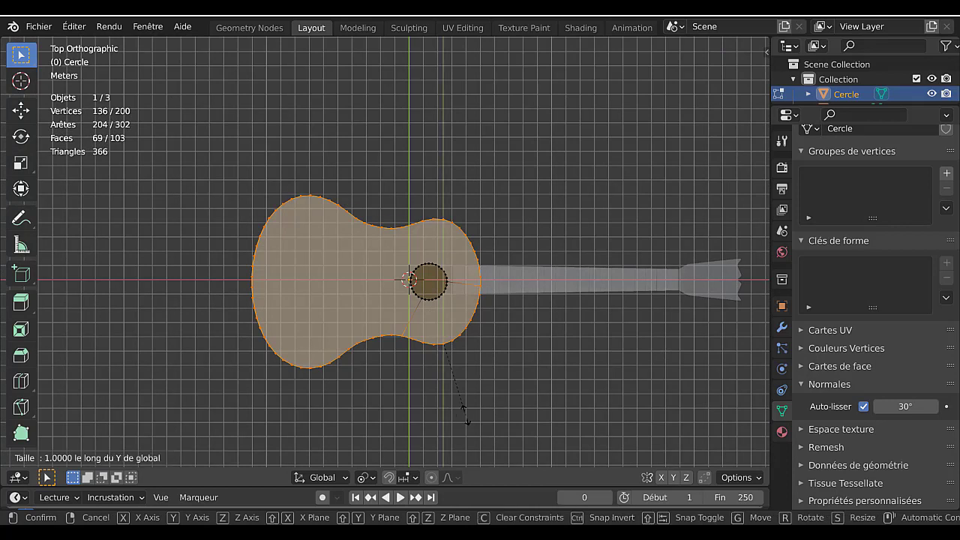
click(471, 417)
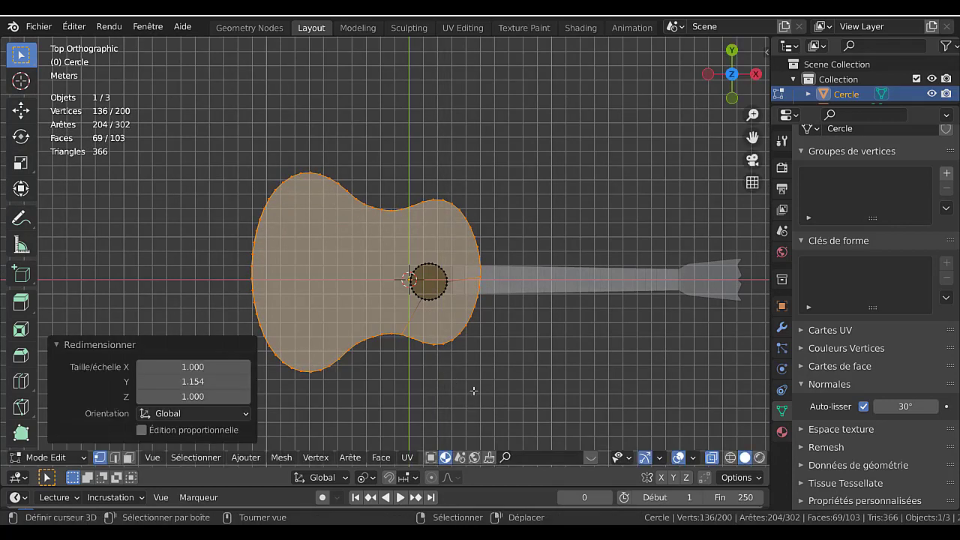
key(ctrl+z)
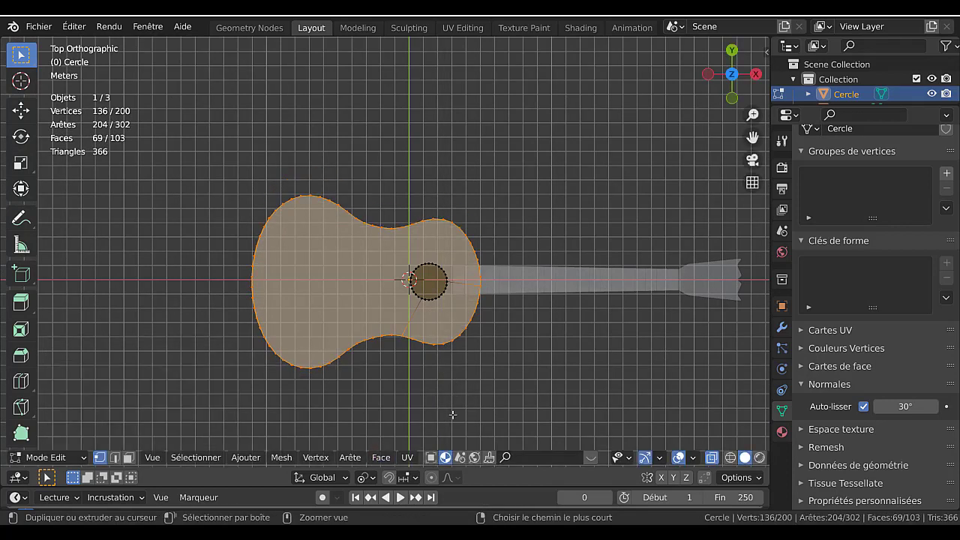
Set the transform pivot to Barycentre, scale both rim loops by about 1.104 along Y, and check the body shape
click(370, 480)
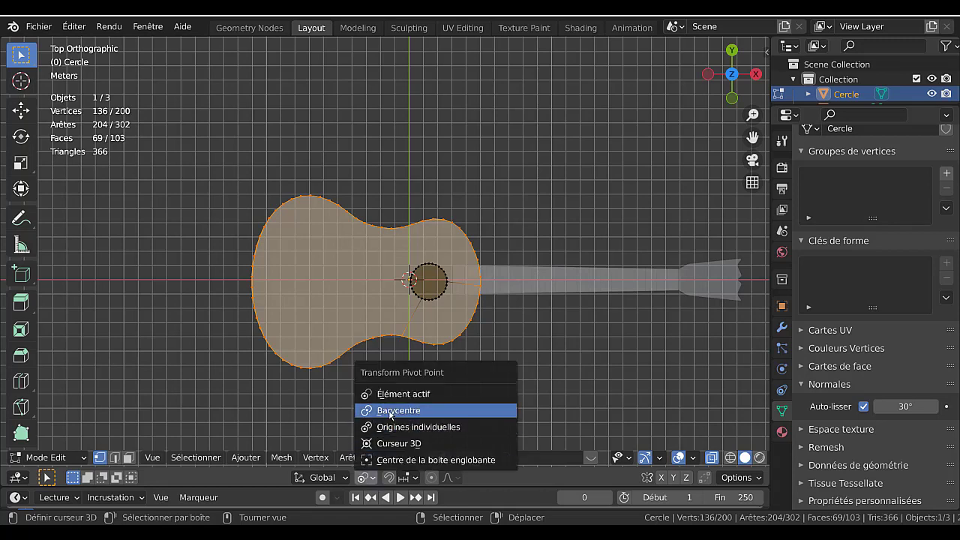
click(386, 405)
key(s)
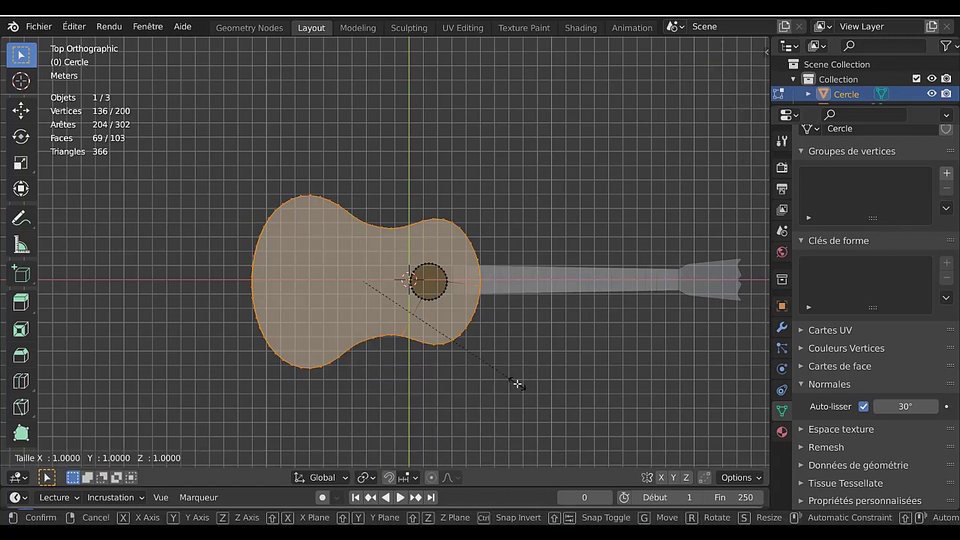
key(y)
click(527, 402)
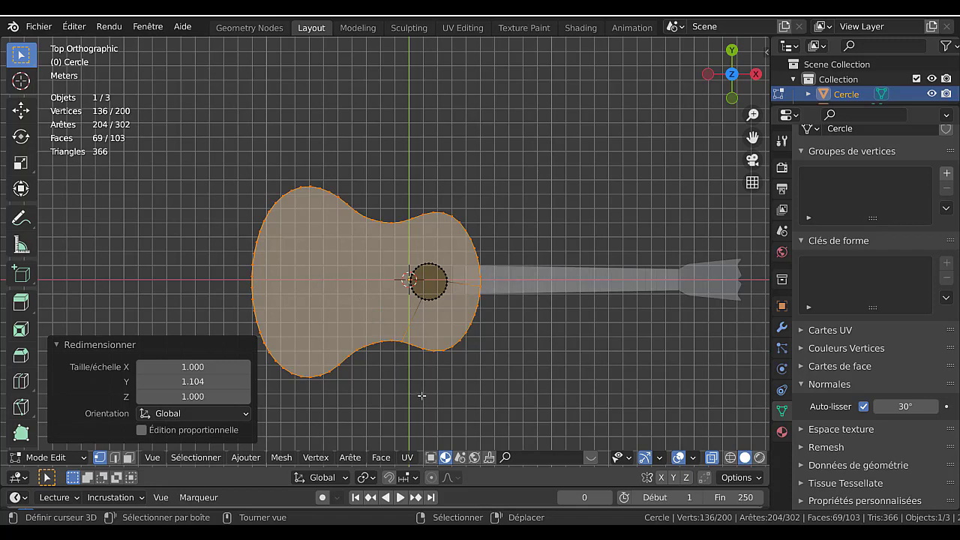
key(Tab)
key(Tab)
middle_drag(420, 380, 420, 376)
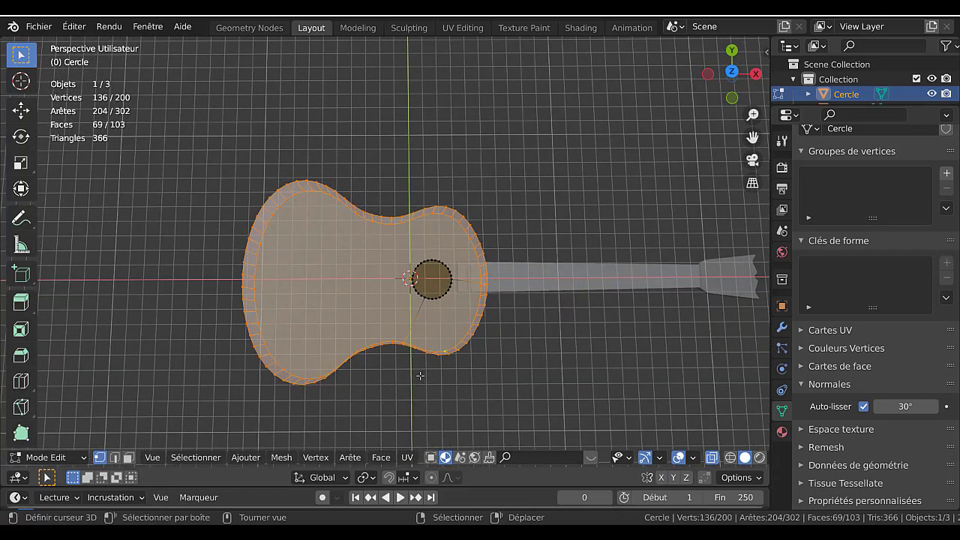
key(KP_7)
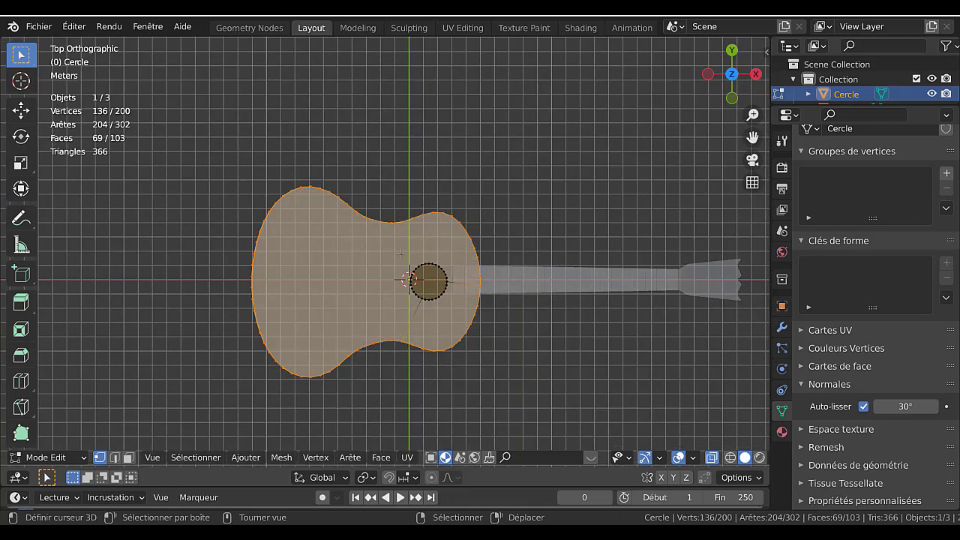
Try selecting the rim vertices at both waist curves with shortest-path selection, and undo the paths that cross the soundhole
click(351, 204)
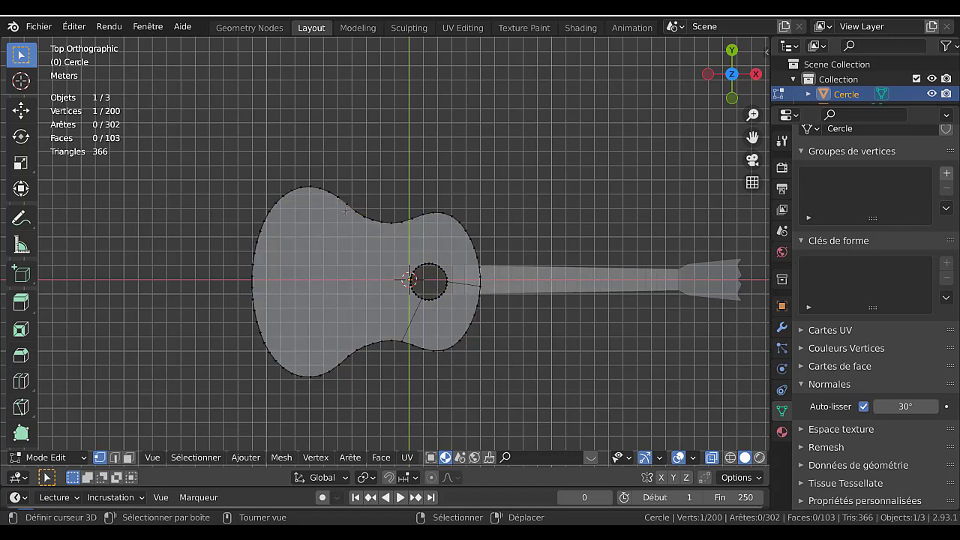
key(ctrl)
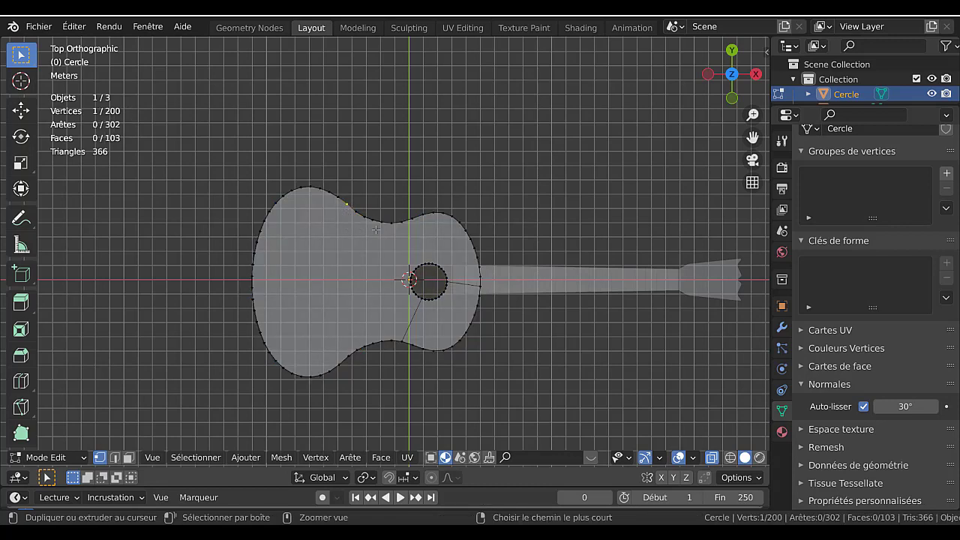
ctrl+click(415, 220)
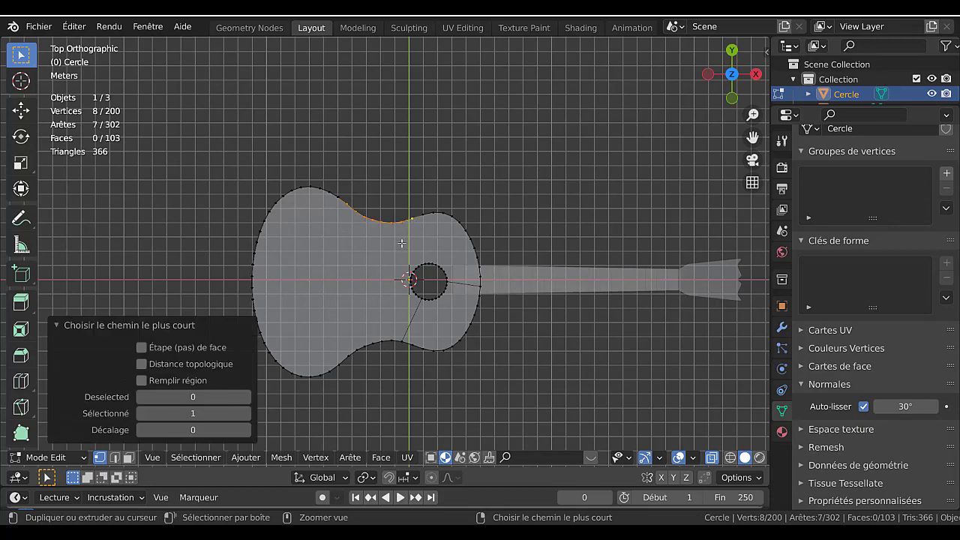
middle_drag(415, 220, 410, 290)
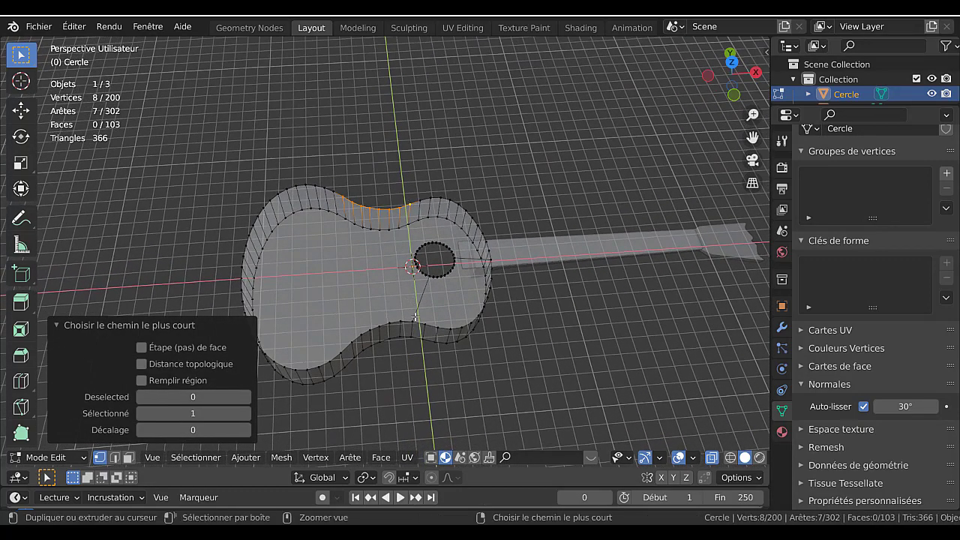
ctrl+click(415, 321)
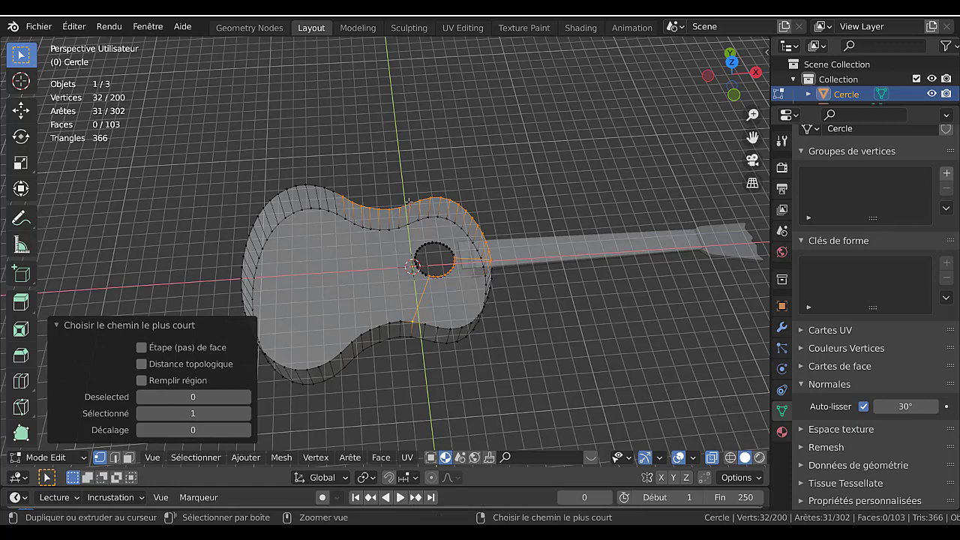
key(ctrl+z)
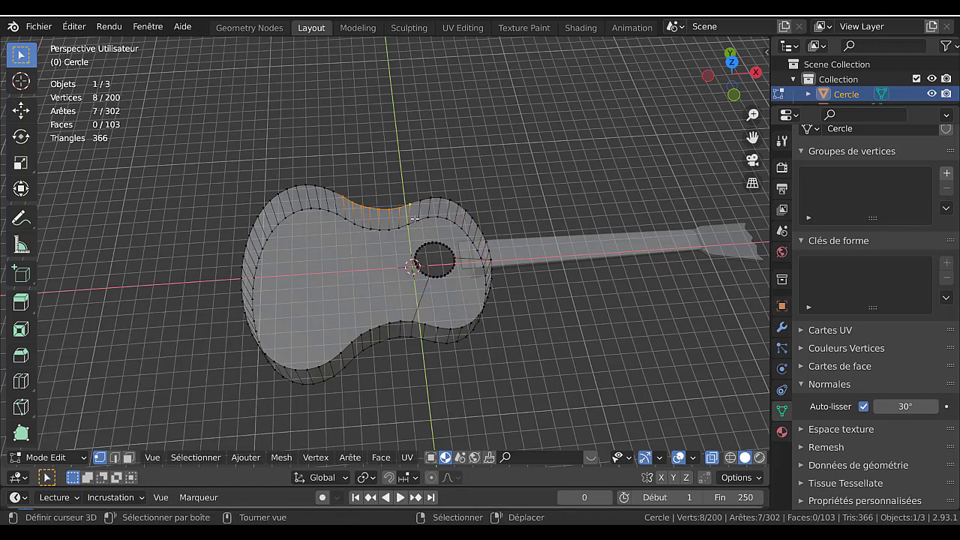
ctrl+click(411, 322)
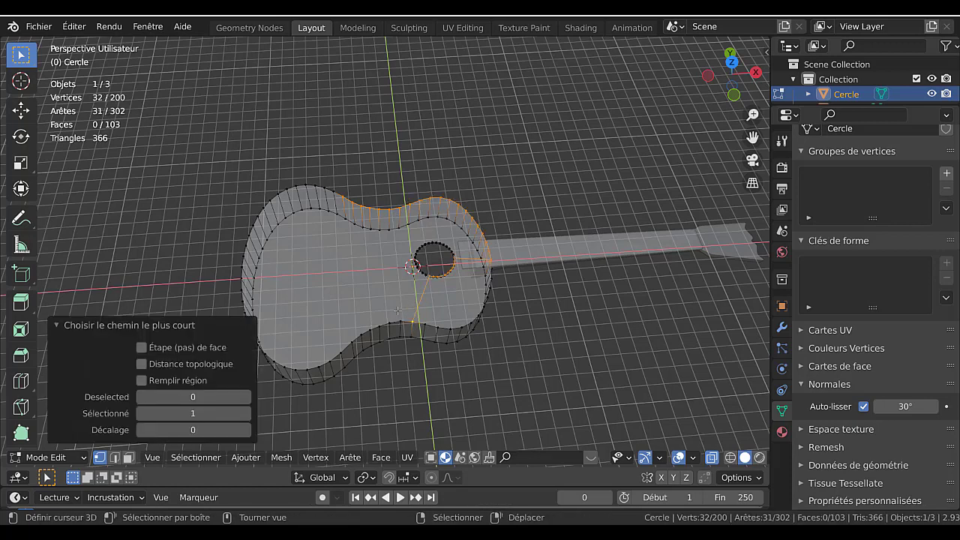
key(ctrl+z)
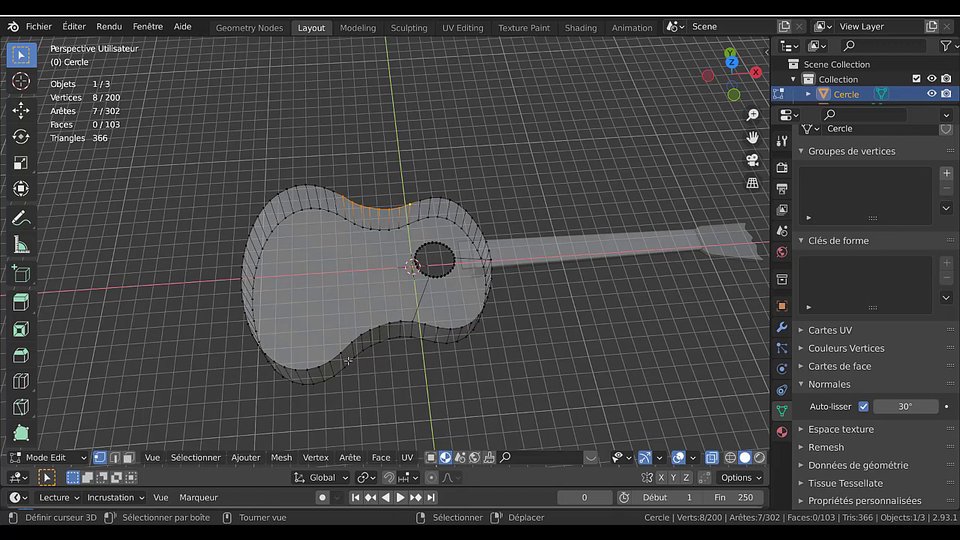
key(KP_7)
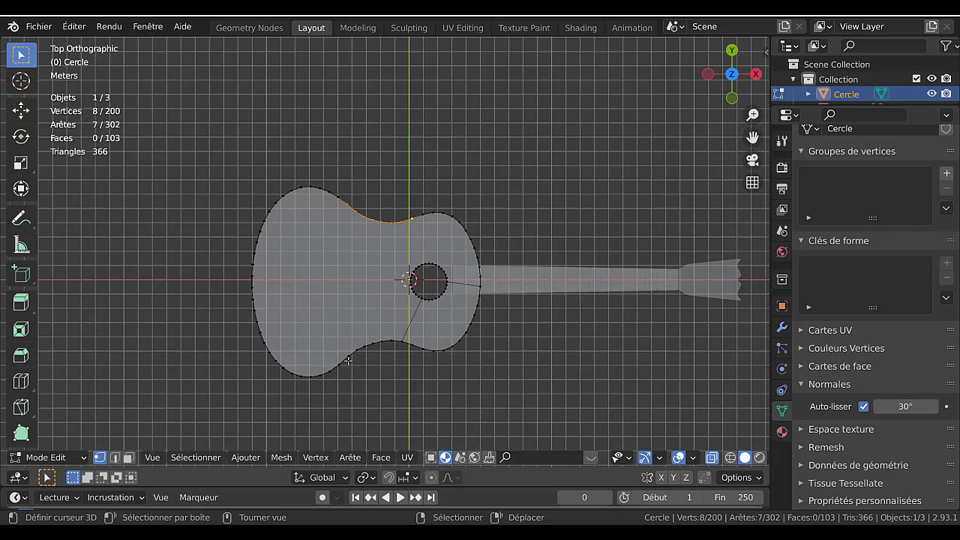
Box-select the waist vertices on both sides of the guitar body, including the full inward curves
click(397, 366)
key(b)
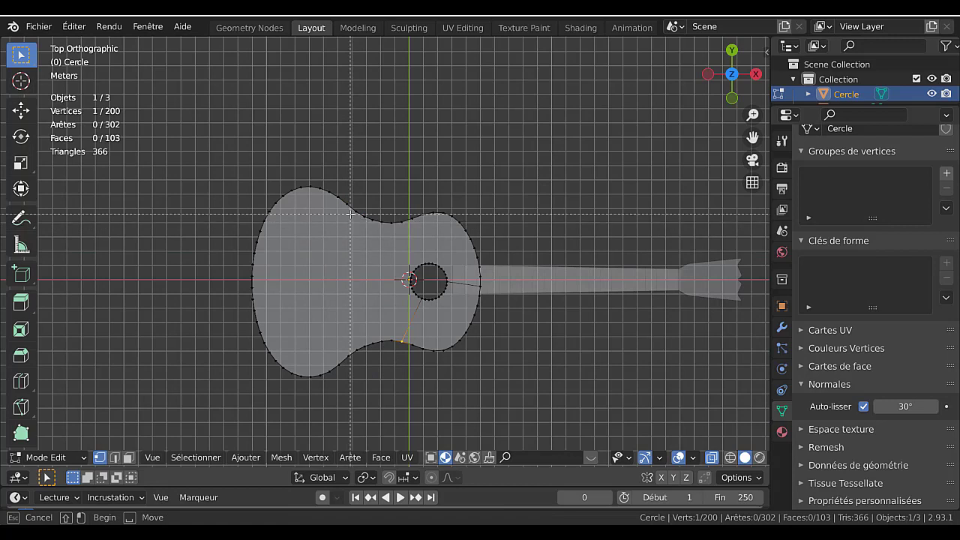
drag(351, 213, 405, 352)
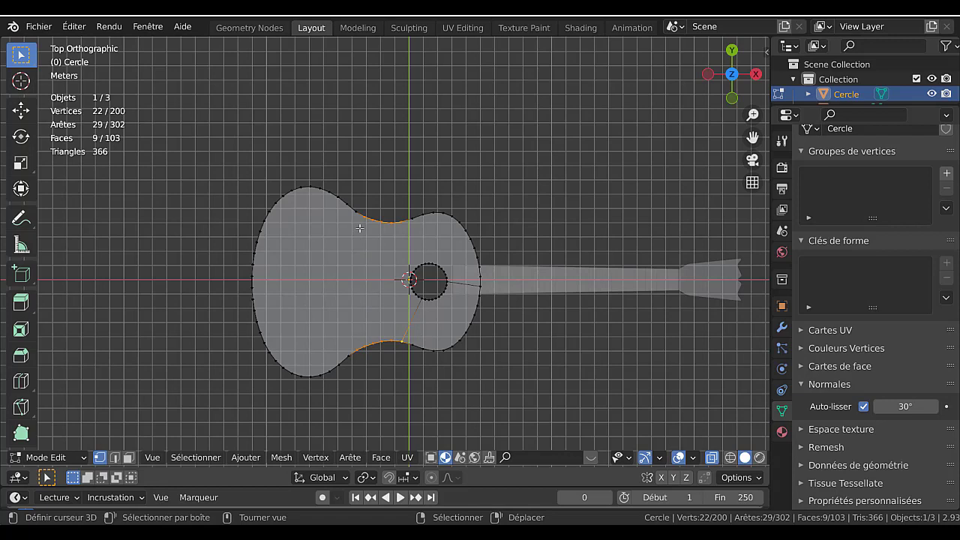
click(376, 203)
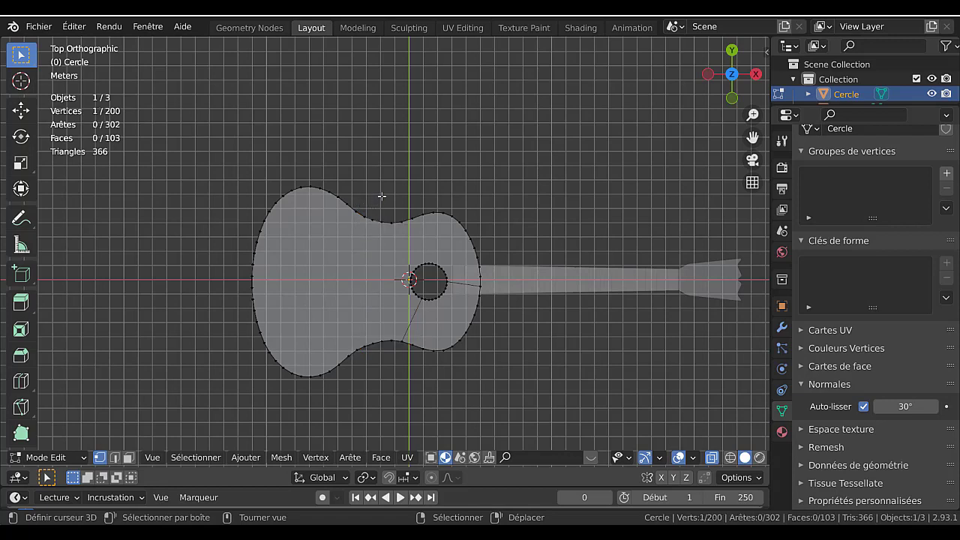
key(b)
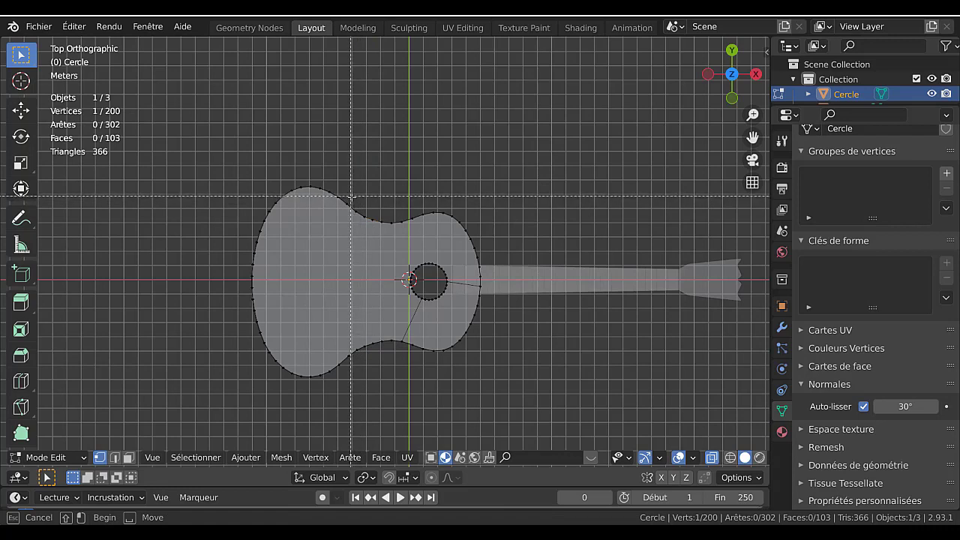
drag(352, 196, 404, 353)
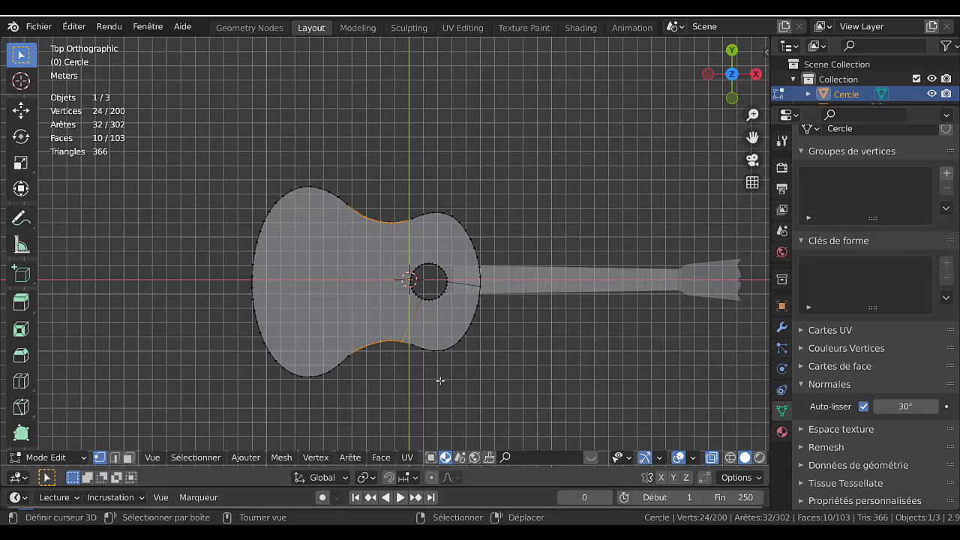
middle_drag(476, 391, 507, 278)
middle_drag(408, 330, 358, 351)
Set the transform pivot to individual origins and flatten the two waist curves by scaling them about 0.279 along Y
click(365, 477)
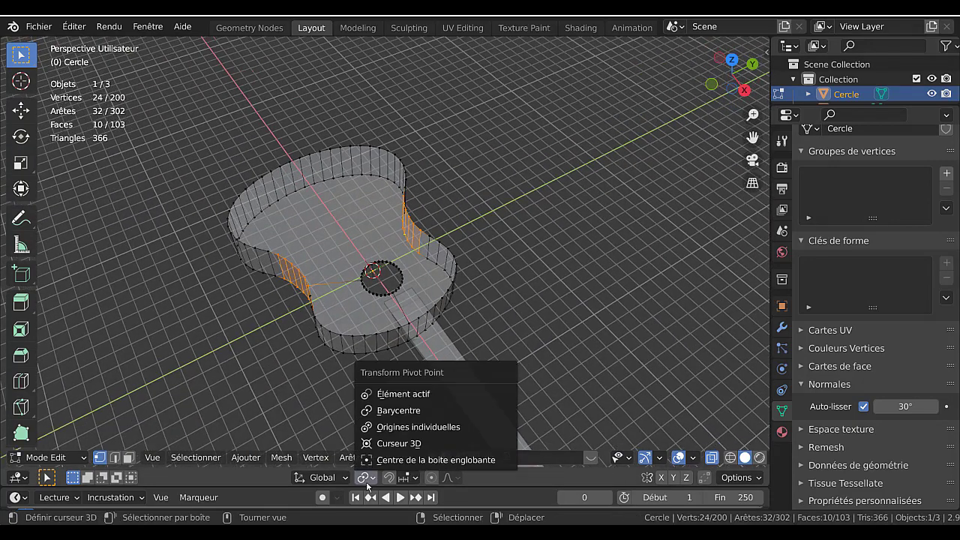
click(390, 426)
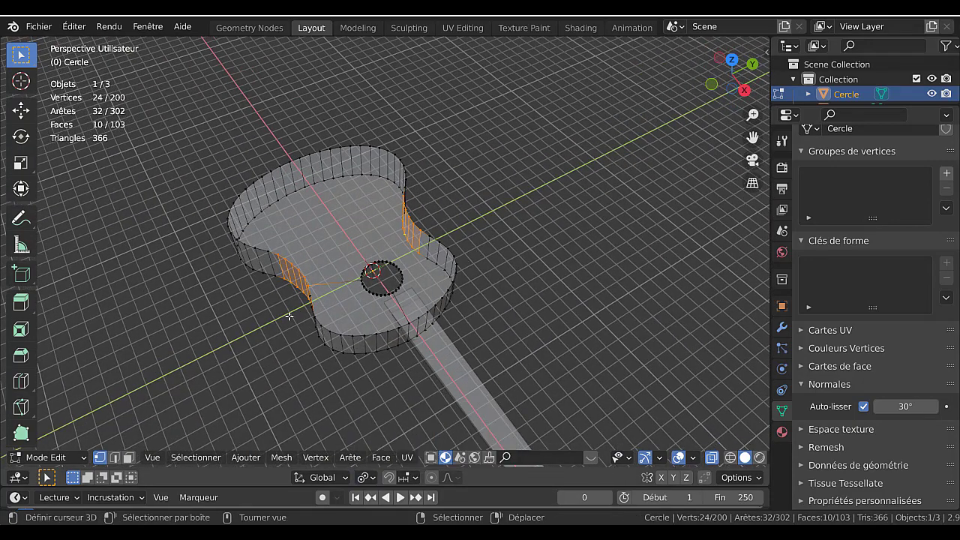
key(KP_7)
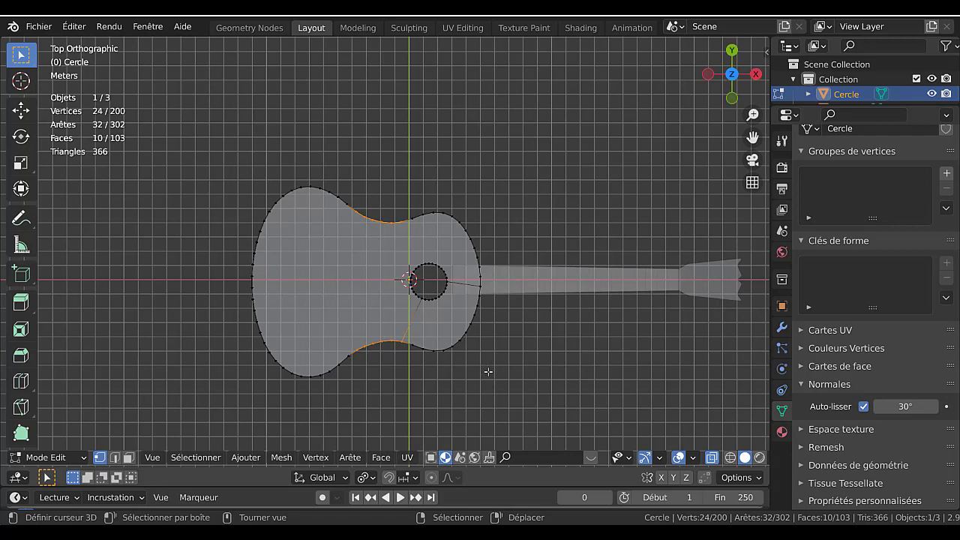
key(s)
key(y)
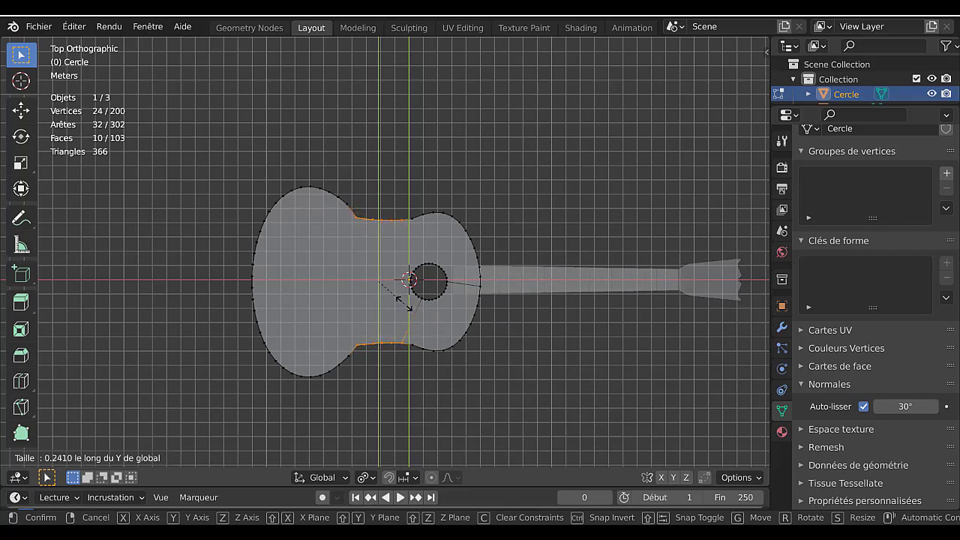
click(408, 304)
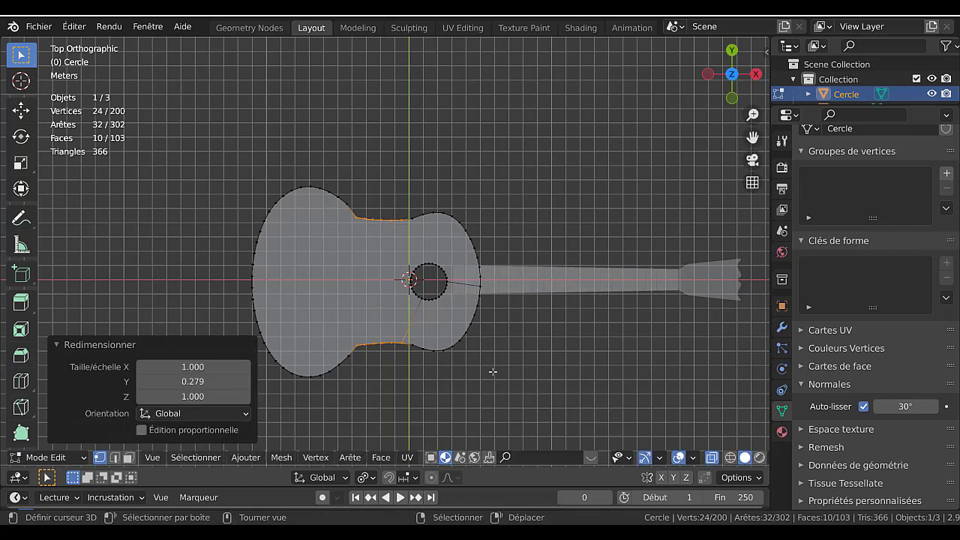
key(s)
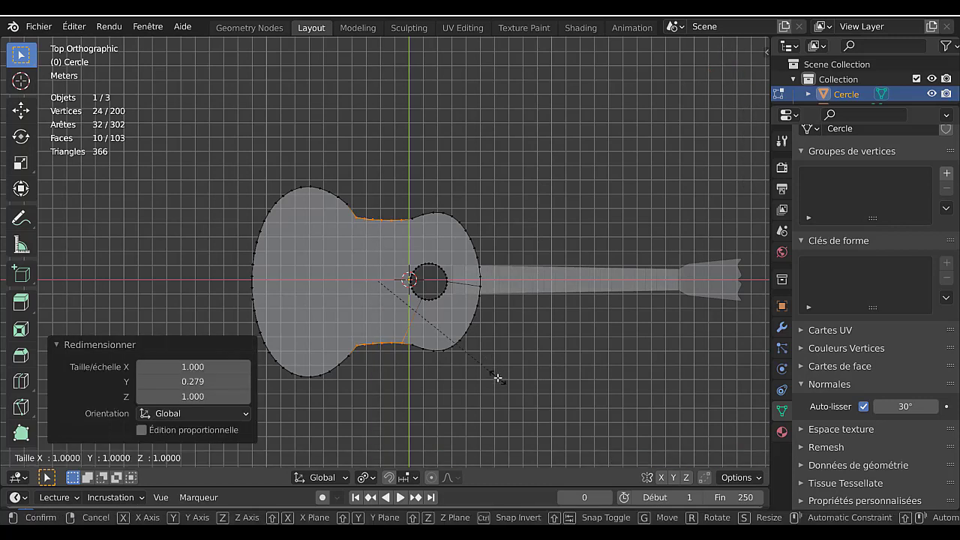
key(y)
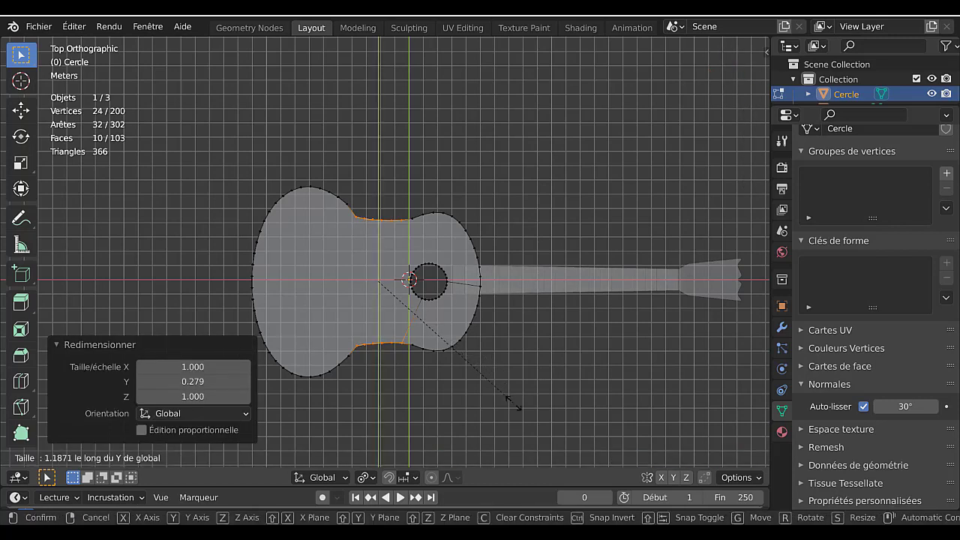
key(Escape)
Set the transform pivot to Barycentre and widen the waist by scaling the selected vertices about 1.075 along Y
click(366, 477)
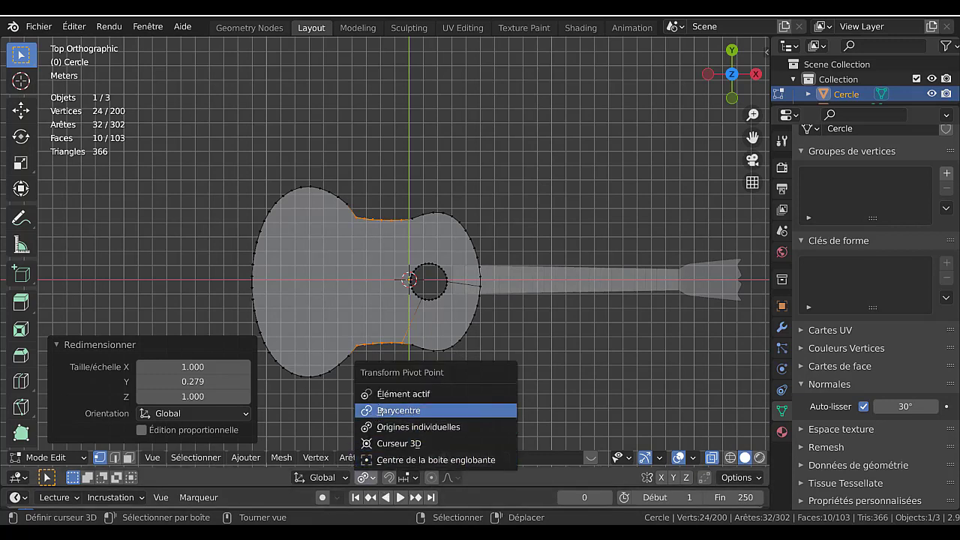
click(398, 410)
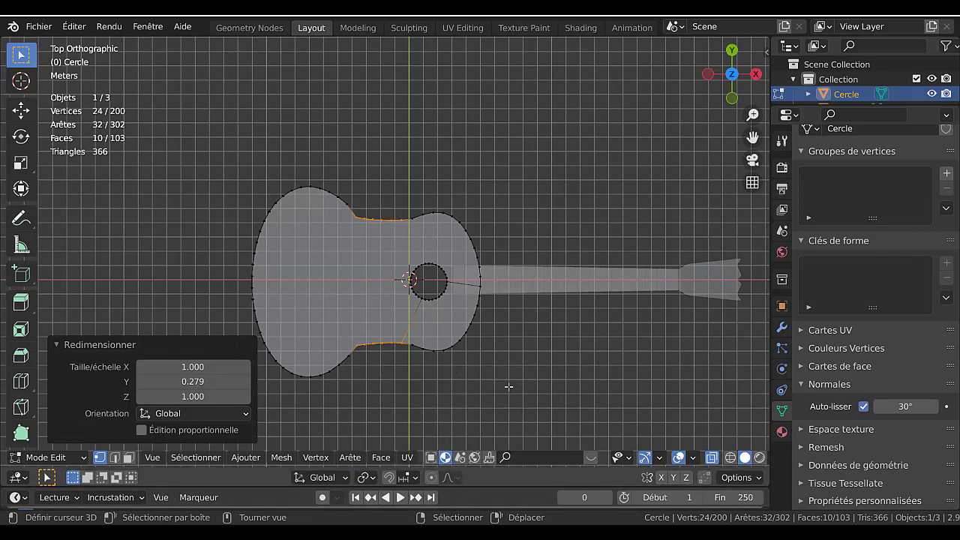
key(s)
key(y)
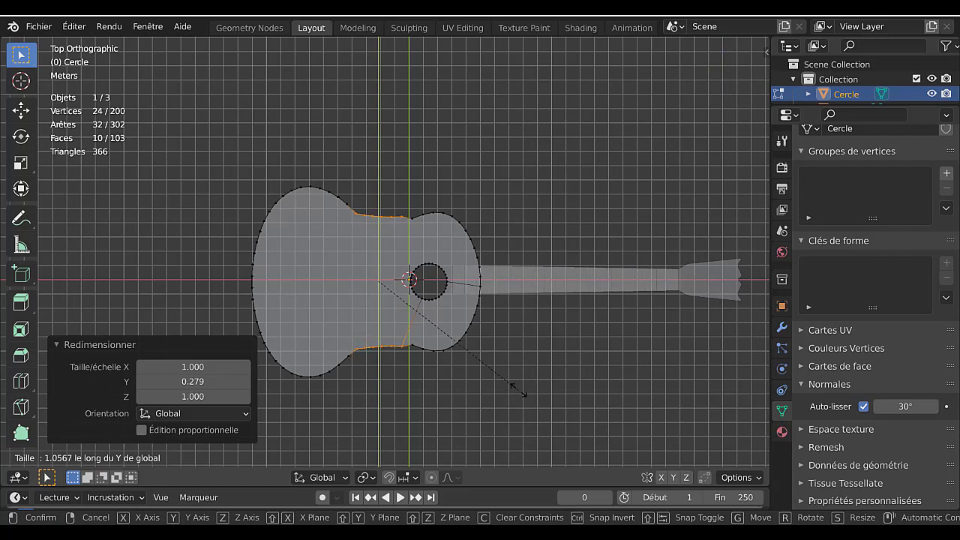
click(520, 393)
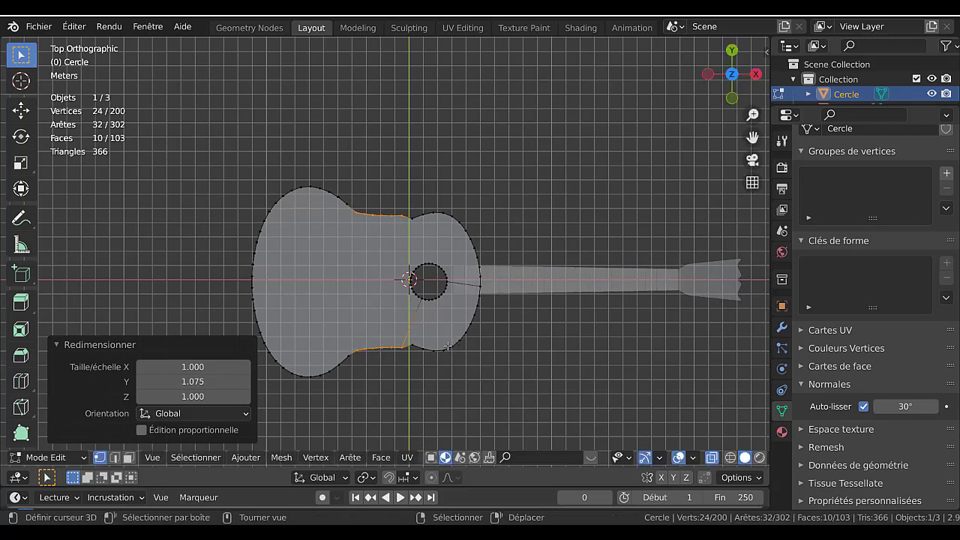
Select the edge loop around the top rim of the guitar body and smooth it with LoopTools Relax
alt+click(372, 348)
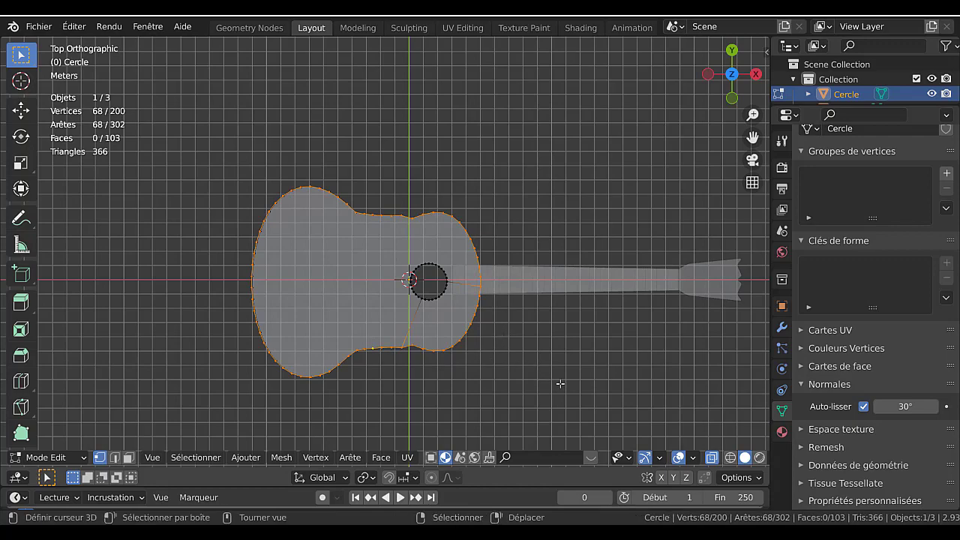
key(q)
mouse_move(544, 314)
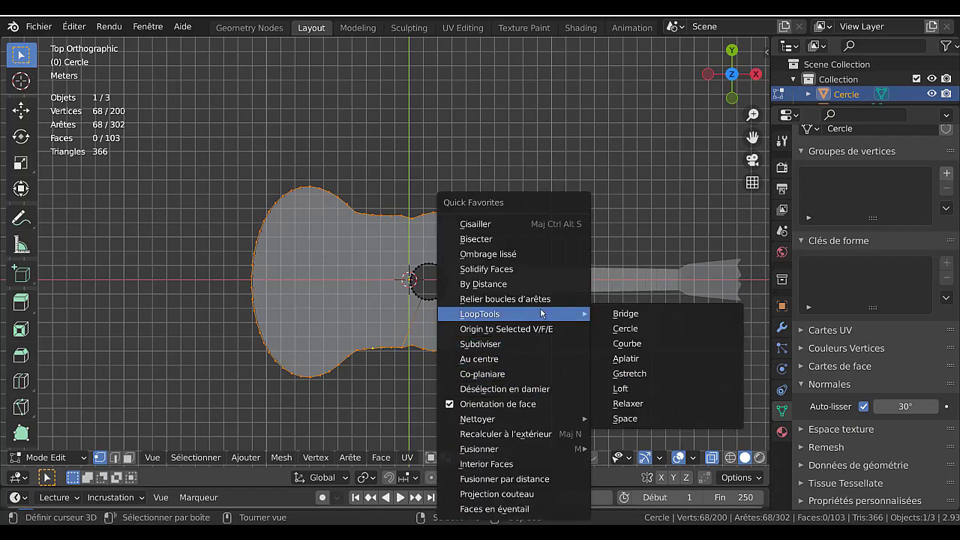
click(625, 402)
mouse_move(519, 369)
middle_down()
mouse_move(517, 310)
mouse_move(527, 384)
middle_up()
Undo the rim smoothing and both waist scalings, inspect the outline in Object Mode, and return to Edit Mode
key(ctrl+z)
key(ctrl+z)
key(ctrl+z)
key(ctrl+z)
key(ctrl+z)
key(ctrl+z)
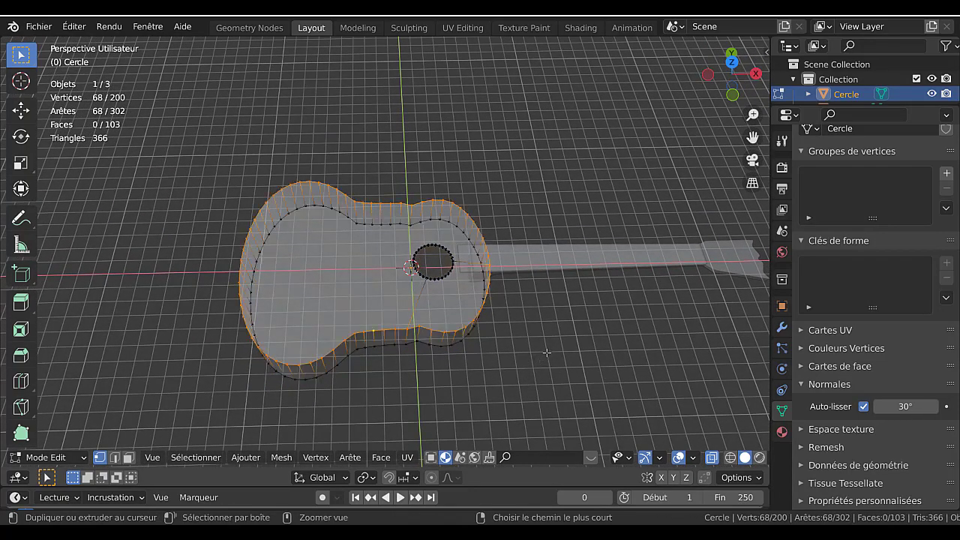
key(Tab)
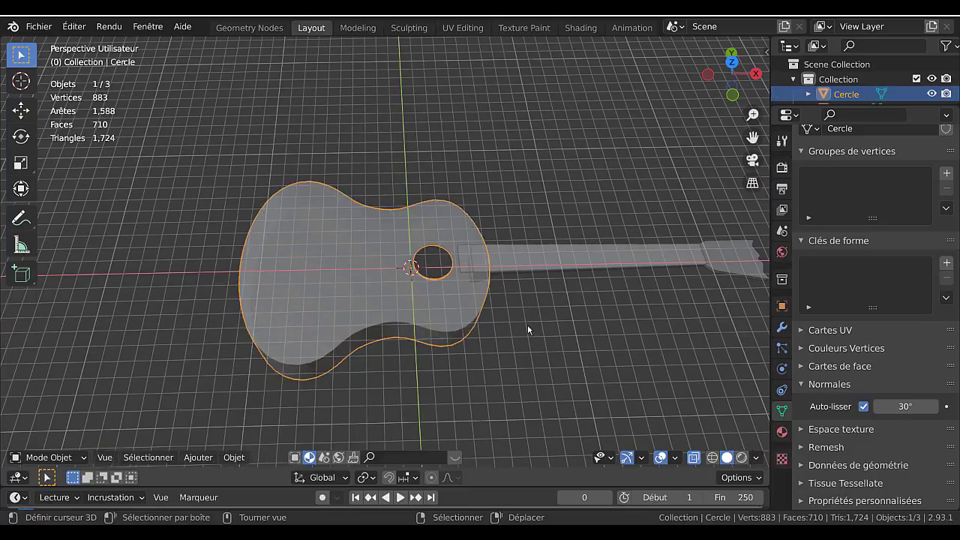
middle_drag(527, 323, 540, 260)
key(Tab)
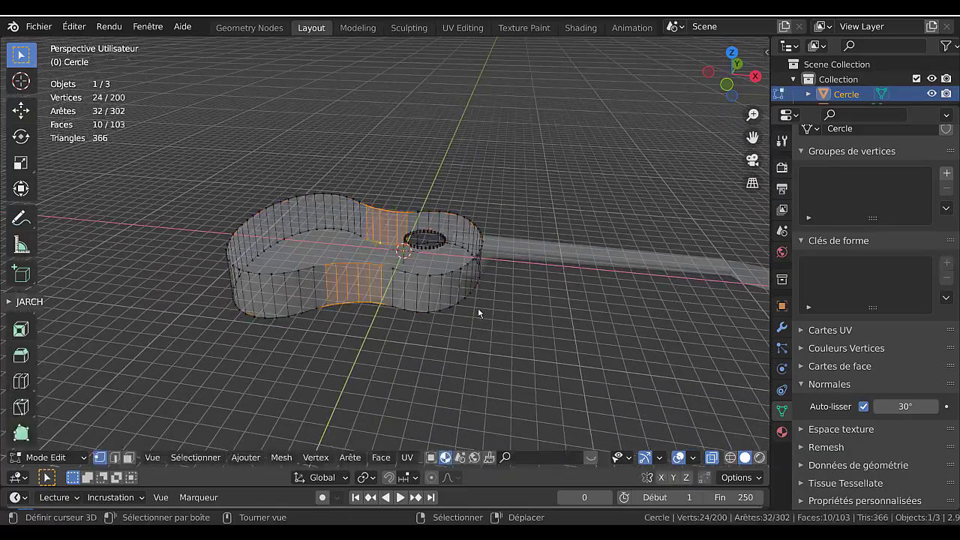
Check the guitar's overall proportions from the top view and return the body to Object Mode
middle_drag(448, 323, 470, 383)
key(KP_7)
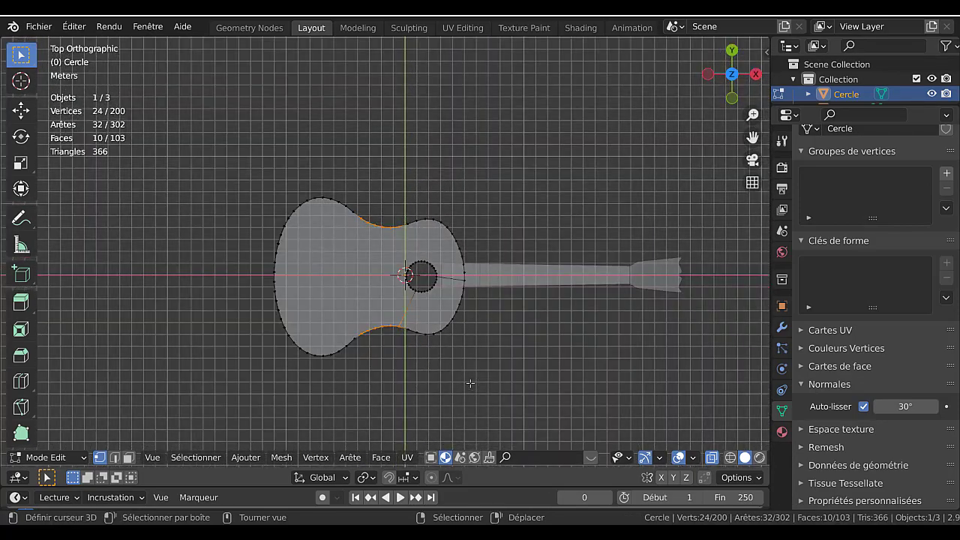
key(Tab)
shift+middle_drag(614, 368, 476, 370)
key(Tab)
key(Tab)
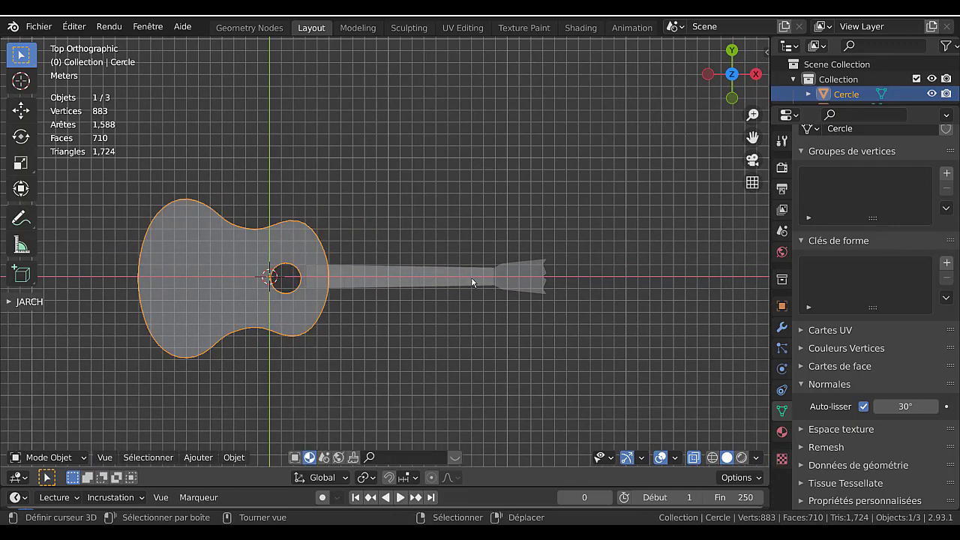
click(474, 279)
key(Tab)
scroll(524, 322, up, 1)
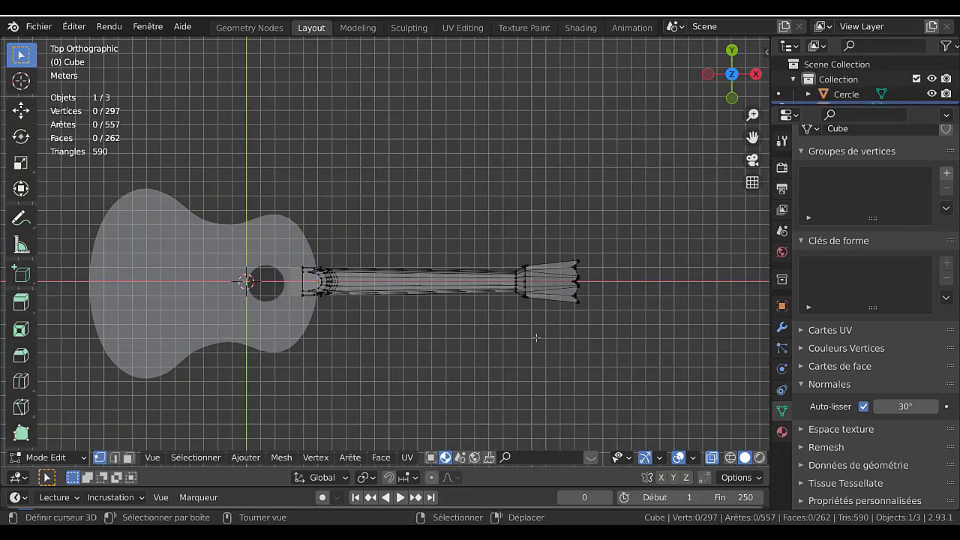
middle_drag(462, 342, 418, 266)
key(Tab)
Select the fretboard and the neck together, open both in Edit Mode and view them from the top
scroll(442, 255, up, 3)
click(434, 240)
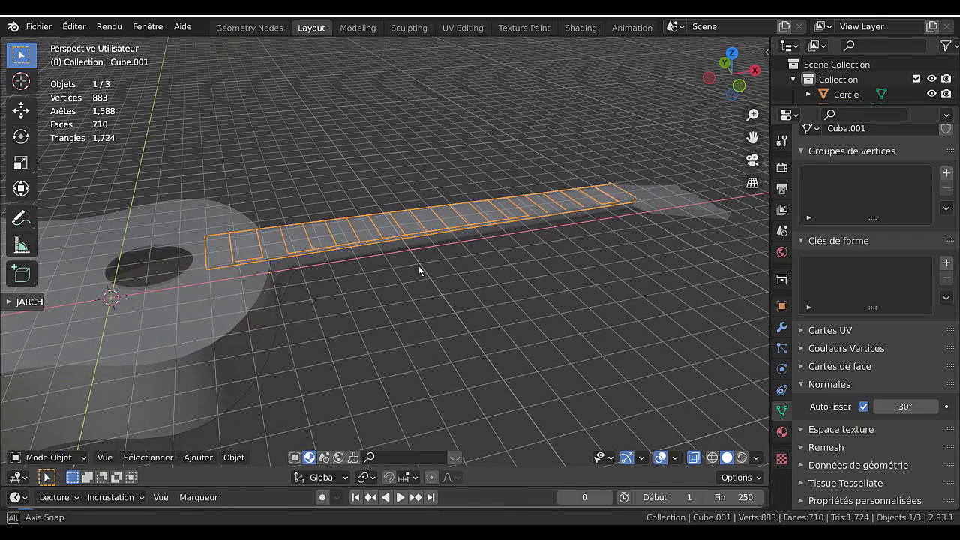
shift+click(432, 246)
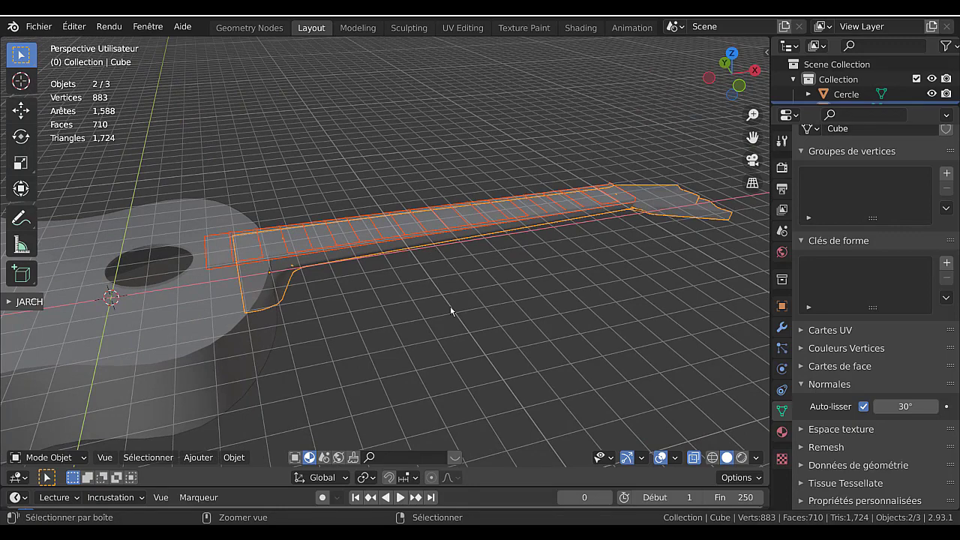
key(Tab)
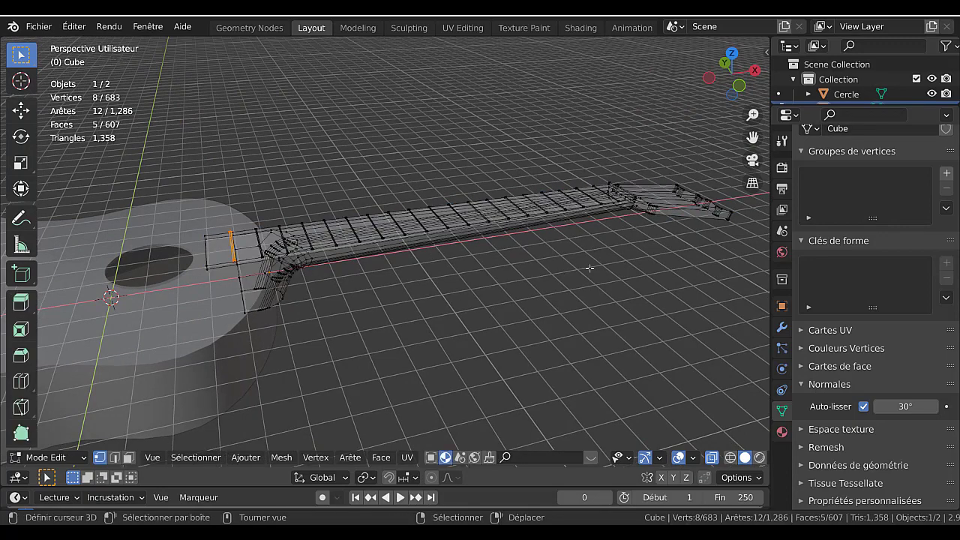
middle_drag(577, 281, 502, 273)
key(KP_7)
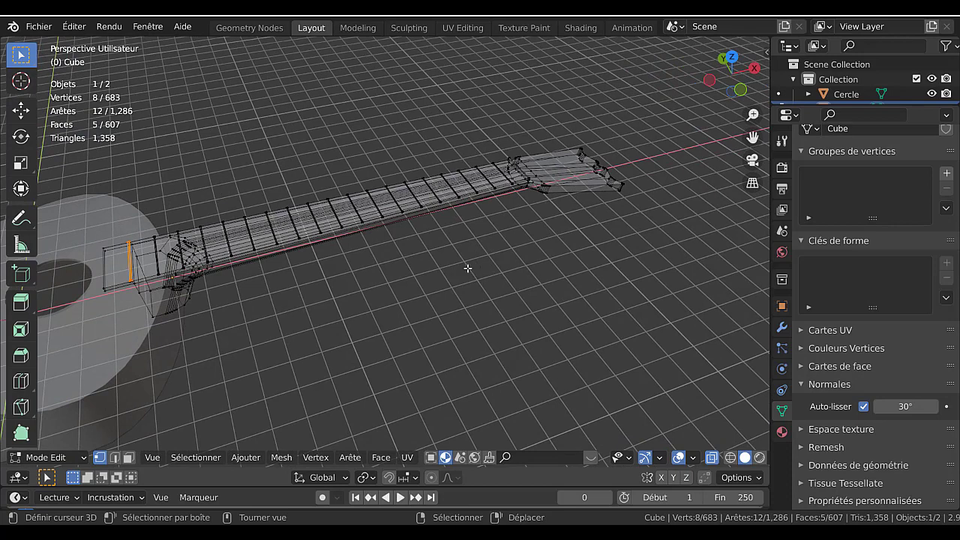
key(Tab)
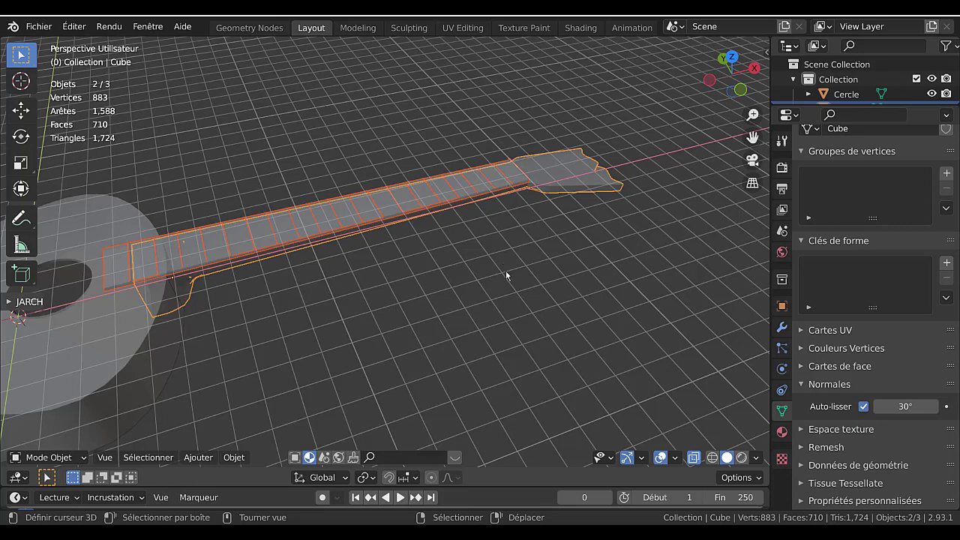
key(Tab)
key(KP_7)
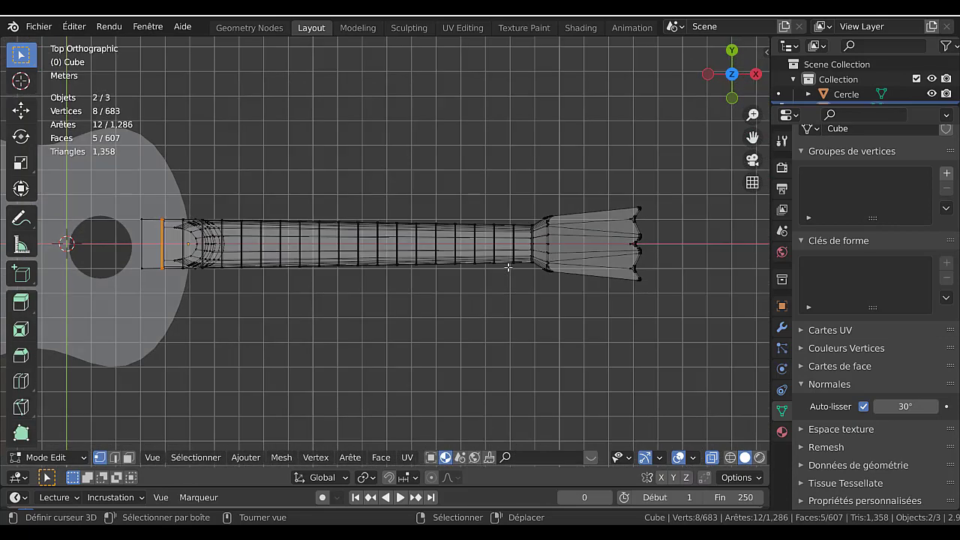
Select all geometry of the neck and fretboard and shorten it by scaling 0.880 along X
shift+middle_drag(508, 267, 412, 271)
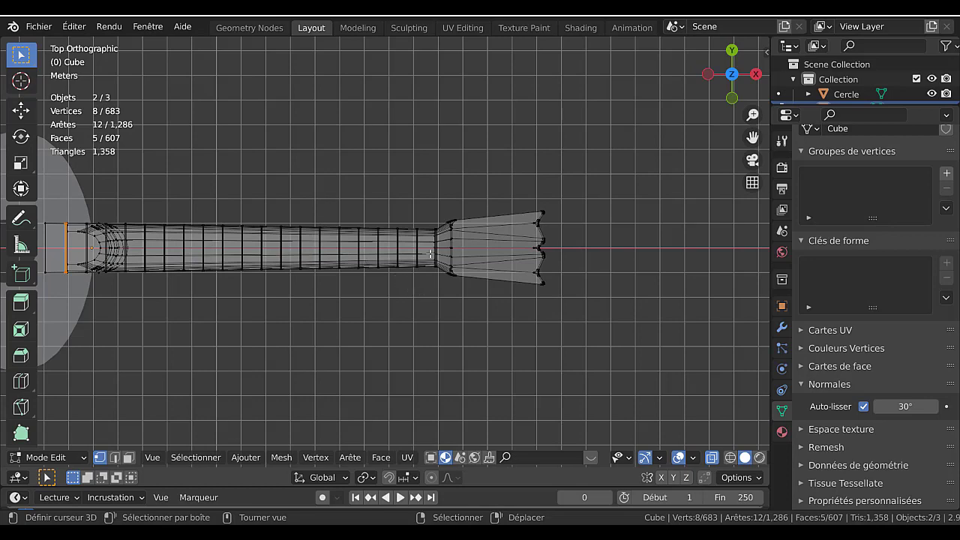
scroll(409, 291, down, 1)
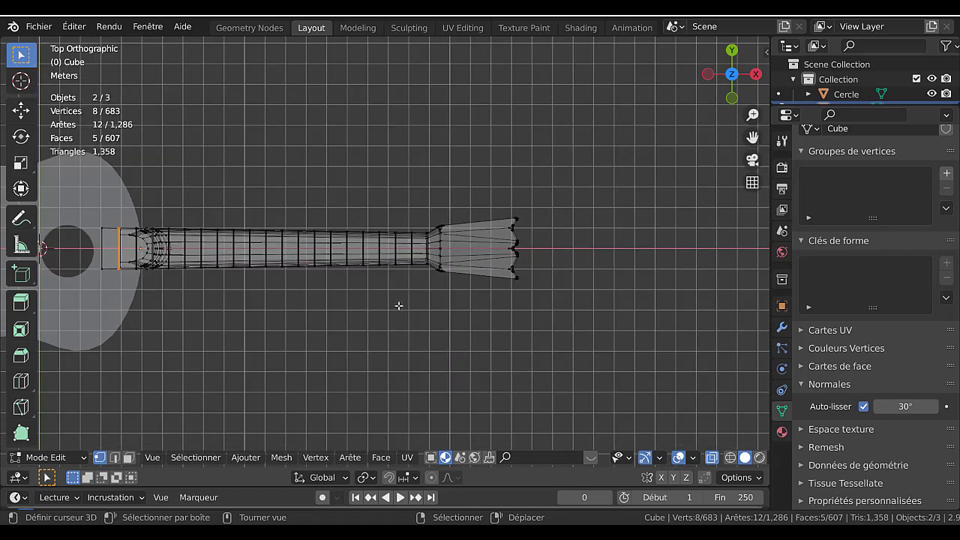
middle_drag(390, 285, 456, 244)
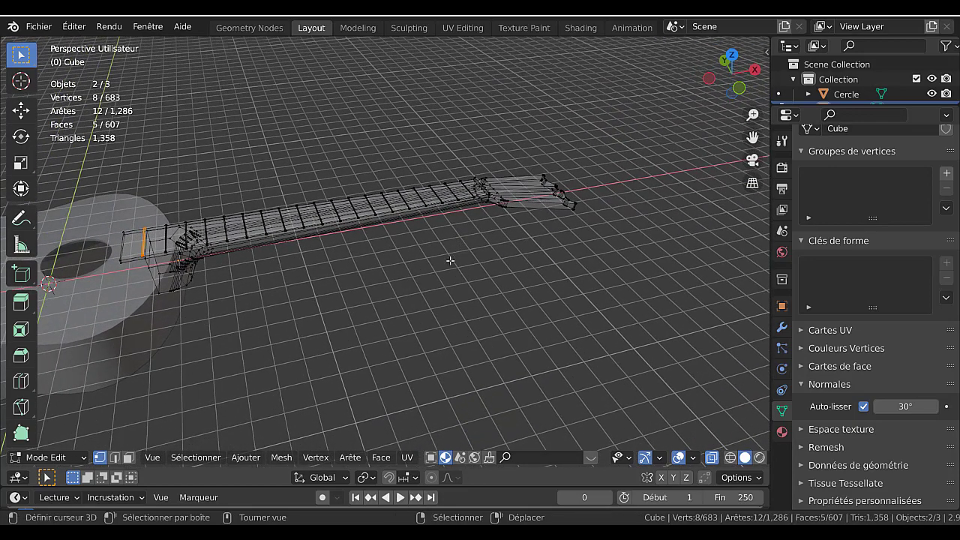
key(a)
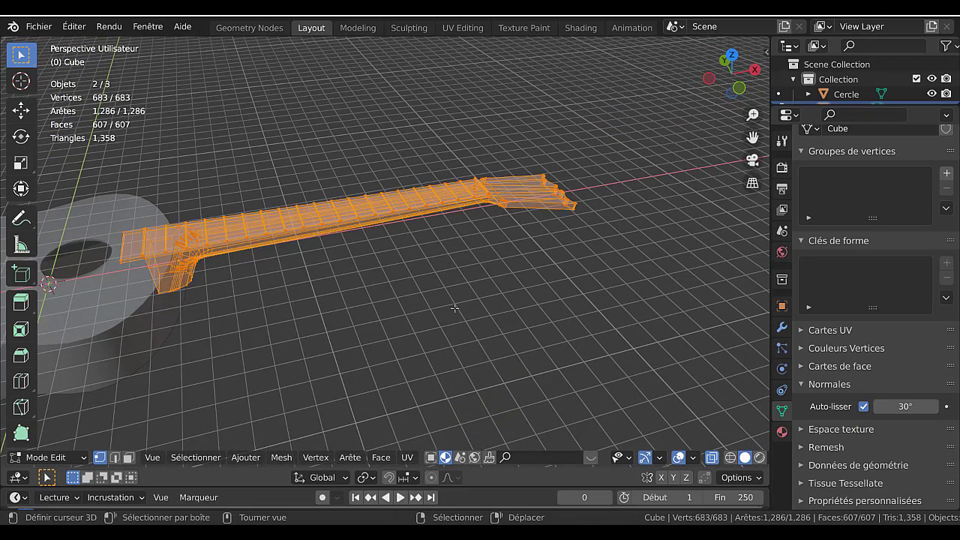
key(s)
key(x)
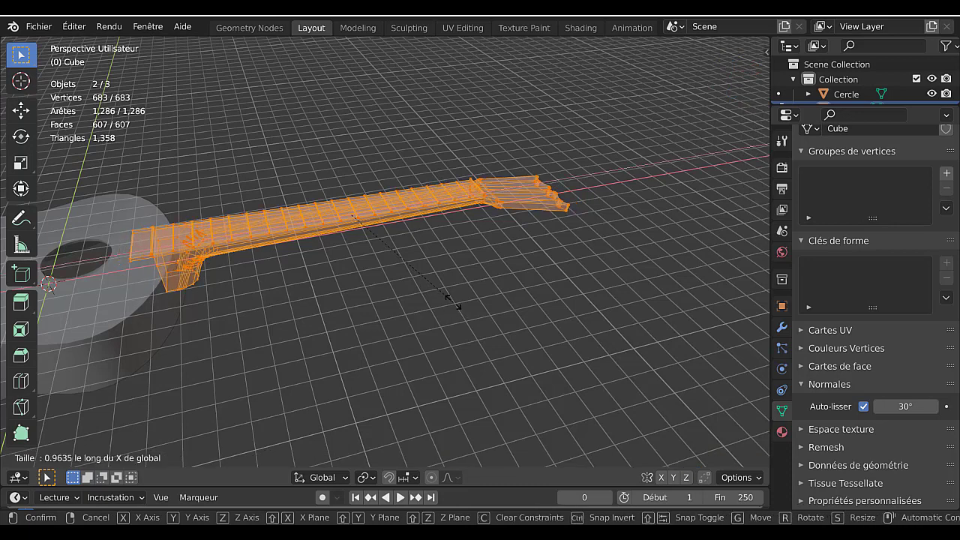
click(447, 291)
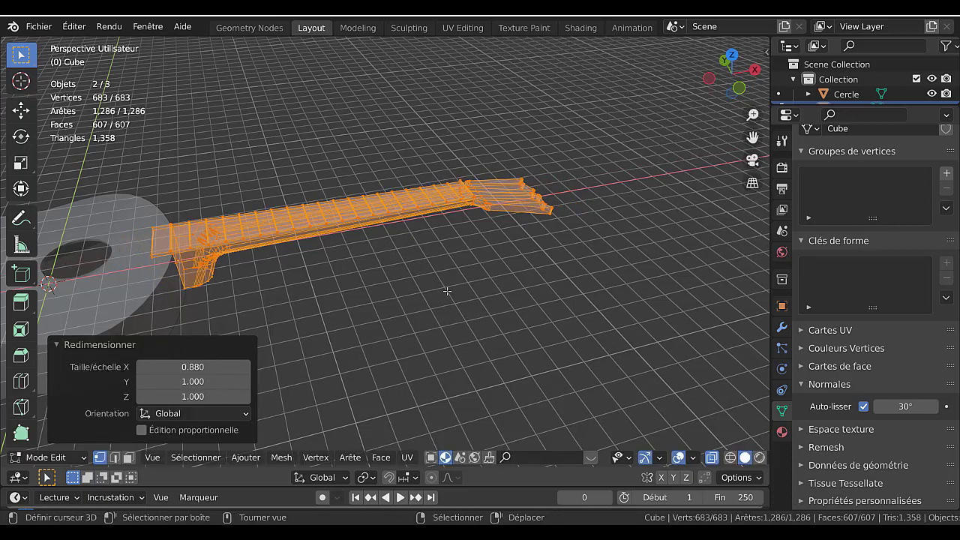
Turn off X-ray and move the fretboard's end face about -1.098 m along X toward the sound hole
key(KP_7)
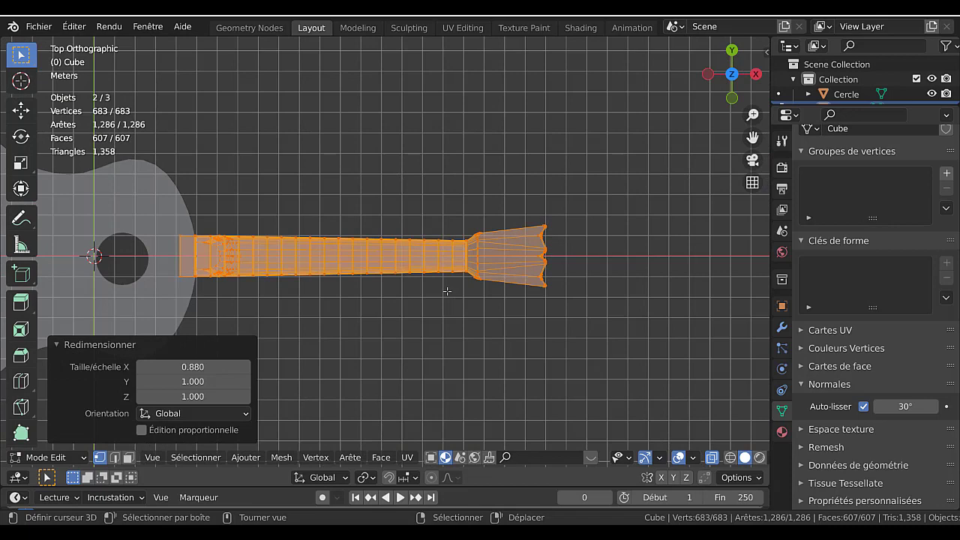
key(KP_1)
shift+middle_drag(385, 266, 520, 317)
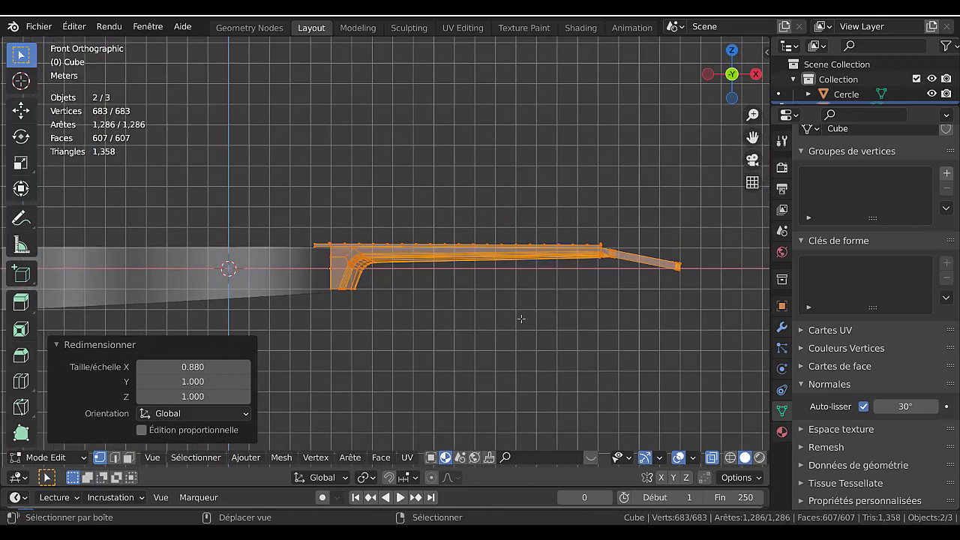
scroll(518, 317, up, 2)
shift+middle_drag(439, 314, 531, 320)
middle_drag(491, 318, 530, 298)
scroll(463, 294, up, 3)
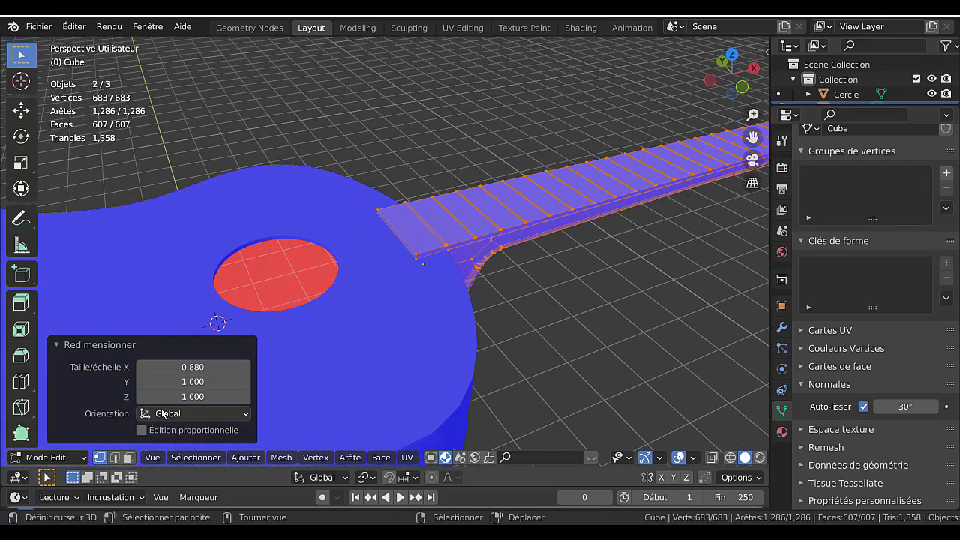
click(128, 457)
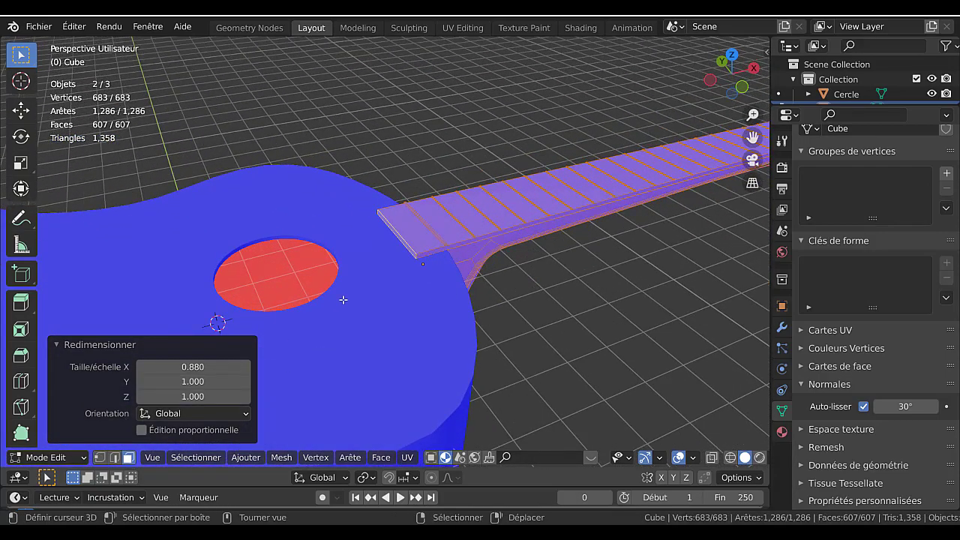
click(401, 239)
key(g)
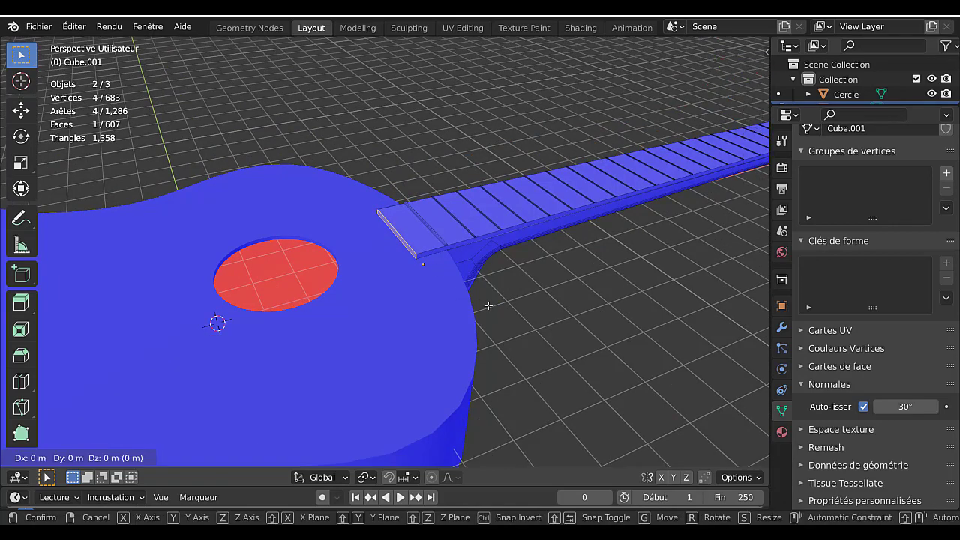
key(x)
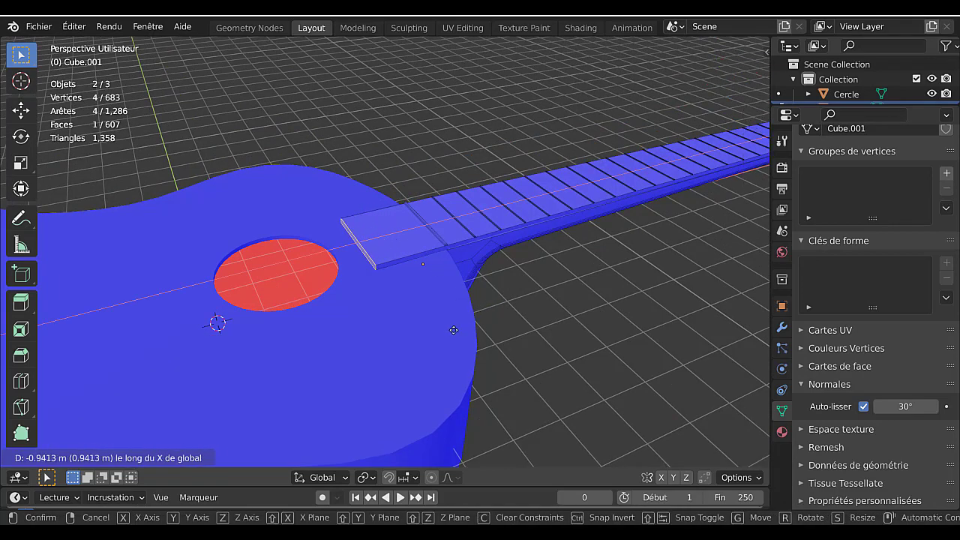
click(443, 317)
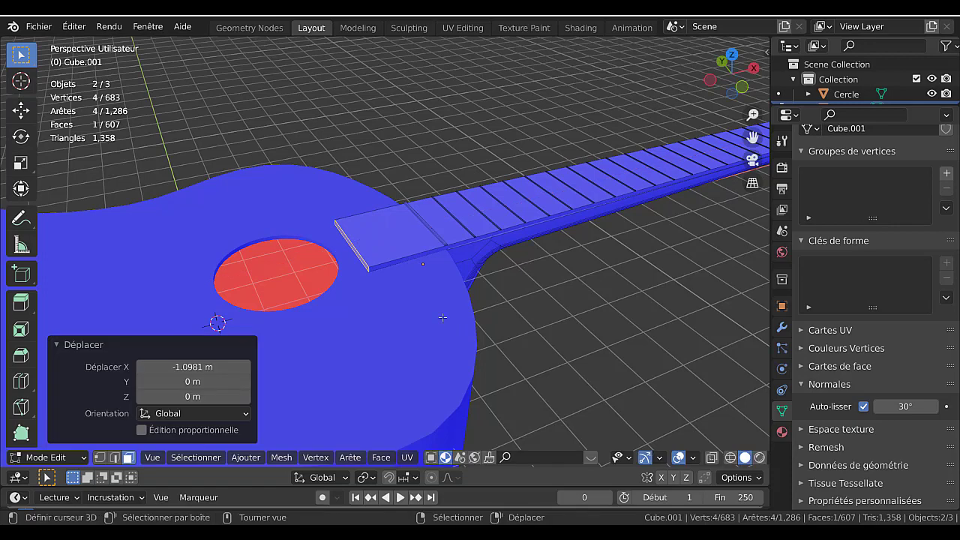
Add a centred loop cut across the fretboard's extended end section and bevel it by about 0.0313 m into a narrow strip
key(ctrl+r)
click(409, 255)
right_click(409, 255)
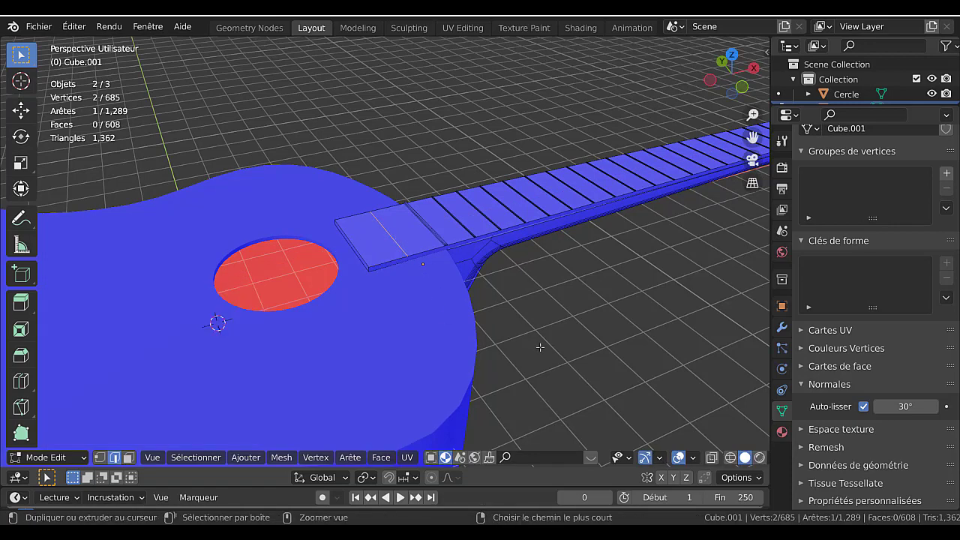
key(ctrl+b)
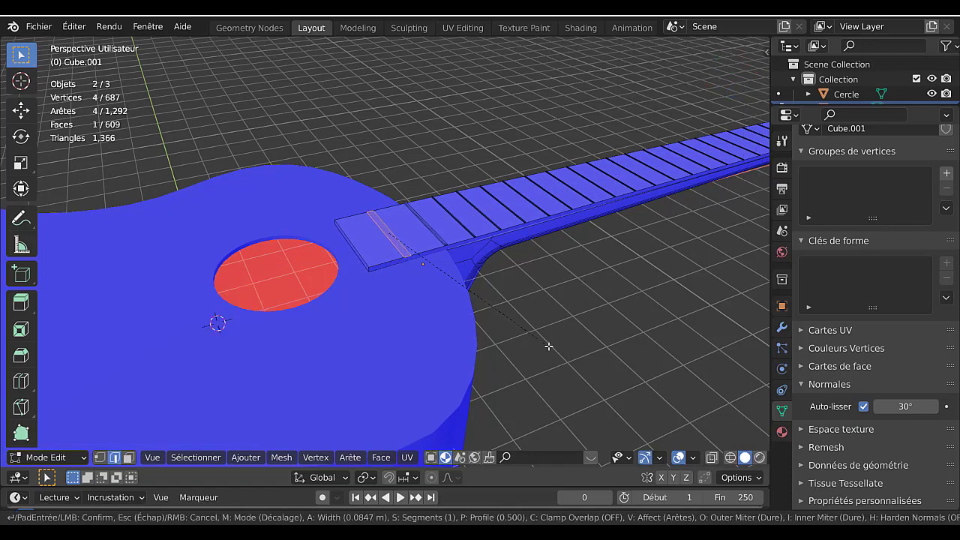
click(547, 344)
Extrude the strip about 0.054 m along its normal to form a fret, bevel its upper edges and return to Object Mode
key(e)
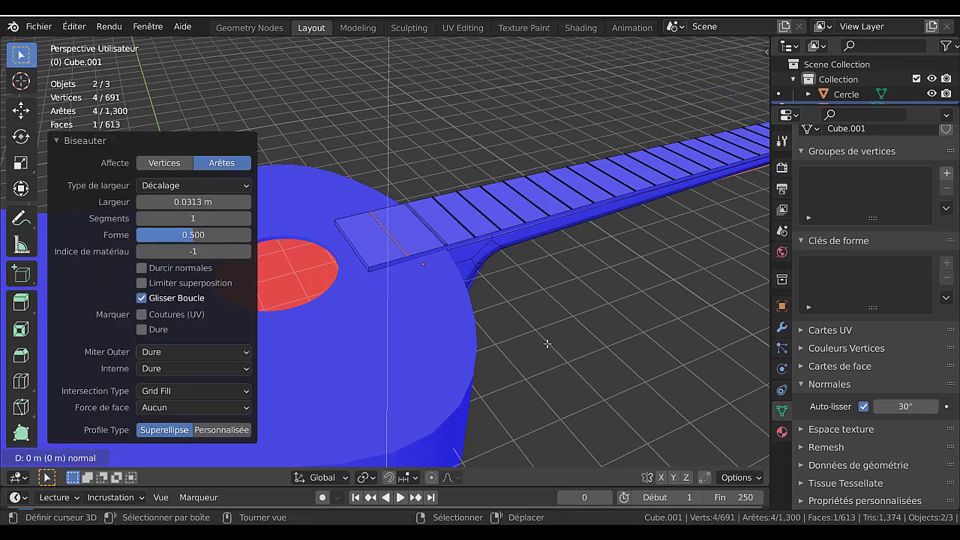
click(551, 341)
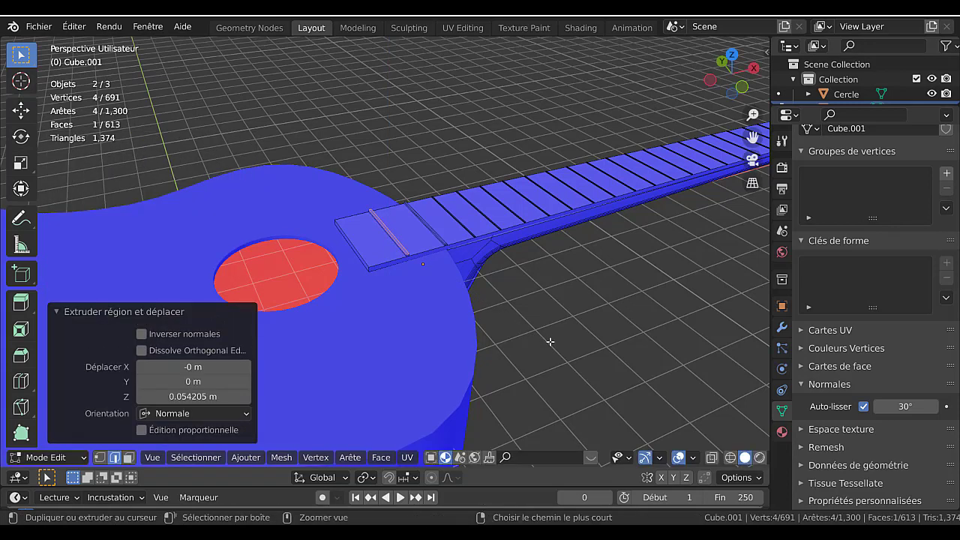
key(ctrl+b)
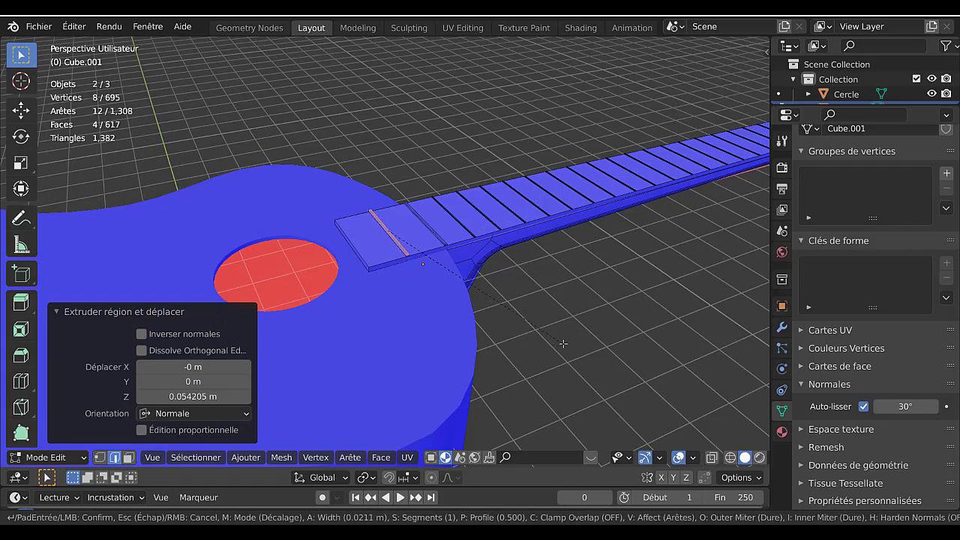
click(553, 341)
key(Tab)
Enable X-ray, select only the neck object and open it in Edit Mode
middle_drag(553, 341, 496, 359)
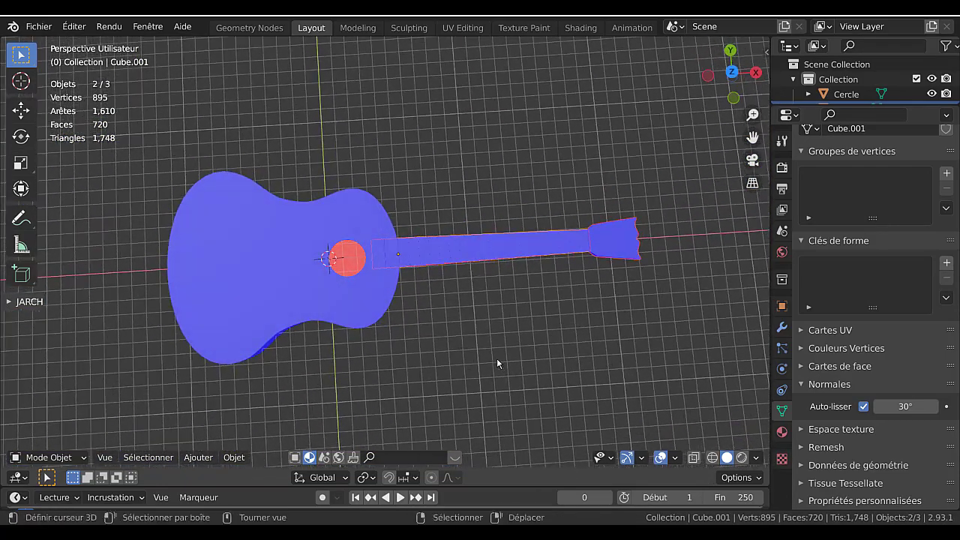
key(KP_7)
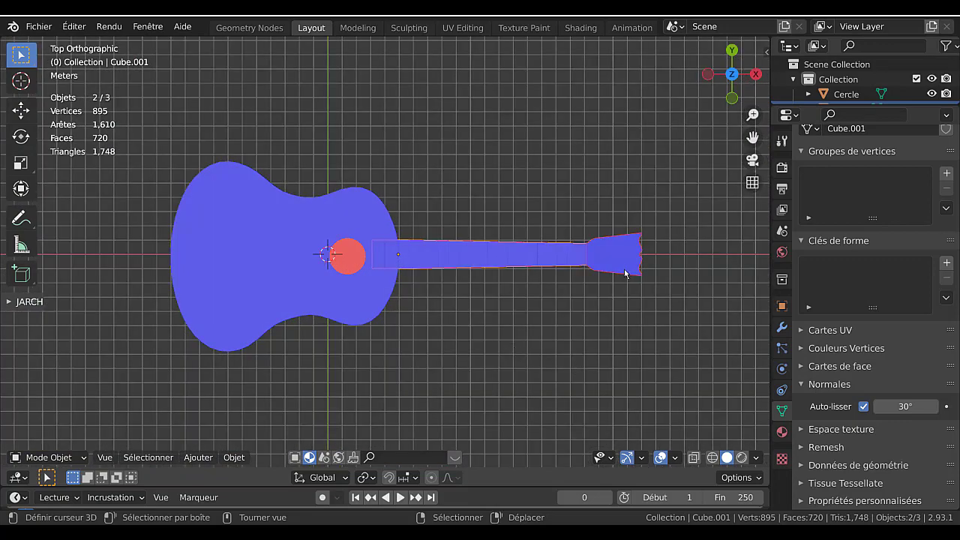
middle_drag(627, 362, 435, 308)
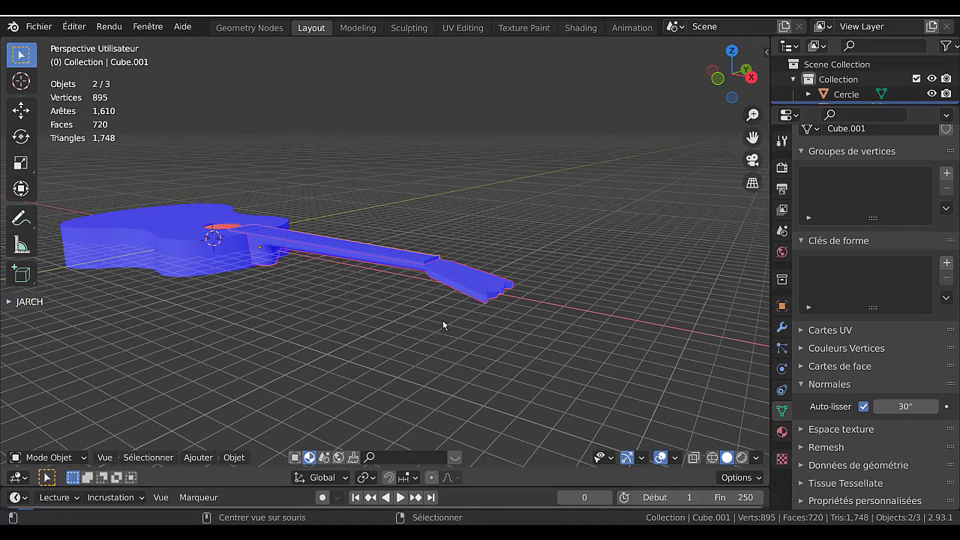
key(alt+z)
middle_drag(513, 322, 536, 331)
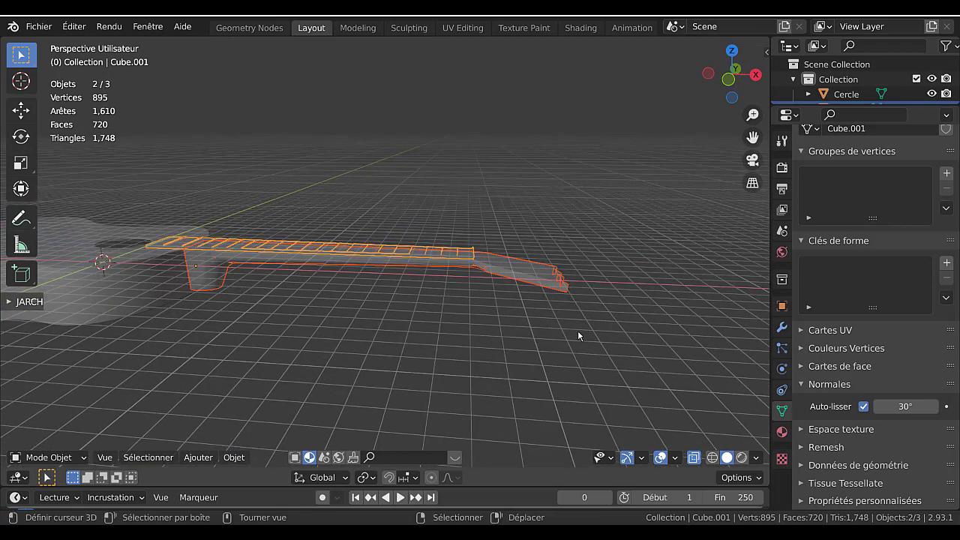
click(524, 277)
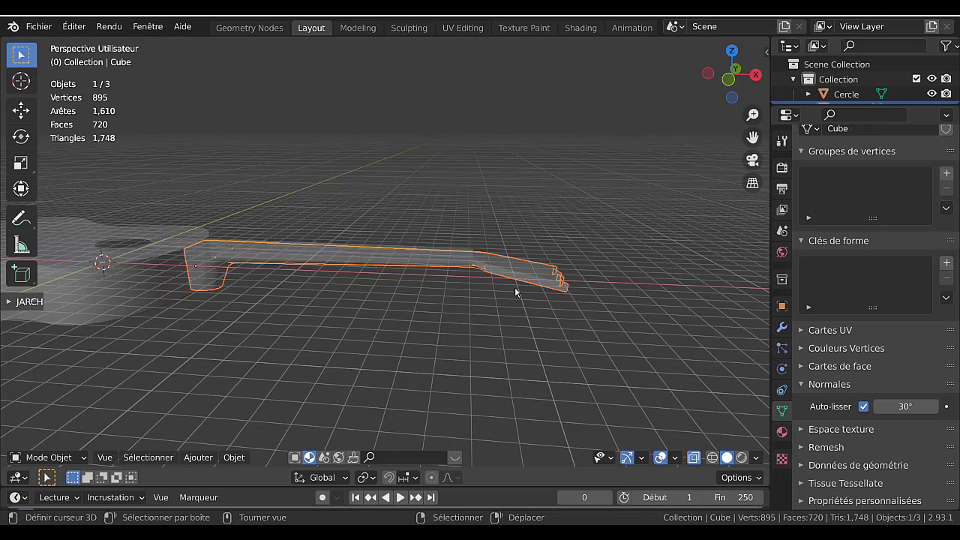
key(Tab)
Switch to vertex selection and circle-select only the vertices at the headstock's outer end
middle_drag(524, 328, 521, 336)
key(c)
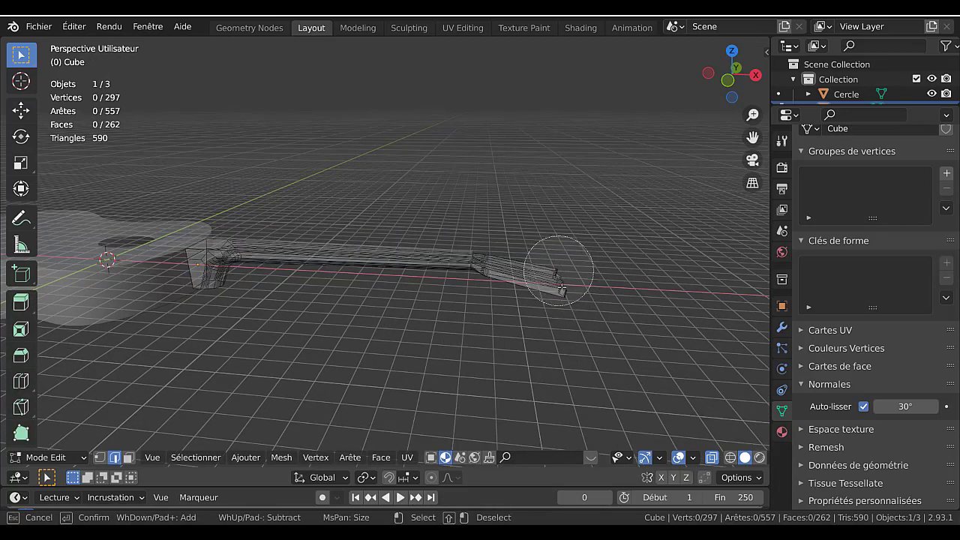
click(568, 270)
right_click(569, 322)
click(100, 457)
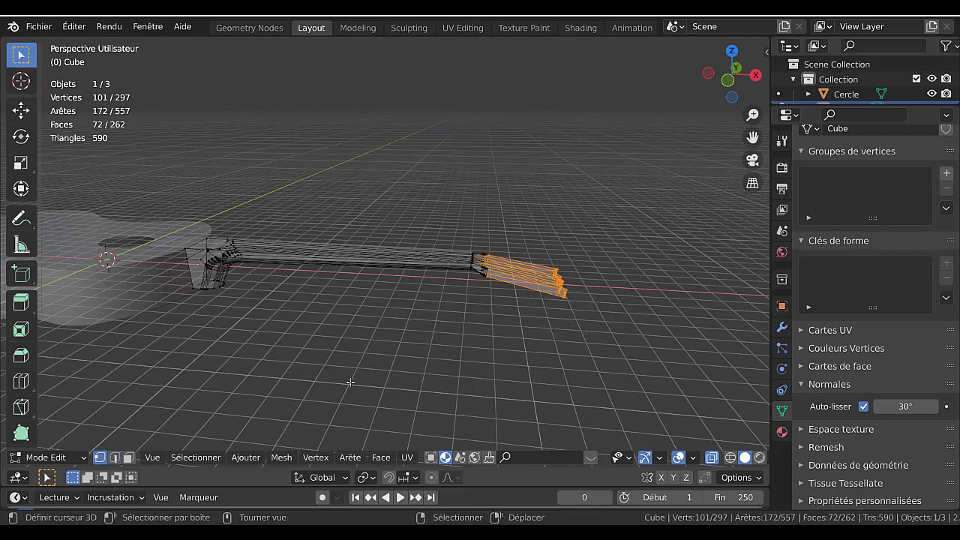
key(alt+a)
key(c)
click(568, 278)
right_click(560, 327)
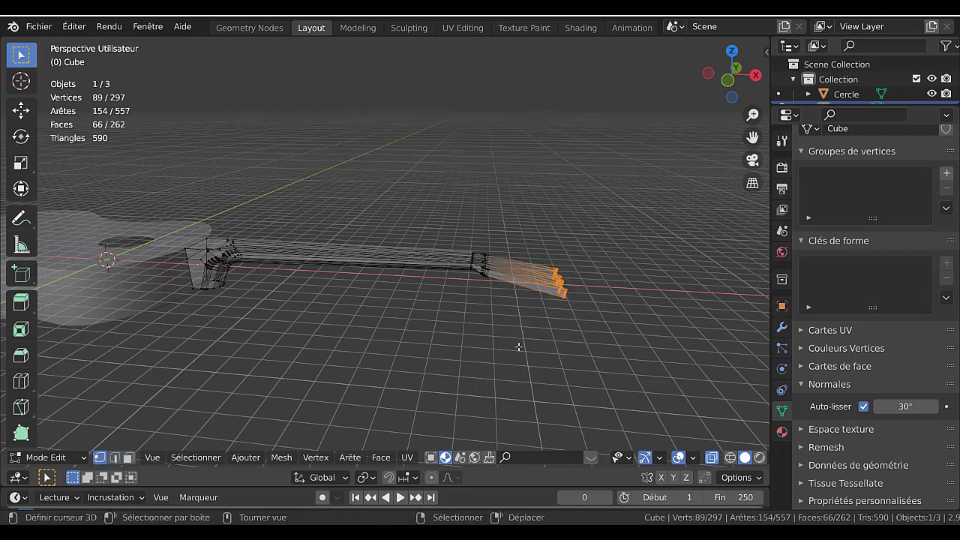
Activate the Move tool and try the Normal transform orientation, then switch back to Global
middle_drag(519, 347, 452, 345)
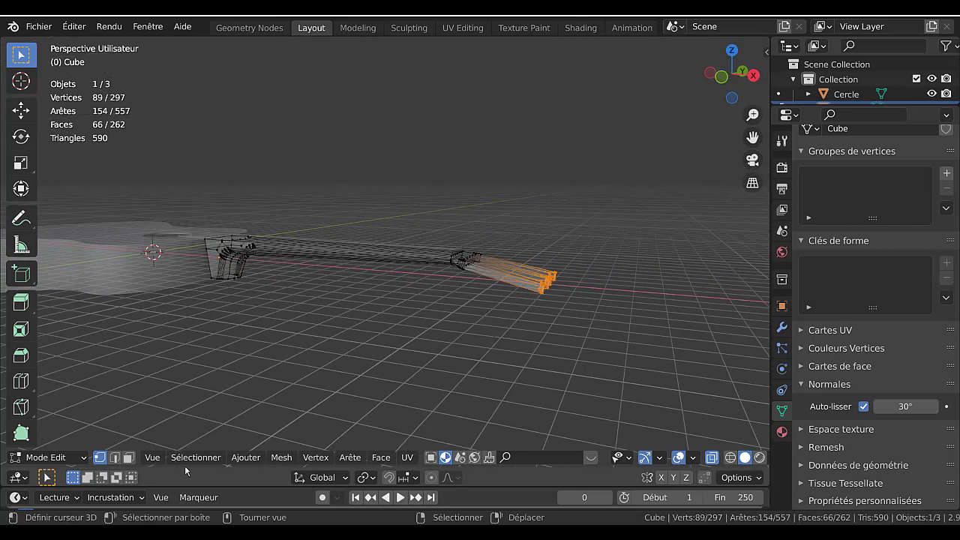
click(364, 478)
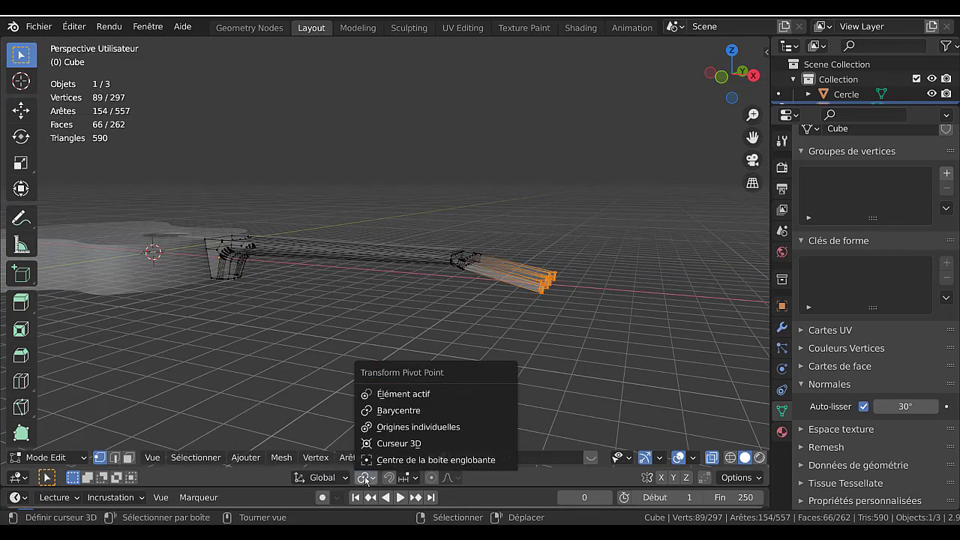
mouse_move(321, 480)
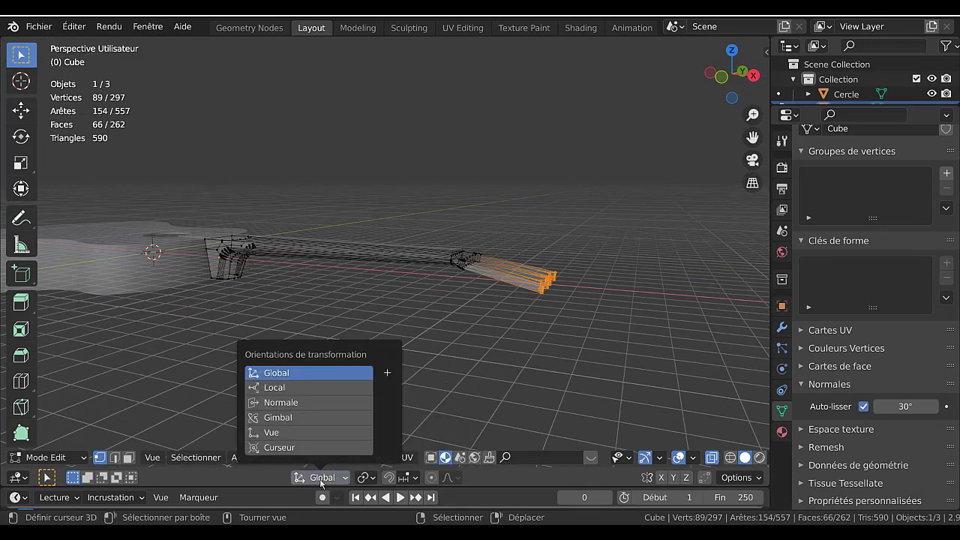
click(289, 406)
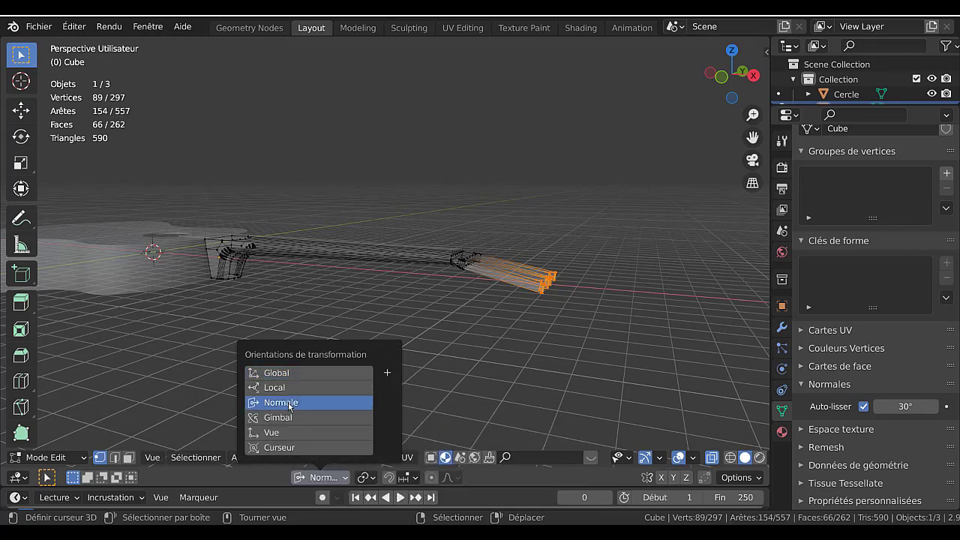
click(21, 166)
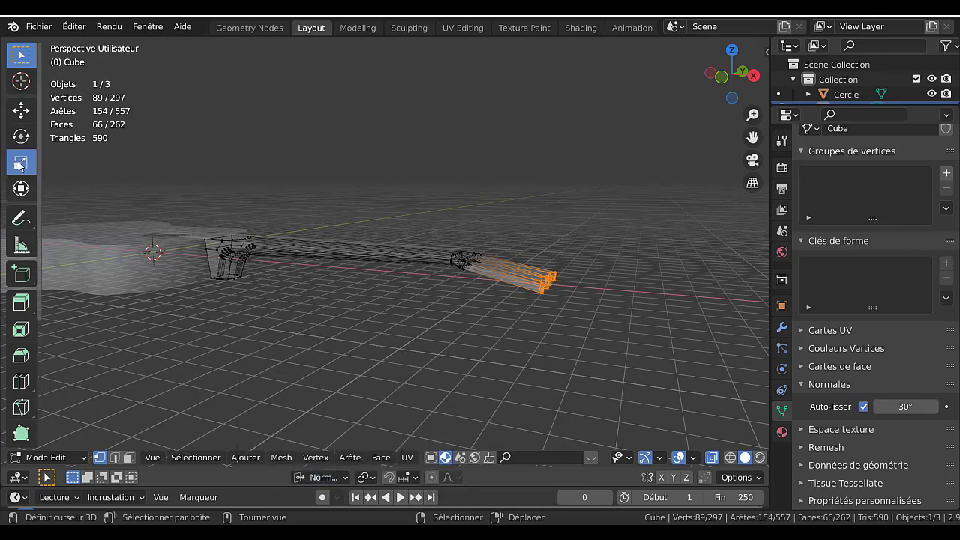
click(20, 110)
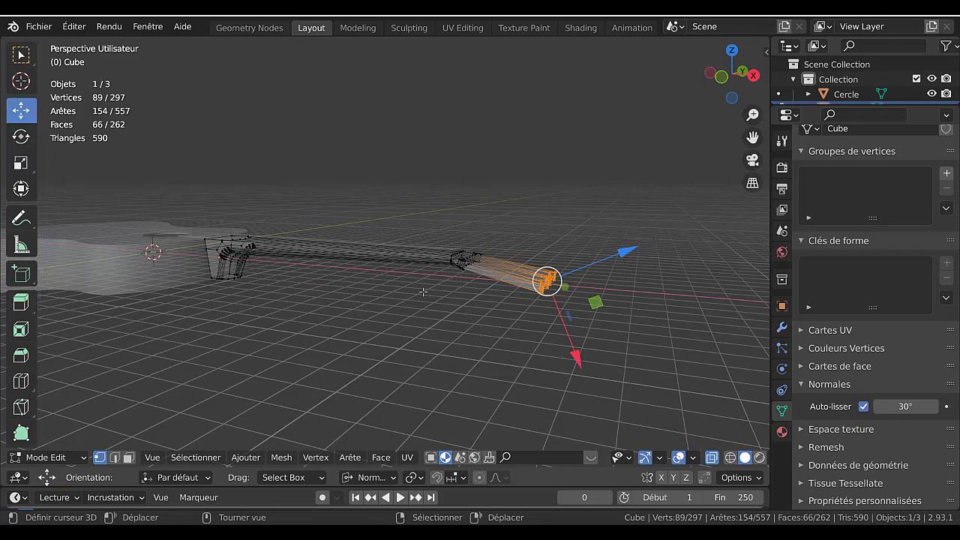
middle_drag(423, 292, 481, 295)
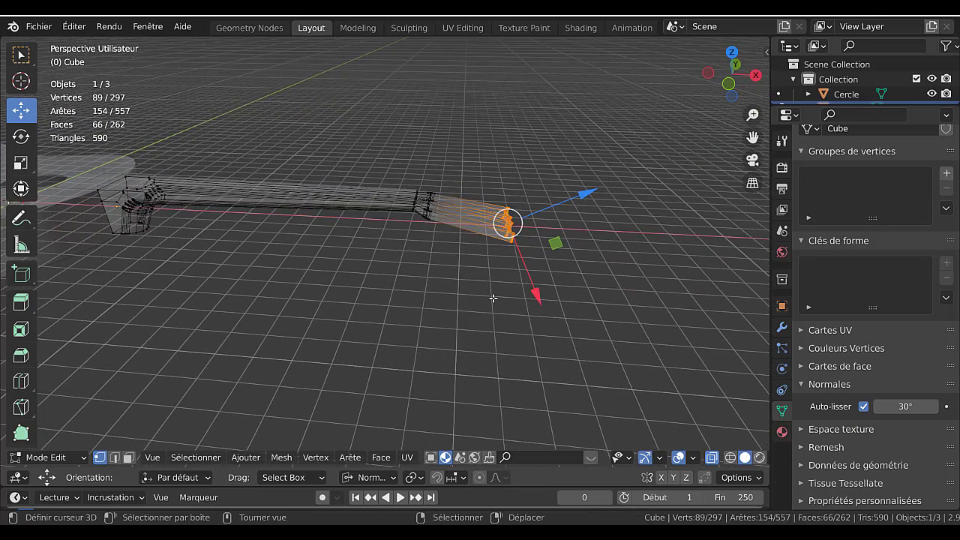
click(367, 477)
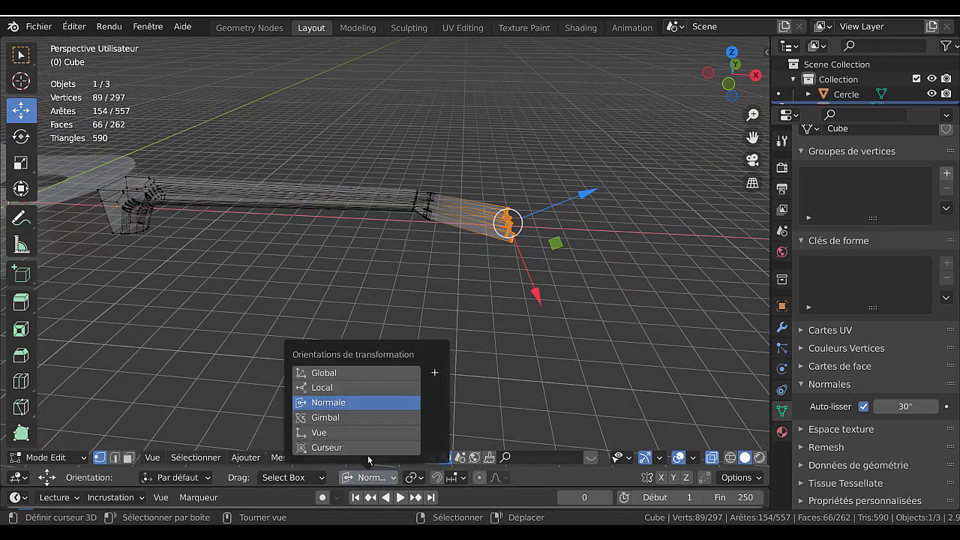
click(350, 374)
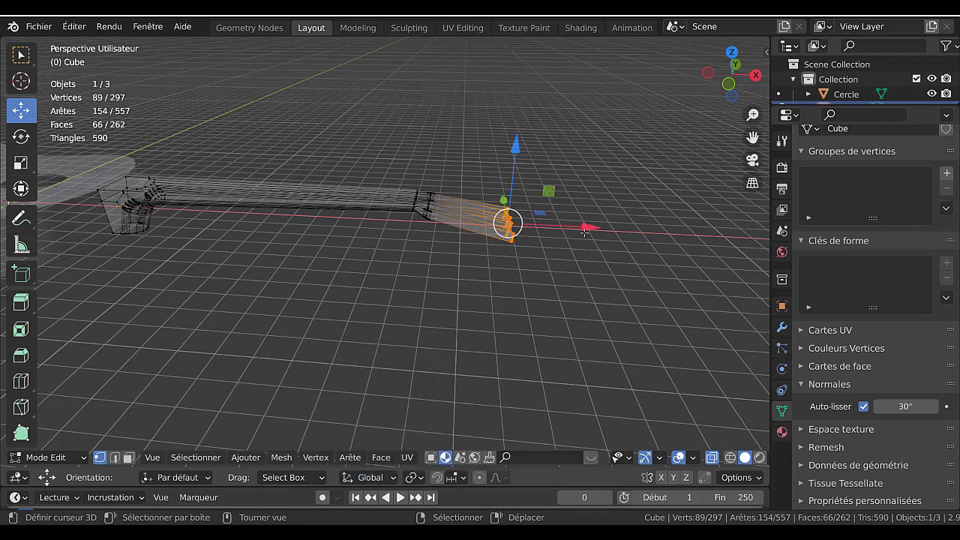
Move the headstock's end about 0.606 m along X, then about -0.073 m in X and slightly down along Z
drag(591, 228, 606, 228)
middle_drag(581, 289, 581, 264)
key(KP_1)
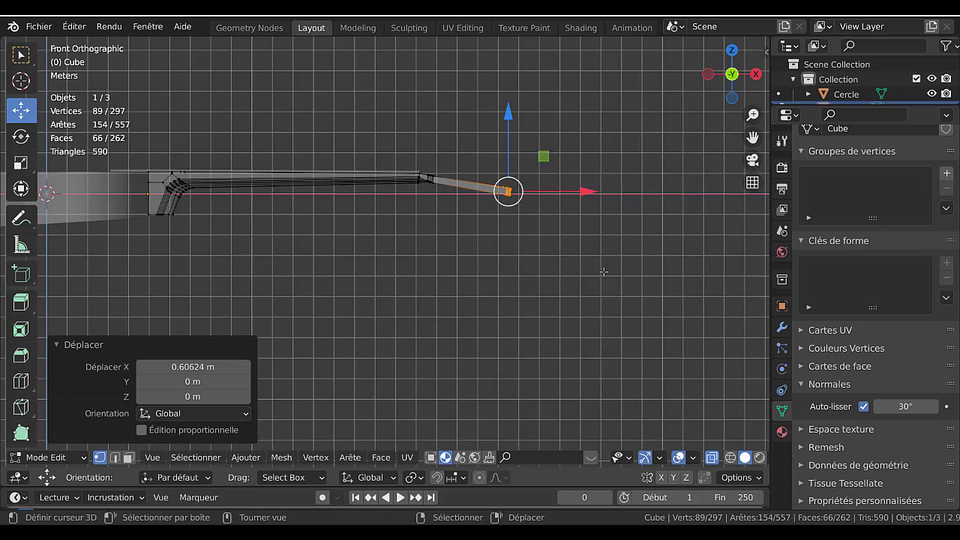
mouse_move(584, 195)
mouse_down()
mouse_move(617, 193)
mouse_move(563, 201)
mouse_move(583, 203)
mouse_up()
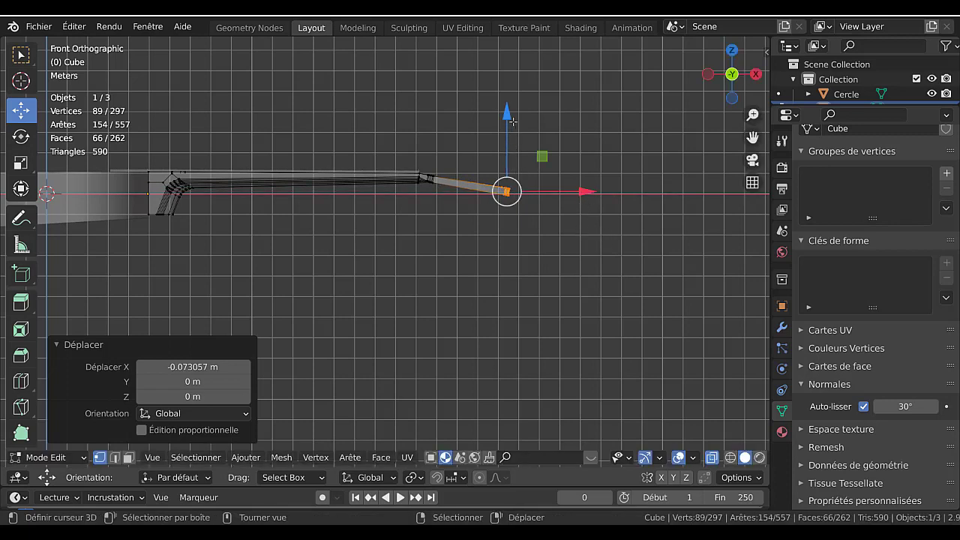
drag(508, 116, 507, 128)
key(Tab)
Lengthen the headstock further by moving its end vertices outward along X, and return to Object Mode
middle_drag(493, 234, 499, 358)
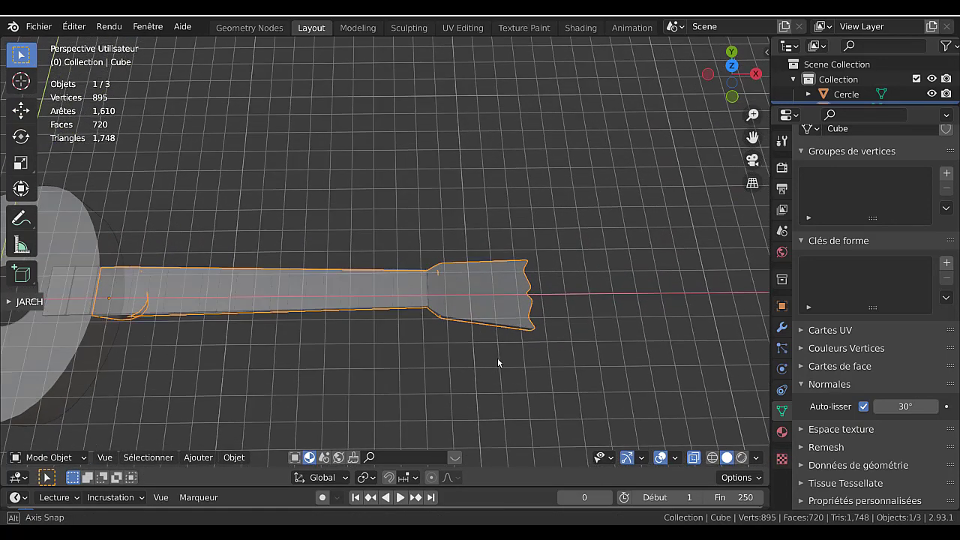
scroll(498, 351, down, 4)
key(Tab)
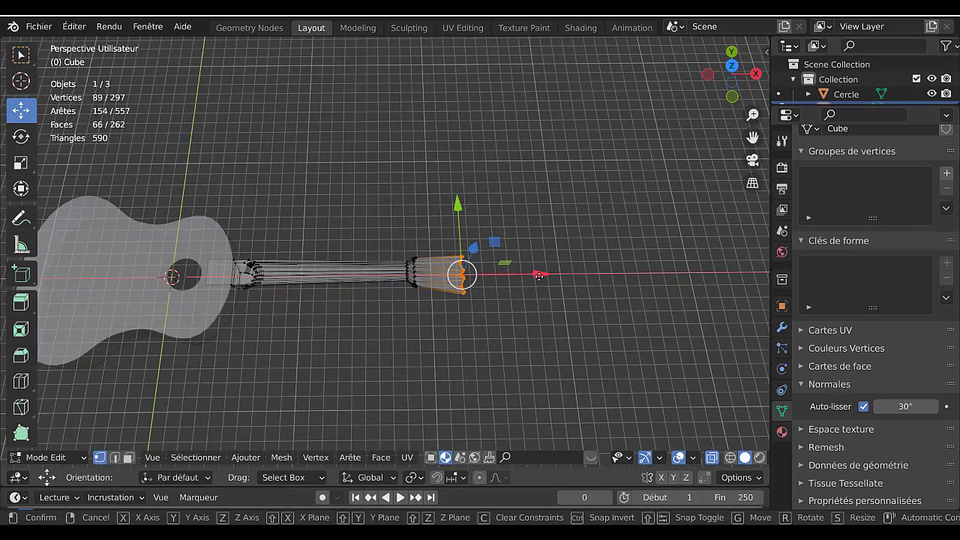
drag(535, 276, 548, 276)
middle_drag(549, 275, 492, 363)
key(Tab)
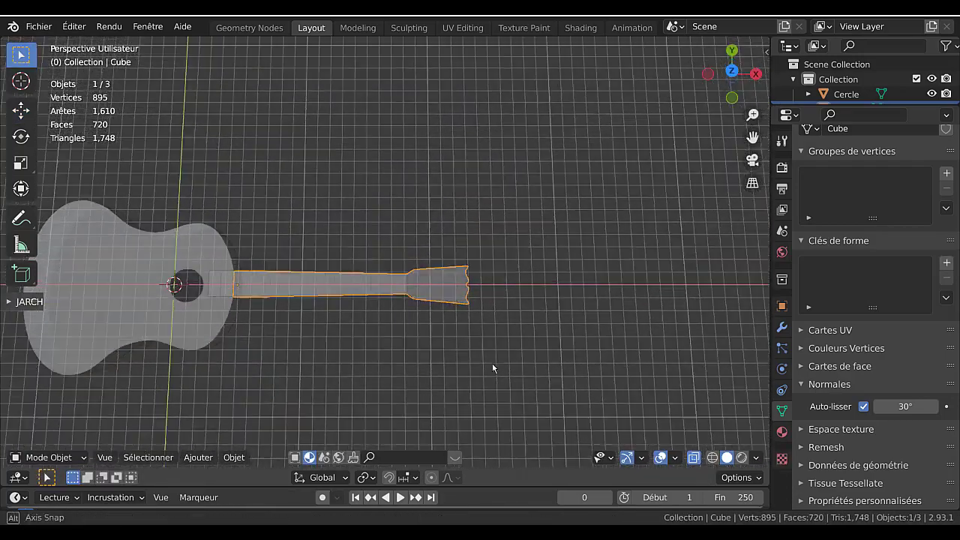
In top view, scale the headstock's end to about 0.912 along Y, then deselect everything
key(Tab)
key(KP_7)
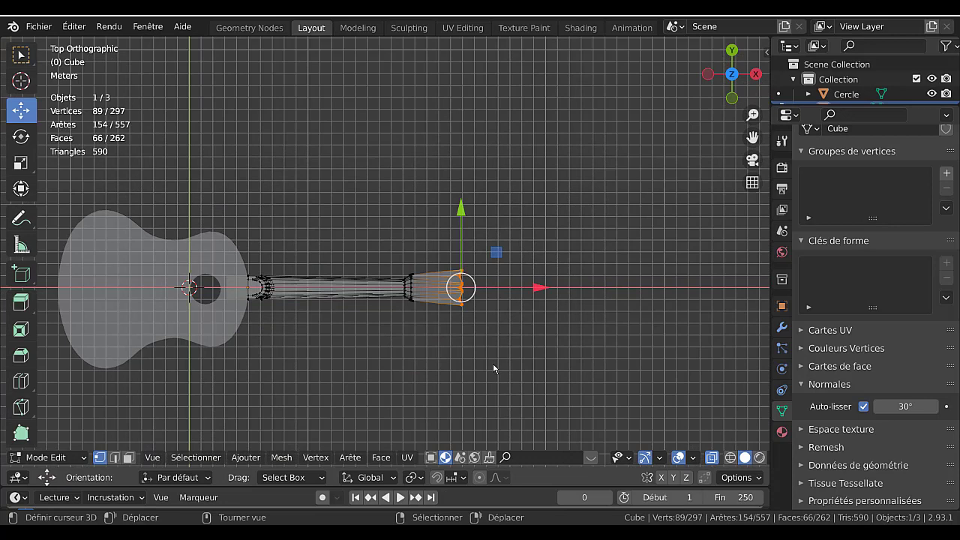
scroll(492, 363, up, 2)
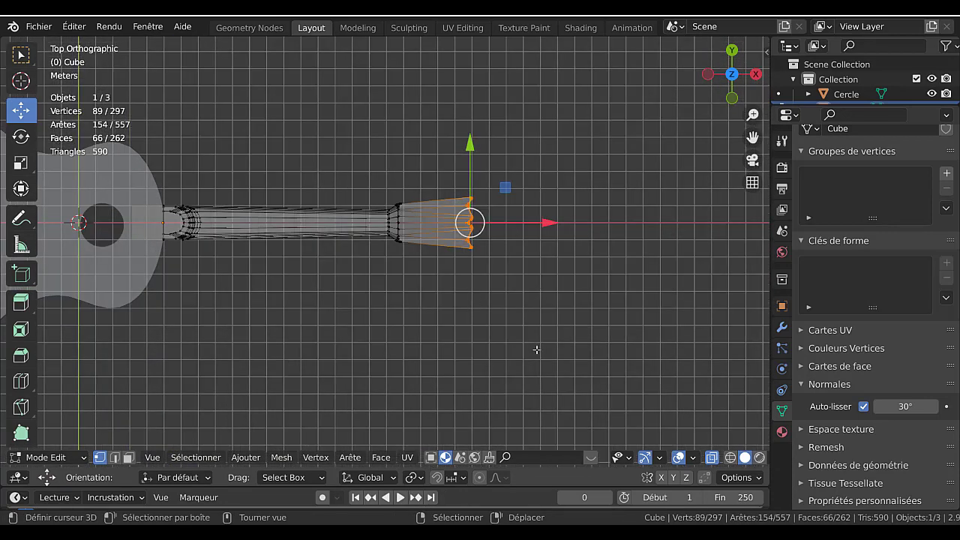
scroll(511, 313, down, 2)
key(s)
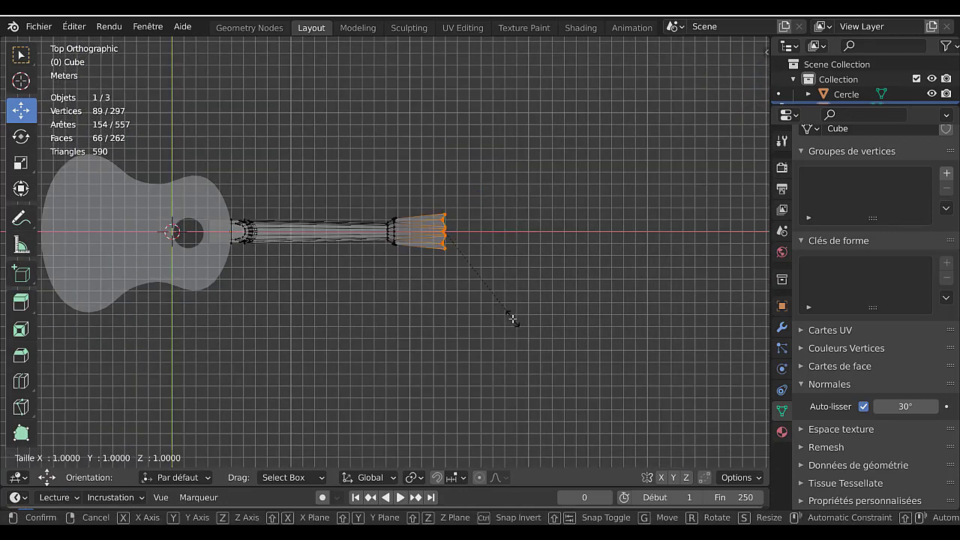
key(y)
click(472, 315)
scroll(459, 288, up, 4)
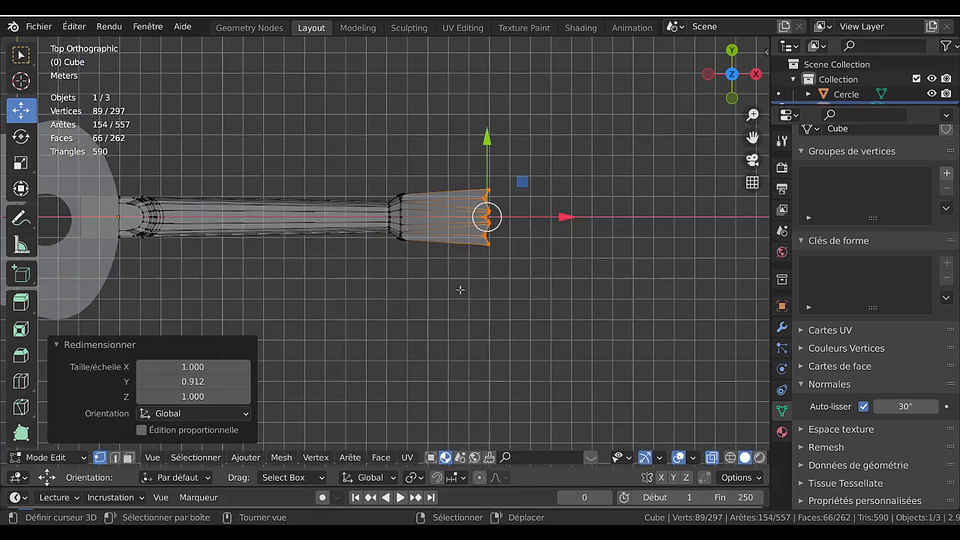
scroll(459, 288, down, 1)
click(442, 277)
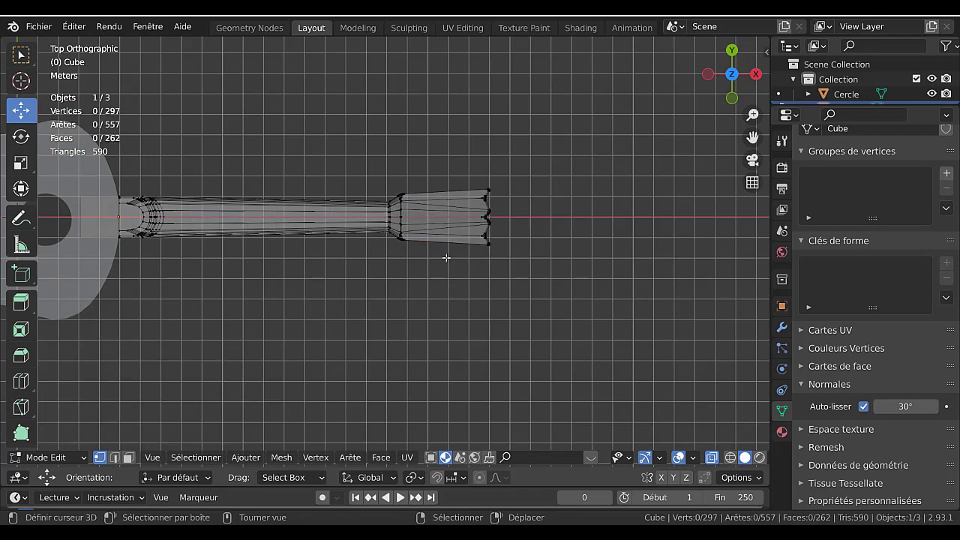
Select the whole neck mesh and bisect it across the middle of the headstock in top view
middle_drag(446, 258, 451, 303)
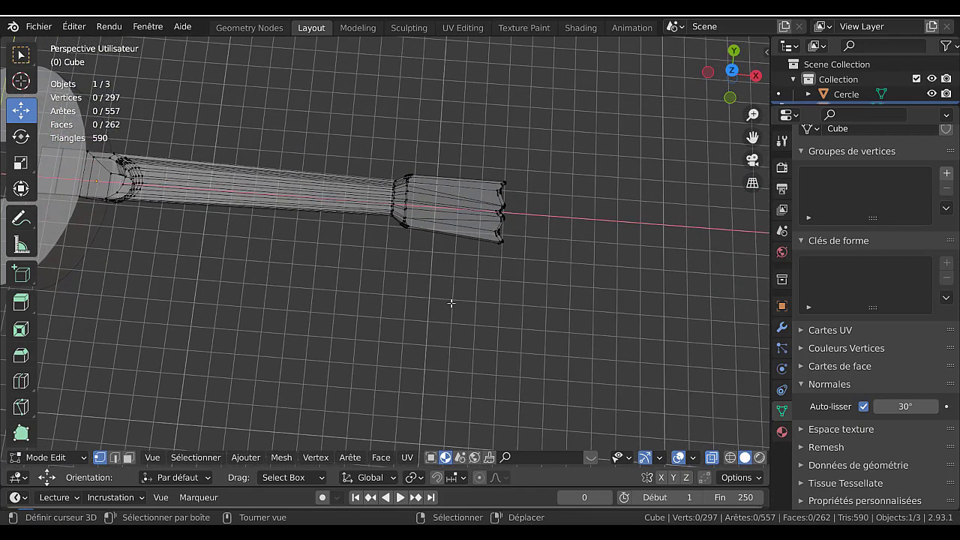
key(KP_7)
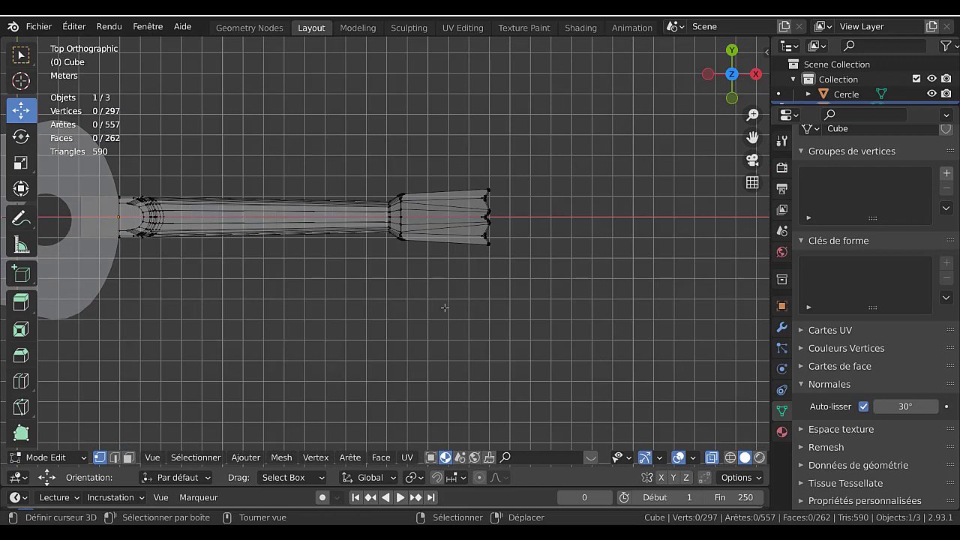
key(a)
key(q)
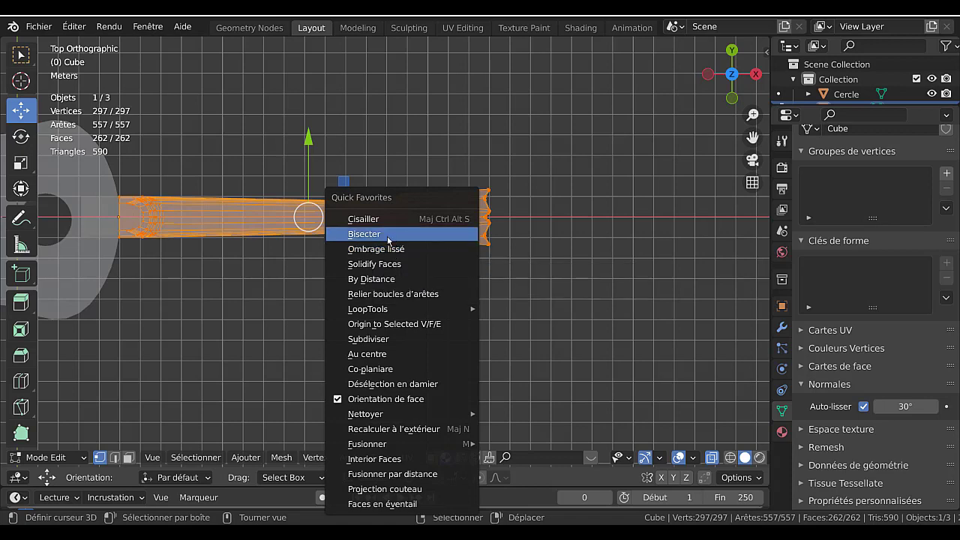
click(358, 235)
drag(448, 156, 448, 286)
scroll(480, 298, up, 1)
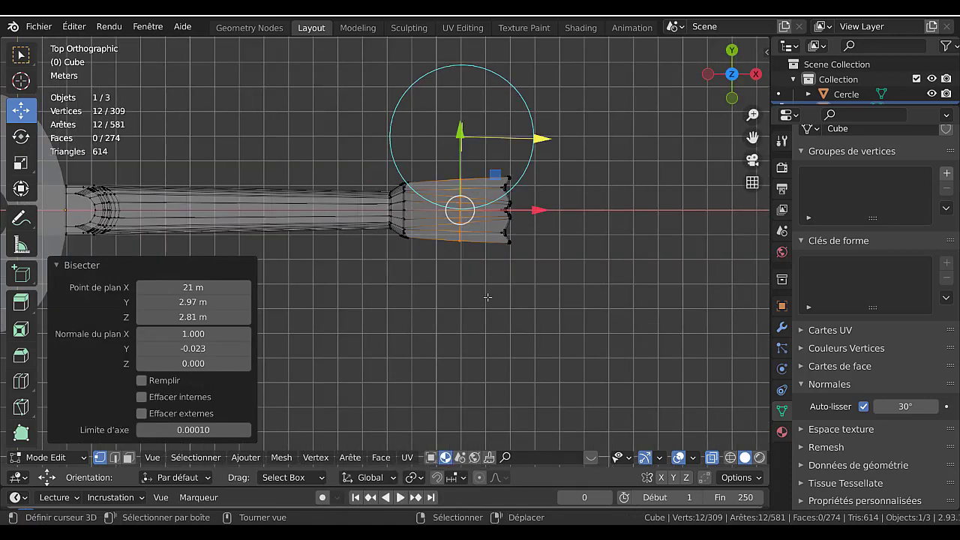
Flatten the new cut line by scaling it to 0 along X
key(s)
key(x)
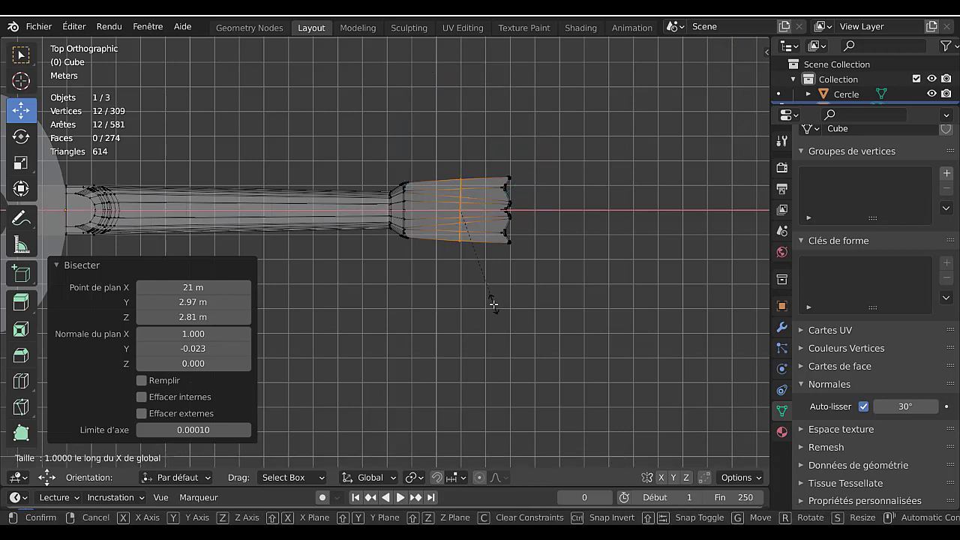
text(0)
key(Return)
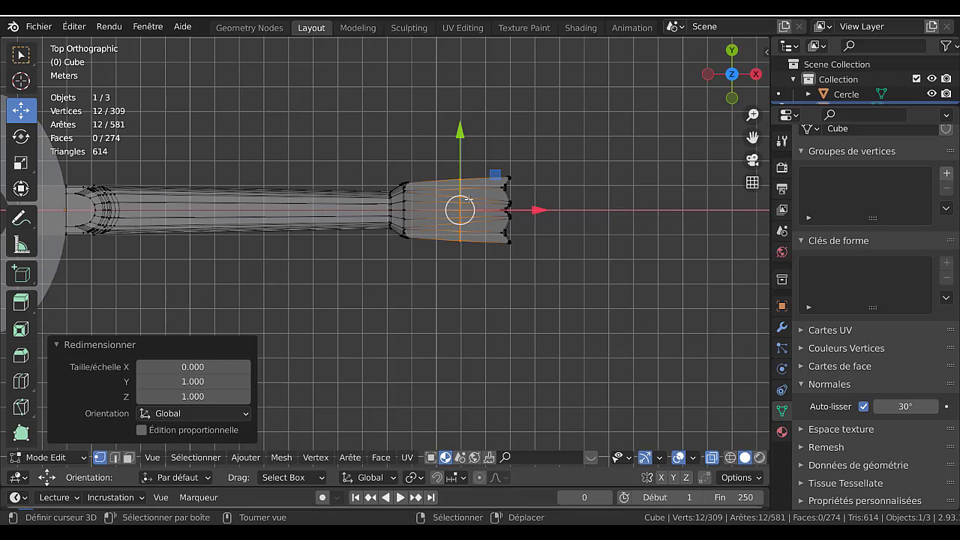
Scale the headstock's middle loop to about 0.926 along Y, check the silhouette in Object Mode and reopen the neck in Edit Mode
scroll(492, 328, up, 3)
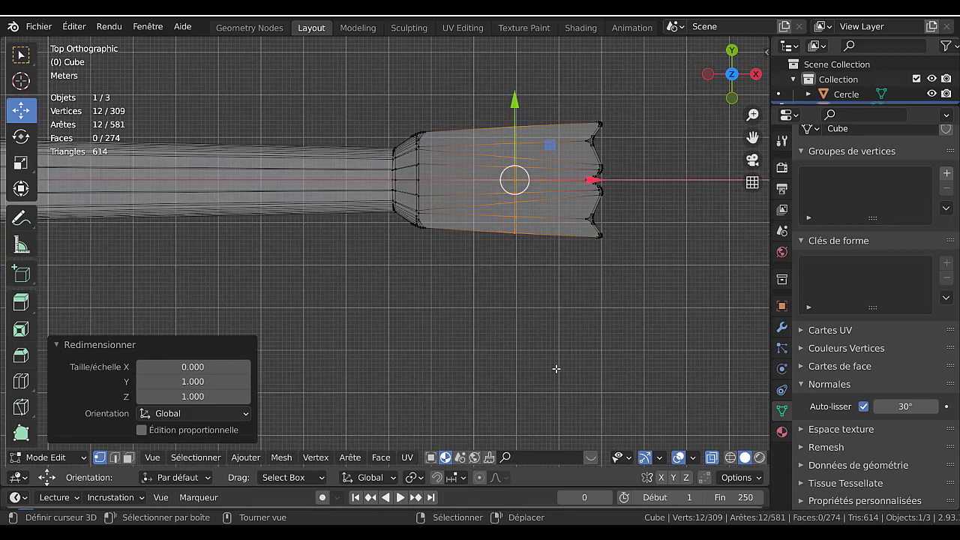
scroll(567, 370, down, 8)
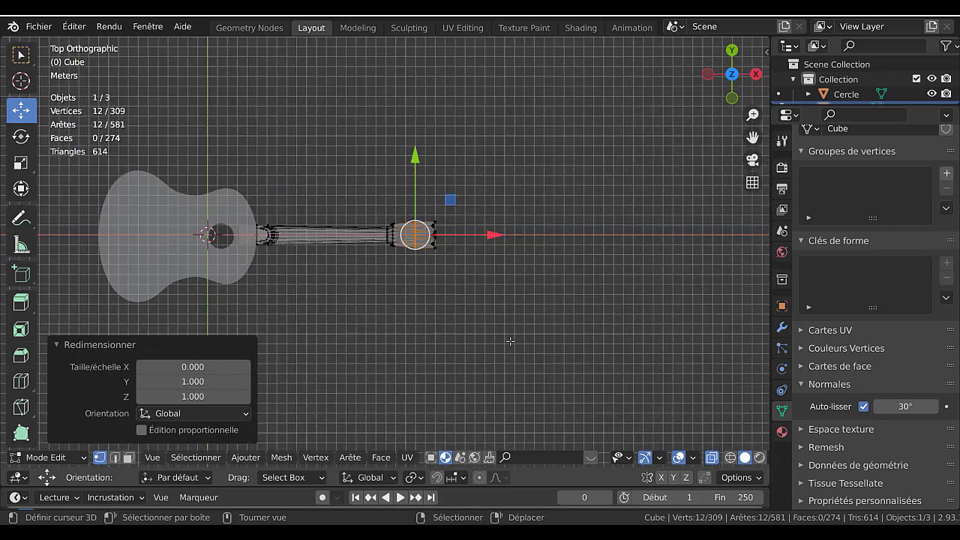
scroll(537, 351, up, 4)
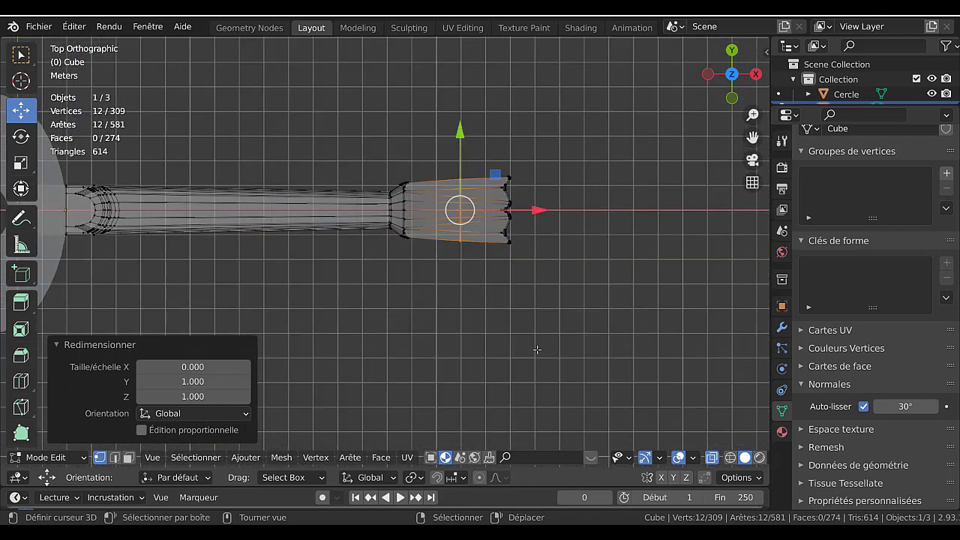
key(s)
key(y)
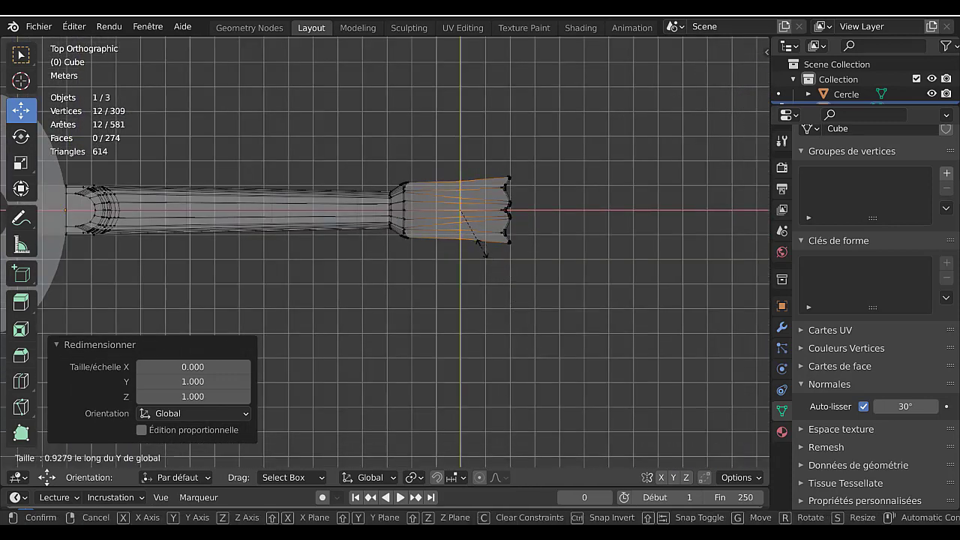
click(490, 245)
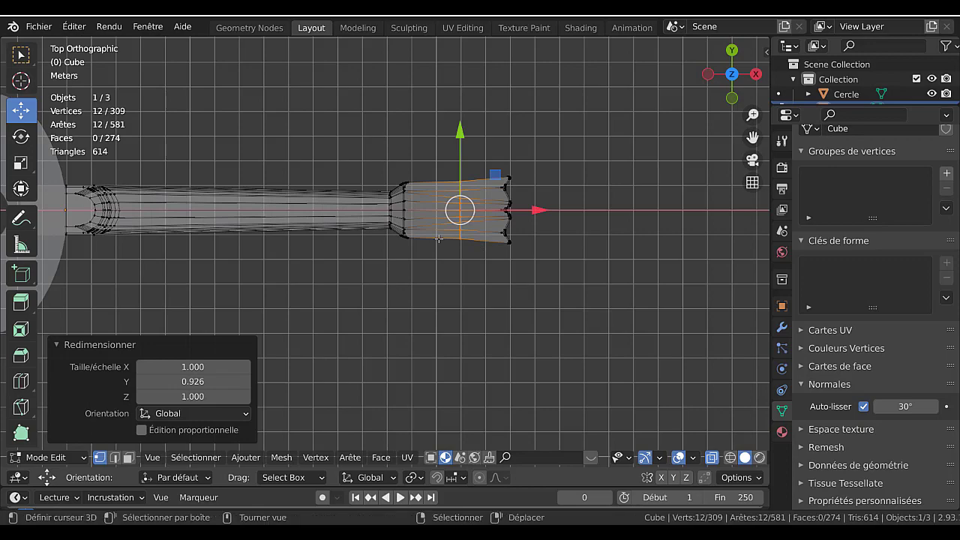
key(Tab)
mouse_move(498, 314)
middle_down()
mouse_move(509, 244)
mouse_move(493, 317)
middle_up()
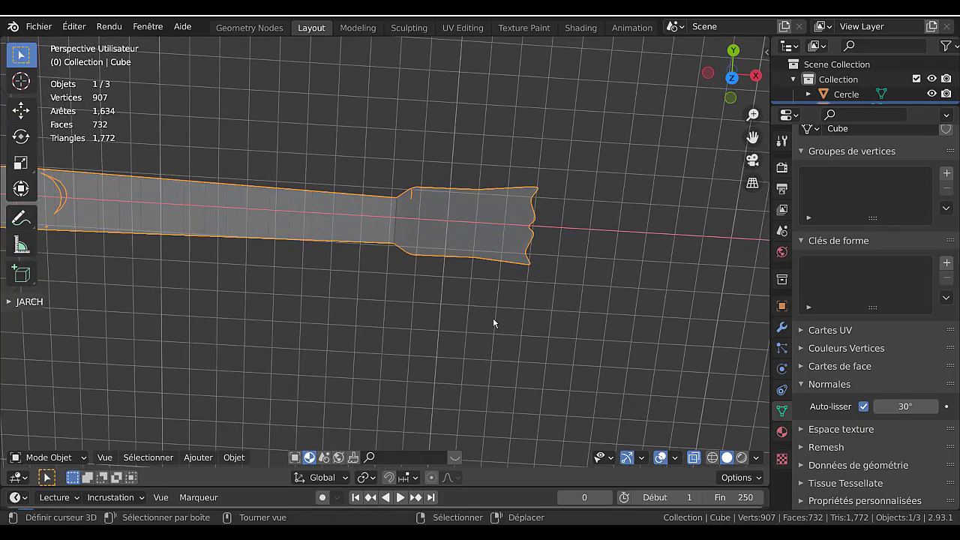
key(KP_7)
key(Tab)
scroll(484, 286, up, 2)
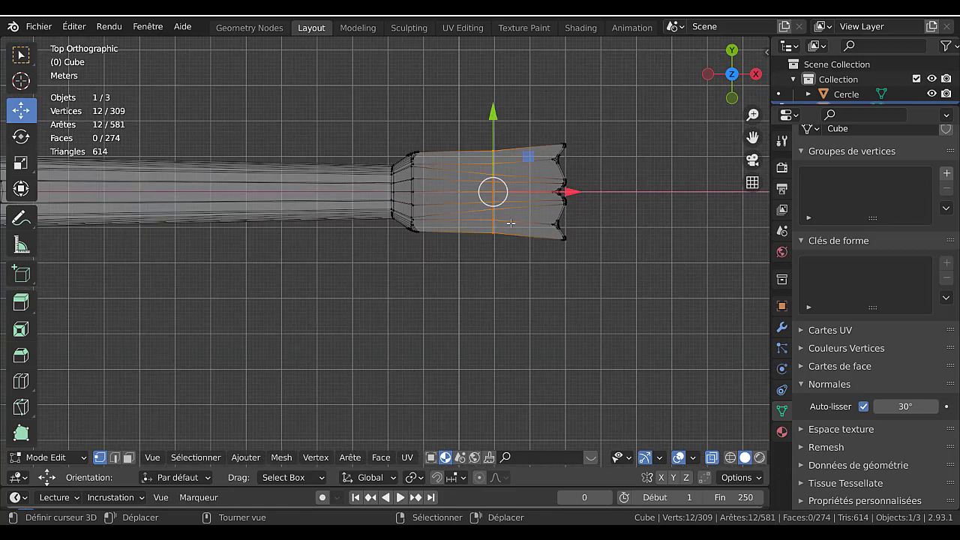
Bevel the headstock's middle edge loop with 2 segments and a width of 1.03 m
key(a)
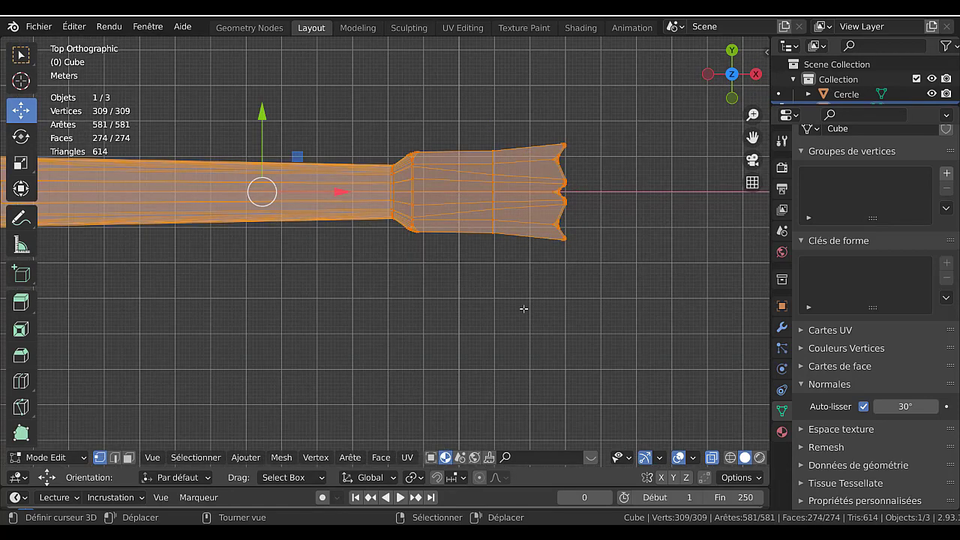
right_click(523, 308)
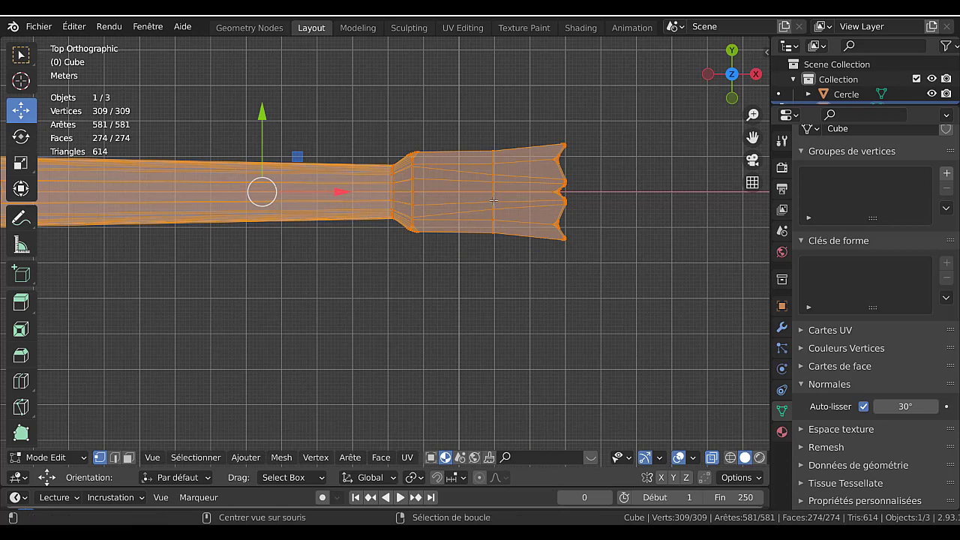
key(alt+a)
alt+click(494, 200)
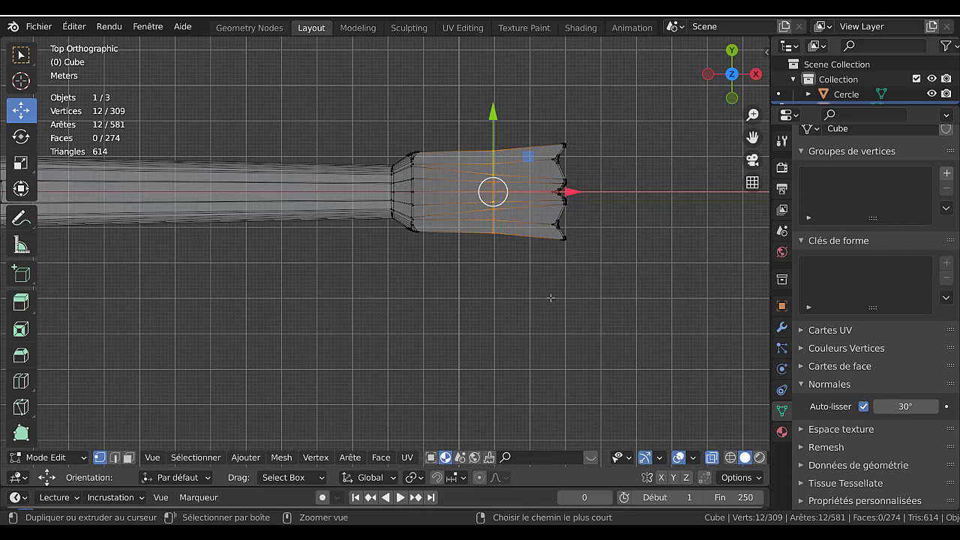
key(ctrl+b)
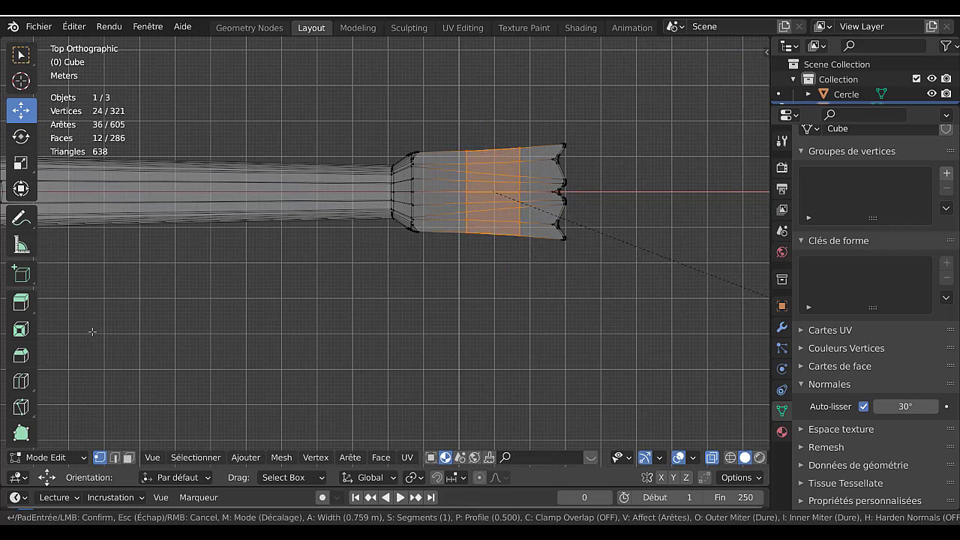
scroll(124, 332, up, 2)
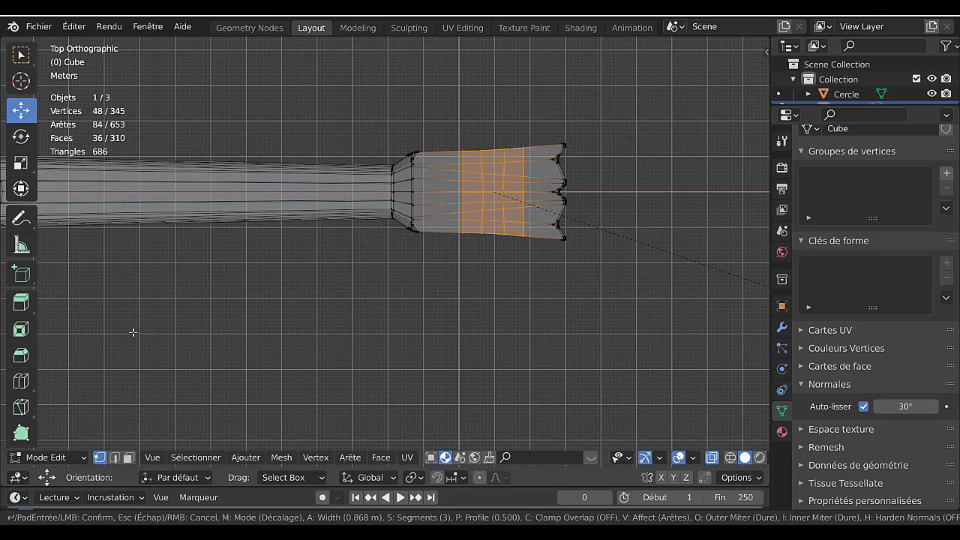
scroll(132, 332, down, 1)
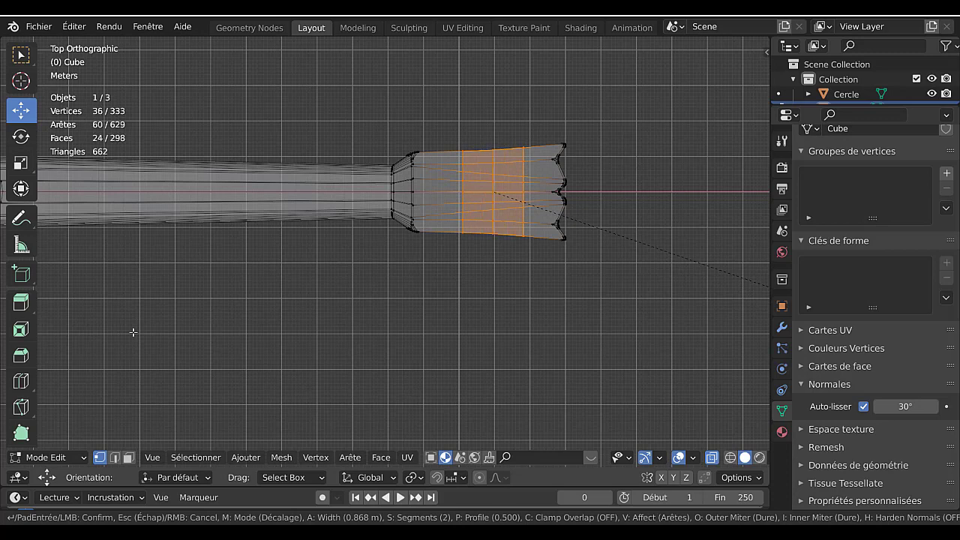
click(195, 330)
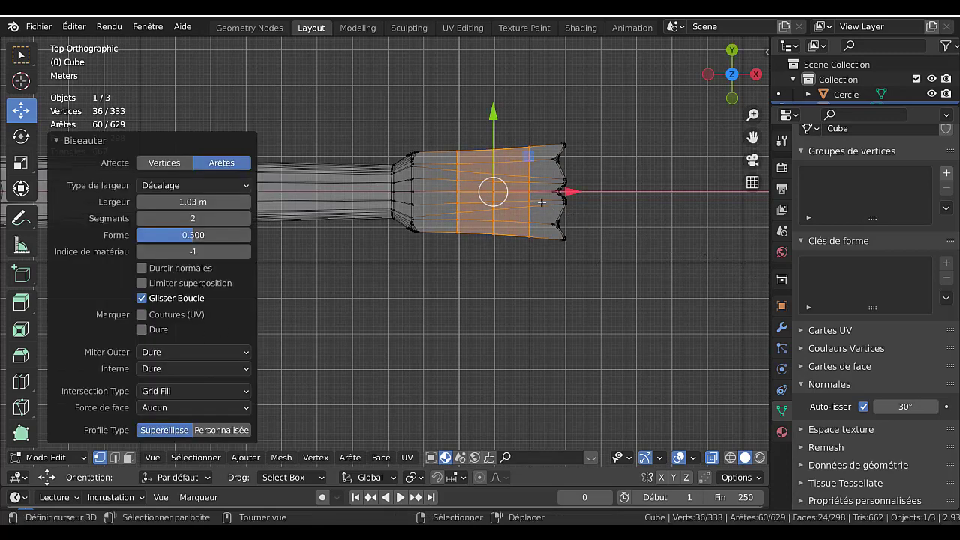
Scale the beveled headstock's loop nearest the fretboard to about 0.965 along Y, check the outline in Object Mode and reopen Edit Mode
alt+click(459, 183)
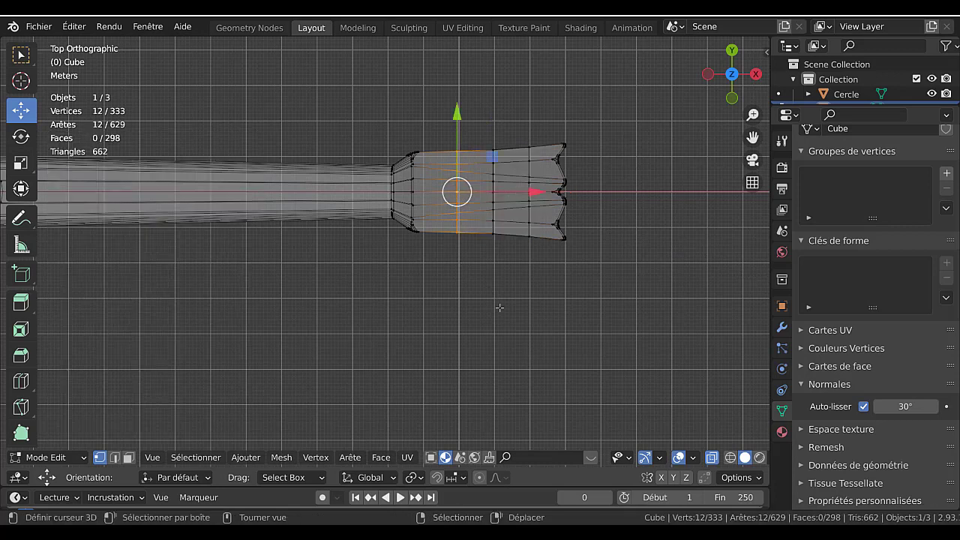
key(s)
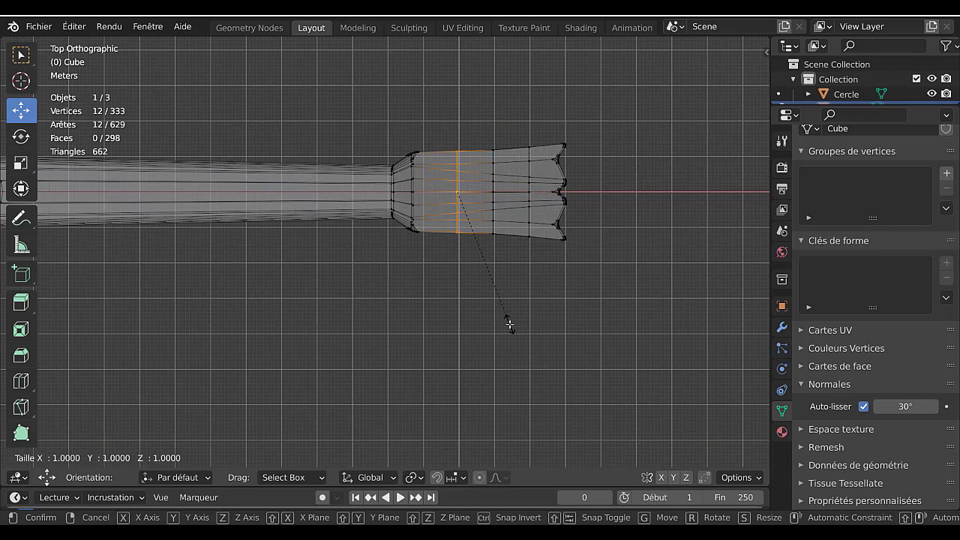
key(y)
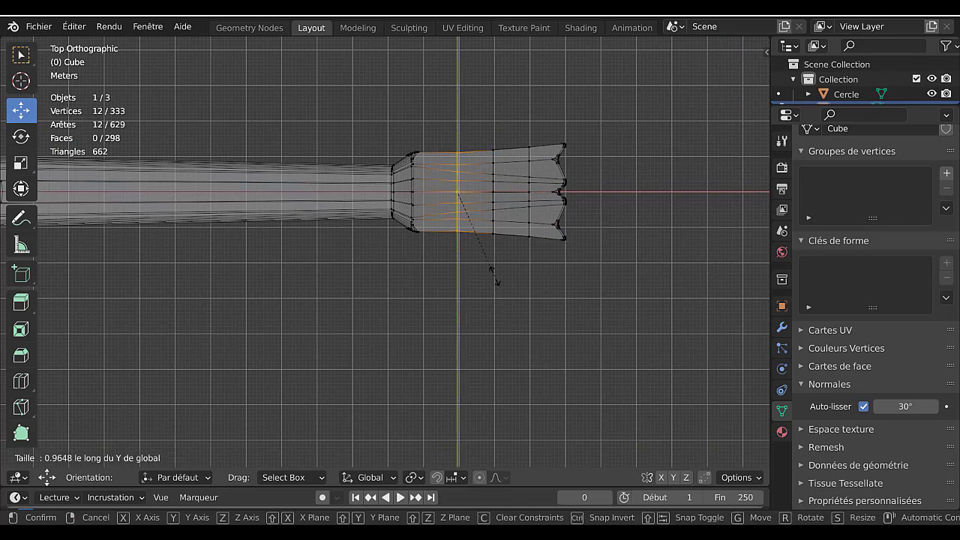
click(496, 280)
key(Tab)
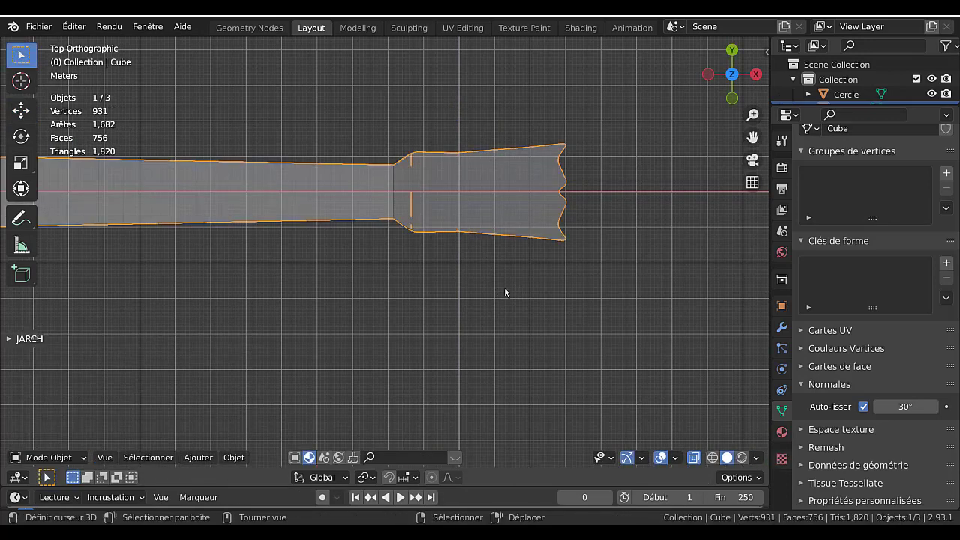
key(Tab)
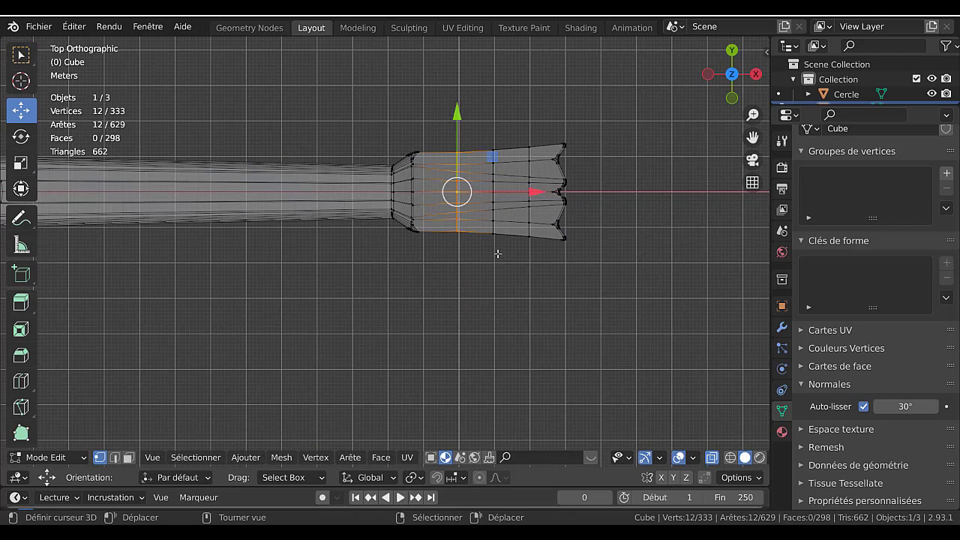
Narrow the headstock's central loop slightly along Y and review the whole guitar in Object Mode
alt+click(494, 211)
key(s)
key(y)
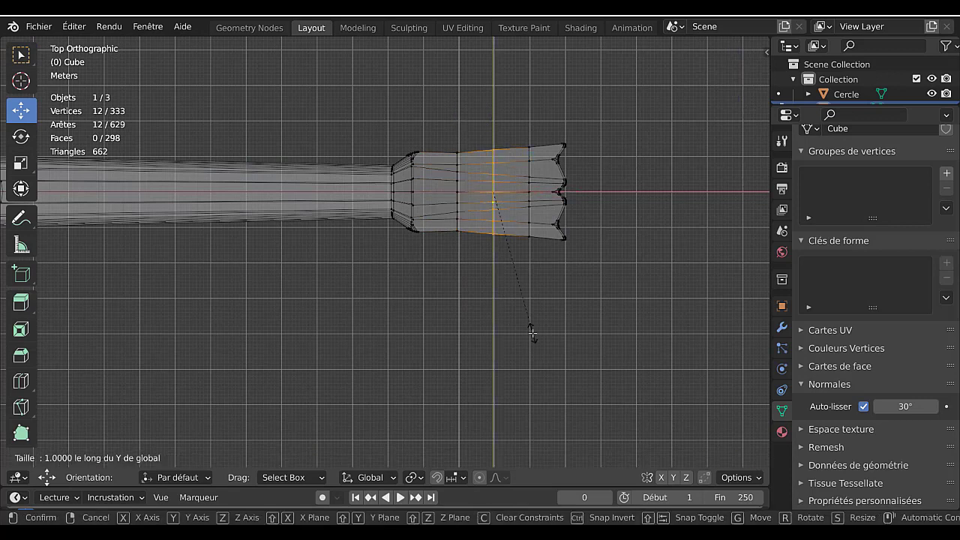
click(520, 286)
key(Tab)
mouse_move(518, 297)
middle_down()
mouse_move(525, 260)
mouse_move(580, 197)
mouse_move(457, 230)
mouse_move(379, 291)
mouse_move(373, 314)
mouse_move(521, 294)
middle_up()
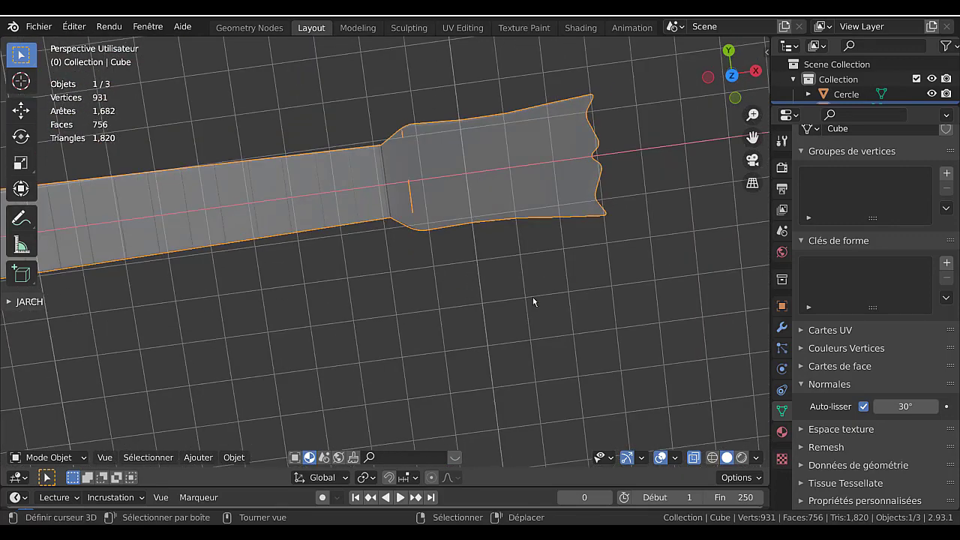
key(KP_7)
scroll(525, 293, down, 3)
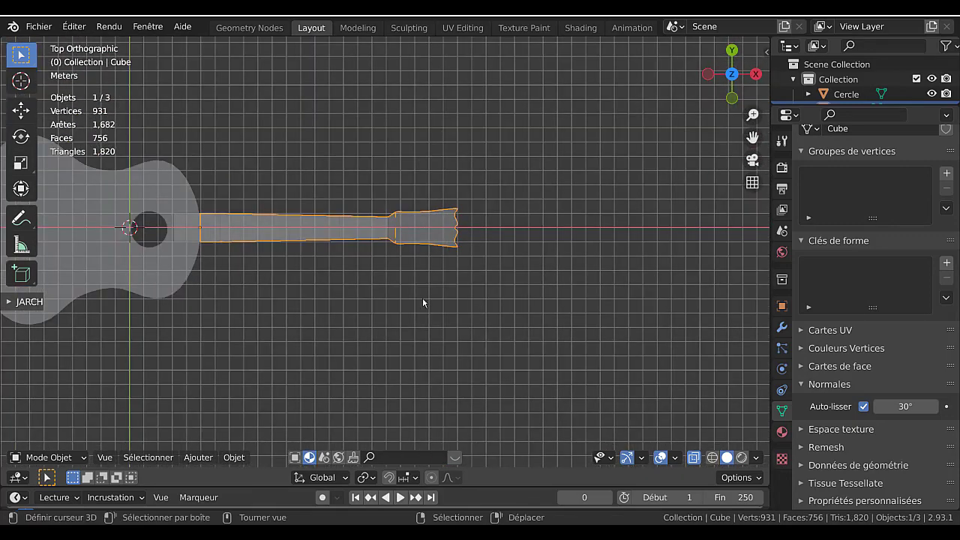
shift+middle_drag(422, 297, 561, 306)
middle_drag(579, 392, 701, 418)
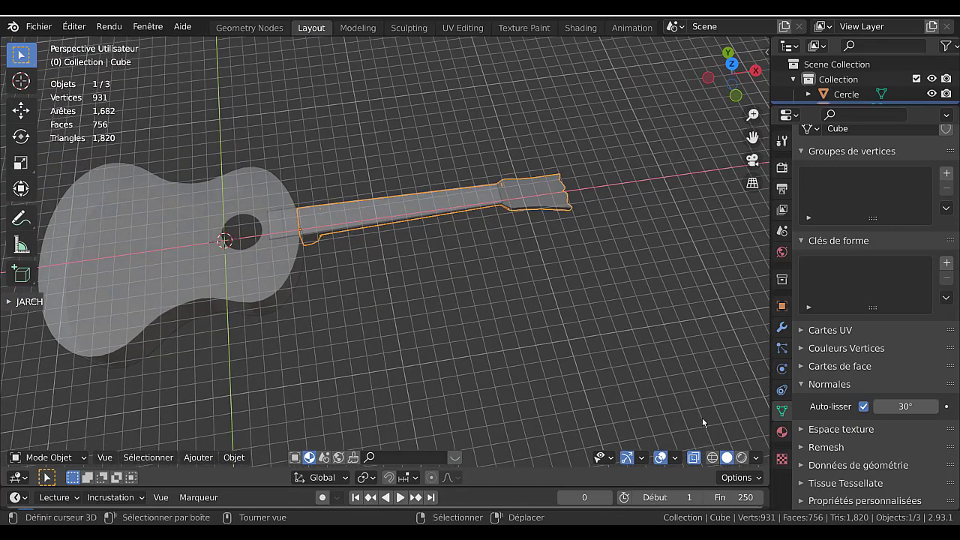
Show the guitar in rendered viewport shading and turn off the face orientation overlay
click(741, 457)
mouse_move(626, 369)
middle_down()
mouse_move(650, 300)
mouse_move(623, 272)
mouse_move(558, 246)
mouse_move(573, 208)
mouse_move(628, 318)
mouse_move(649, 294)
middle_up()
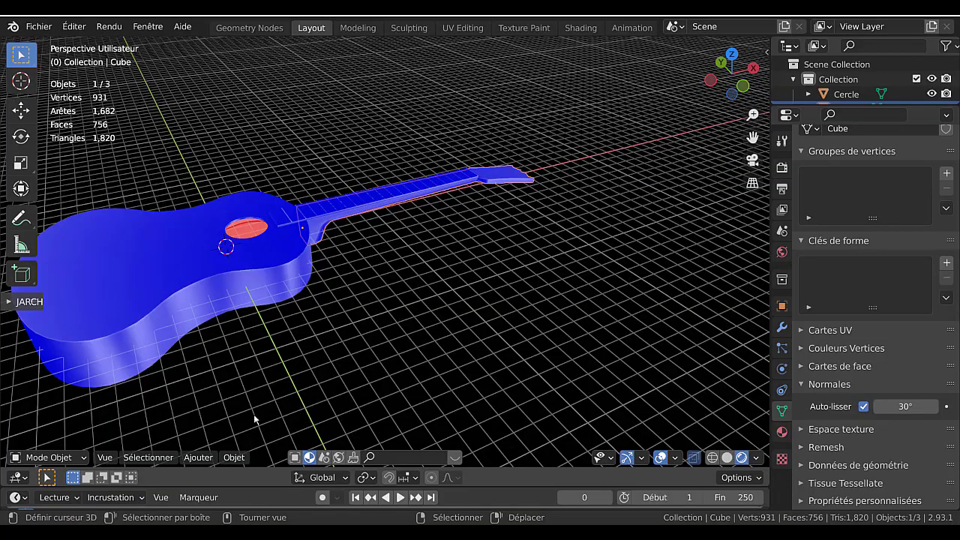
middle_drag(304, 401, 390, 247)
middle_drag(261, 303, 382, 343)
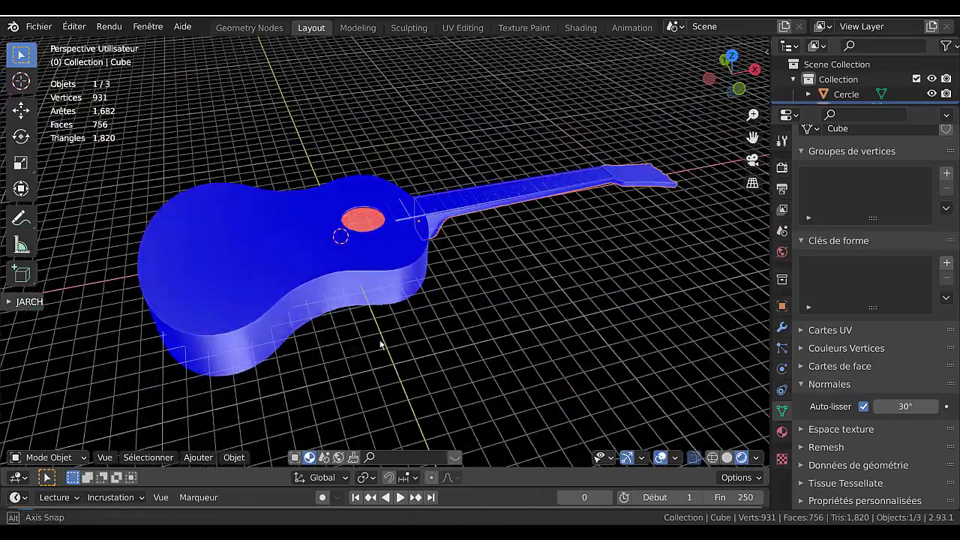
click(142, 457)
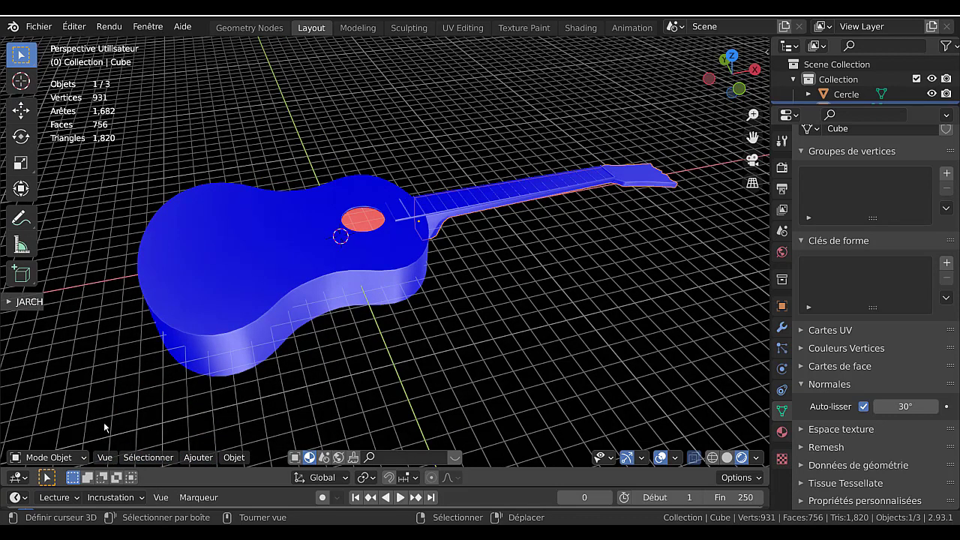
key(q)
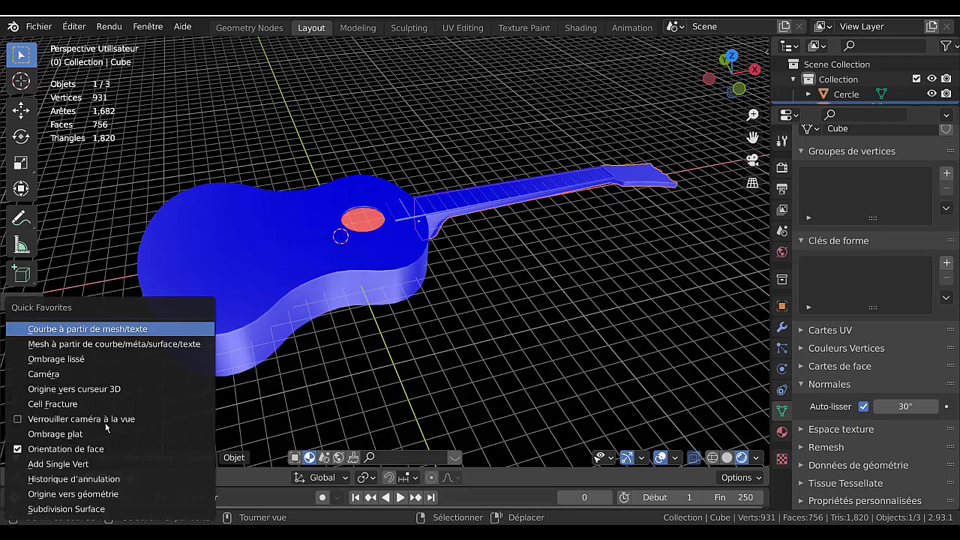
click(53, 450)
Examine the shaded guitar's body, neck and headstock from the front, side and back
middle_drag(353, 377, 491, 288)
scroll(506, 281, up, 4)
scroll(505, 287, down, 2)
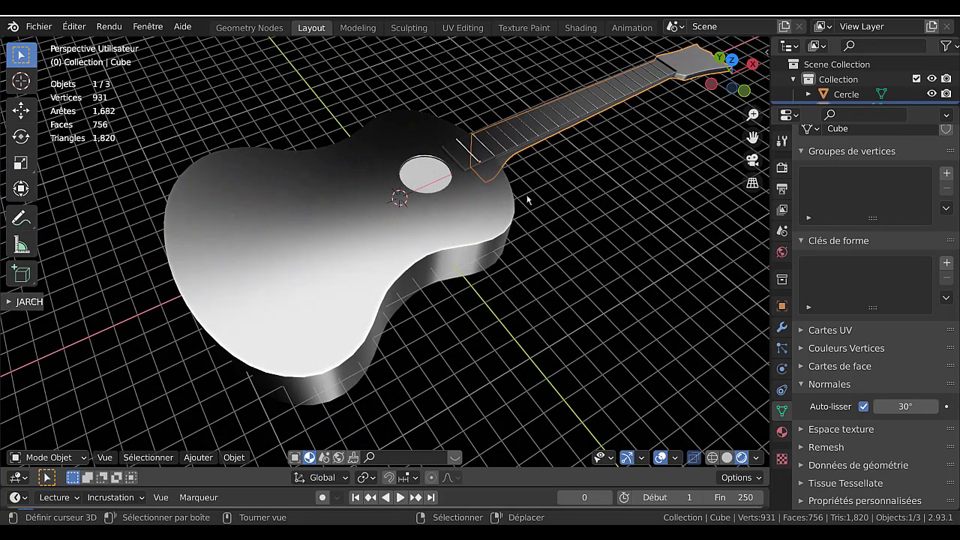
middle_drag(528, 200, 587, 240)
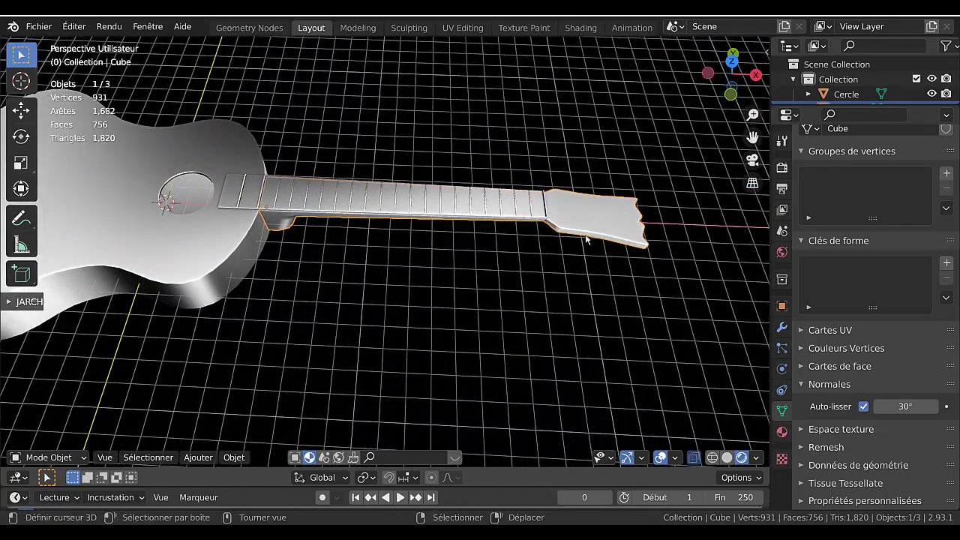
middle_drag(435, 261, 350, 189)
key(Tab)
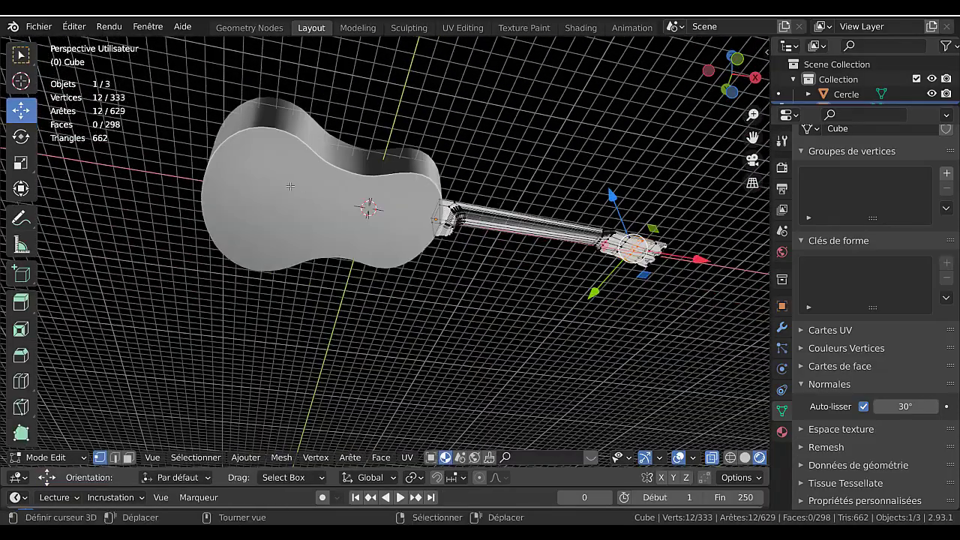
middle_drag(292, 187, 480, 300)
click(442, 292)
key(Tab)
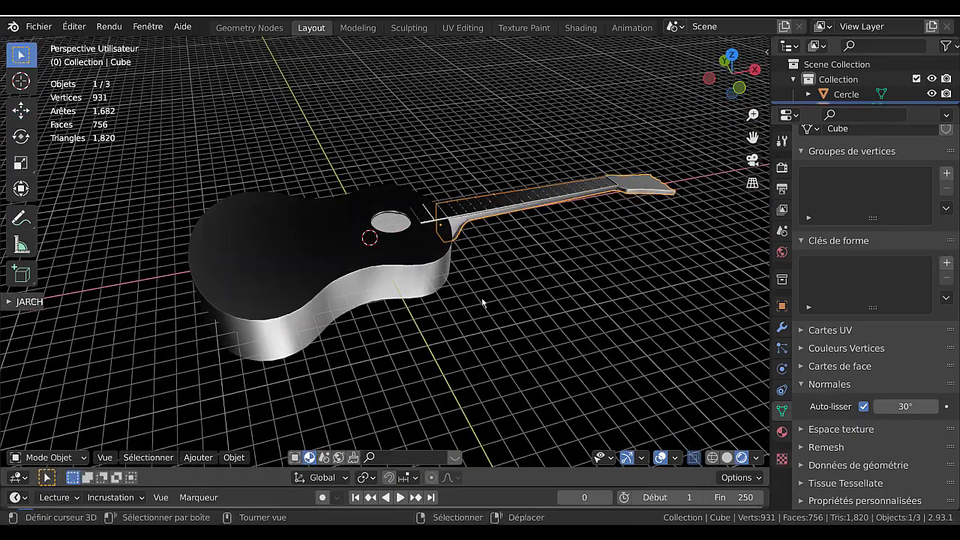
Widen the 3D viewport by narrowing the properties area, and deselect the neck
scroll(484, 302, up, 2)
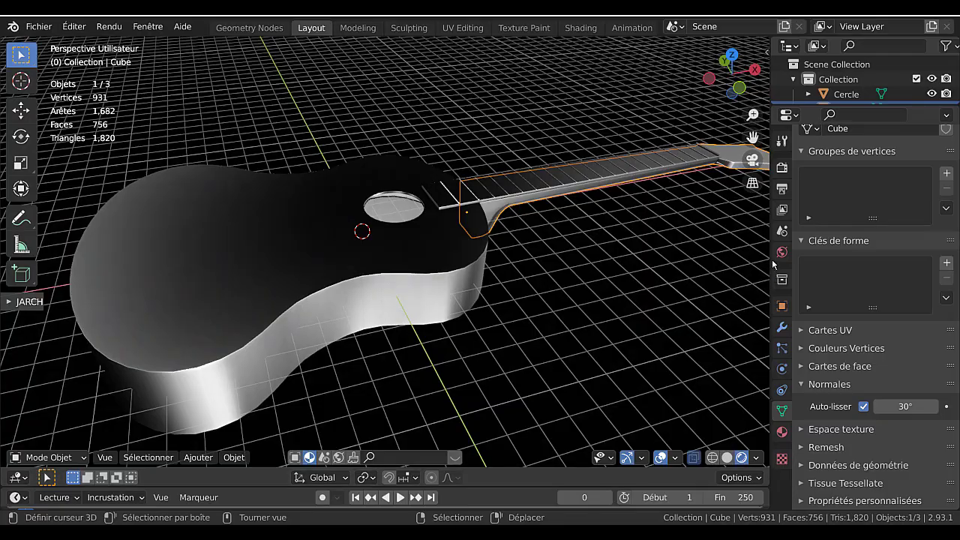
drag(770, 251, 834, 251)
scroll(716, 242, down, 3)
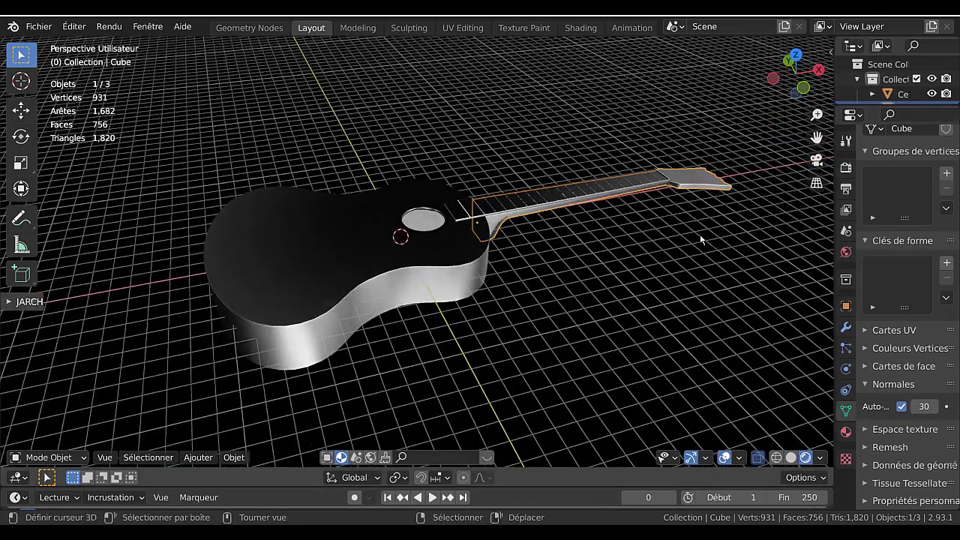
click(664, 243)
middle_drag(664, 243, 620, 292)
scroll(550, 295, up, 1)
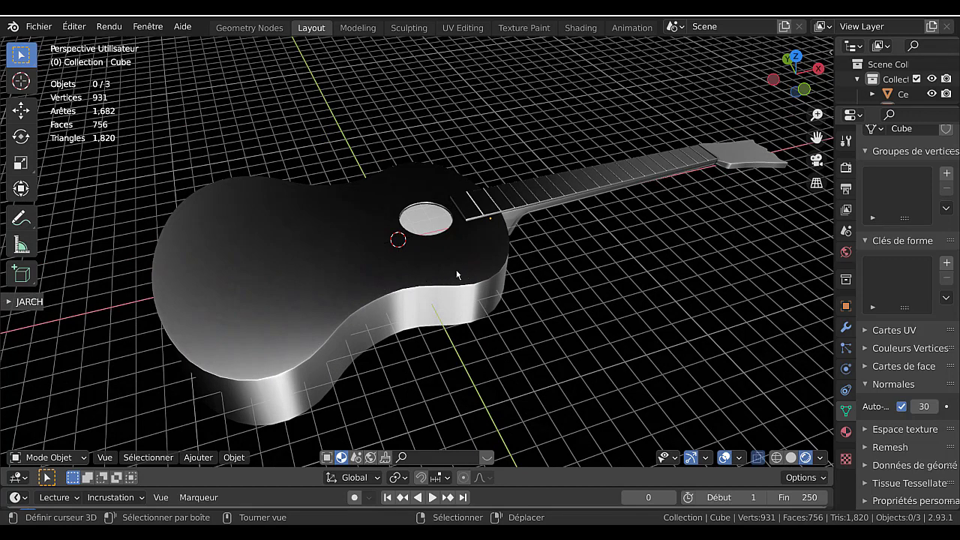
Examine the deselected guitar's overall proportions and surface shading from above and from the side
mouse_move(449, 290)
middle_down()
mouse_move(450, 325)
mouse_move(453, 315)
mouse_move(427, 330)
mouse_move(400, 315)
middle_up()
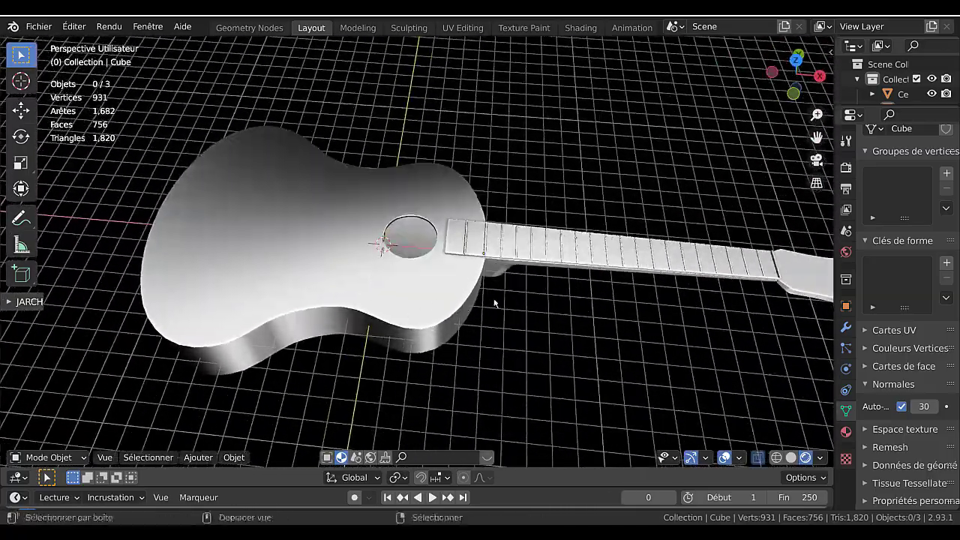
shift+middle_drag(495, 302, 418, 304)
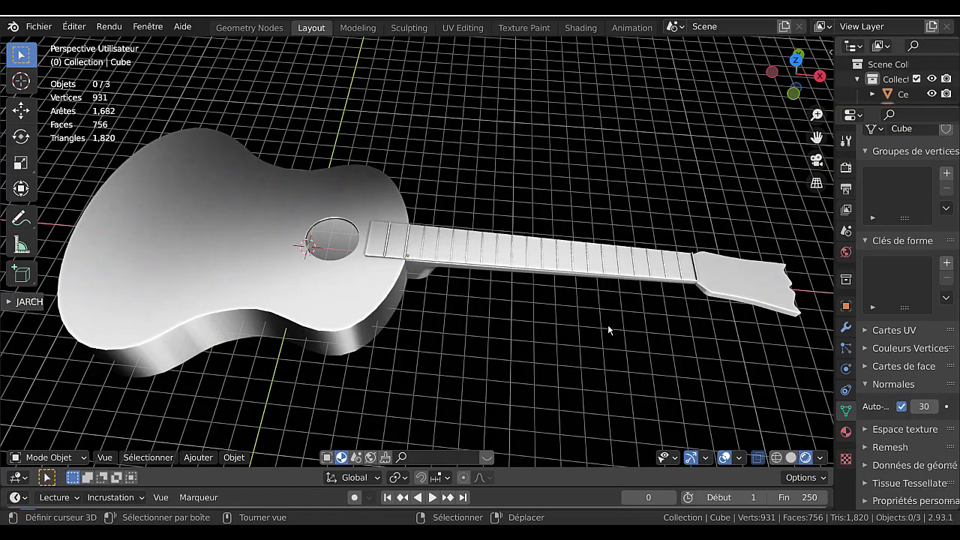
mouse_move(608, 330)
middle_down()
mouse_move(597, 158)
mouse_move(612, 342)
middle_up()
shift+middle_drag(574, 318, 601, 328)
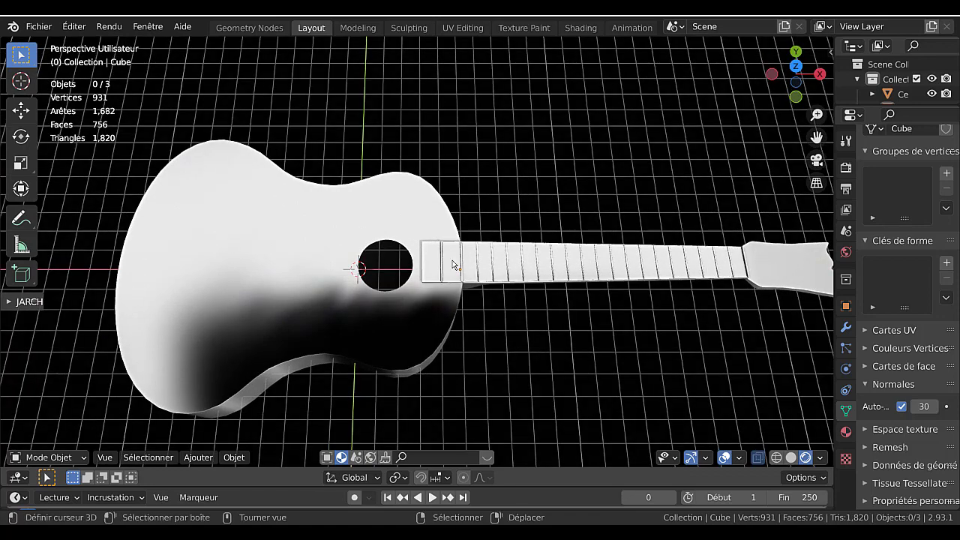
middle_drag(516, 345, 536, 293)
middle_drag(445, 320, 469, 299)
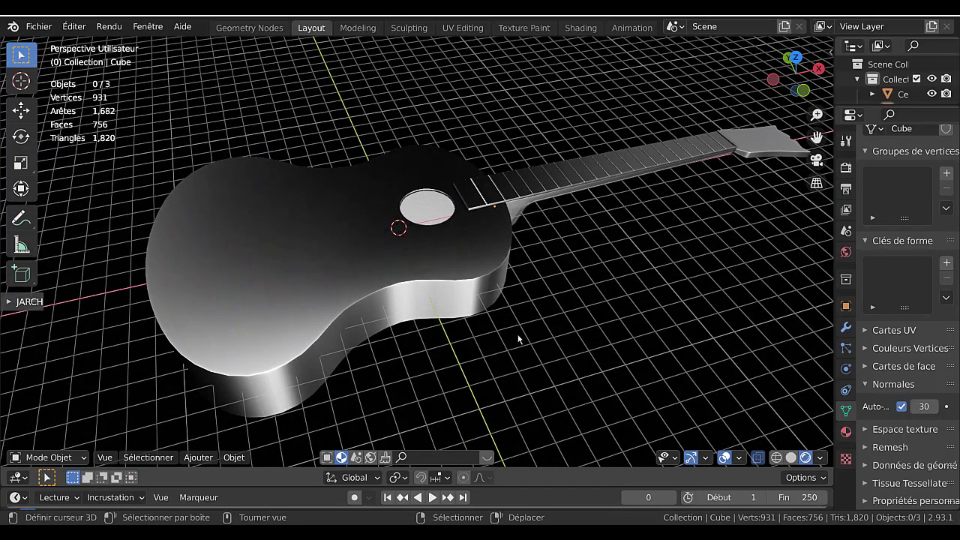
middle_drag(481, 352, 484, 321)
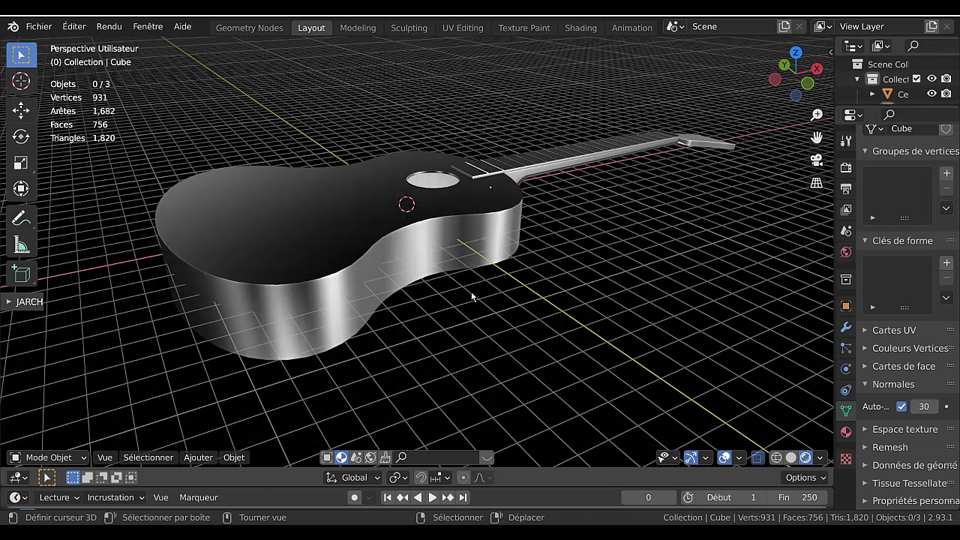
Open the guitar body for mesh editing, select the soundboard's outer edge around the lower bout, and turn off X-ray display
key(Tab)
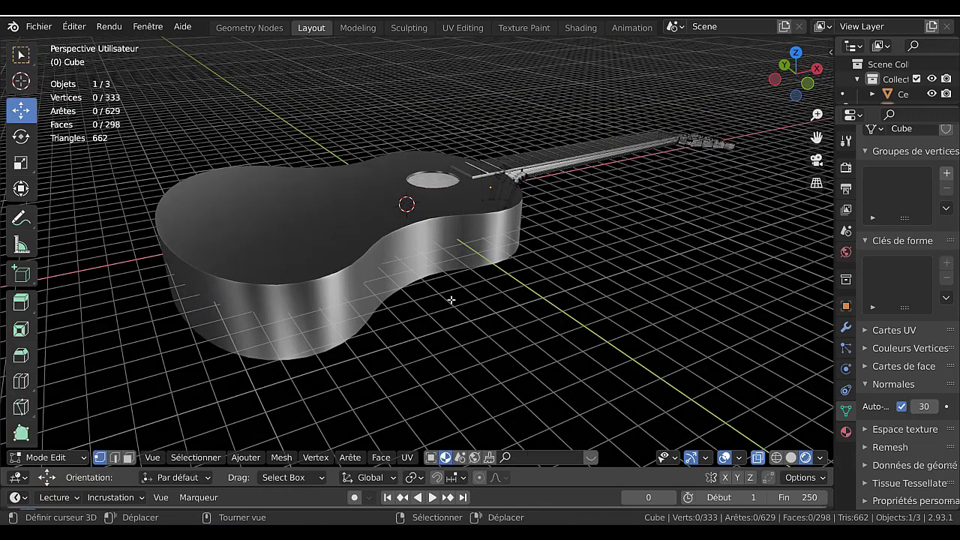
key(Tab)
click(381, 289)
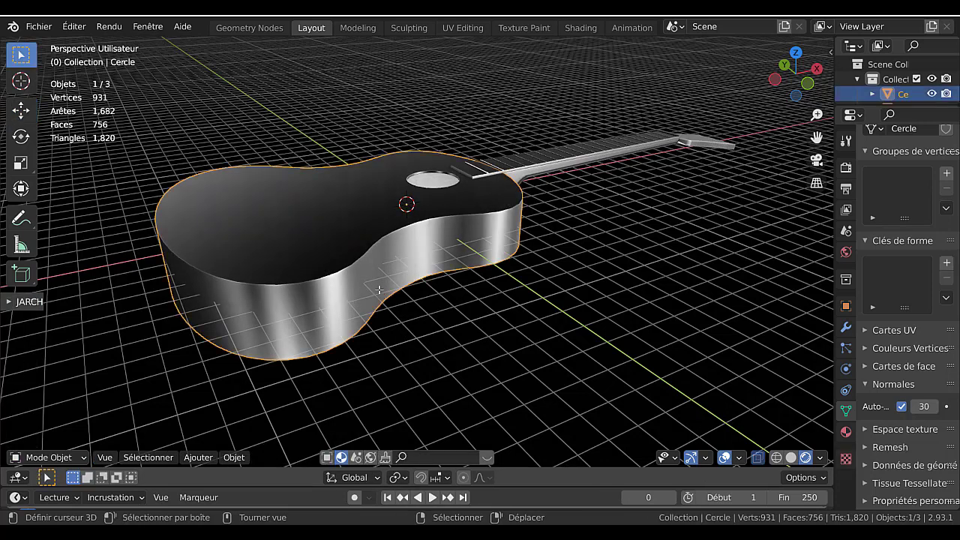
key(Tab)
scroll(402, 306, up, 2)
alt+click(337, 267)
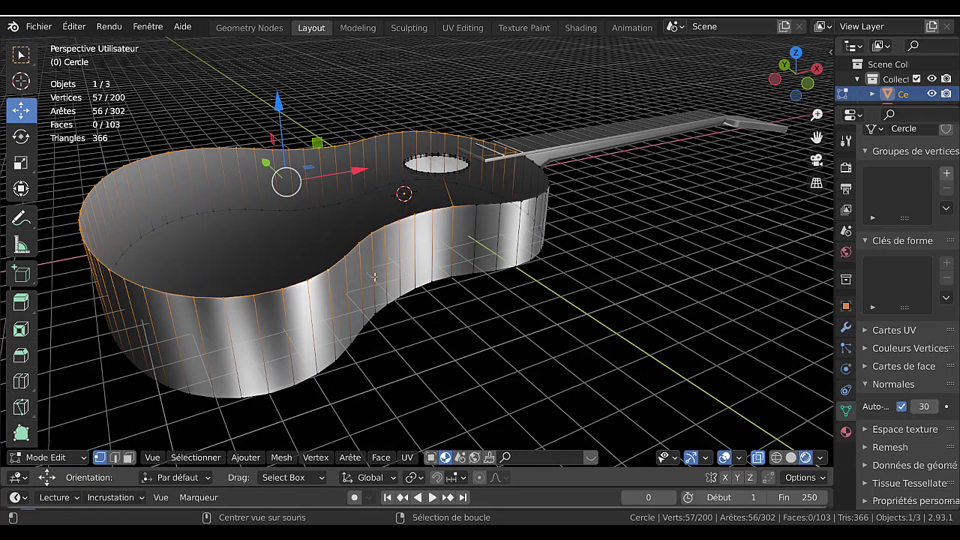
key(f)
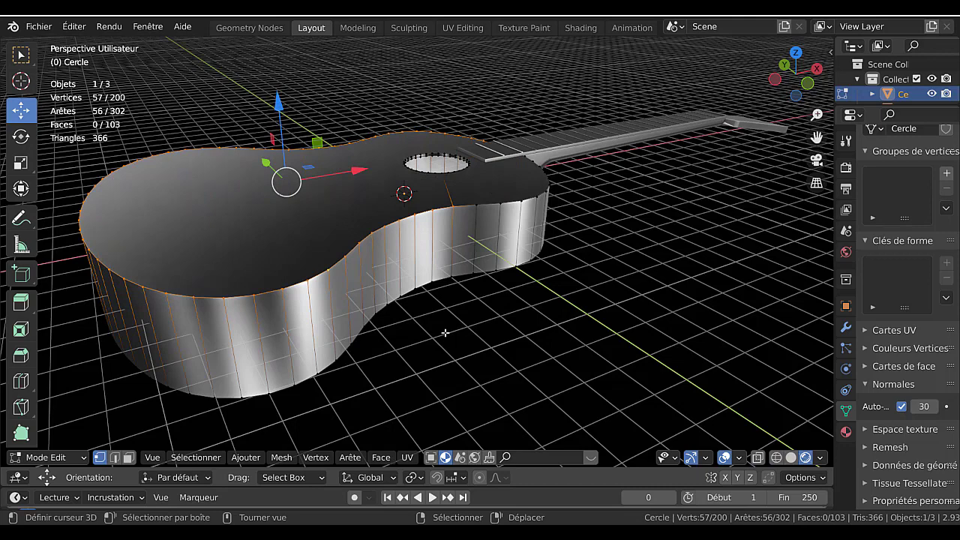
middle_drag(578, 315, 528, 339)
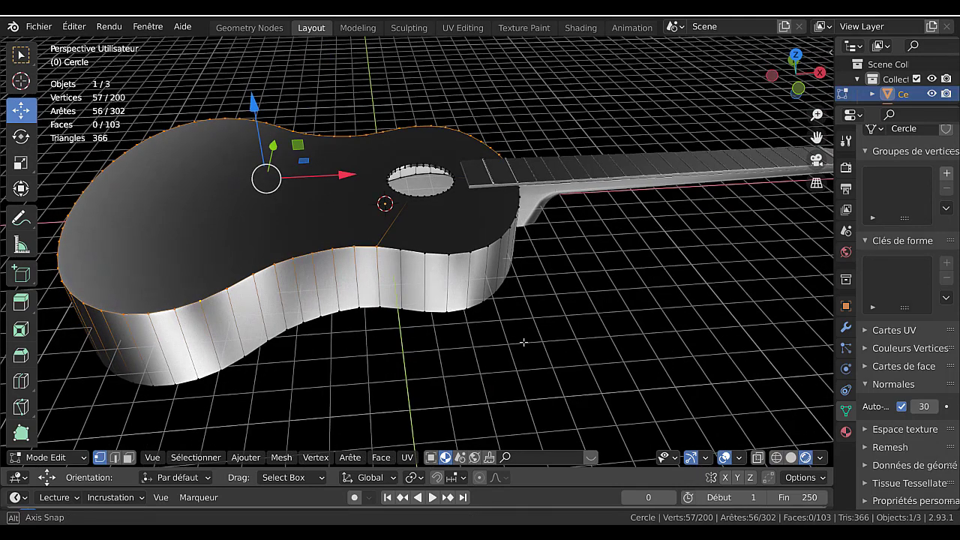
scroll(529, 339, up, 1)
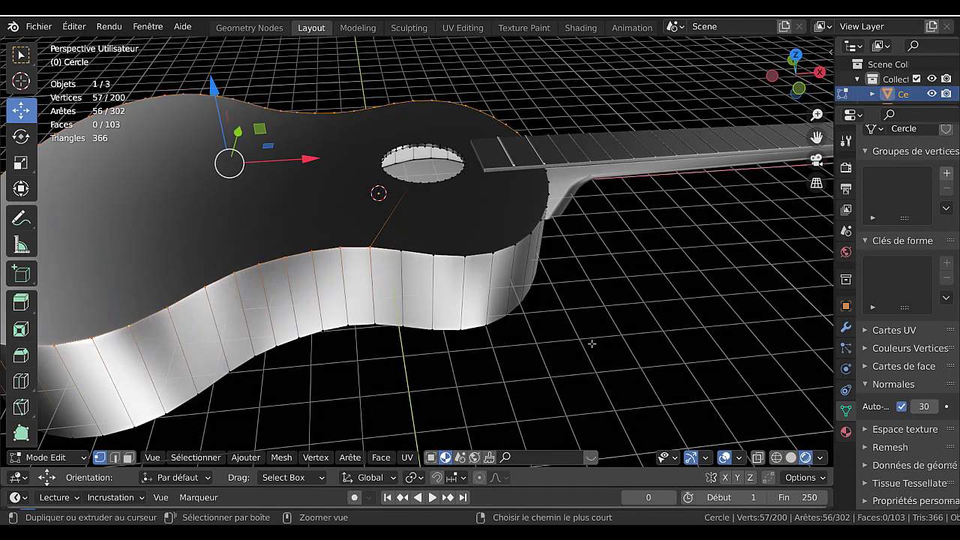
key(ctrl+b)
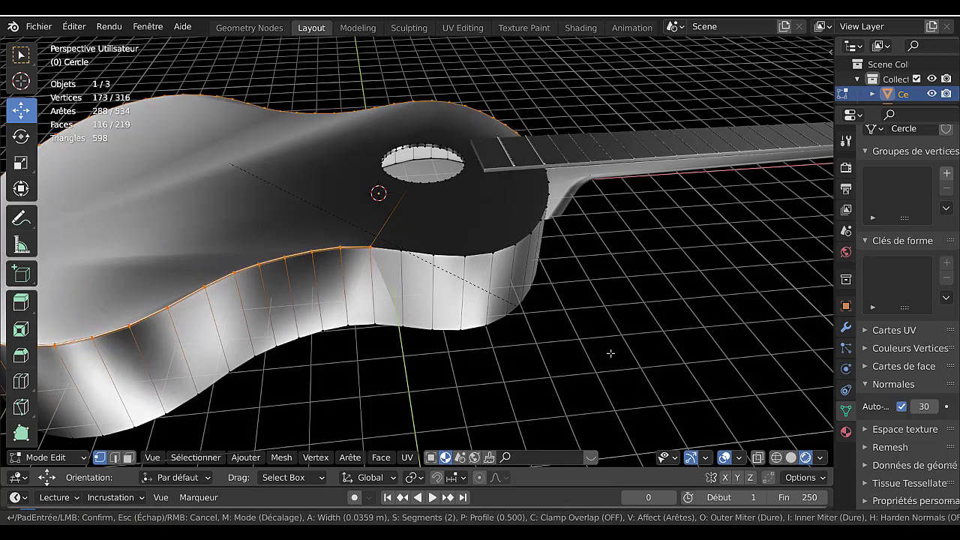
key(Escape)
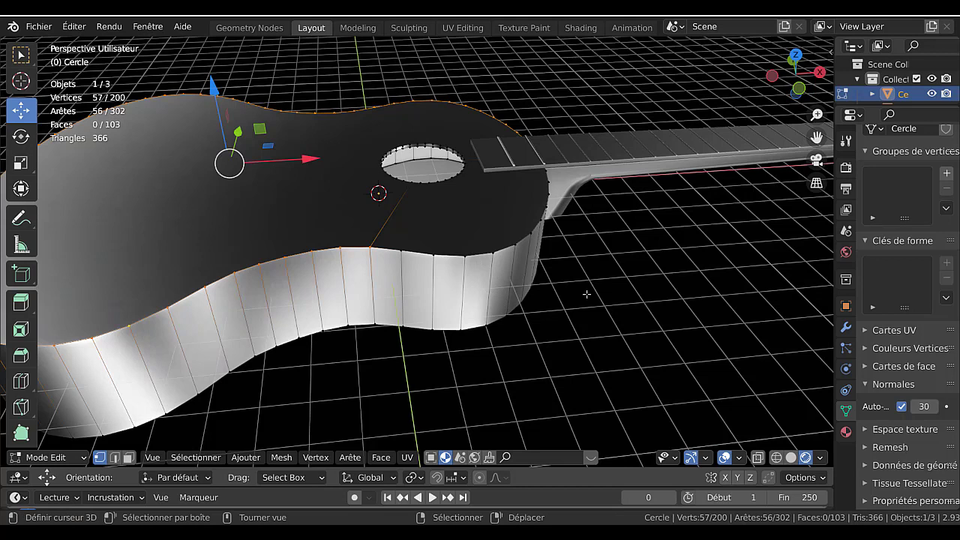
shift+click(514, 245)
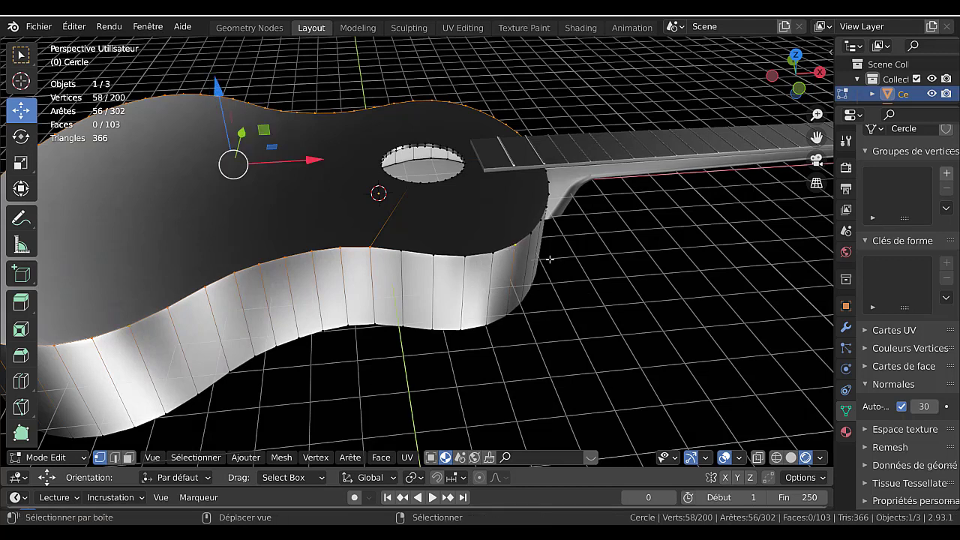
alt+shift+click(503, 248)
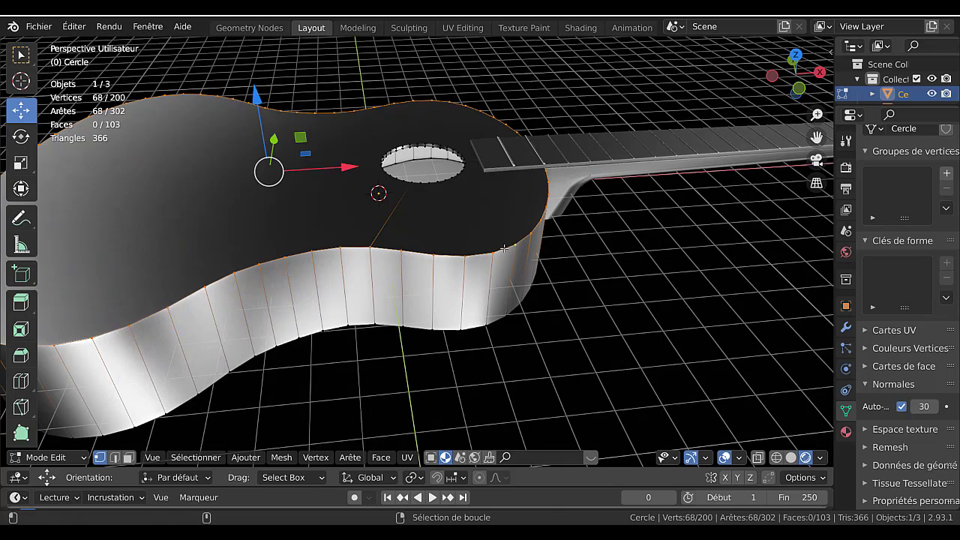
middle_drag(504, 248, 475, 261)
alt+shift+click(474, 260)
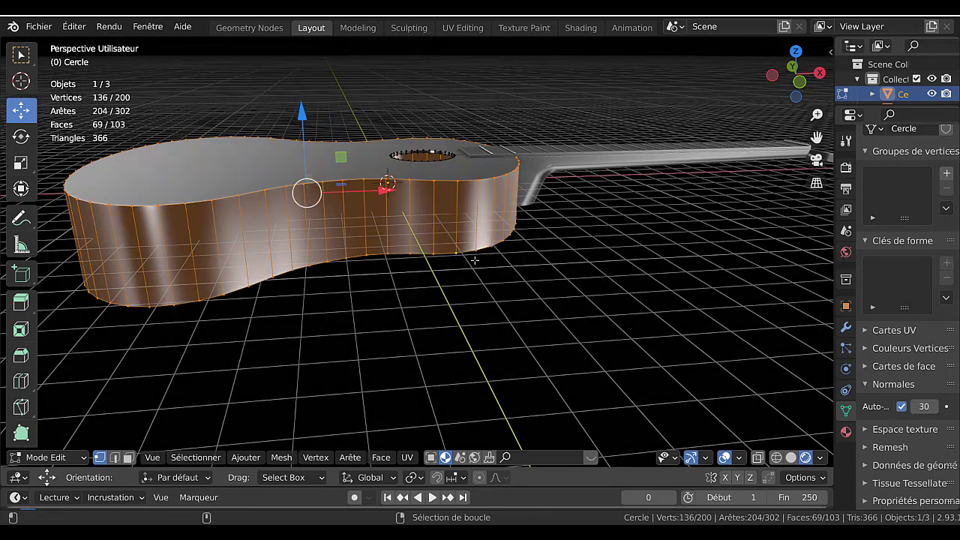
middle_drag(552, 286, 554, 294)
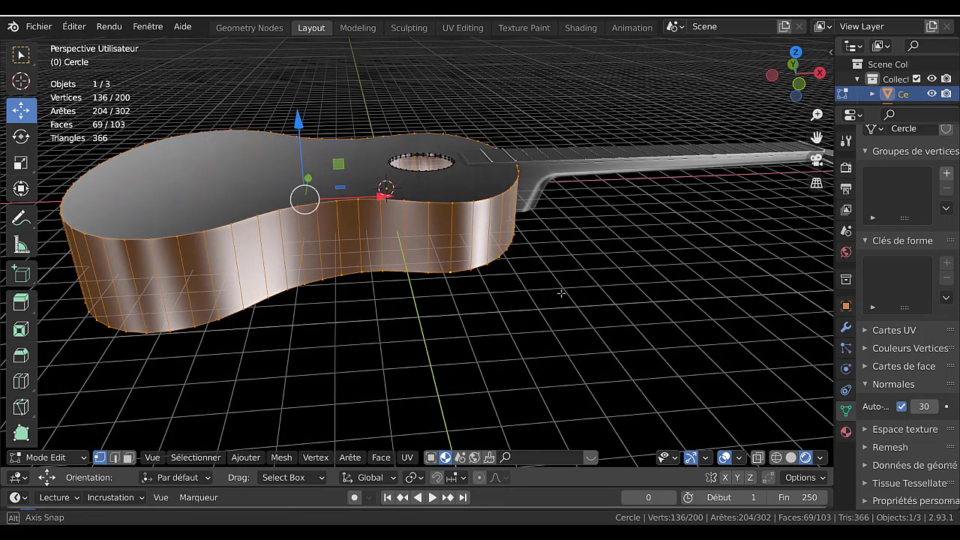
key(ctrl+b)
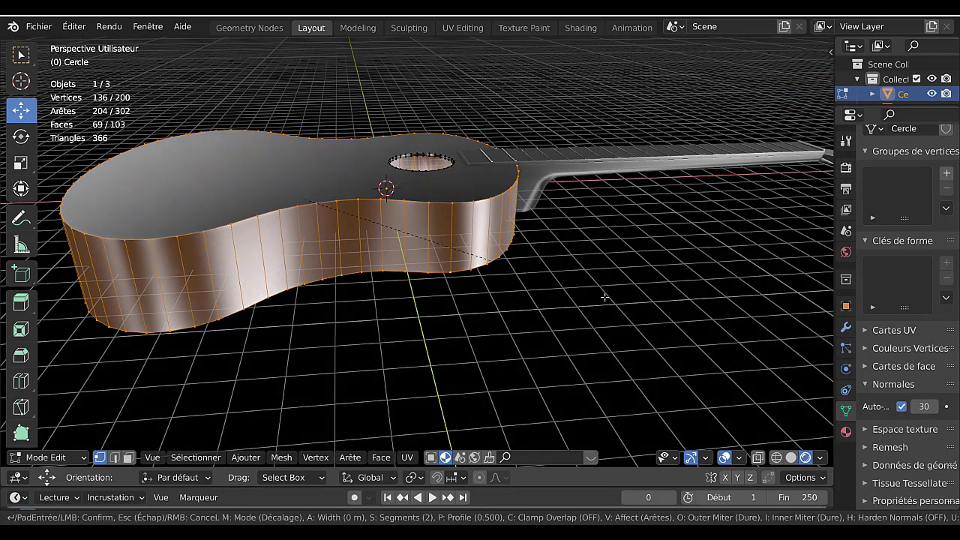
right_click(614, 297)
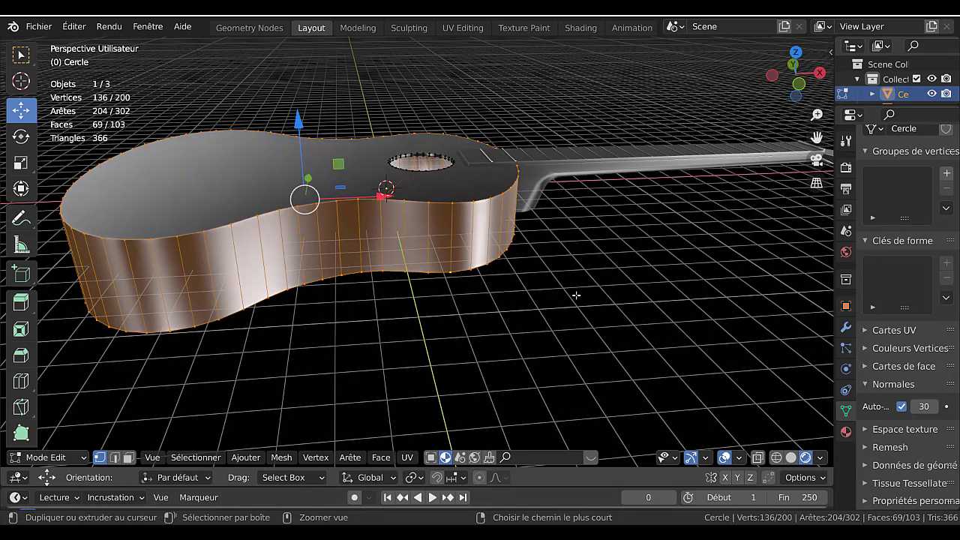
scroll(517, 271, up, 2)
middle_drag(485, 234, 478, 241)
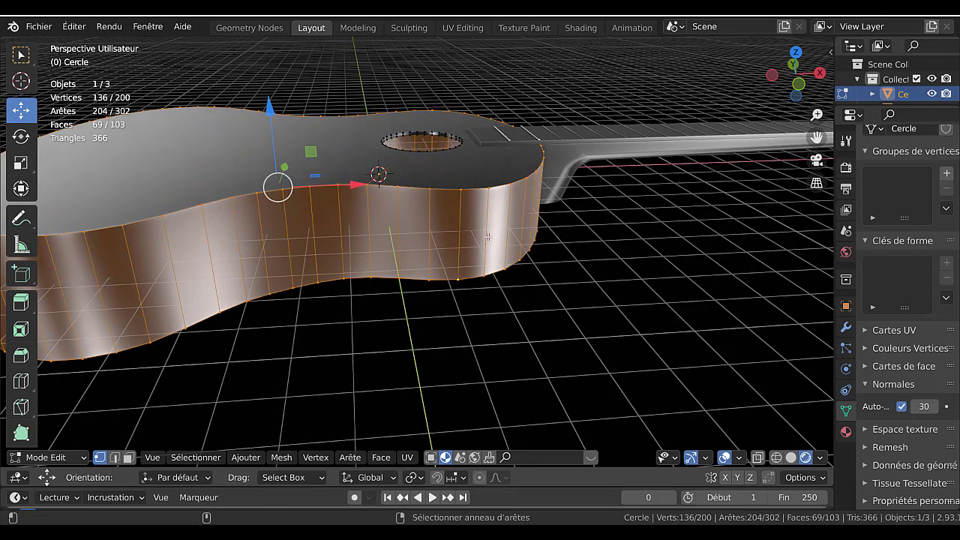
key(alt+a)
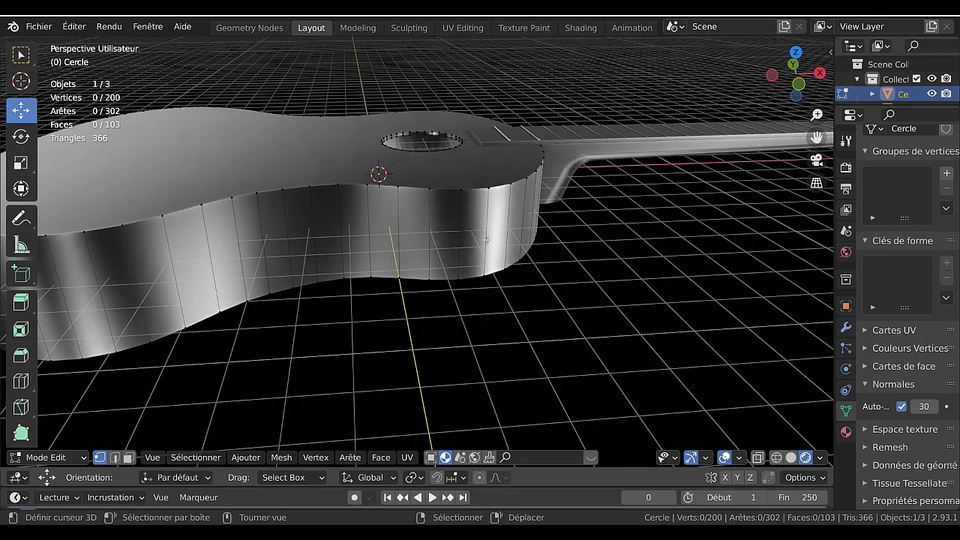
Select the complete outer edge of the soundboard and bevel it about 0.089 m wide with 4 segments
middle_drag(486, 237, 470, 262)
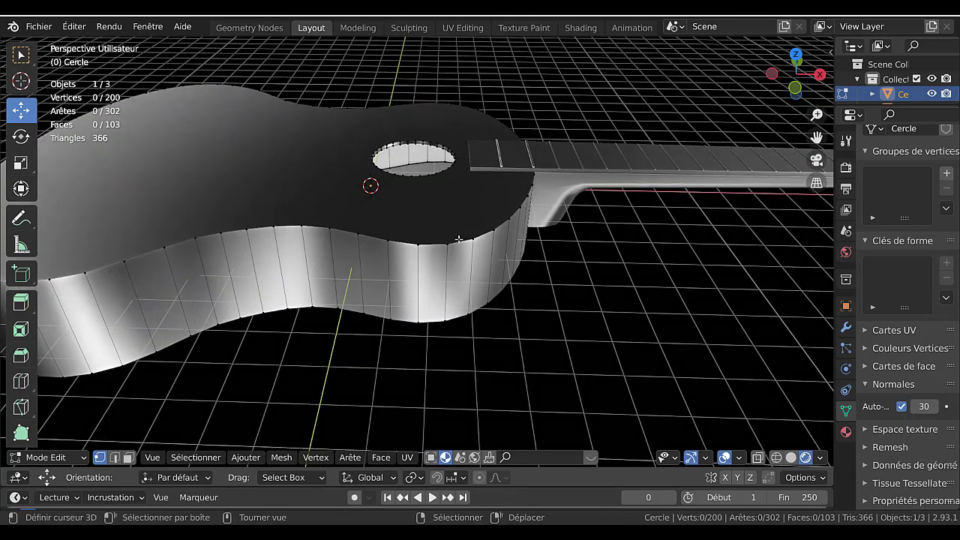
alt+click(462, 247)
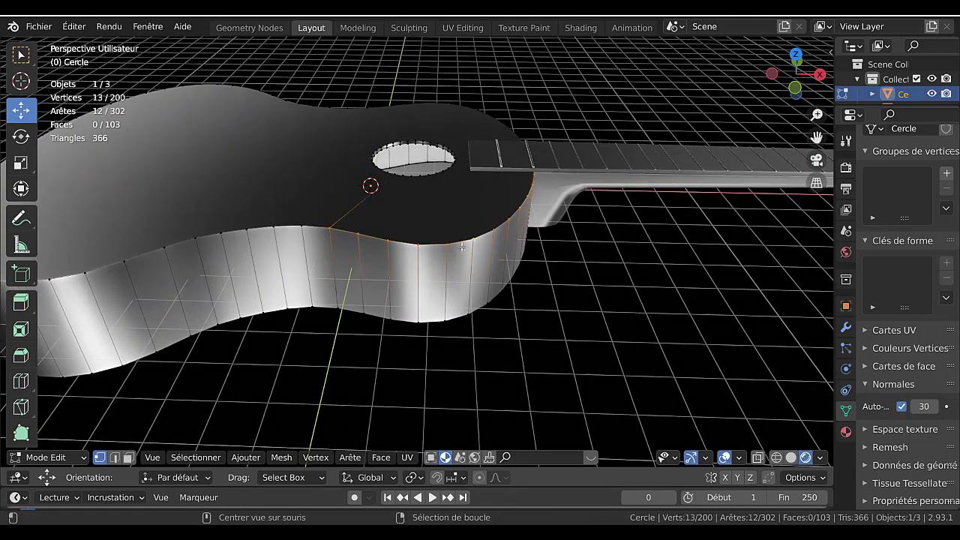
alt+shift+click(283, 225)
middle_drag(374, 270, 340, 270)
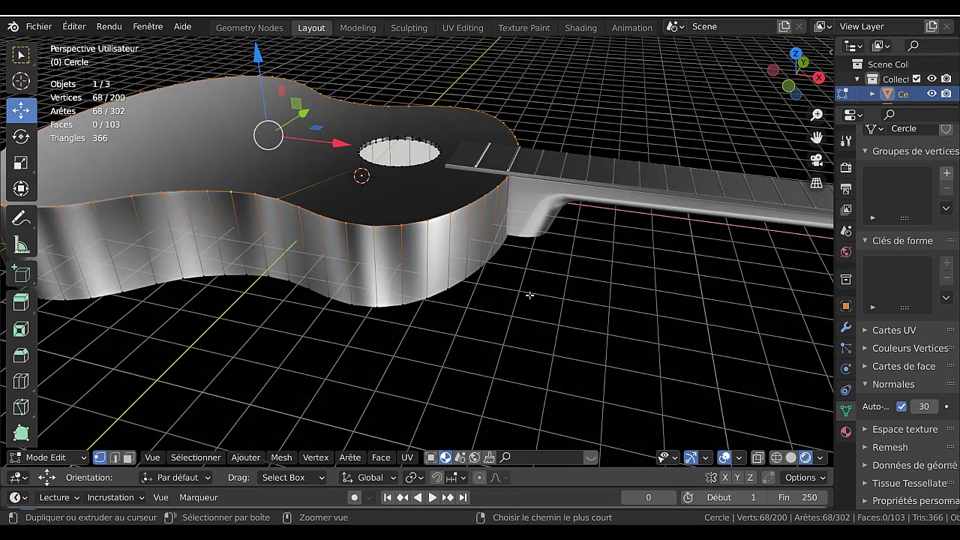
key(ctrl+b)
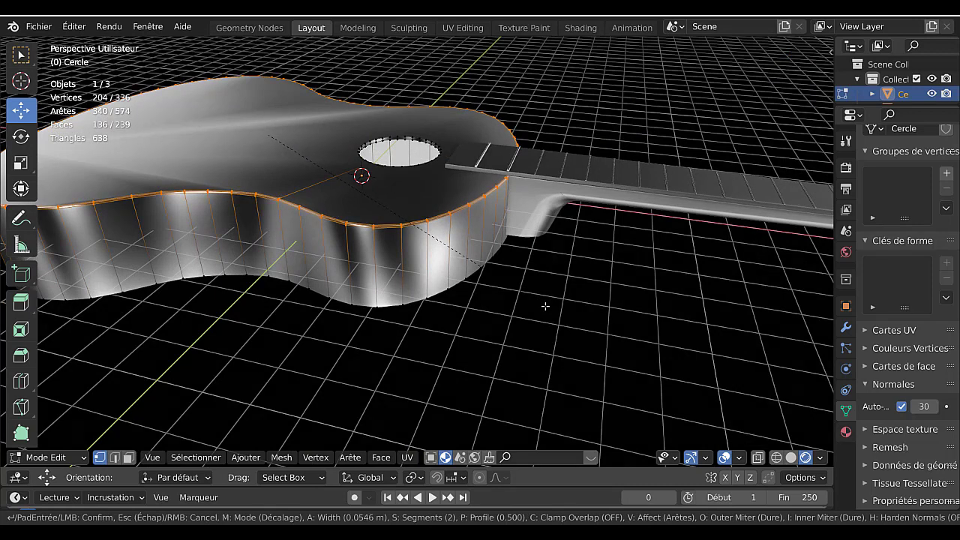
scroll(550, 312, up, 2)
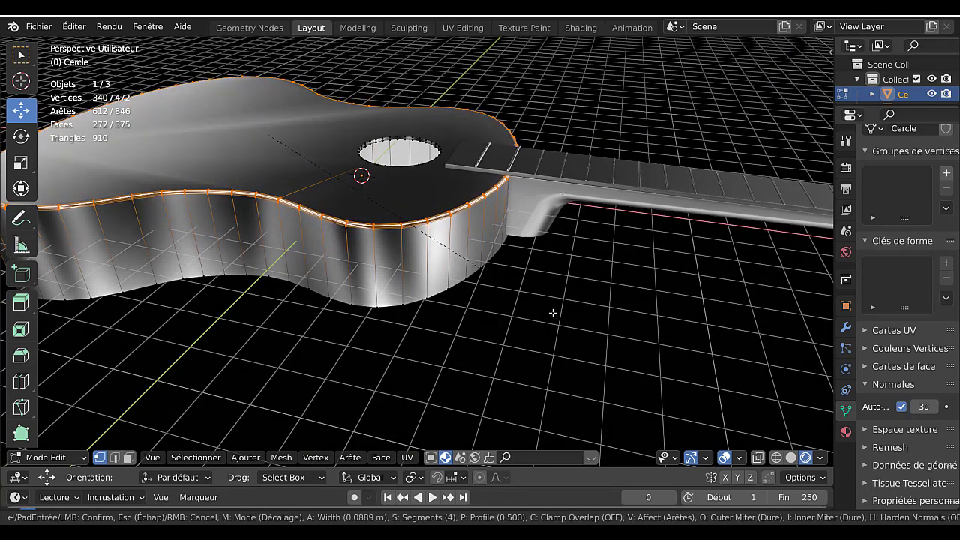
click(553, 313)
key(Tab)
Bevel the whole outer edge of the guitar body's back with 4 segments
middle_drag(518, 315, 501, 205)
key(Tab)
click(487, 176)
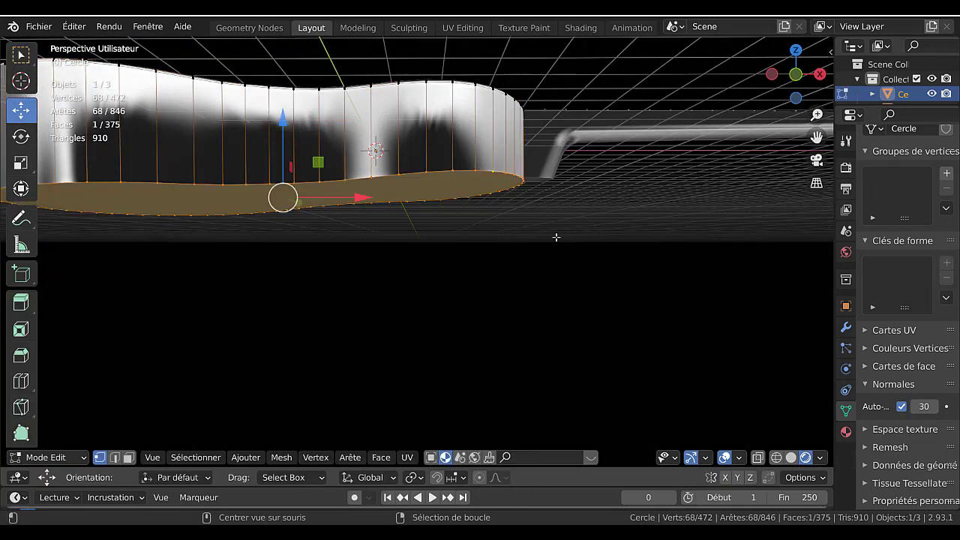
key(ctrl+b)
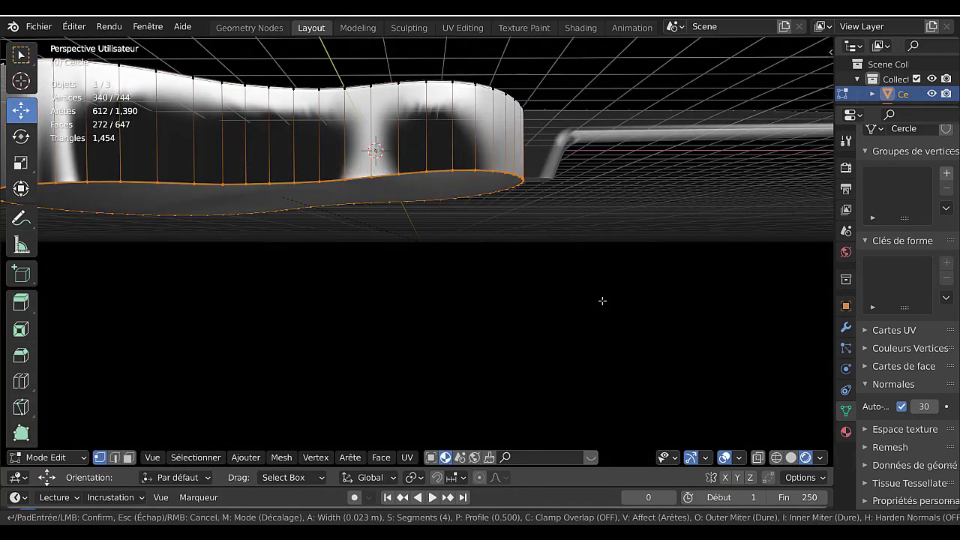
click(608, 307)
key(Tab)
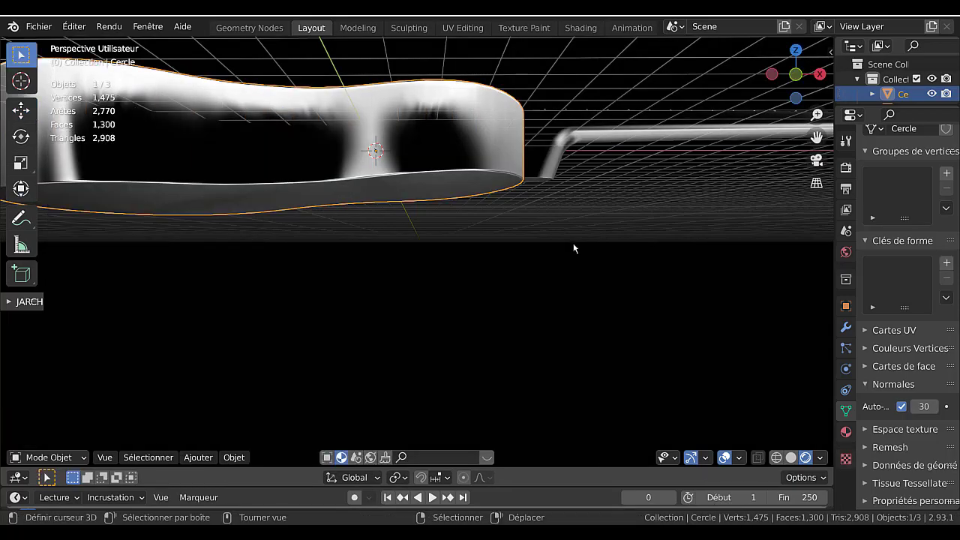
Examine the bevelled body edges and mesh from above, from the tail end and along the neck to the headstock
middle_drag(574, 249, 555, 282)
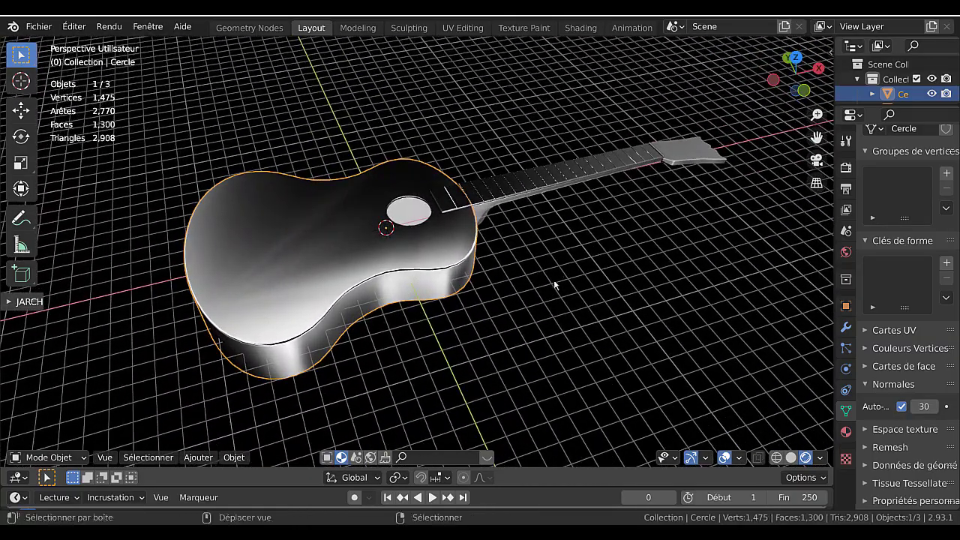
middle_drag(279, 257, 333, 291)
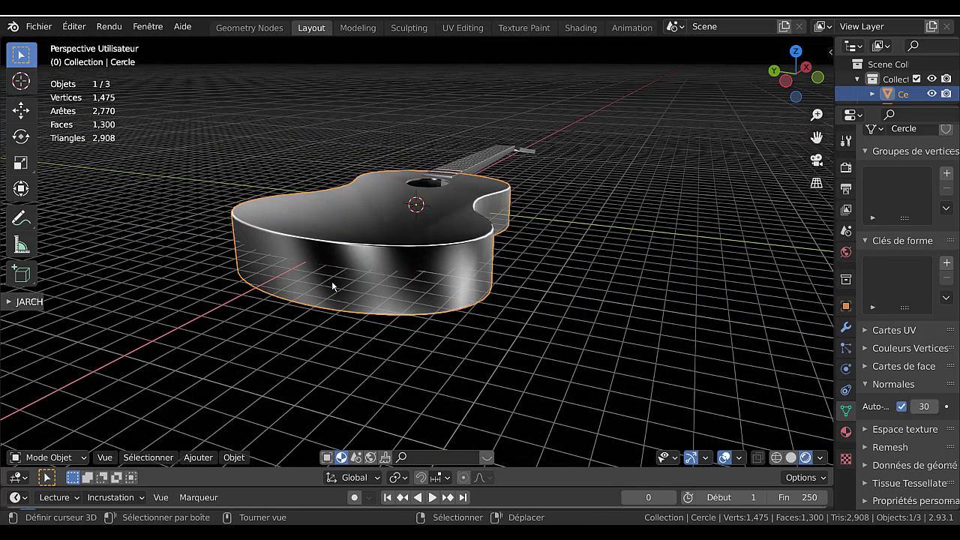
key(Tab)
middle_drag(315, 268, 413, 275)
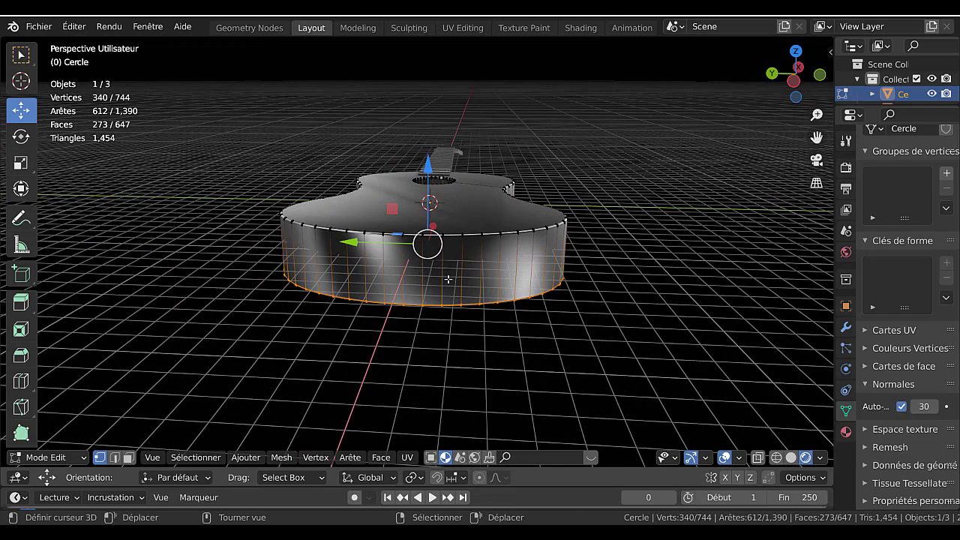
middle_drag(484, 285, 333, 339)
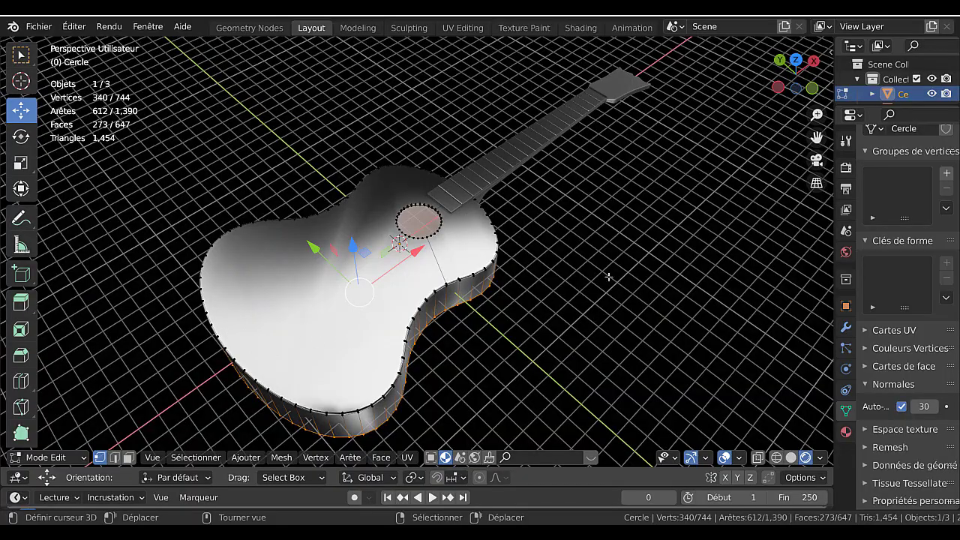
middle_drag(600, 274, 540, 268)
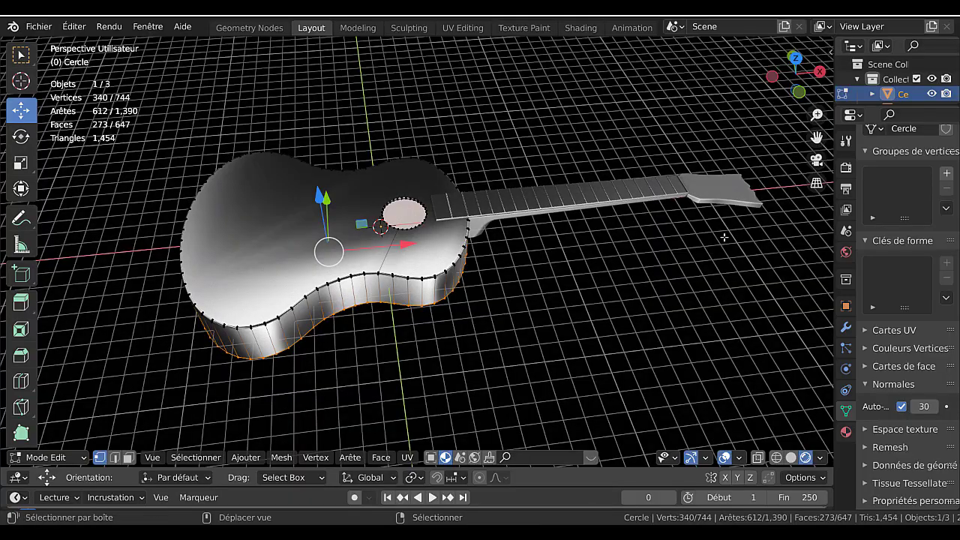
middle_drag(712, 244, 528, 239)
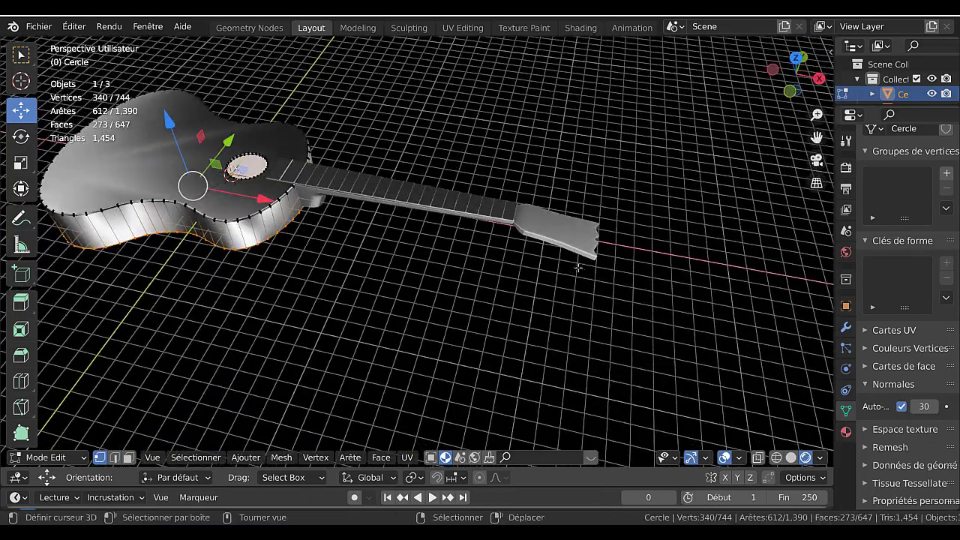
middle_drag(578, 268, 528, 270)
scroll(525, 272, up, 3)
Clear the body's mesh selection and return to object mode to view the shaded guitar from above
click(538, 276)
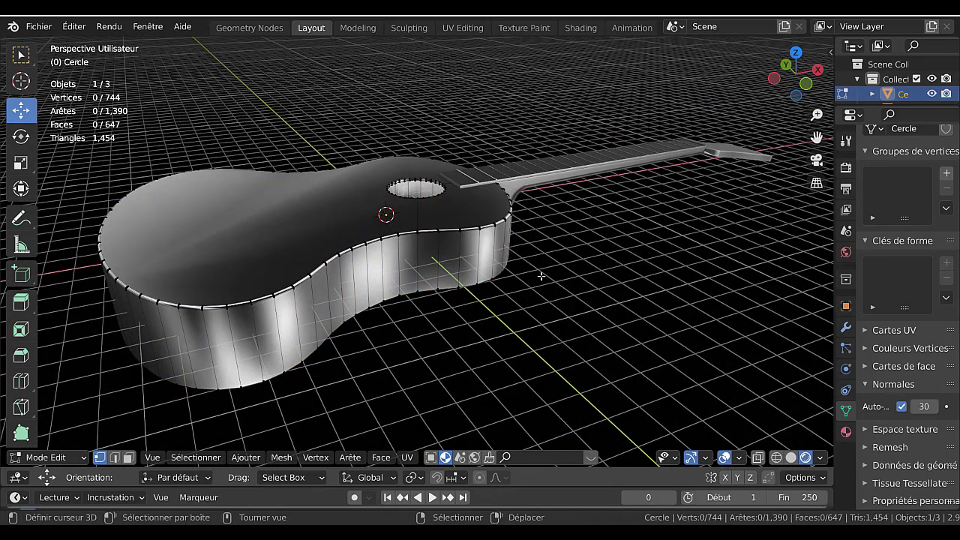
key(Tab)
middle_drag(548, 277, 582, 287)
middle_drag(579, 296, 638, 279)
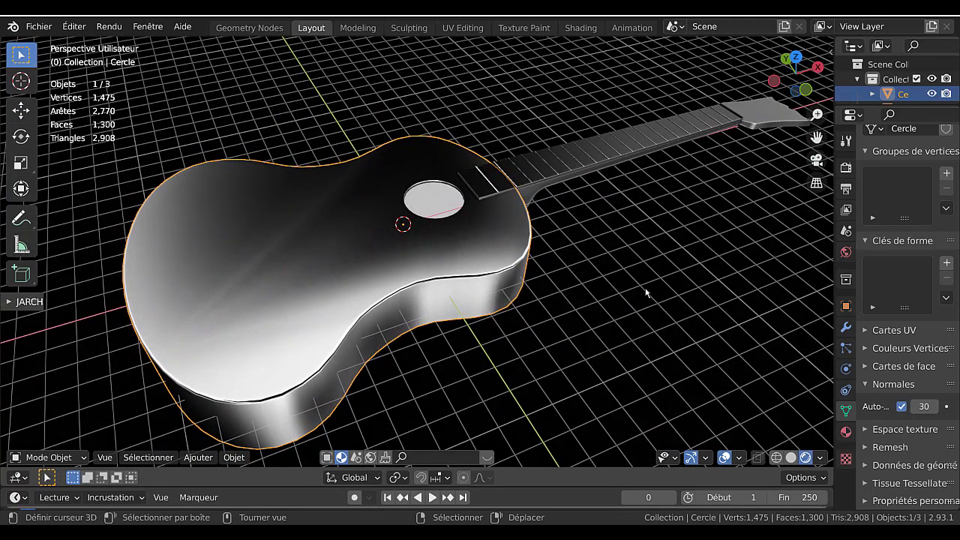